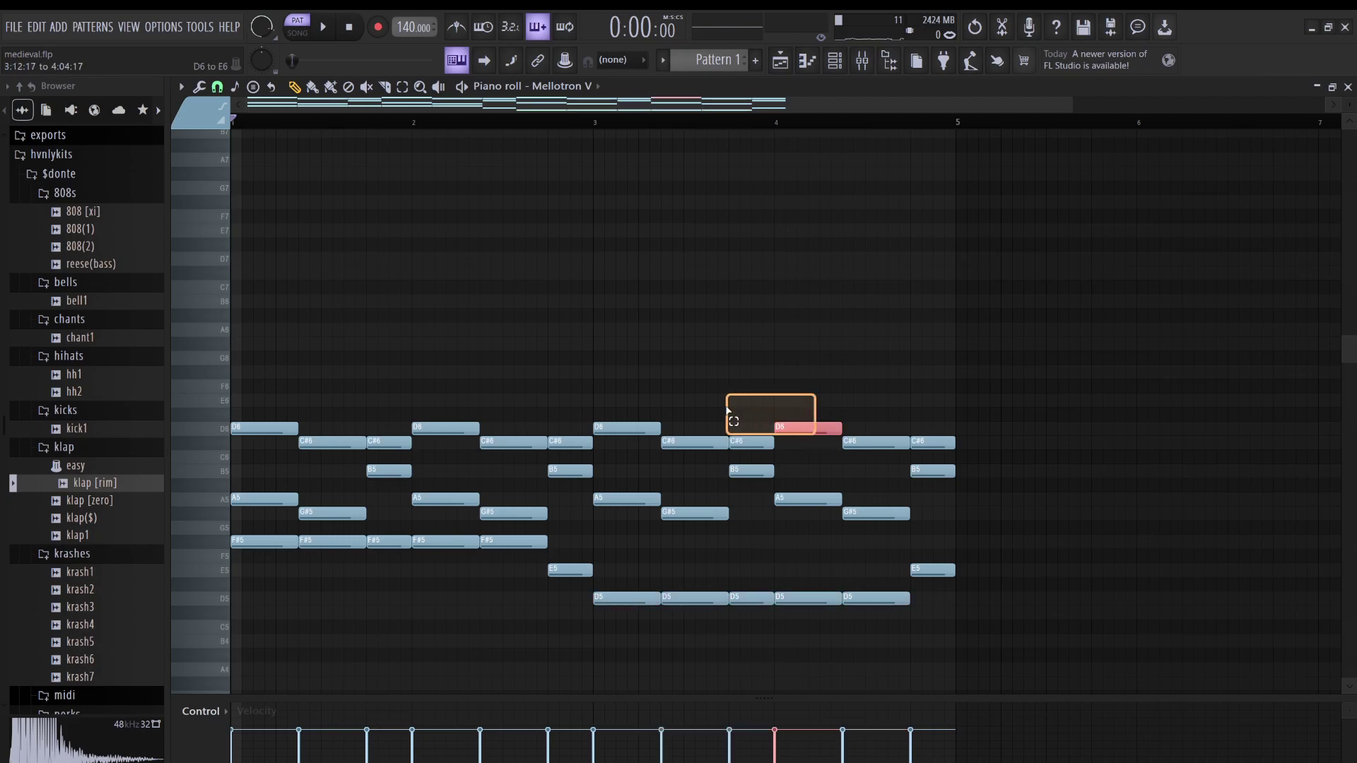
- Raise the top notes starting bars 3 and 4 to E6, and bar 3's C#6 notes and the last chord's top note to D6
{"action": "left_click_drag", "start_coordinate": [654, 427], "coordinate": [659, 401]}
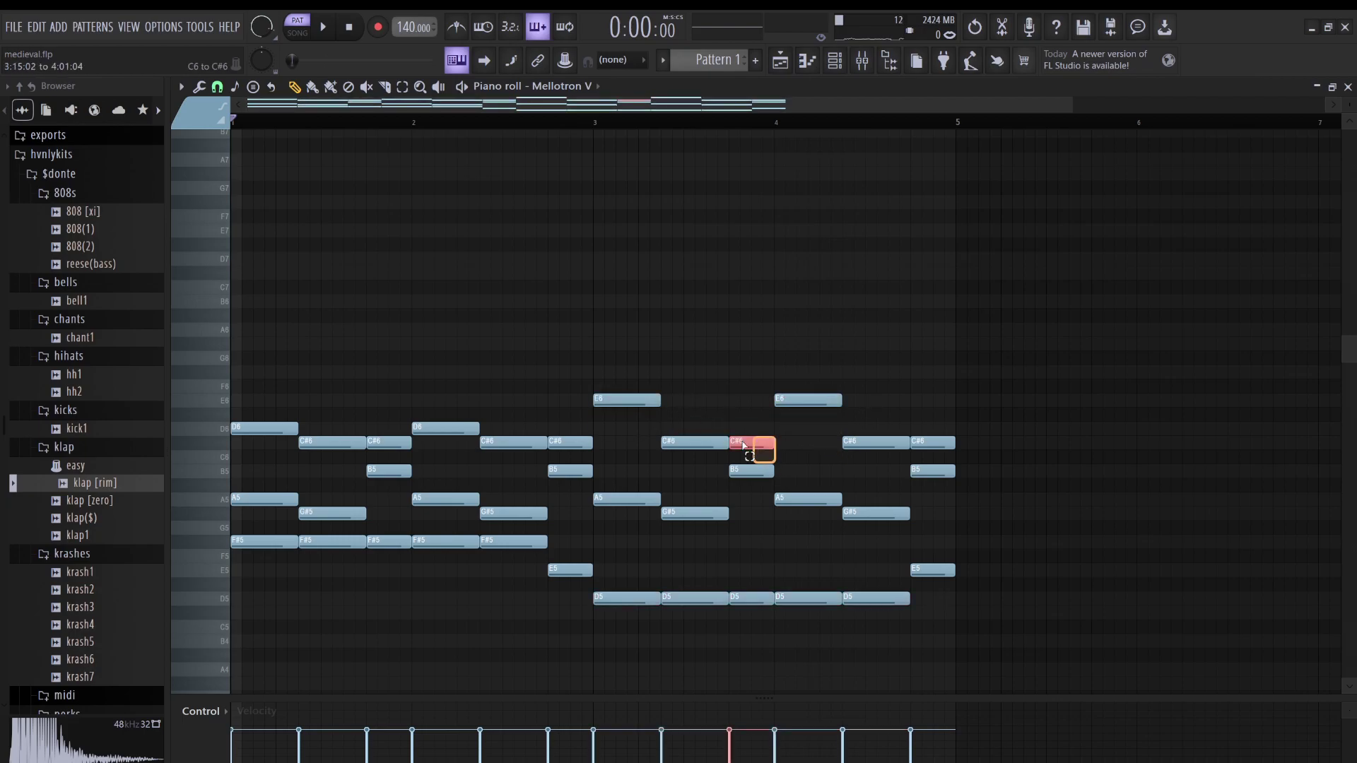
{"action": "key", "text": "space"}
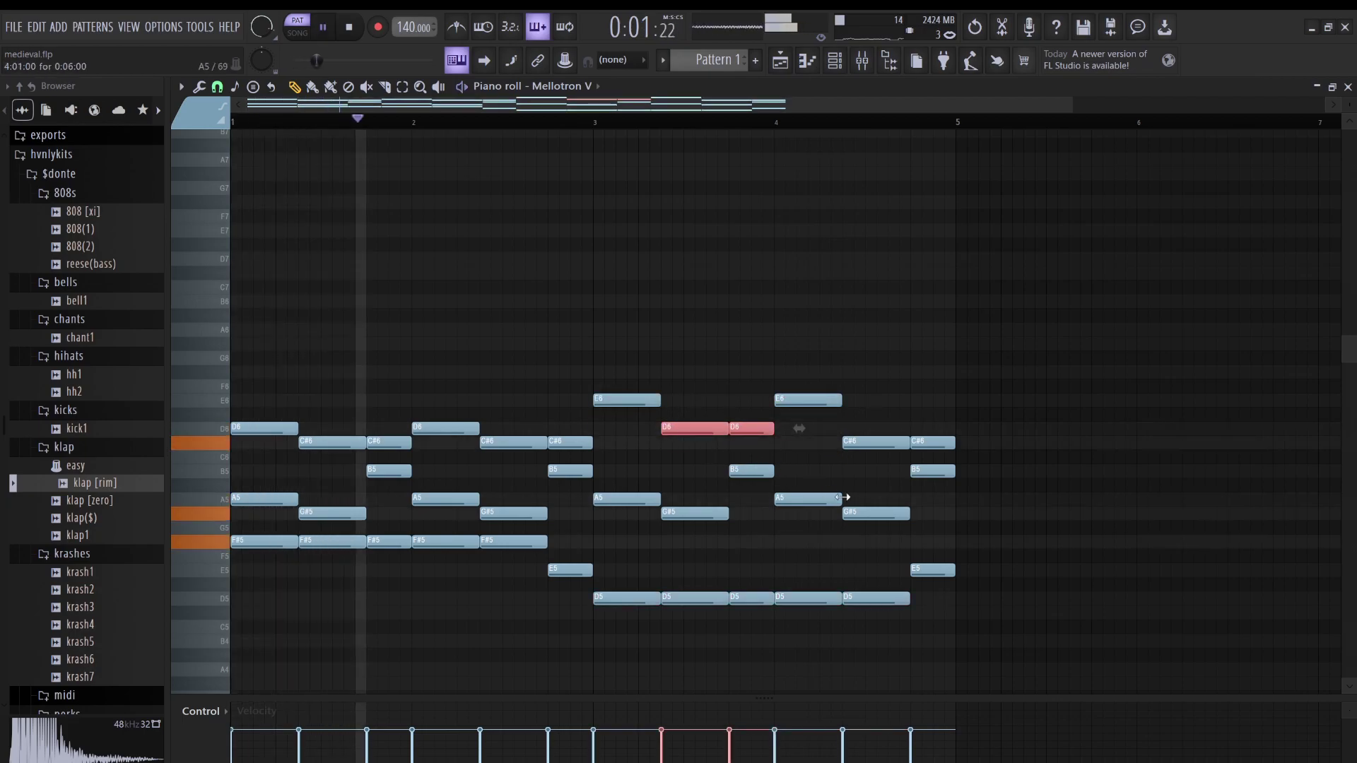
{"action": "left_click_drag", "start_coordinate": [936, 443], "coordinate": [934, 429]}
- Raise the last chord's lowest note to F#5 and lower the G#5 note in bar 3 to F#5
{"action": "left_click", "coordinate": [947, 569]}
{"action": "key", "text": "shift+Up"}
{"action": "key", "text": "shift+Up"}
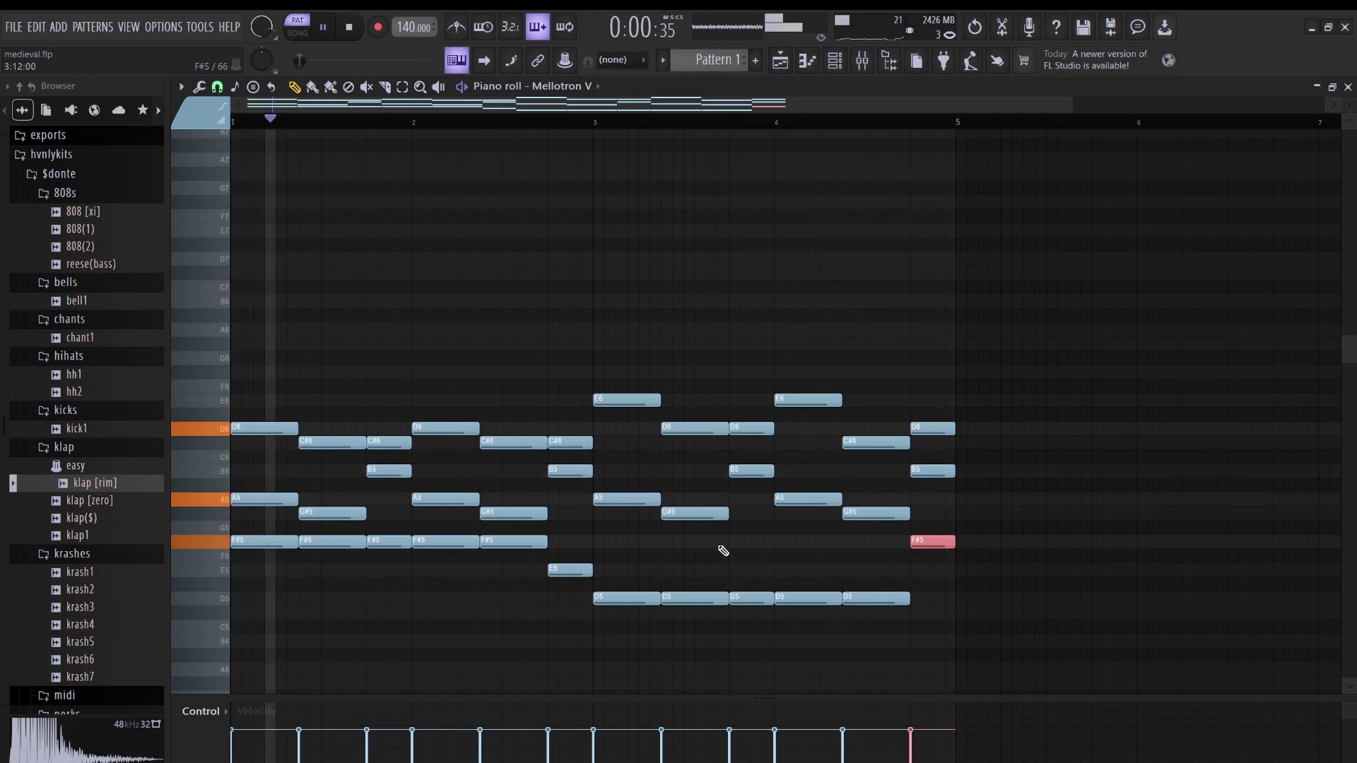
{"action": "left_click", "coordinate": [709, 517]}
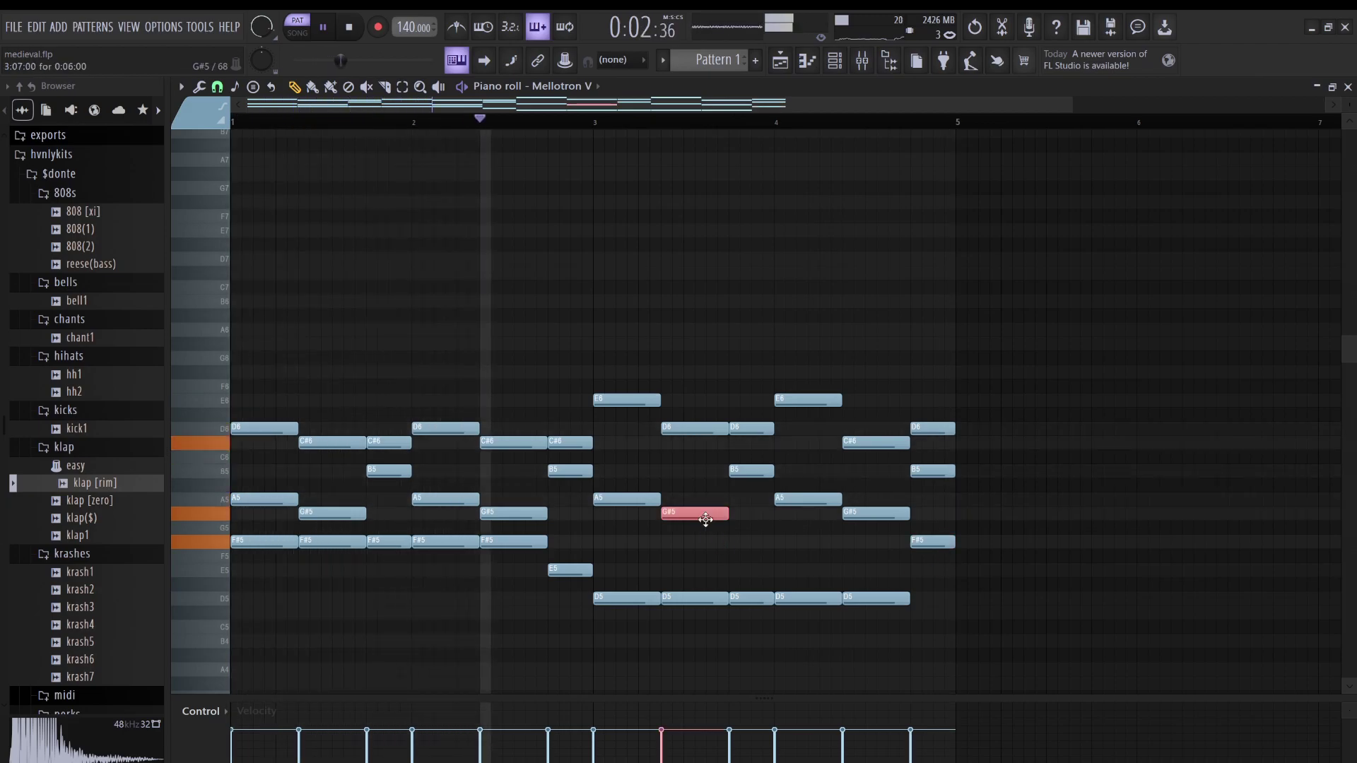
{"action": "key", "text": "shift+Down"}
{"action": "key", "text": "shift+Down"}
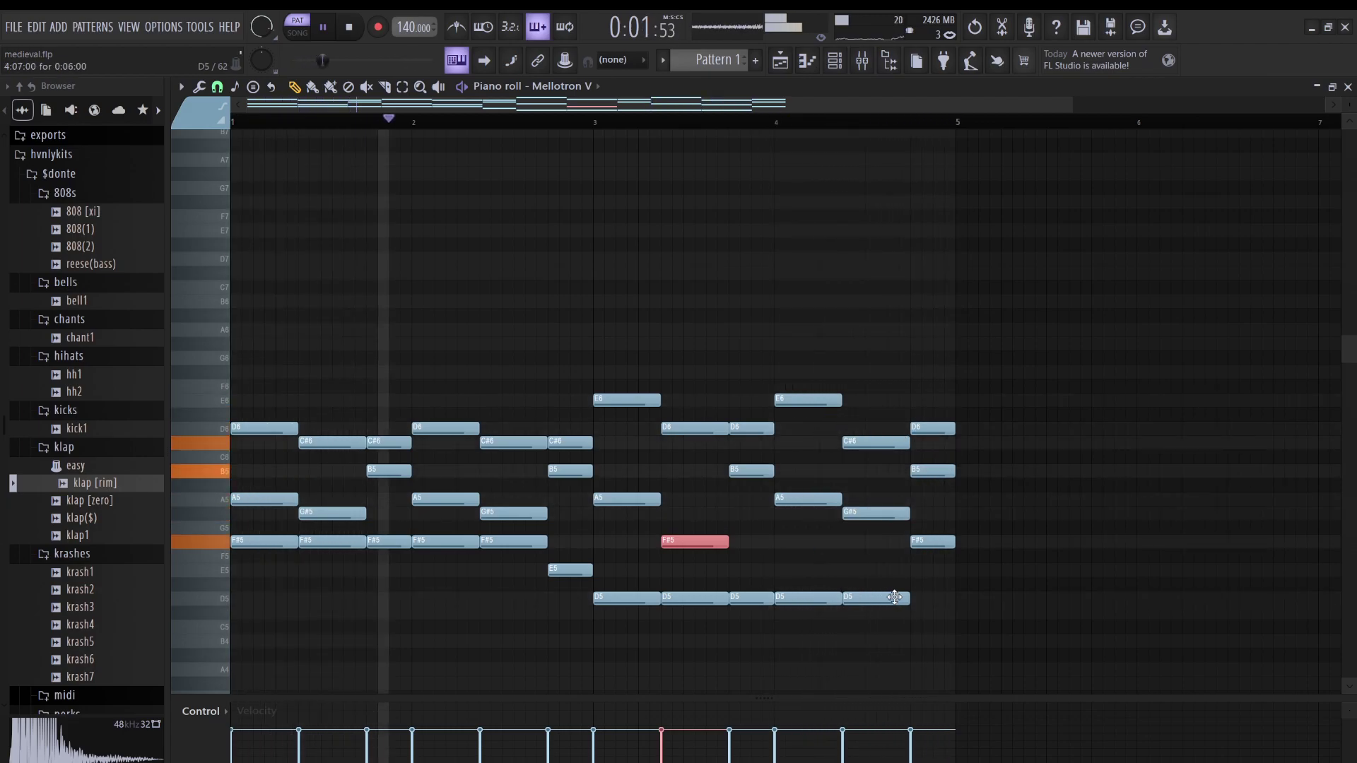
- Deselect the edited note and slightly randomize the velocities of the chord notes
{"action": "key", "text": "ctrl+d"}
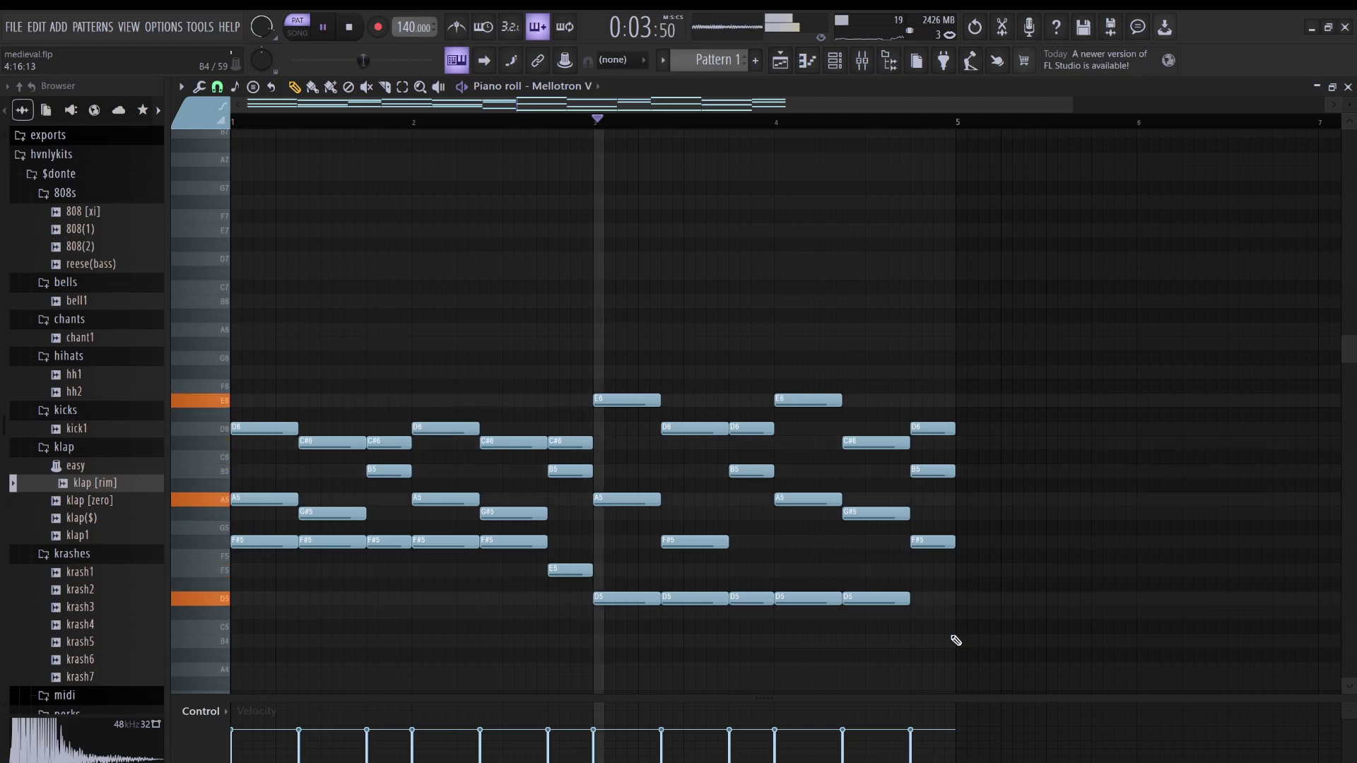
{"action": "key", "text": "alt+r"}
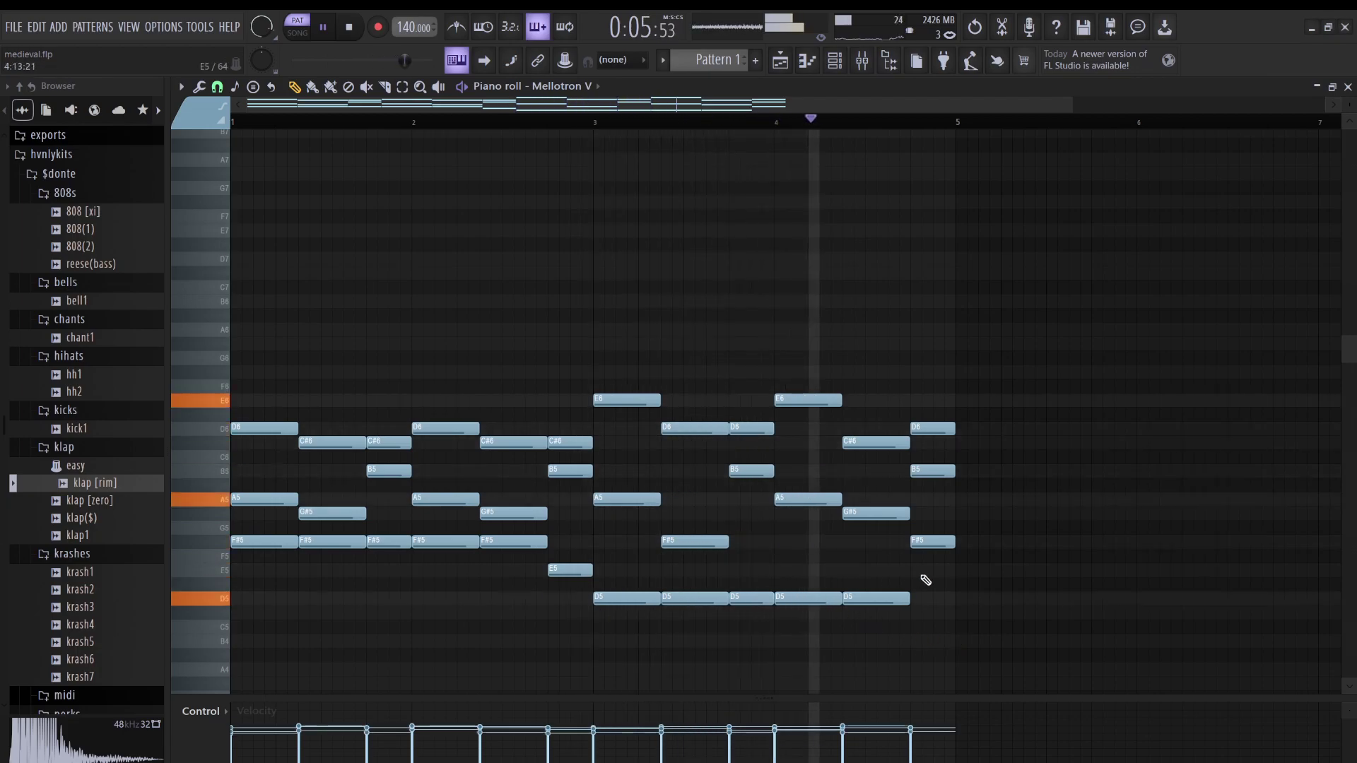
- Copy the lowest notes of the chords two octaves down as a bass line, keeping bar 3's F#5 out of the selection
{"action": "left_click_drag", "start_coordinate": [974, 631], "coordinate": [782, 537]}
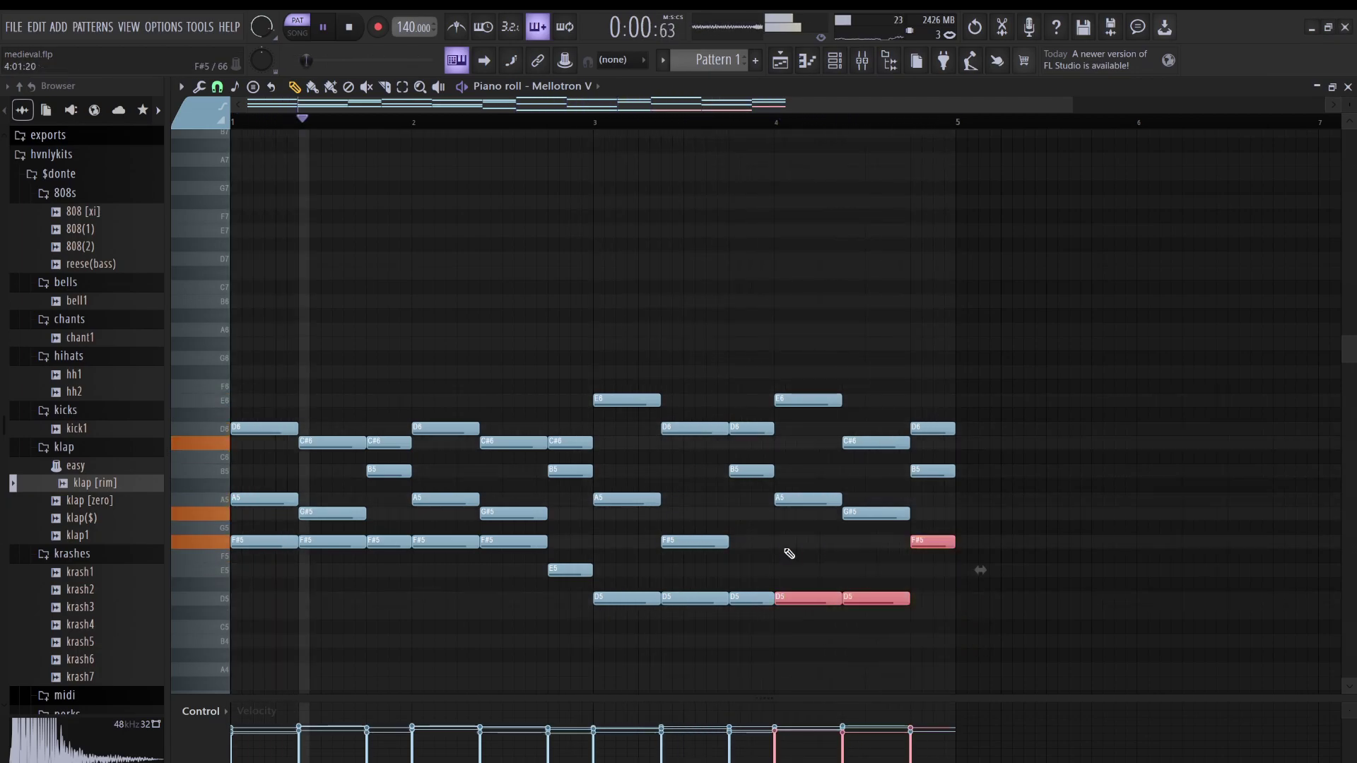
{"action": "left_click_drag", "start_coordinate": [724, 621], "coordinate": [697, 606]}
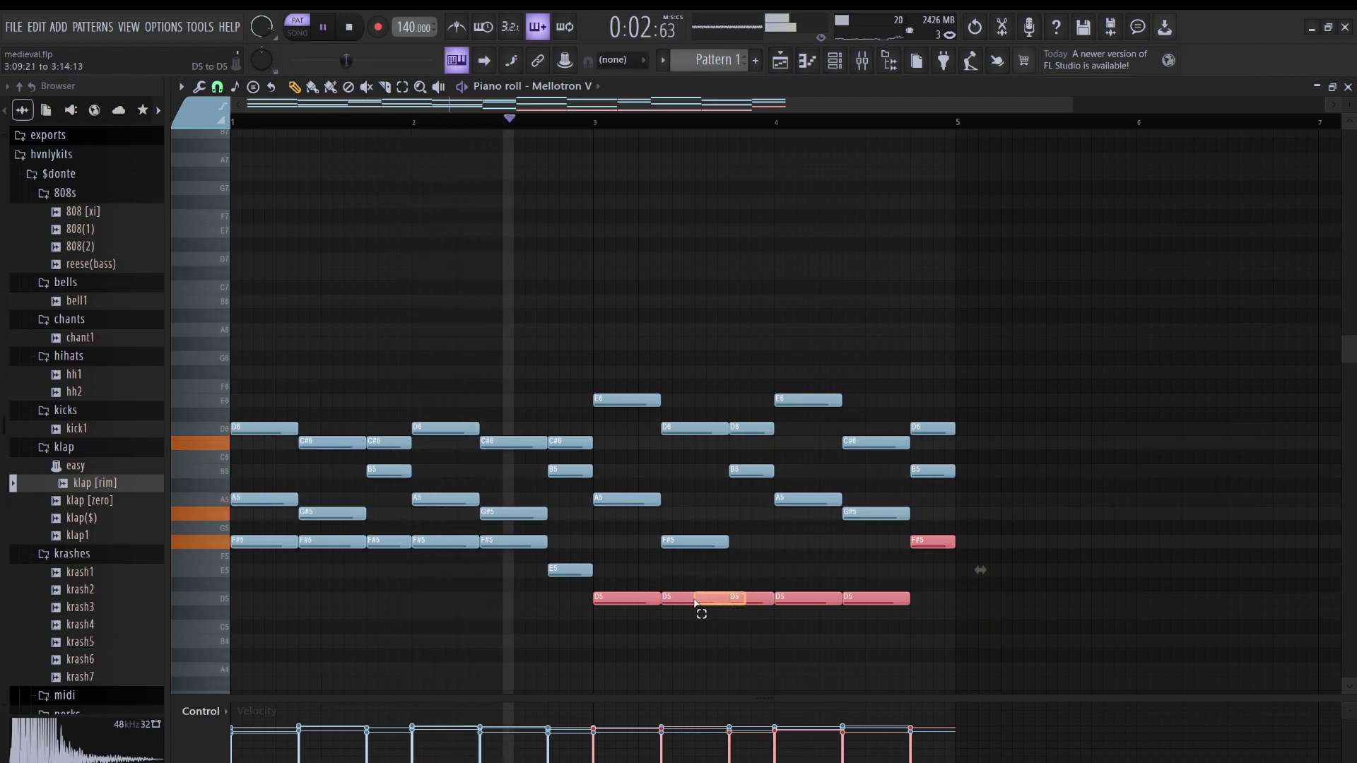
{"action": "left_click_drag", "start_coordinate": [554, 584], "coordinate": [285, 549]}
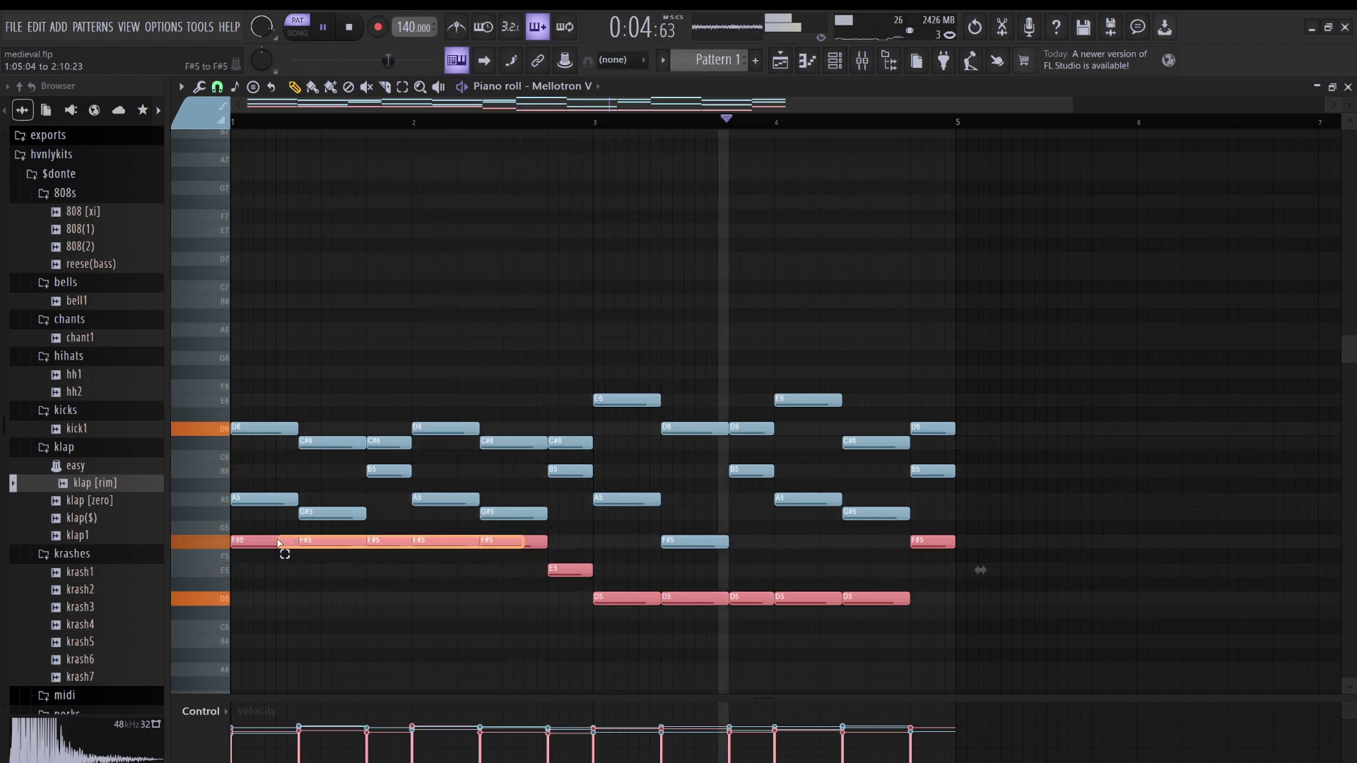
{"action": "key", "text": "ctrl+Down"}
{"action": "key", "text": "ctrl+Down"}
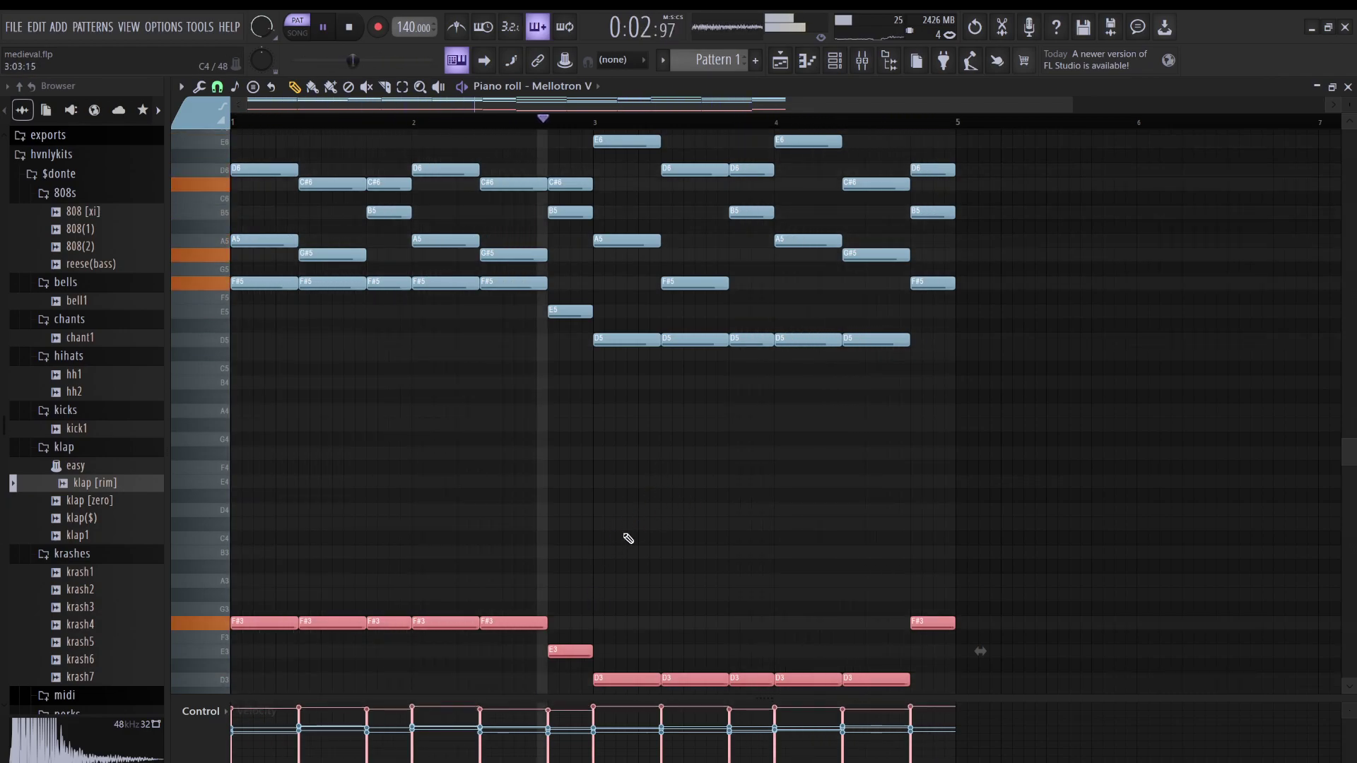
{"action": "key", "text": "ctrl+Down"}
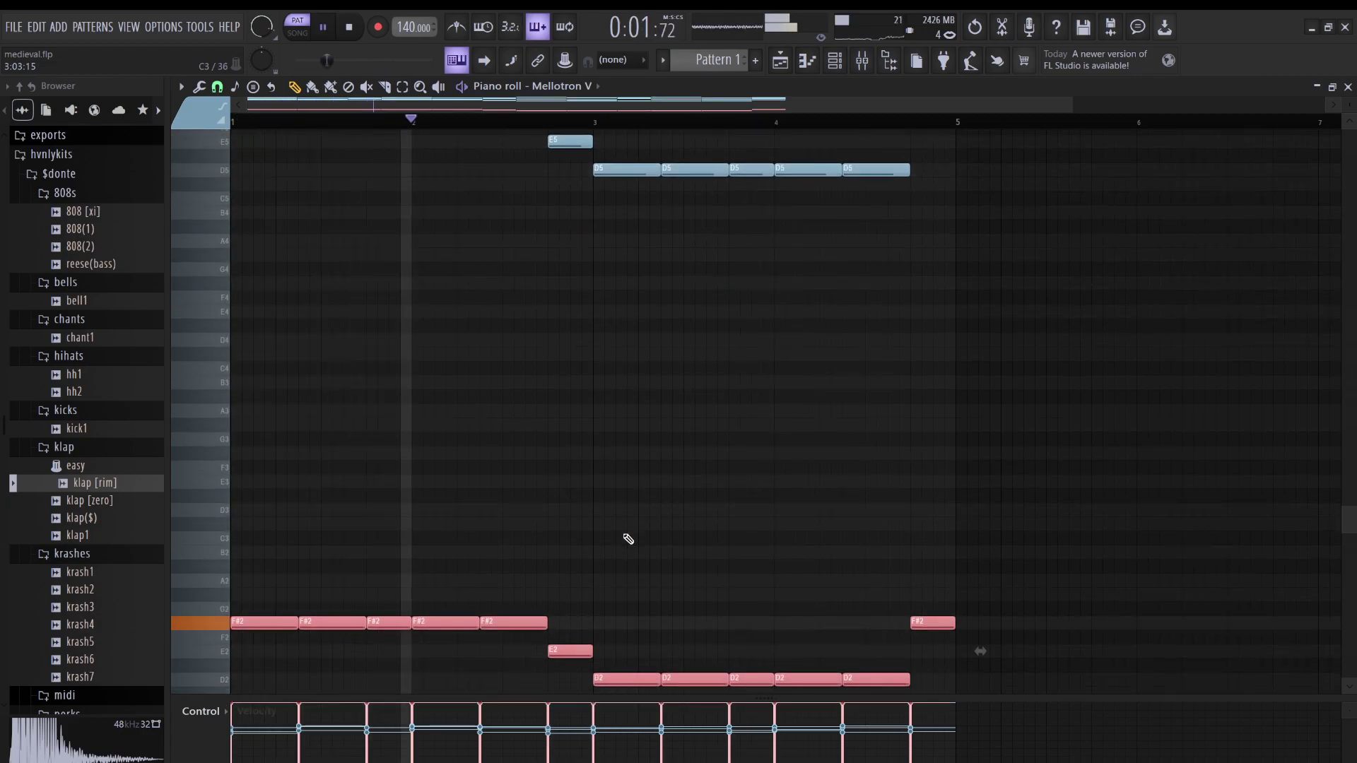
{"action": "key", "text": "ctrl+Up"}
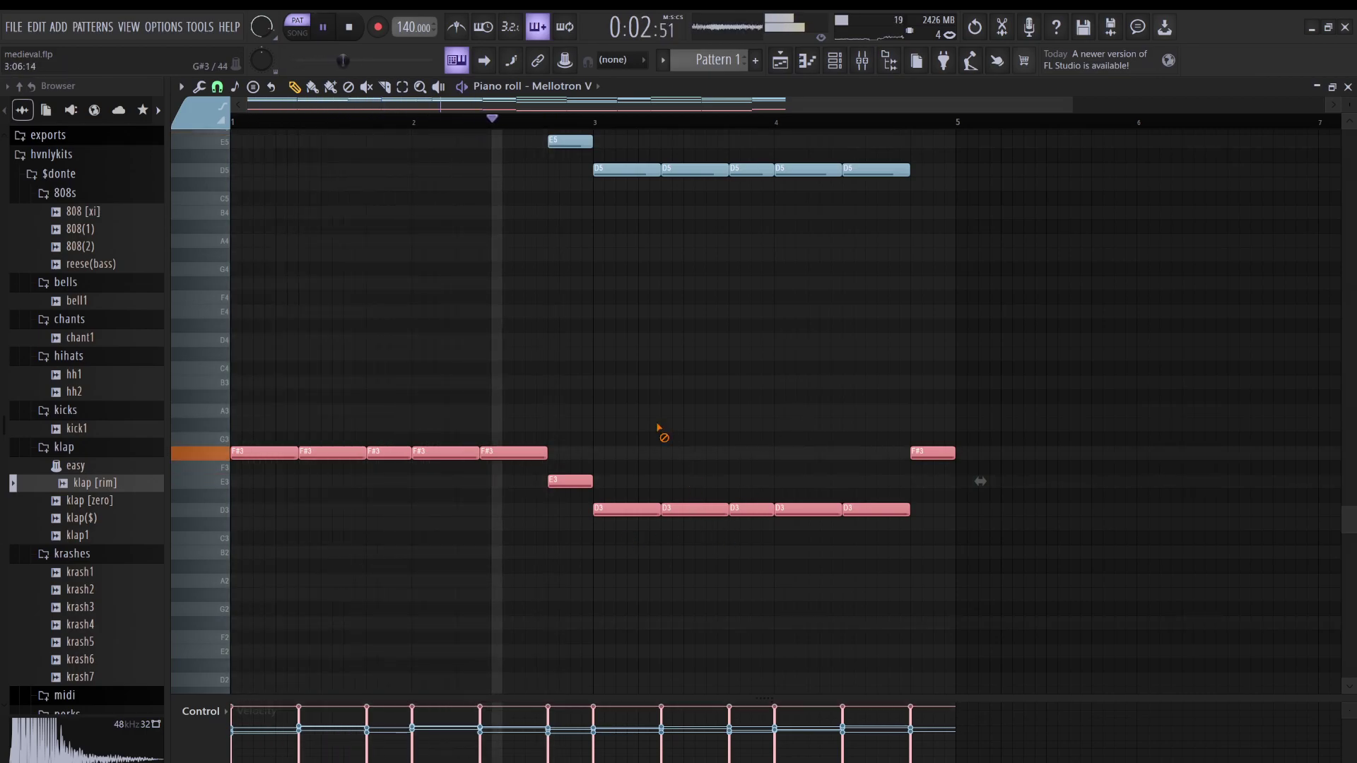
{"action": "key", "text": "ctrl+d"}
- Paste the Mellotron V chord notes into the first Sampler channel of the channel rack
{"action": "scroll", "coordinate": [662, 428], "scroll_direction": "up", "scroll_amount": 1}
{"action": "scroll", "coordinate": [651, 454], "scroll_direction": "up", "scroll_amount": 4}
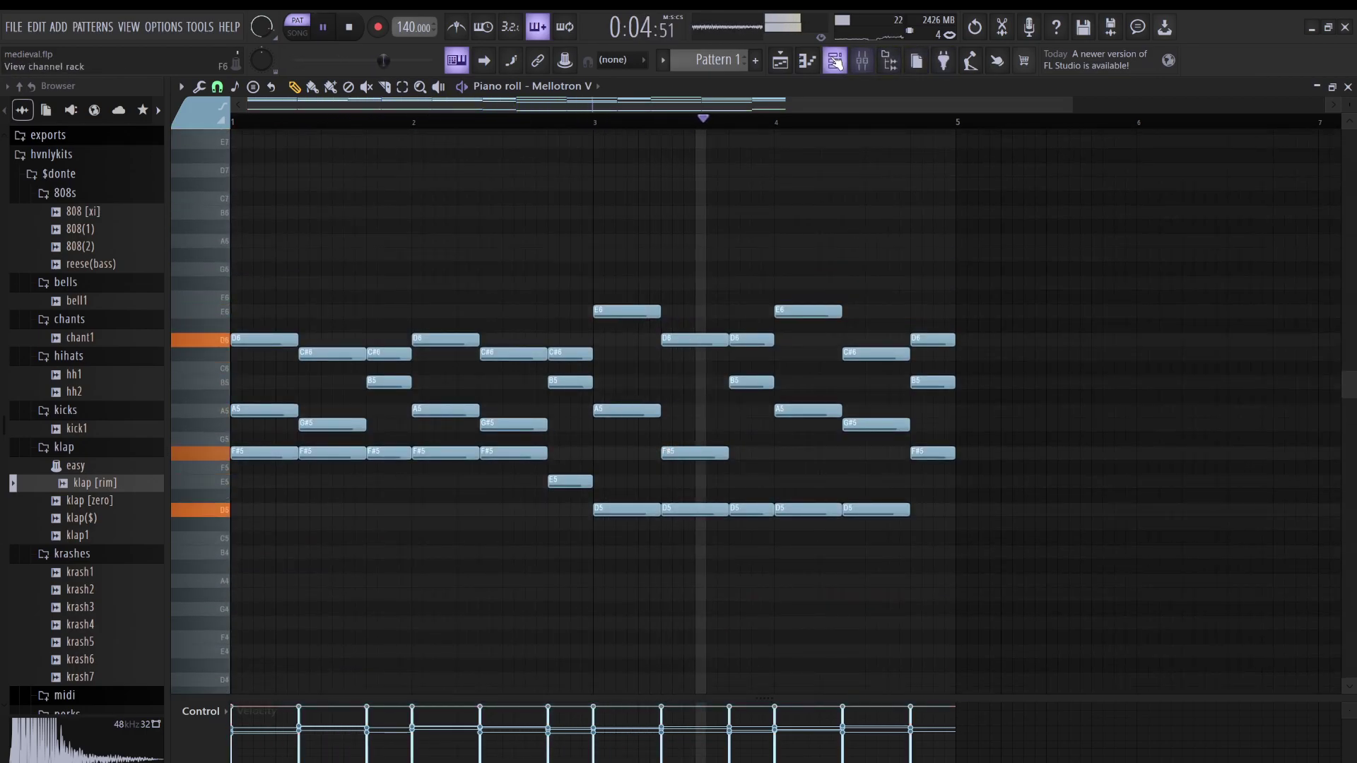
{"action": "key", "text": "F6"}
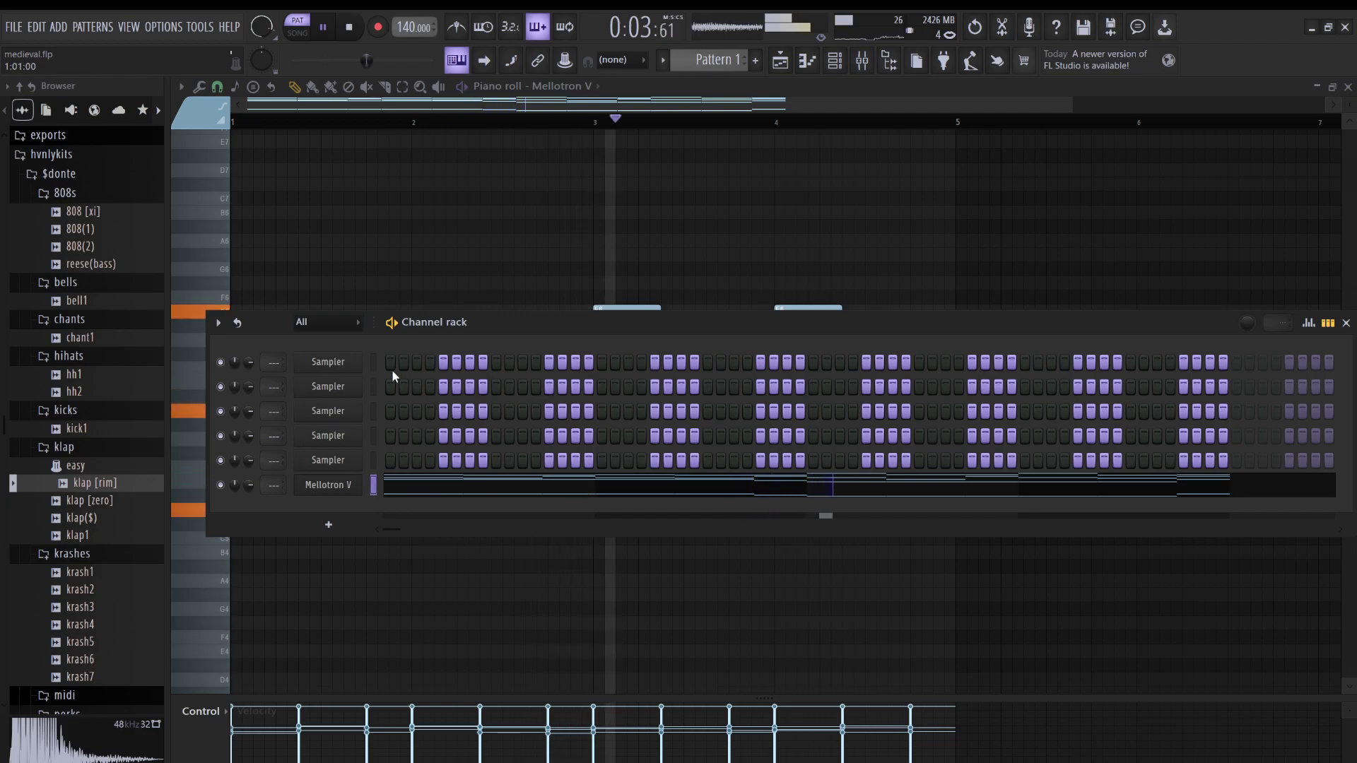
{"action": "left_click", "coordinate": [374, 363]}
{"action": "key", "text": "ctrl+v"}
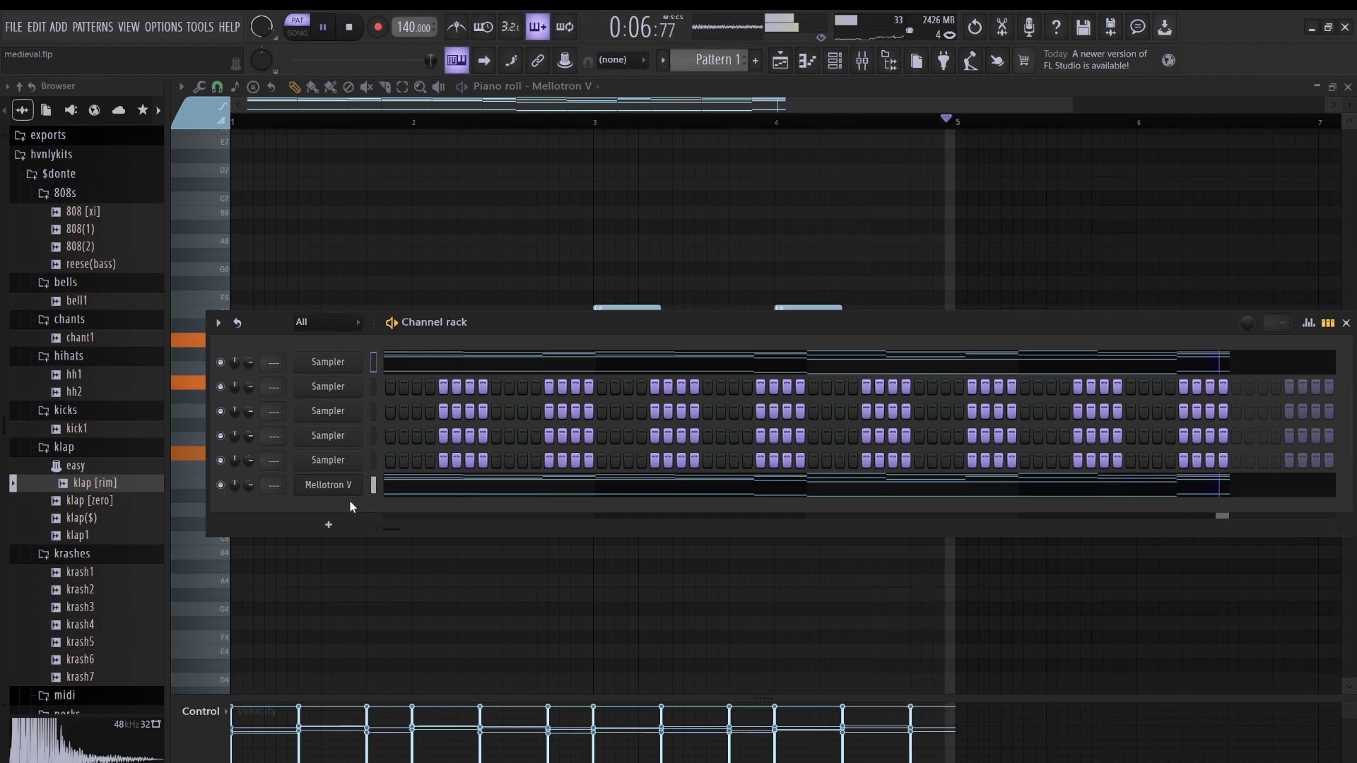
- Solo the Mellotron V channel and stop playback
{"action": "right_click", "coordinate": [221, 485]}
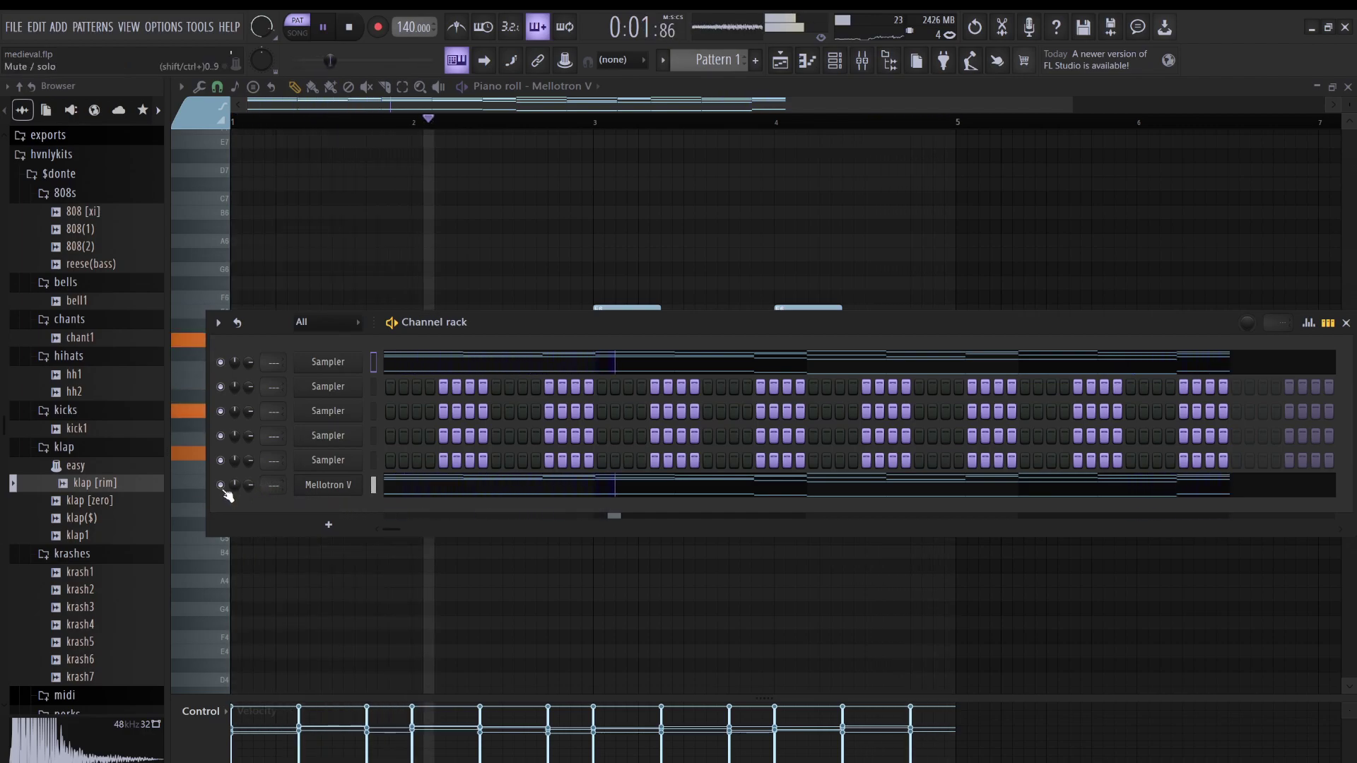
{"action": "key", "text": "space"}
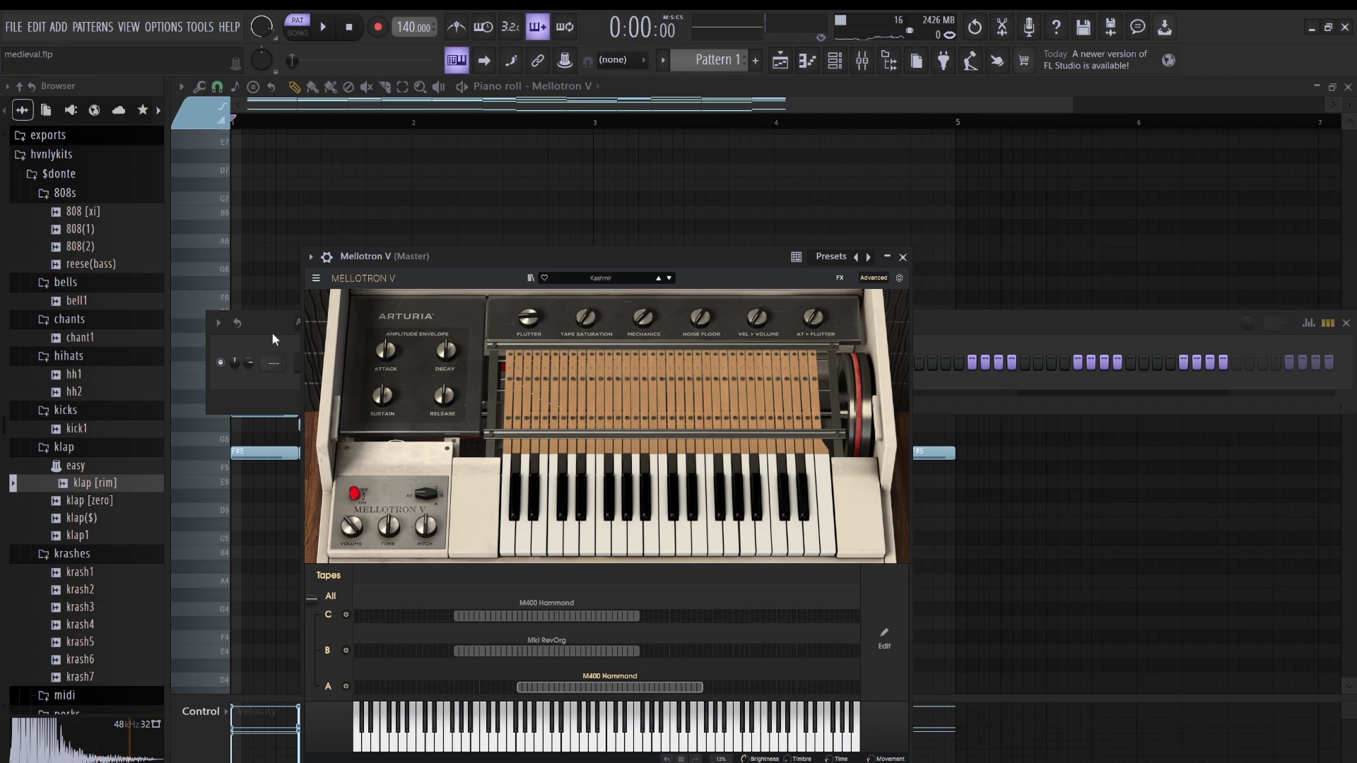
- Check the channel settings of the rendered Pattern 1 audio clip and mute the Mellotron V channel
{"action": "left_click", "coordinate": [273, 336]}
{"action": "scroll", "coordinate": [329, 346], "scroll_direction": "up", "scroll_amount": 1}
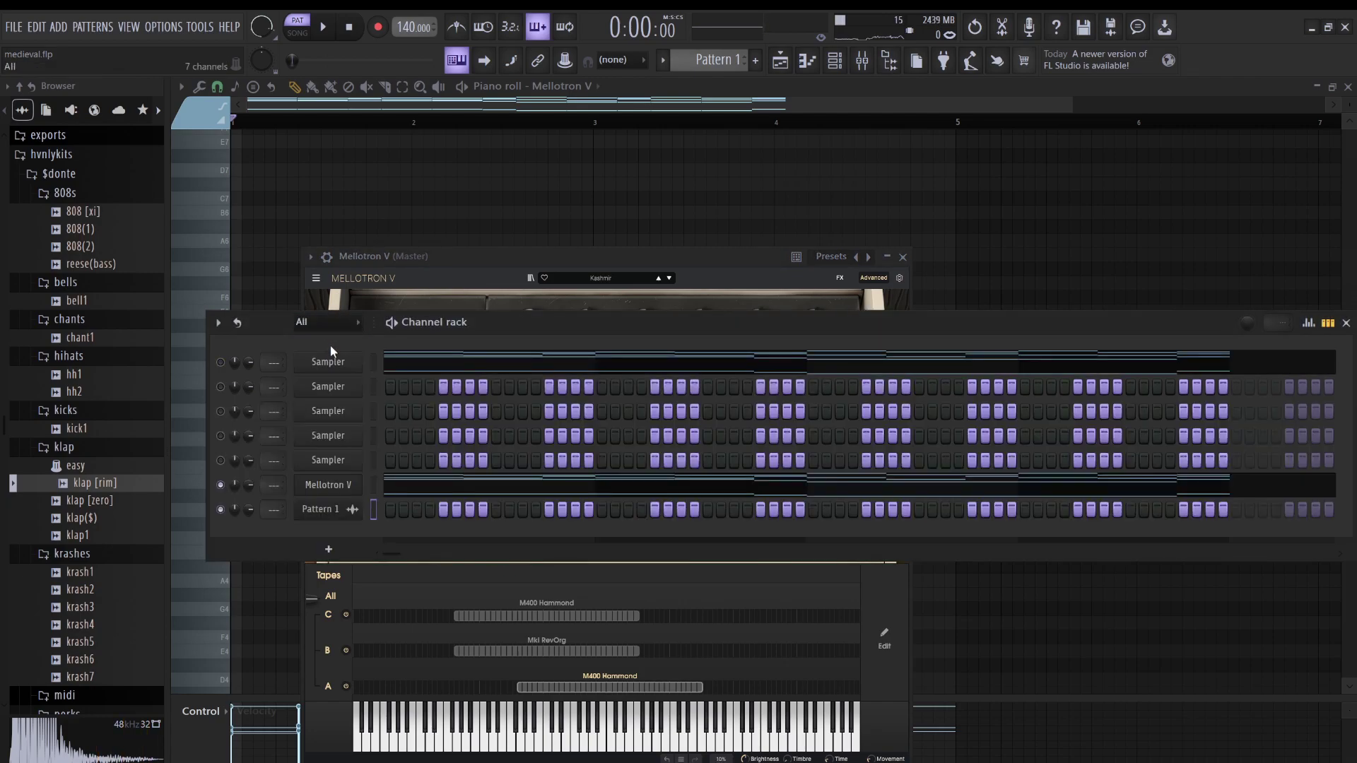
{"action": "left_click", "coordinate": [326, 510]}
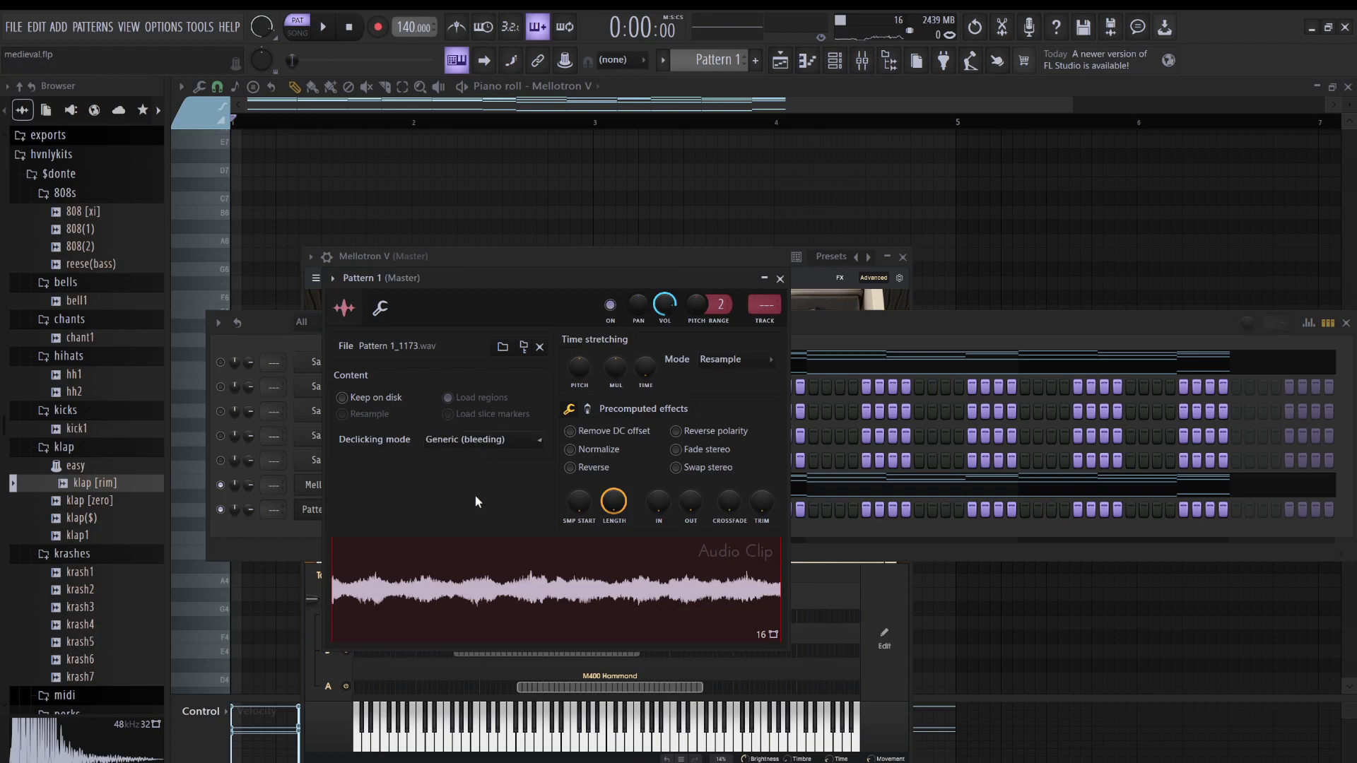
{"action": "left_click", "coordinate": [858, 335]}
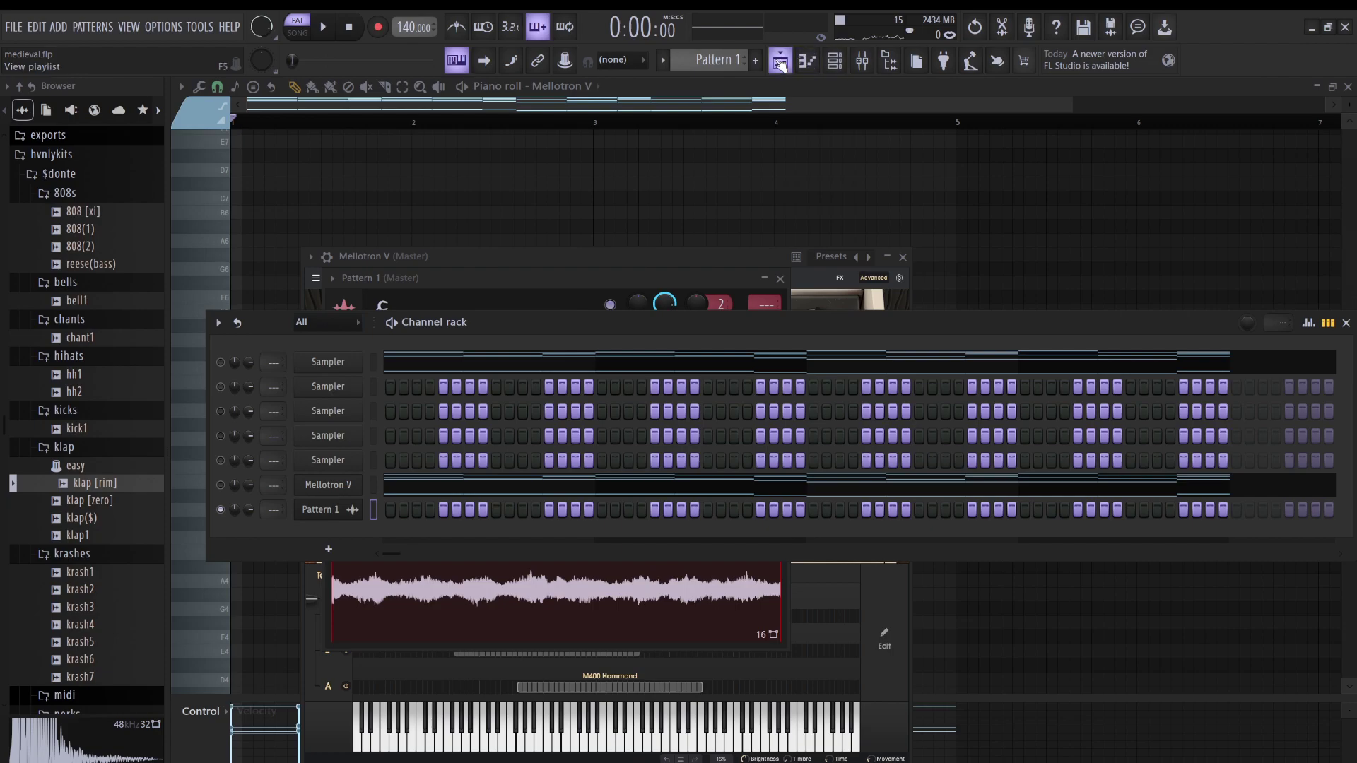
- Place the Pattern 1 note clip on track 6 of the playlist at bar 1 and switch playback to Song mode
{"action": "left_click", "coordinate": [780, 62]}
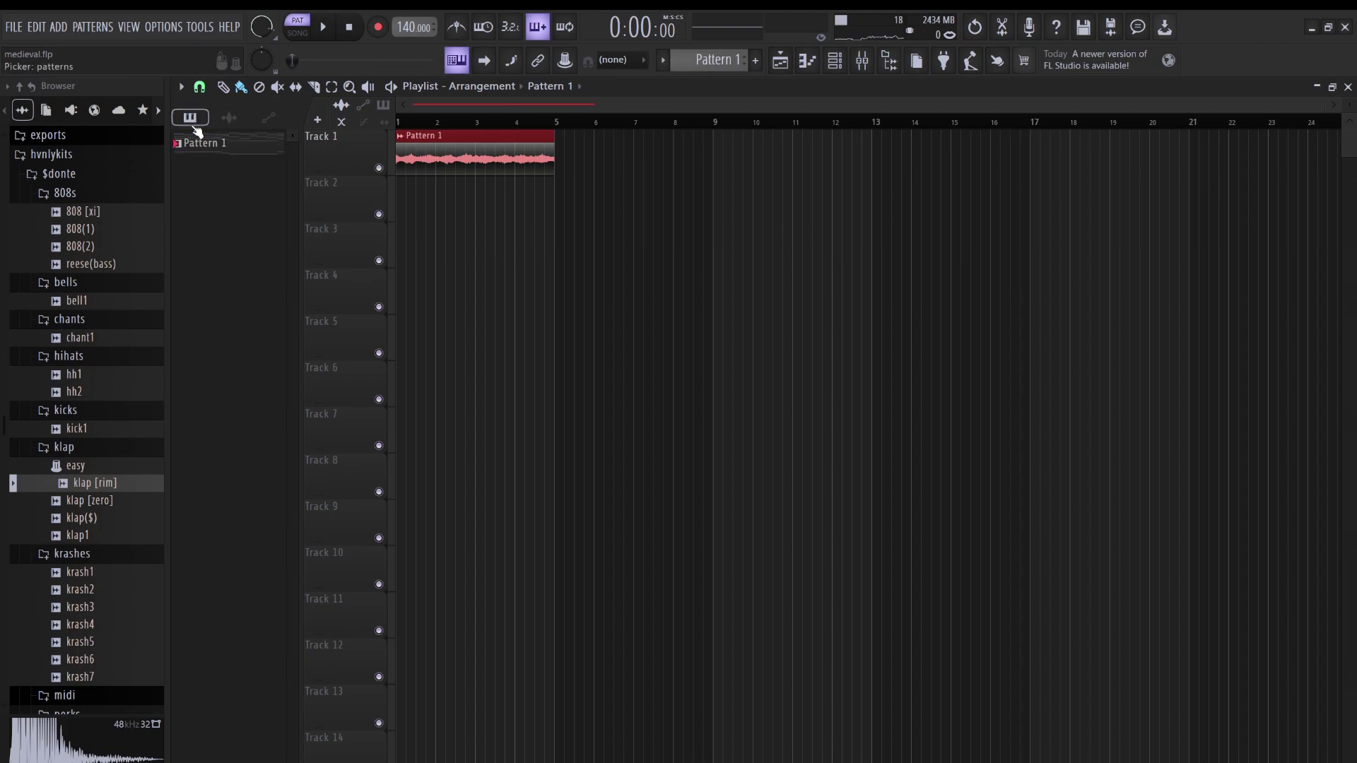
{"action": "left_click_drag", "start_coordinate": [437, 316], "coordinate": [437, 391]}
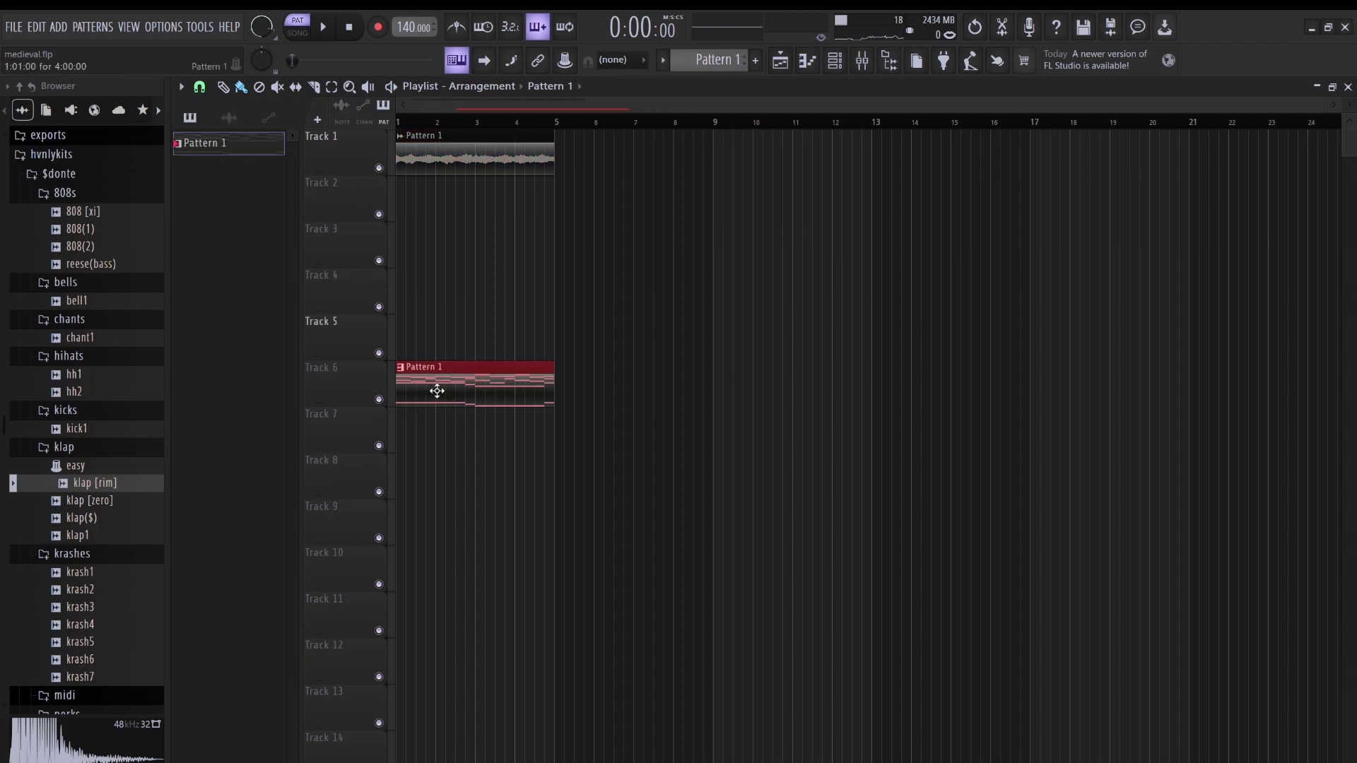
{"action": "left_click", "coordinate": [302, 40]}
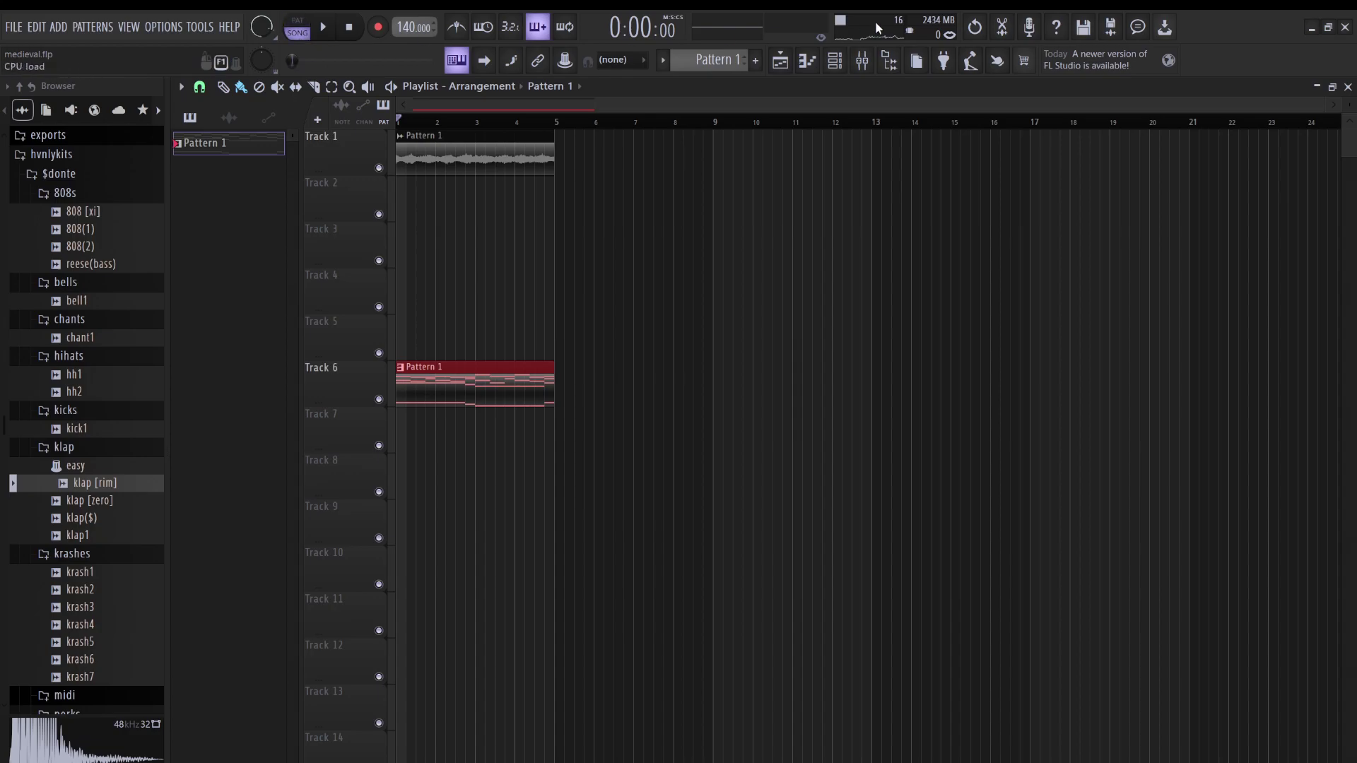
- Cut the chord notes out of the Mellotron V channel in the channel rack
{"action": "left_click", "coordinate": [832, 61]}
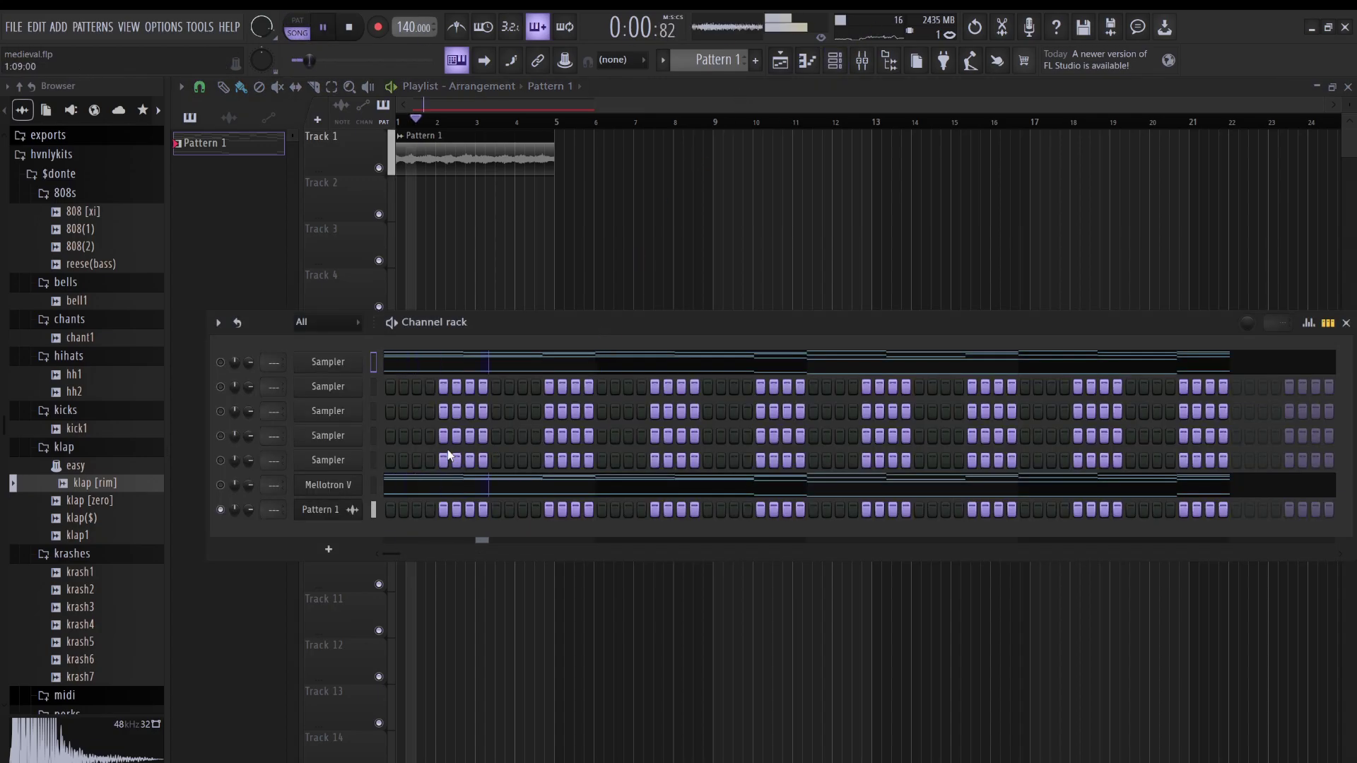
{"action": "key", "text": "ctrl+x"}
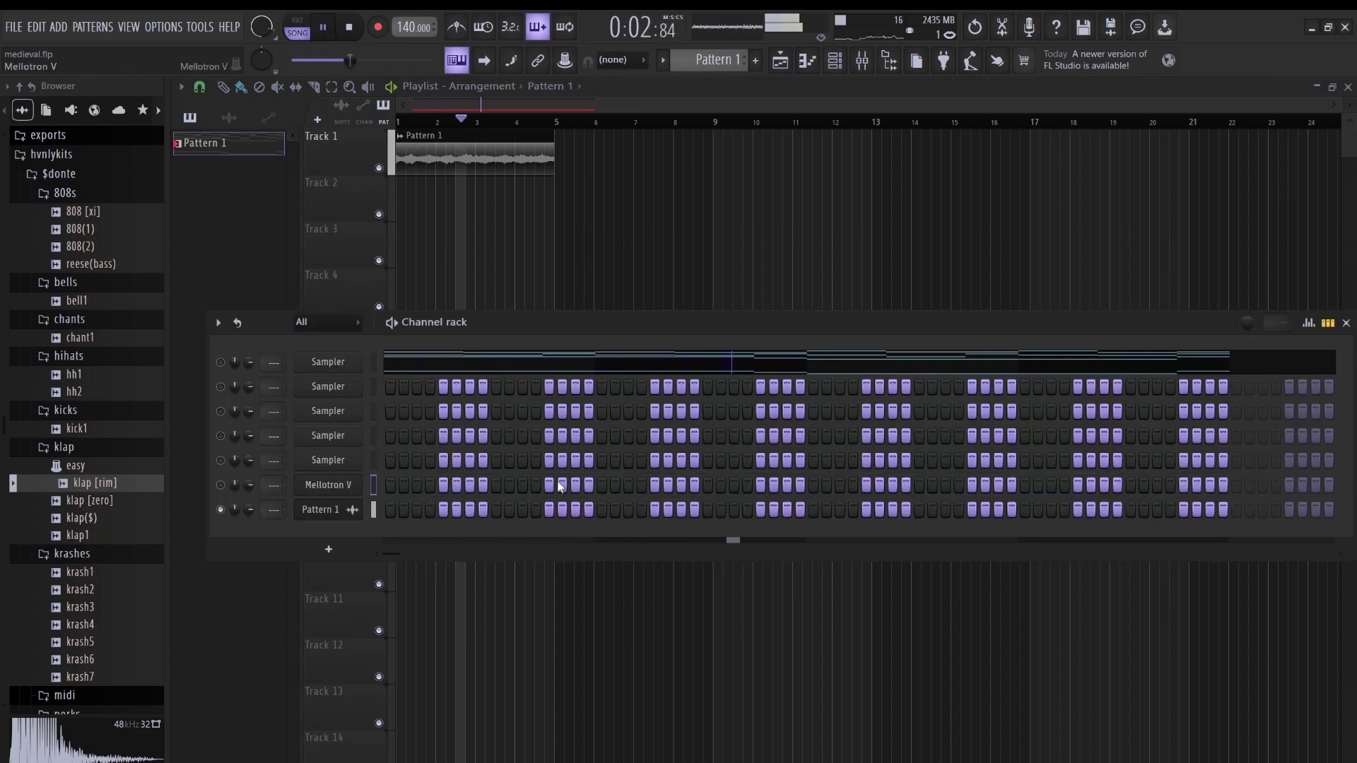
- Load the Flutes preset in the Mellotron V plugin and return to the channel rack
{"action": "left_click", "coordinate": [340, 487]}
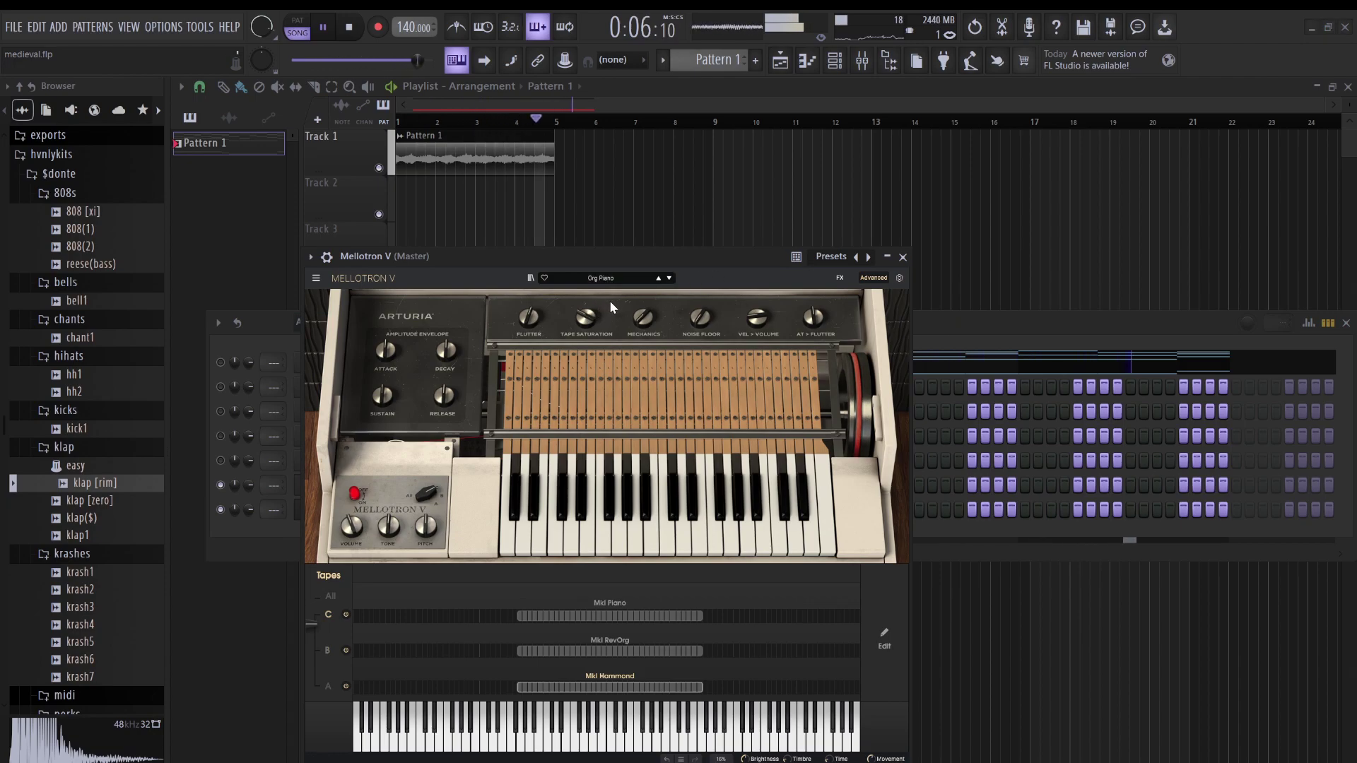
{"action": "left_click", "coordinate": [669, 278]}
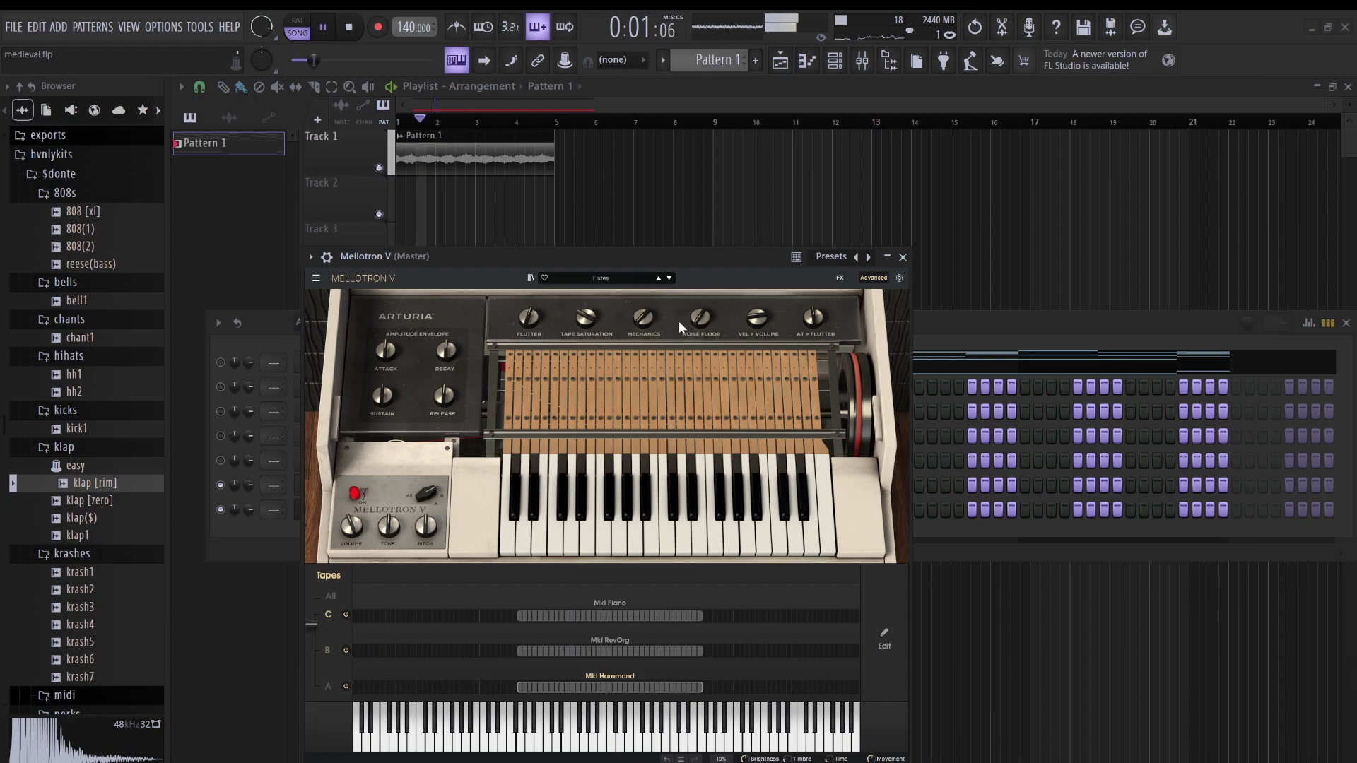
{"action": "left_click", "coordinate": [1001, 322]}
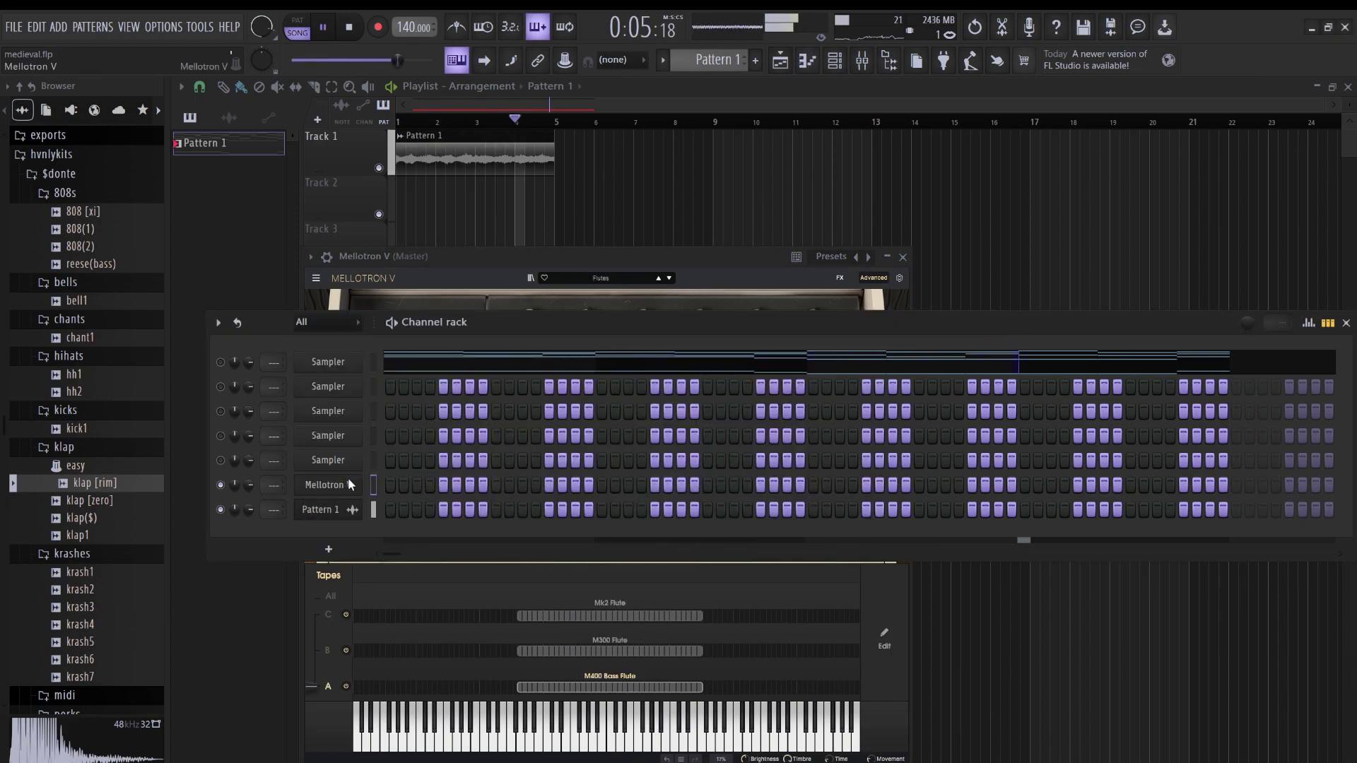
- Draw overlapping F#5 and G#5 notes at the start of bar 1 in the Mellotron V piano roll
{"action": "key", "text": "F7"}
{"action": "scroll", "coordinate": [339, 424], "scroll_direction": "down", "scroll_amount": 4}
{"action": "key", "text": "space"}
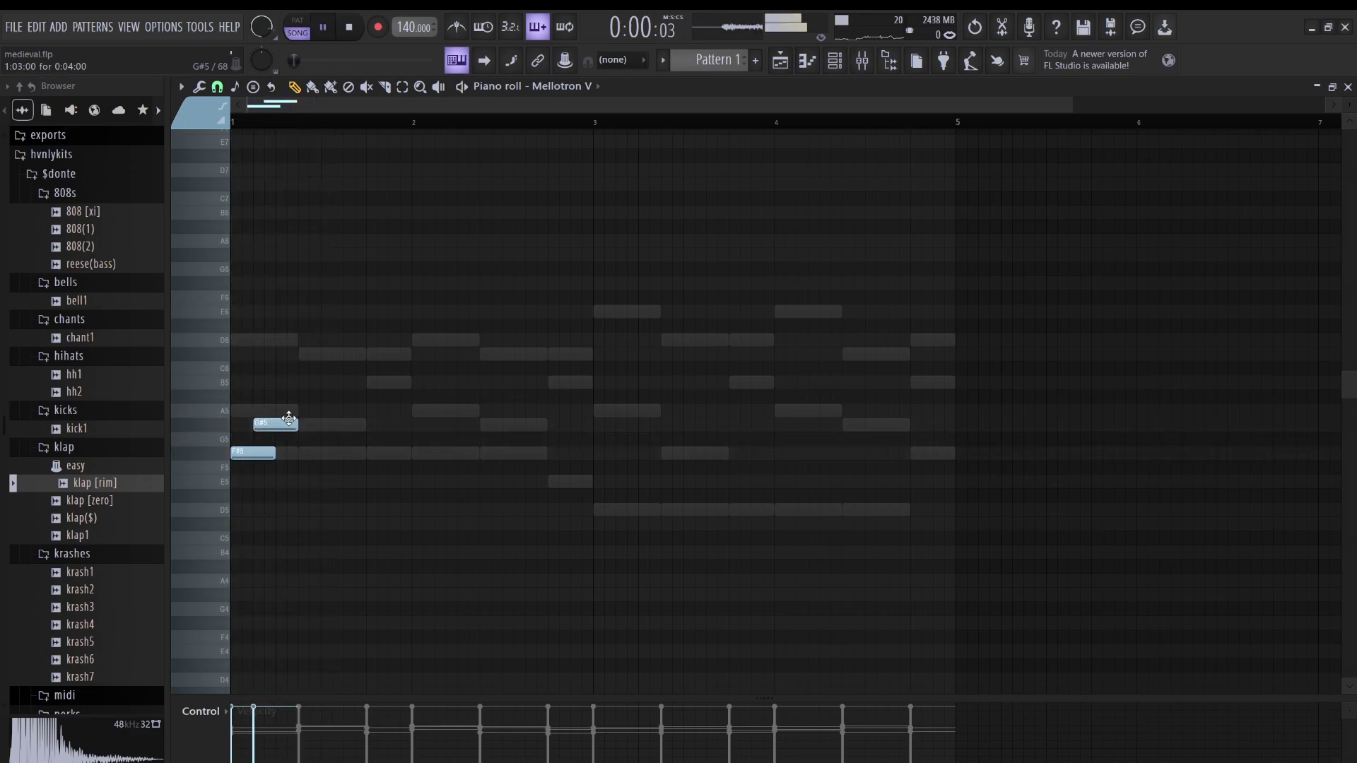
{"action": "key", "text": "space"}
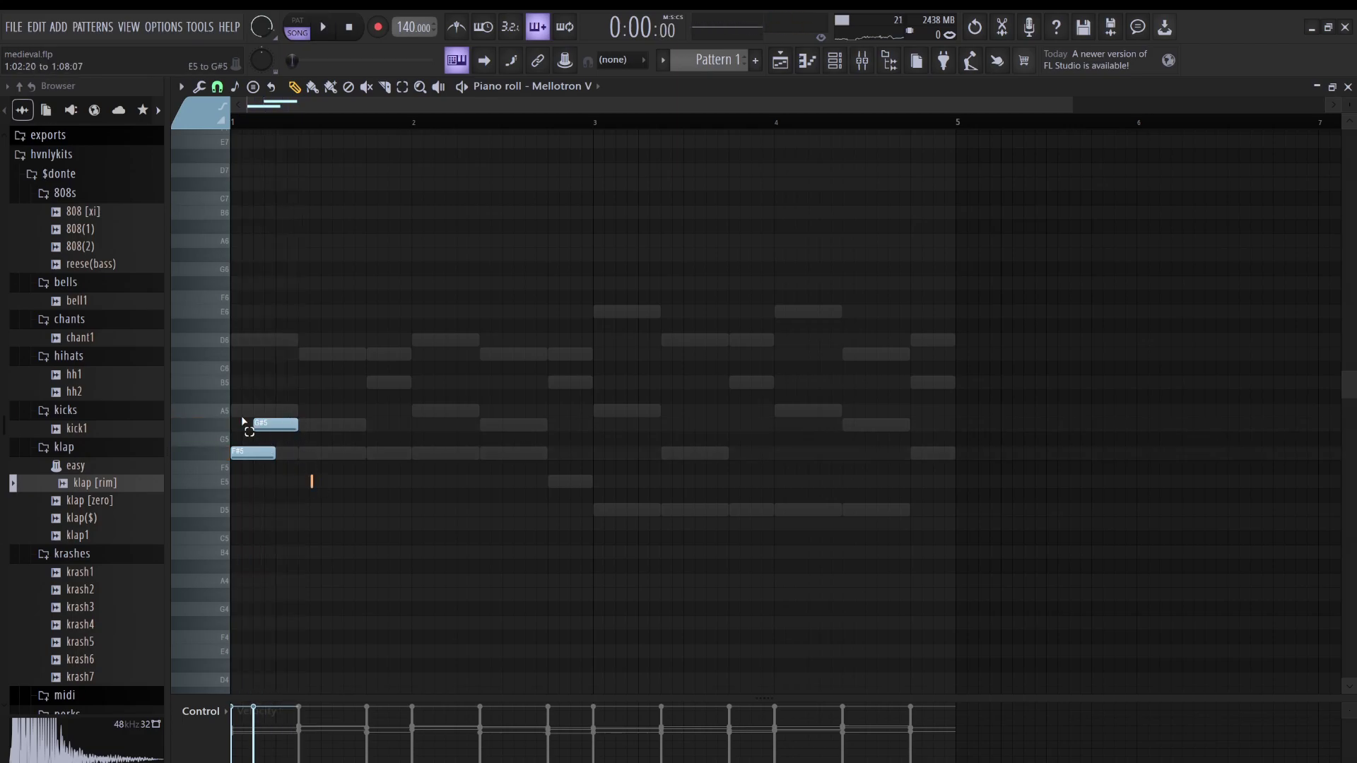
- Add F#5 and A5 notes in the second half of bar 1, with a short B5 just before them
{"action": "left_click_drag", "start_coordinate": [382, 435], "coordinate": [356, 431]}
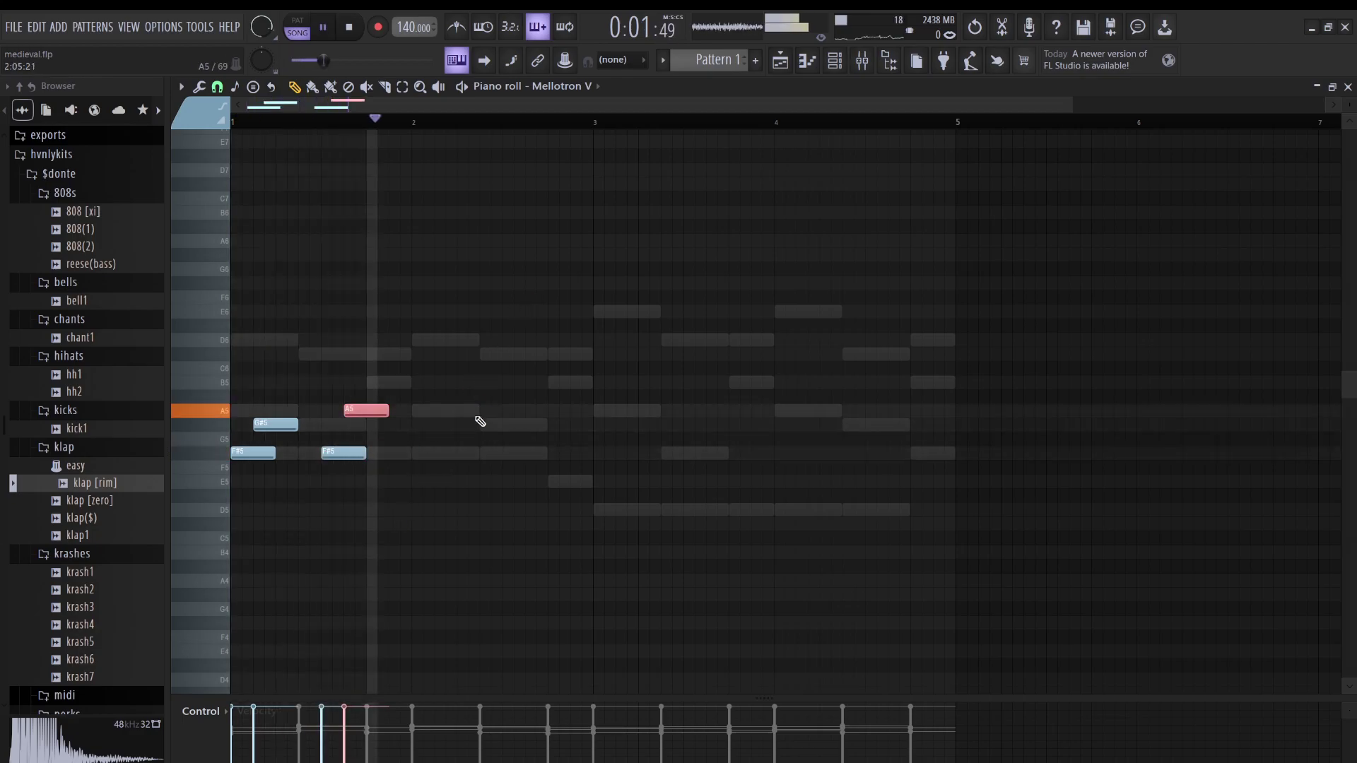
{"action": "key", "text": "space"}
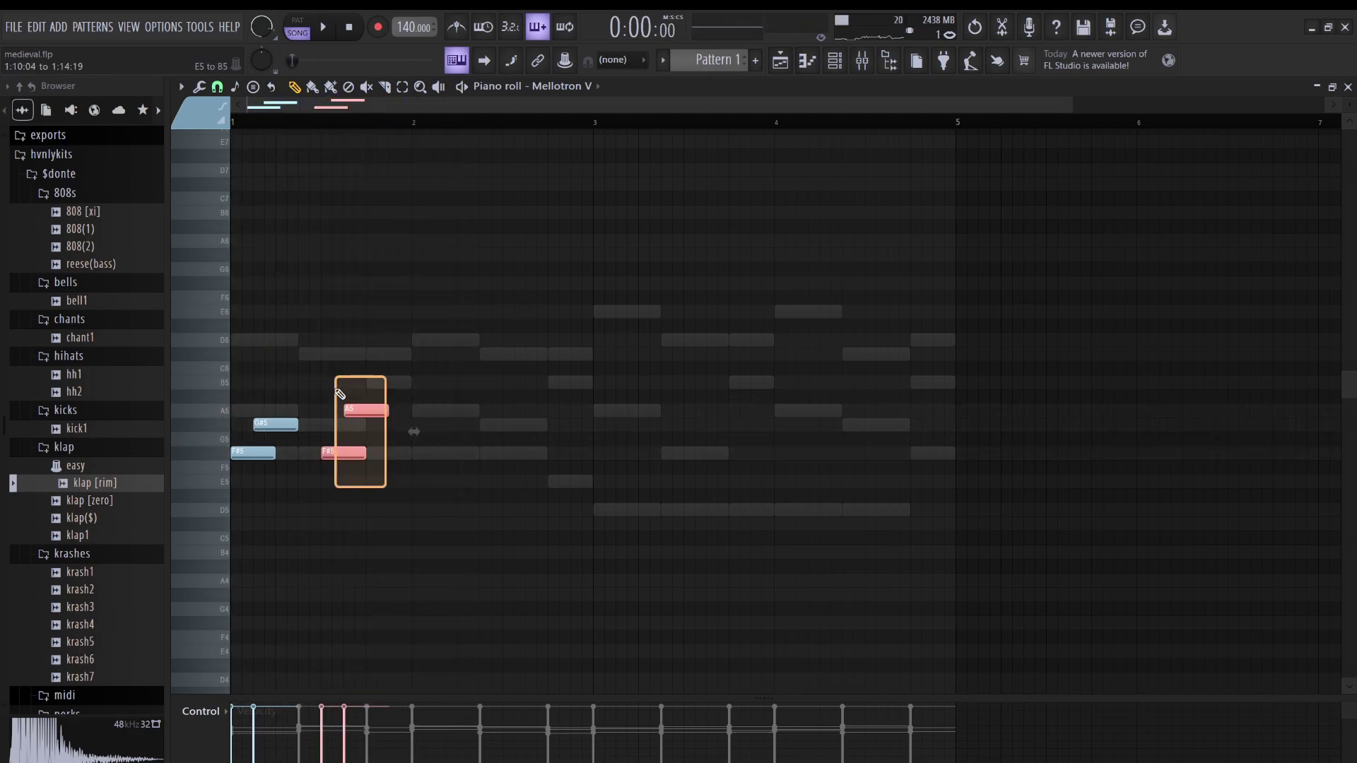
{"action": "left_click_drag", "start_coordinate": [413, 431], "coordinate": [447, 431]}
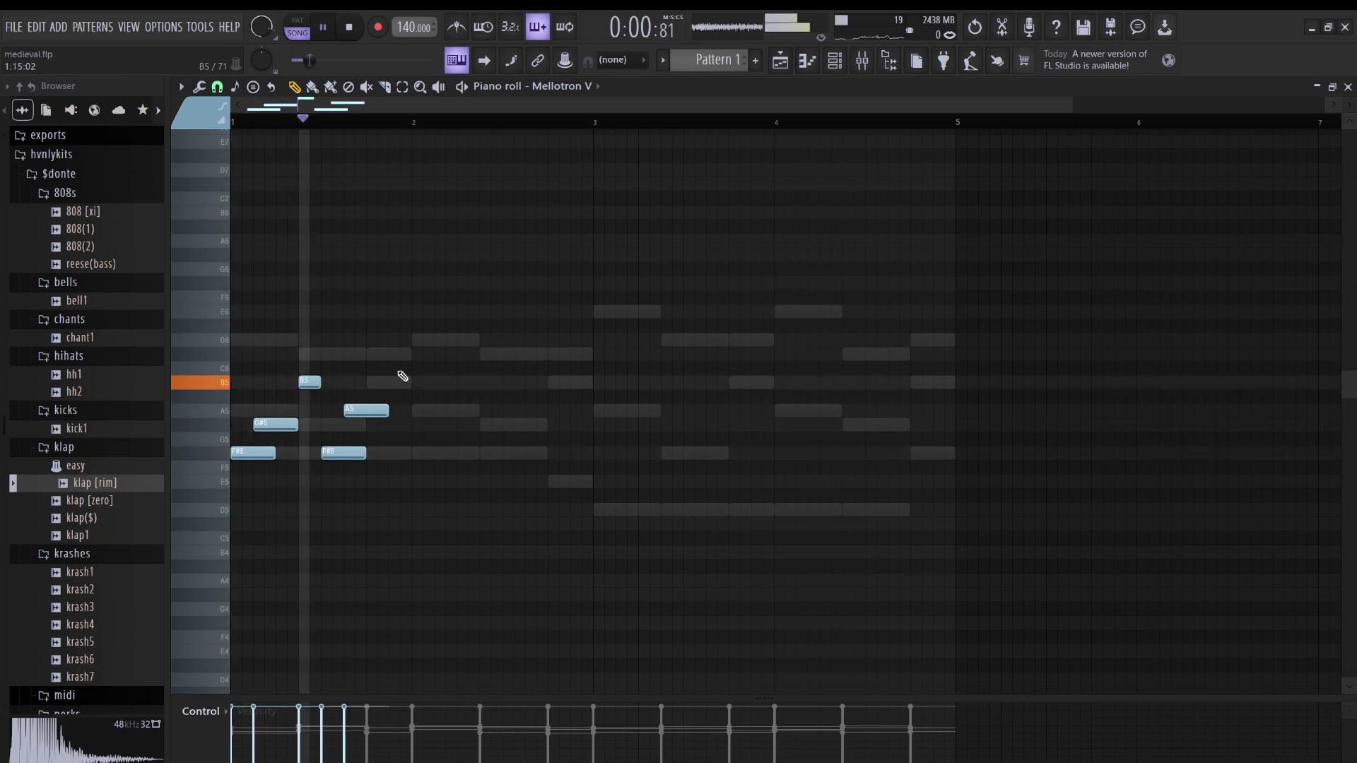
- Add a short G#5 note at the end of bar 1 and duplicate the whole melody into bar 2
{"action": "key", "text": "space"}
{"action": "left_click", "coordinate": [396, 425]}
{"action": "key", "text": "space"}
{"action": "key", "text": "ctrl+b"}
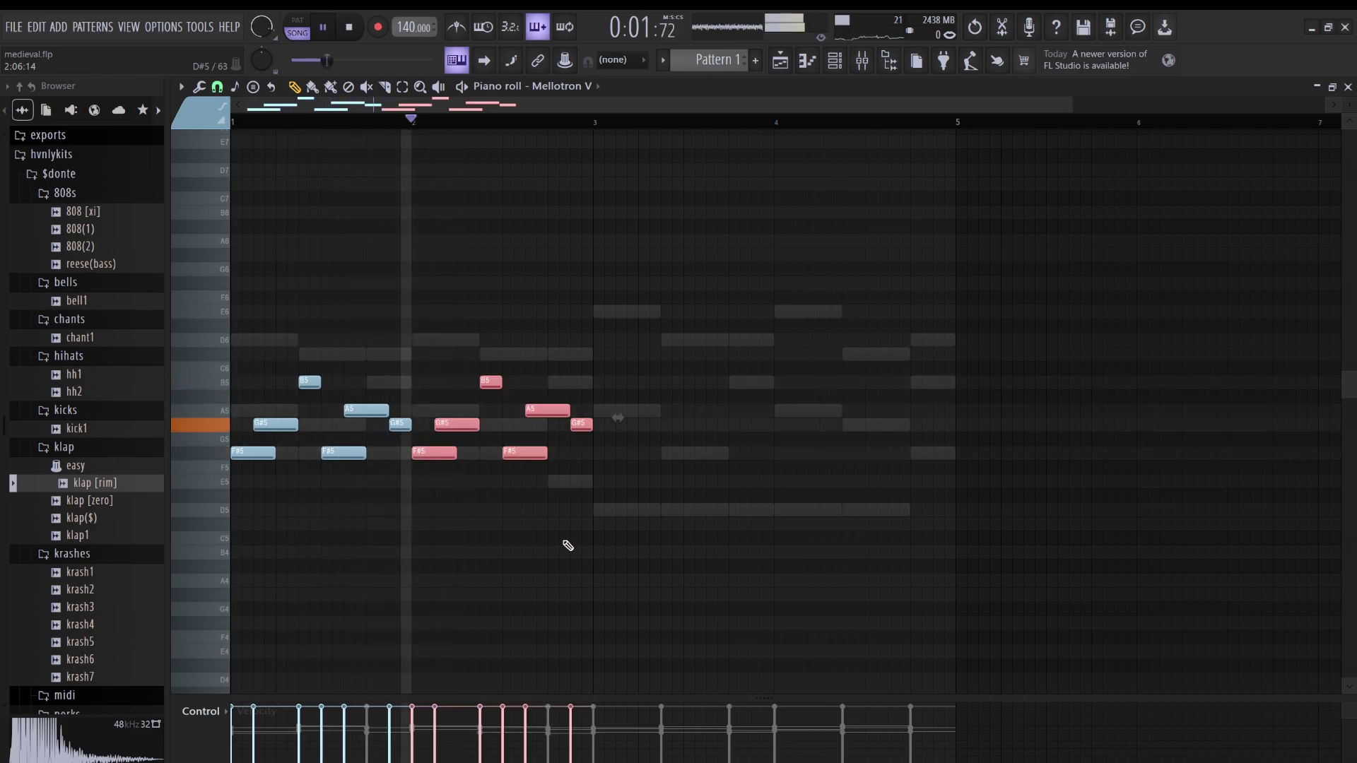
- Duplicate the two-bar flute melody into bars 3 and 4 and lower the copied notes by one octave
{"action": "key", "text": "ctrl+b"}
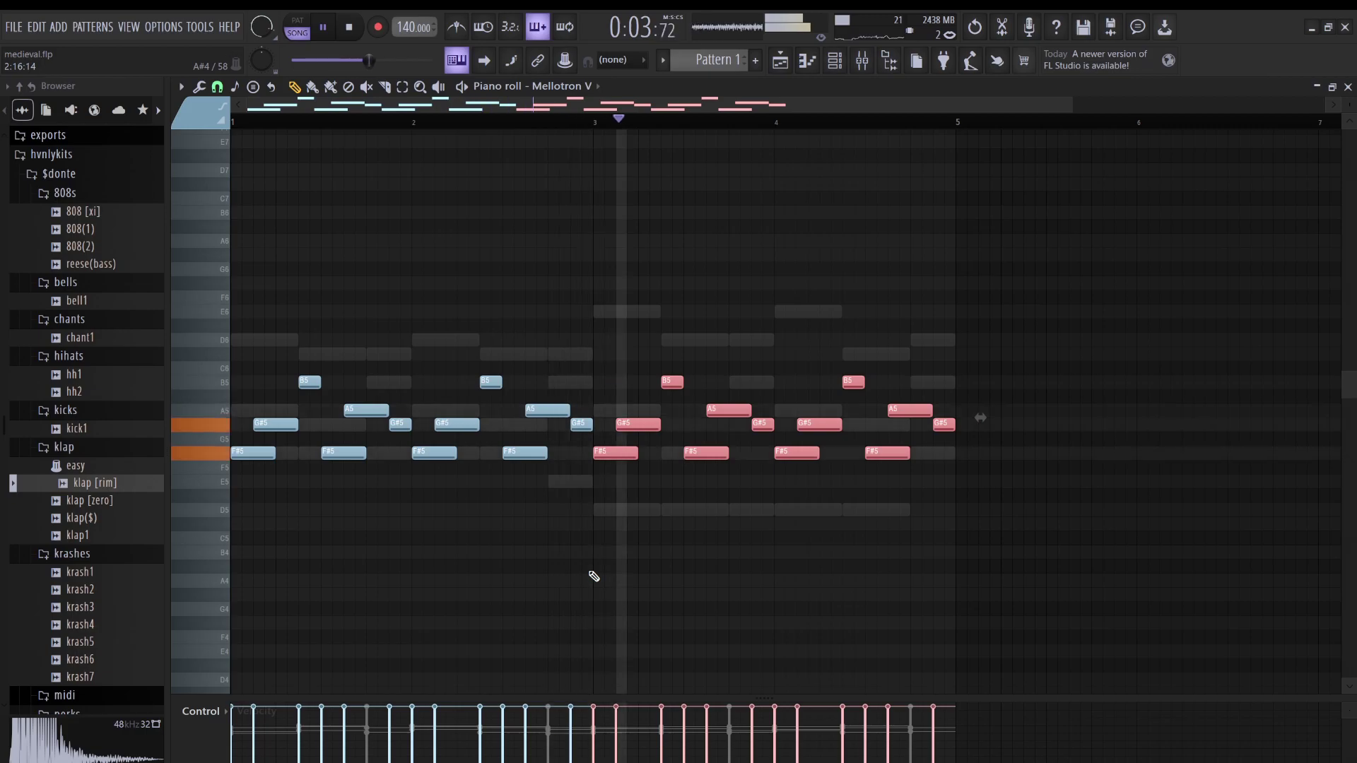
{"action": "key", "text": "ctrl+d"}
{"action": "key", "text": "1"}
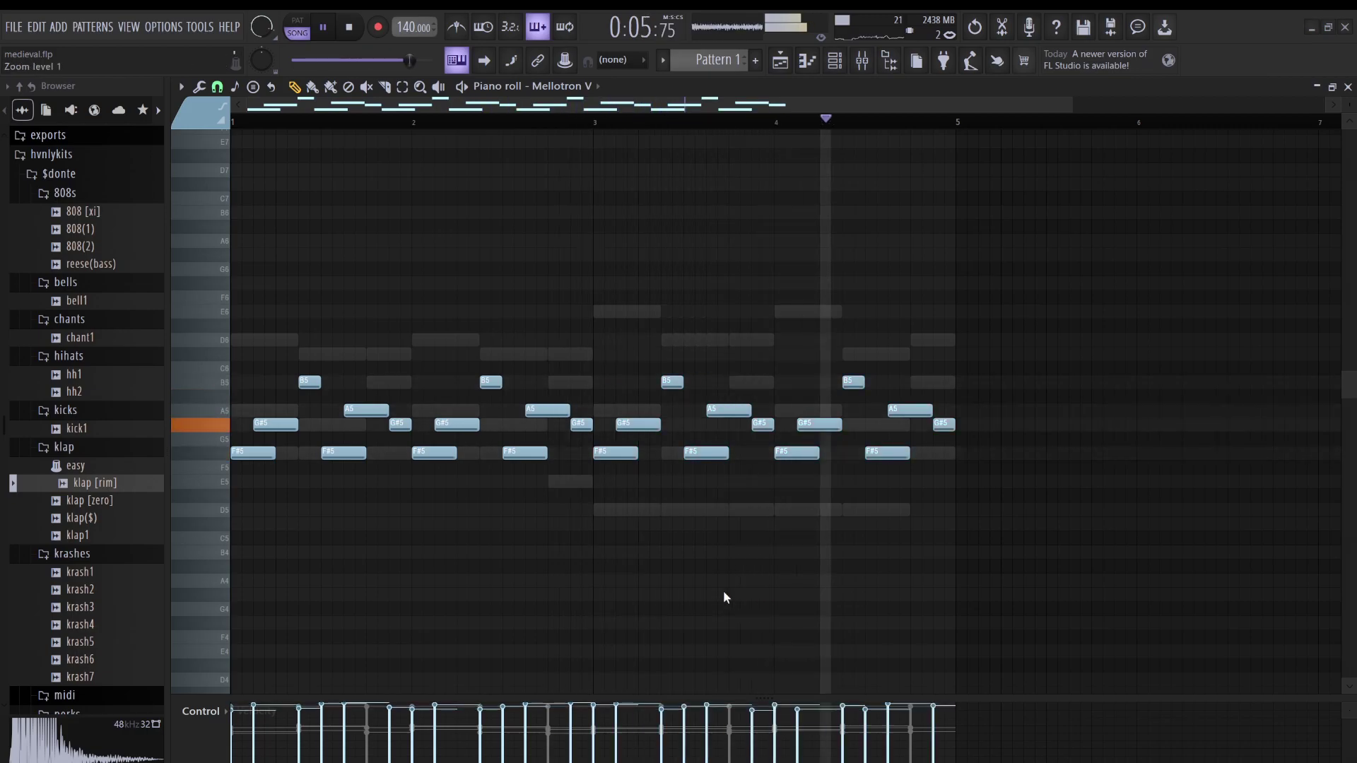
{"action": "left_click_drag", "start_coordinate": [979, 503], "coordinate": [620, 364]}
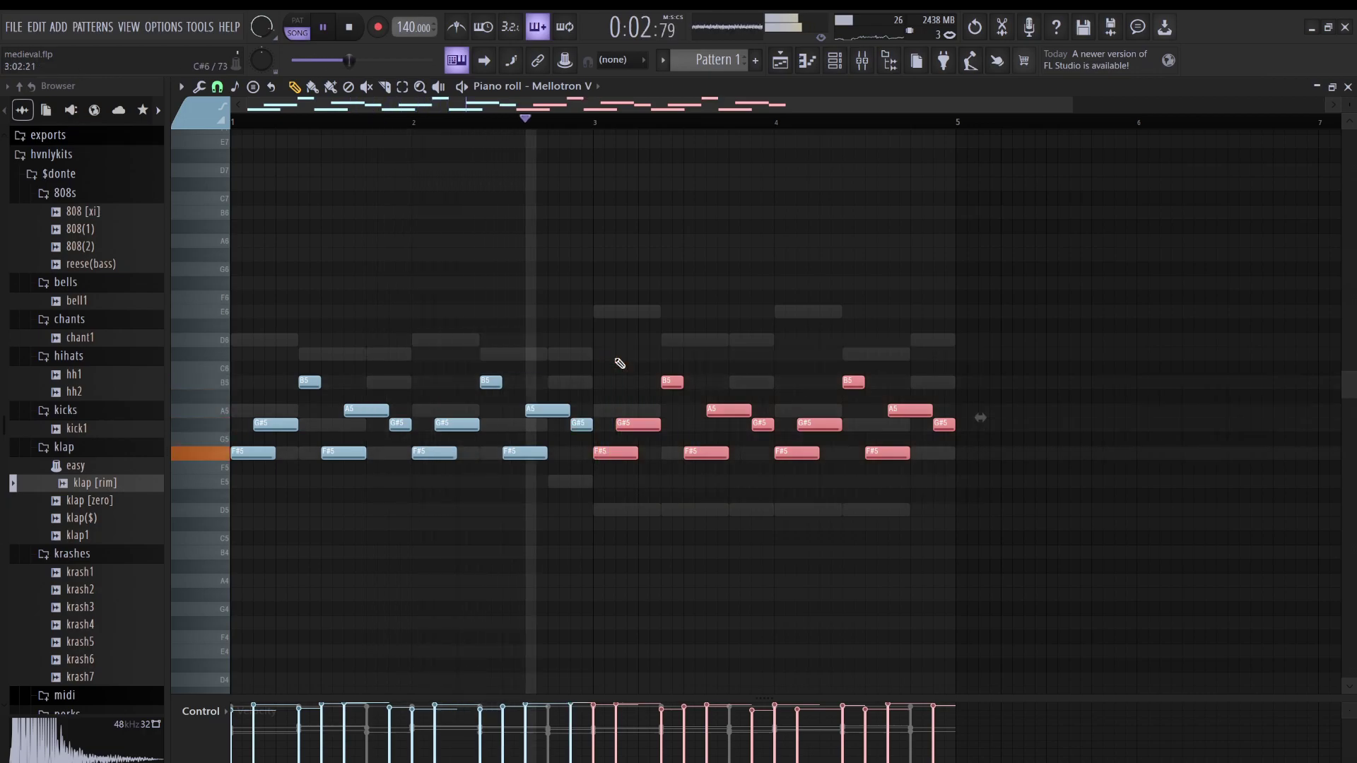
{"action": "key", "text": "ctrl+Down"}
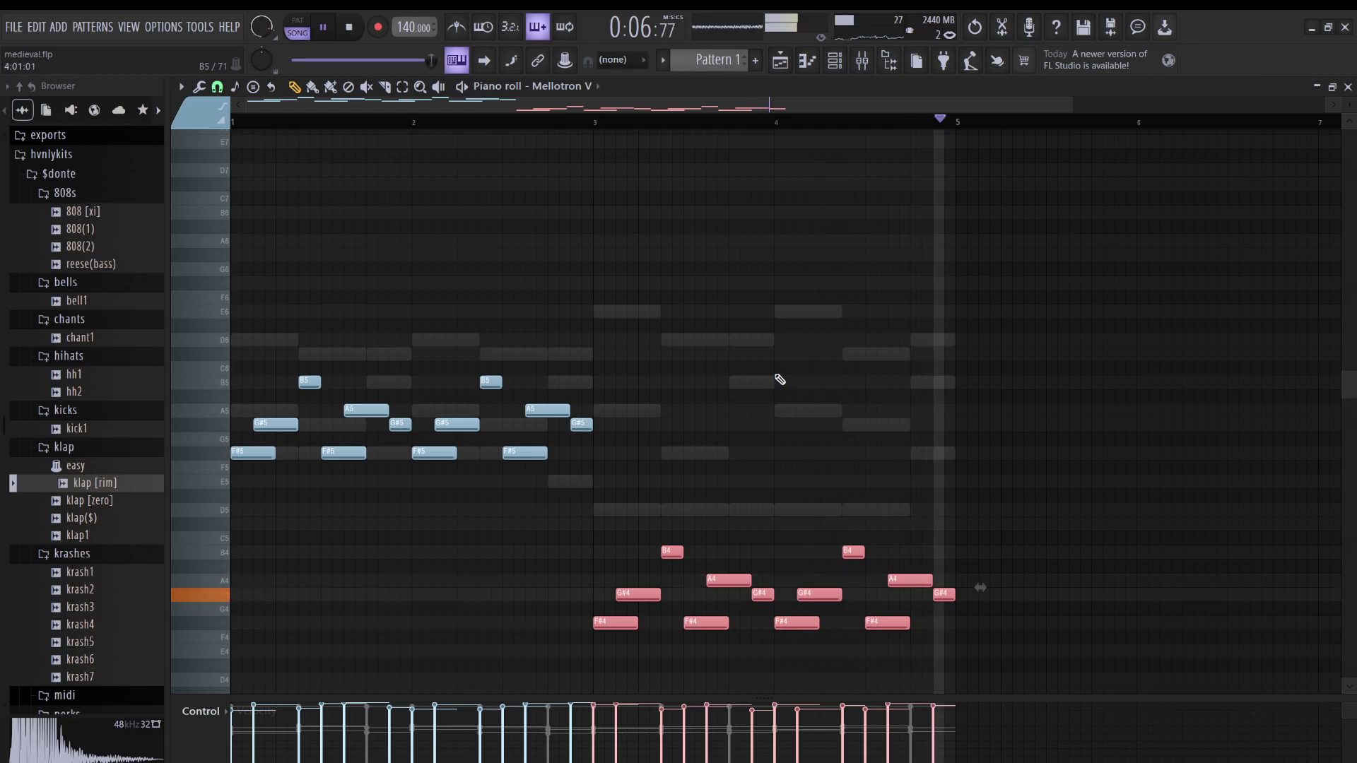
- Copy the four-bar flute melody onto the second Sampler channel and solo the Mellotron V channel
{"action": "left_click", "coordinate": [835, 59]}
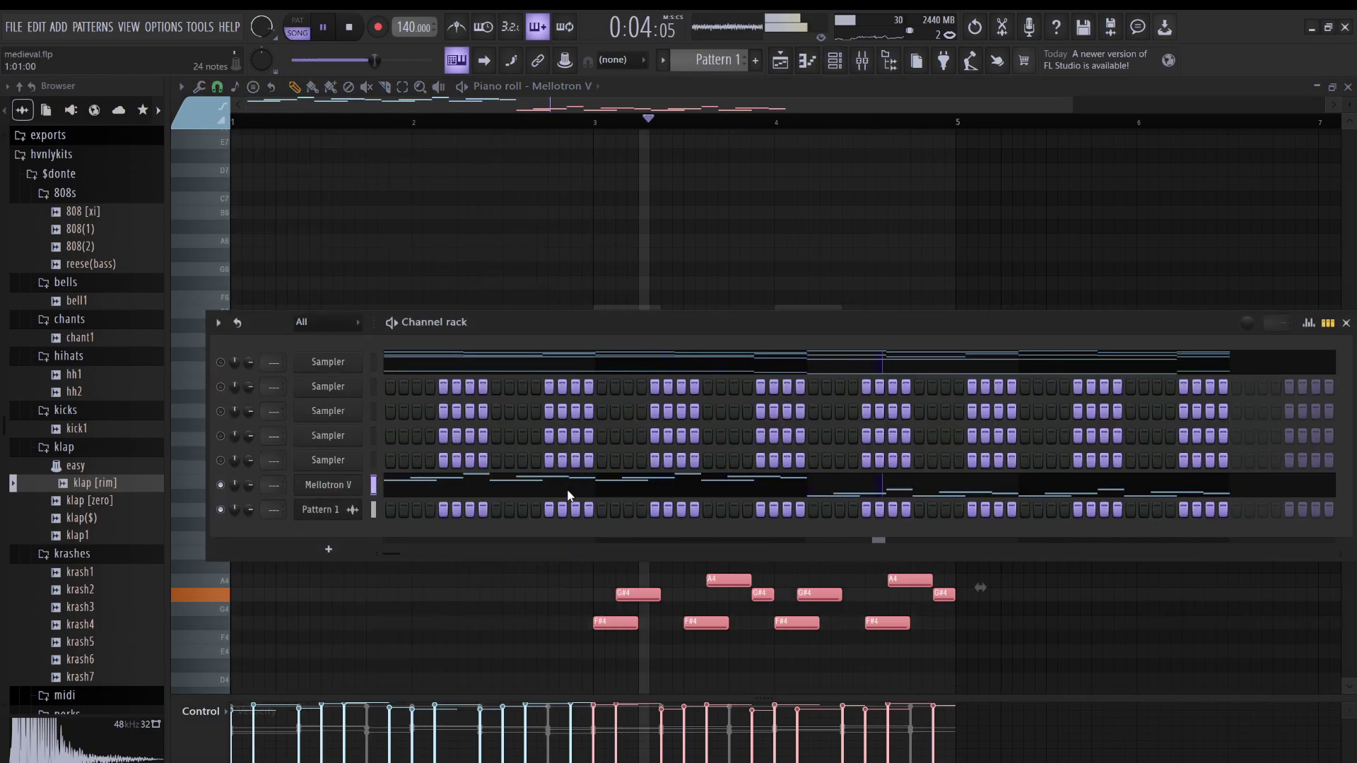
{"action": "key", "text": "ctrl+d"}
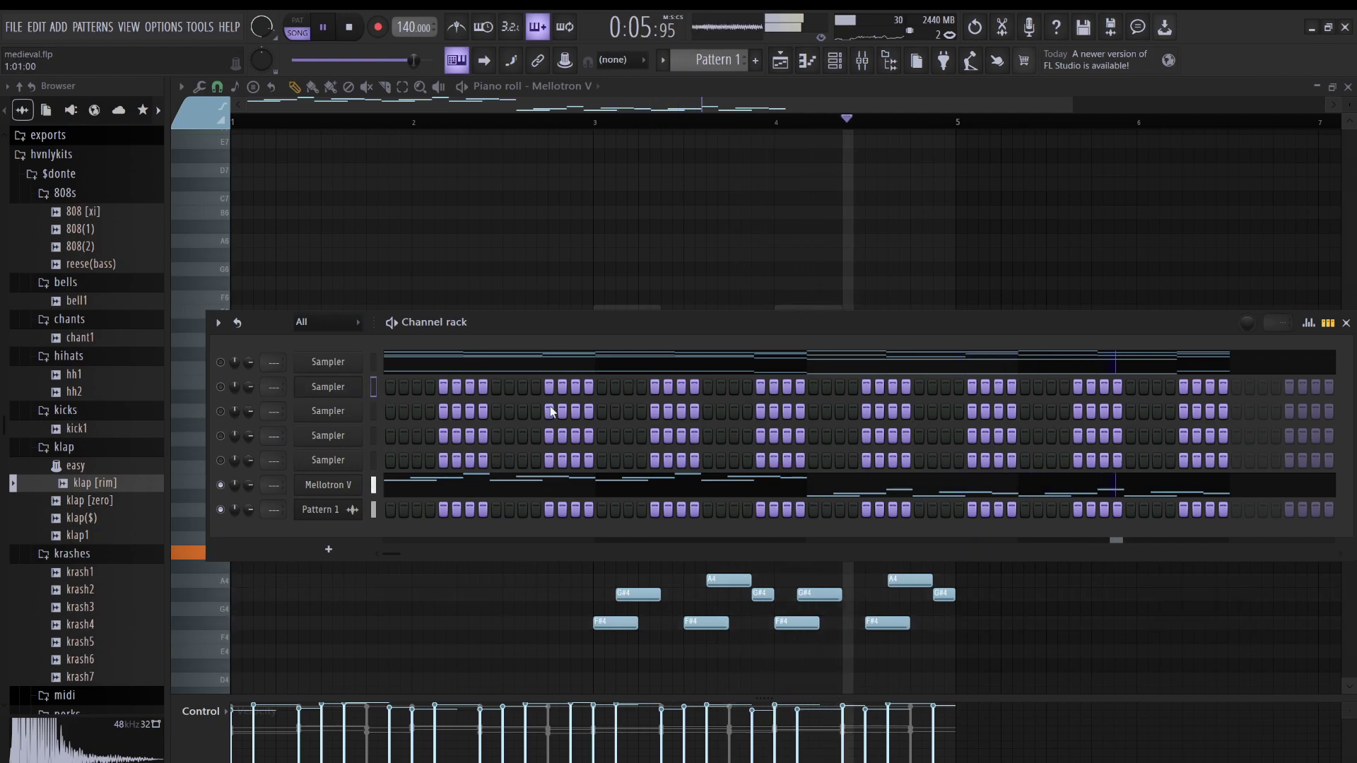
{"action": "key", "text": "ctrl+v"}
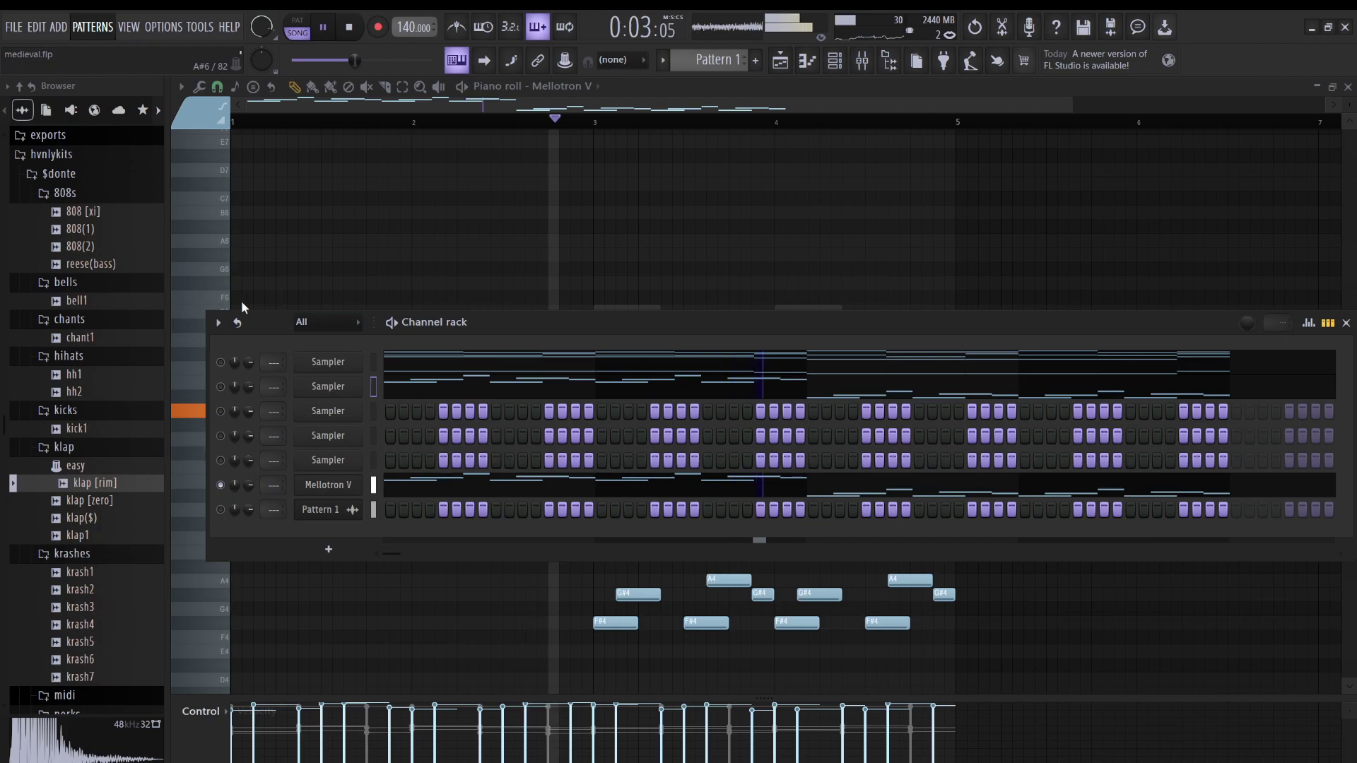
- Render the flute pattern to an audio clip, then unmute the first audio clip's channel with all channels displayed
{"action": "key", "text": "space"}
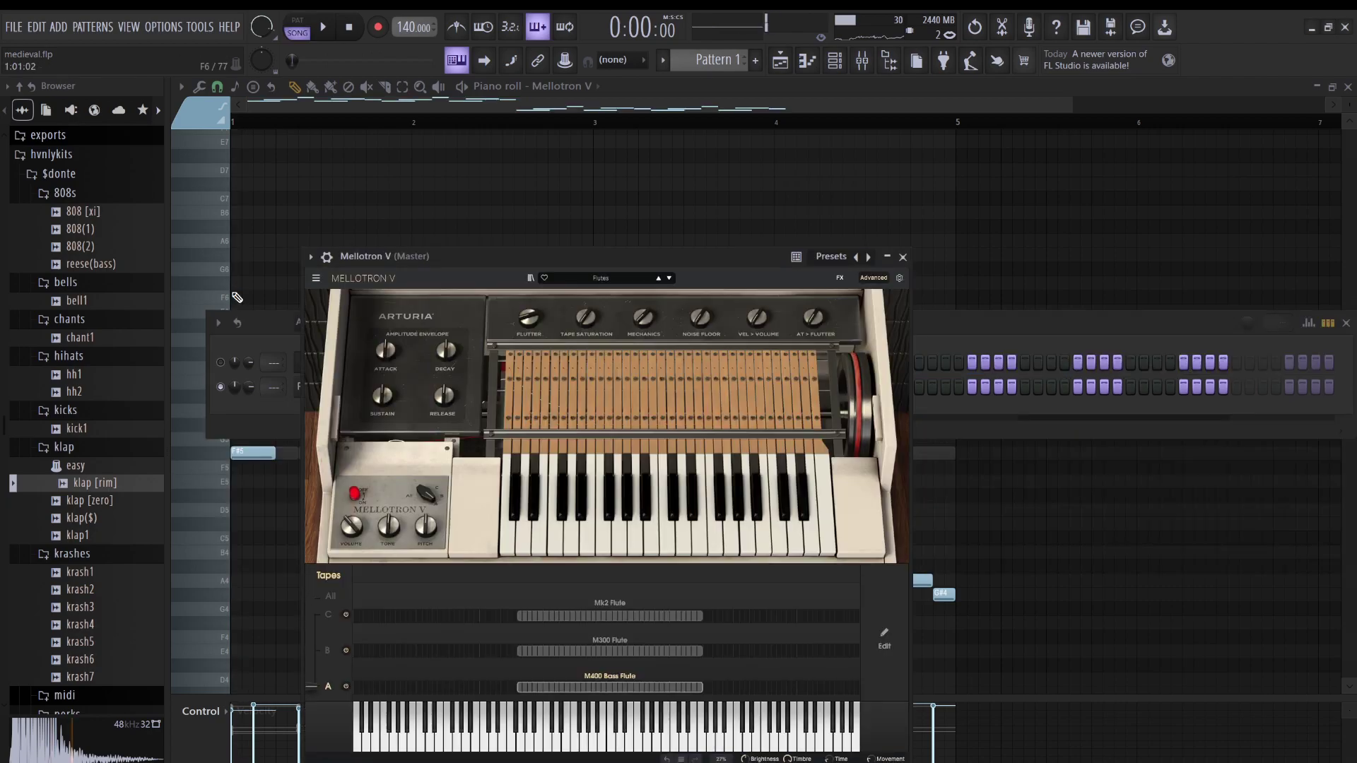
{"action": "left_click", "coordinate": [262, 328]}
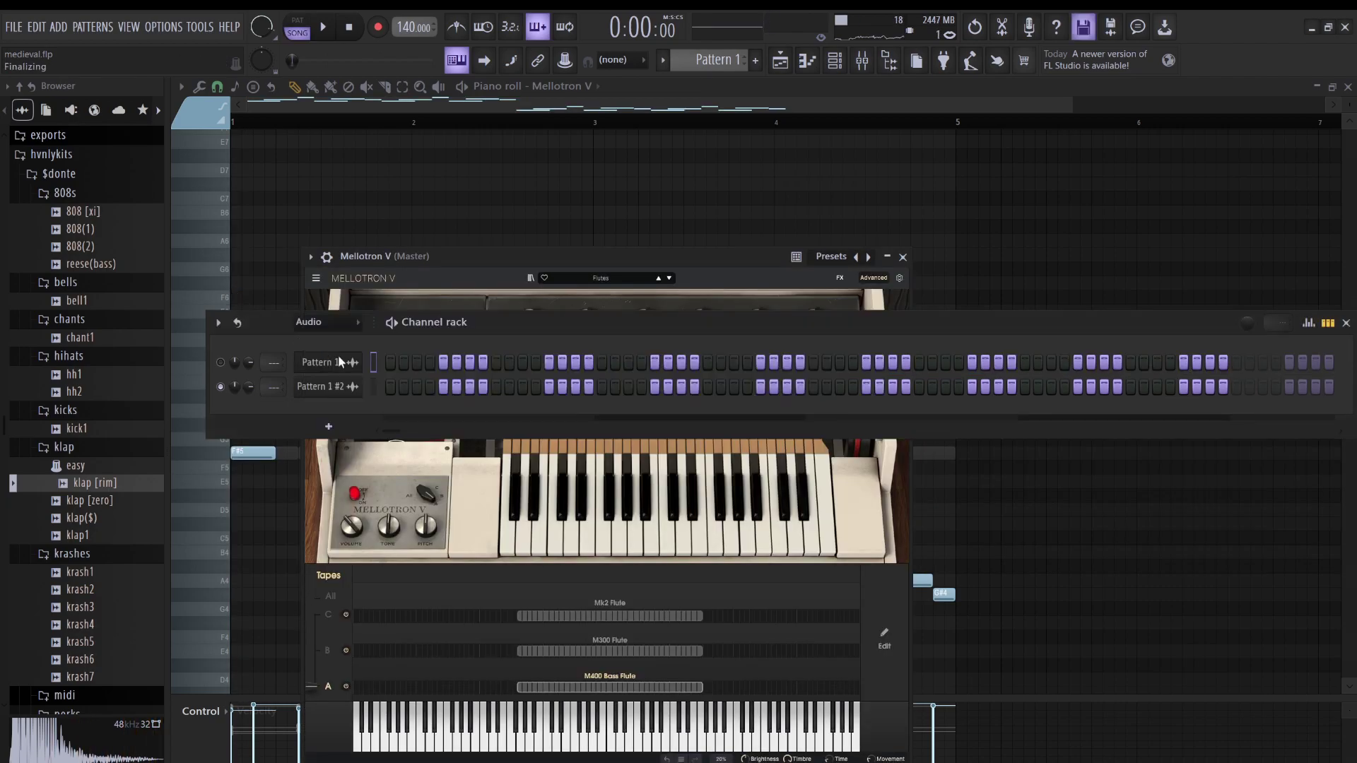
{"action": "left_click", "coordinate": [333, 383]}
{"action": "left_click", "coordinate": [333, 291]}
{"action": "left_click", "coordinate": [338, 349]}
{"action": "left_click", "coordinate": [680, 326]}
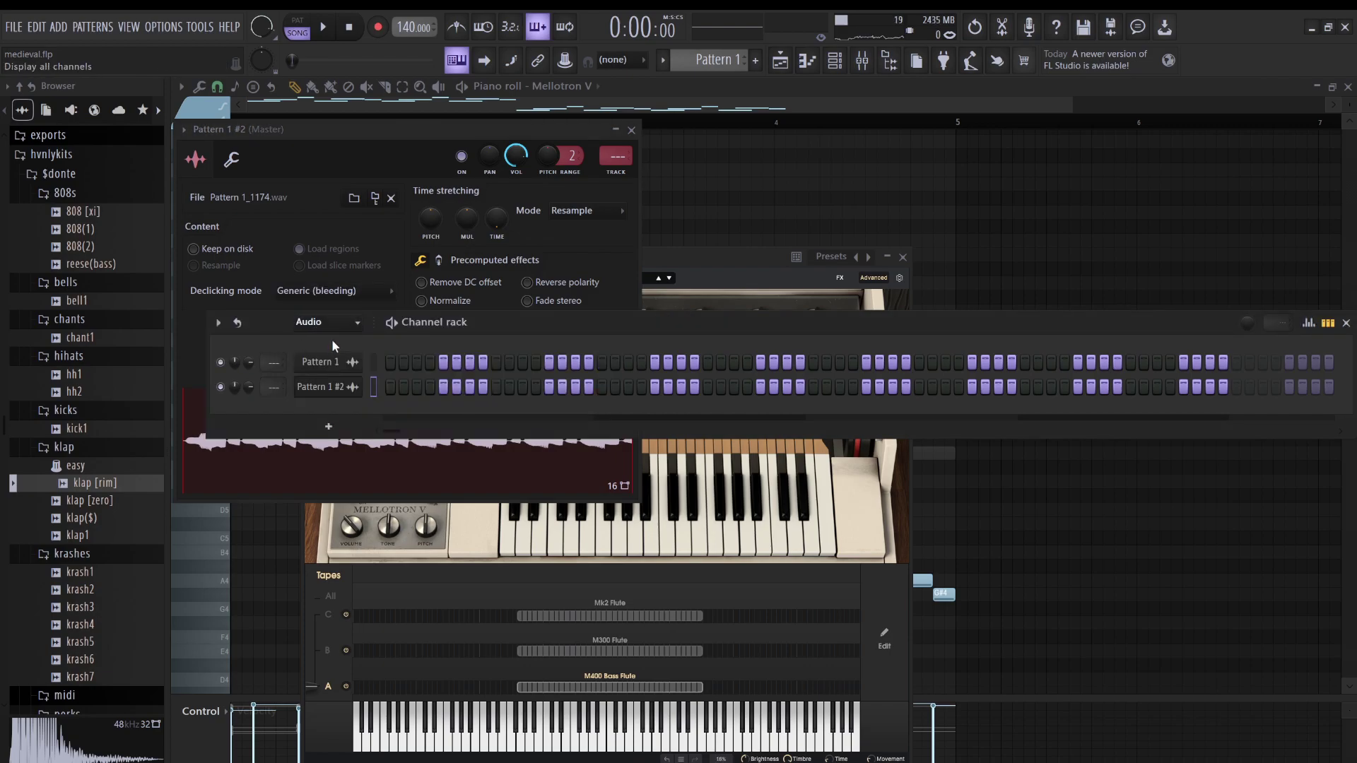
{"action": "key", "text": "Page_Up"}
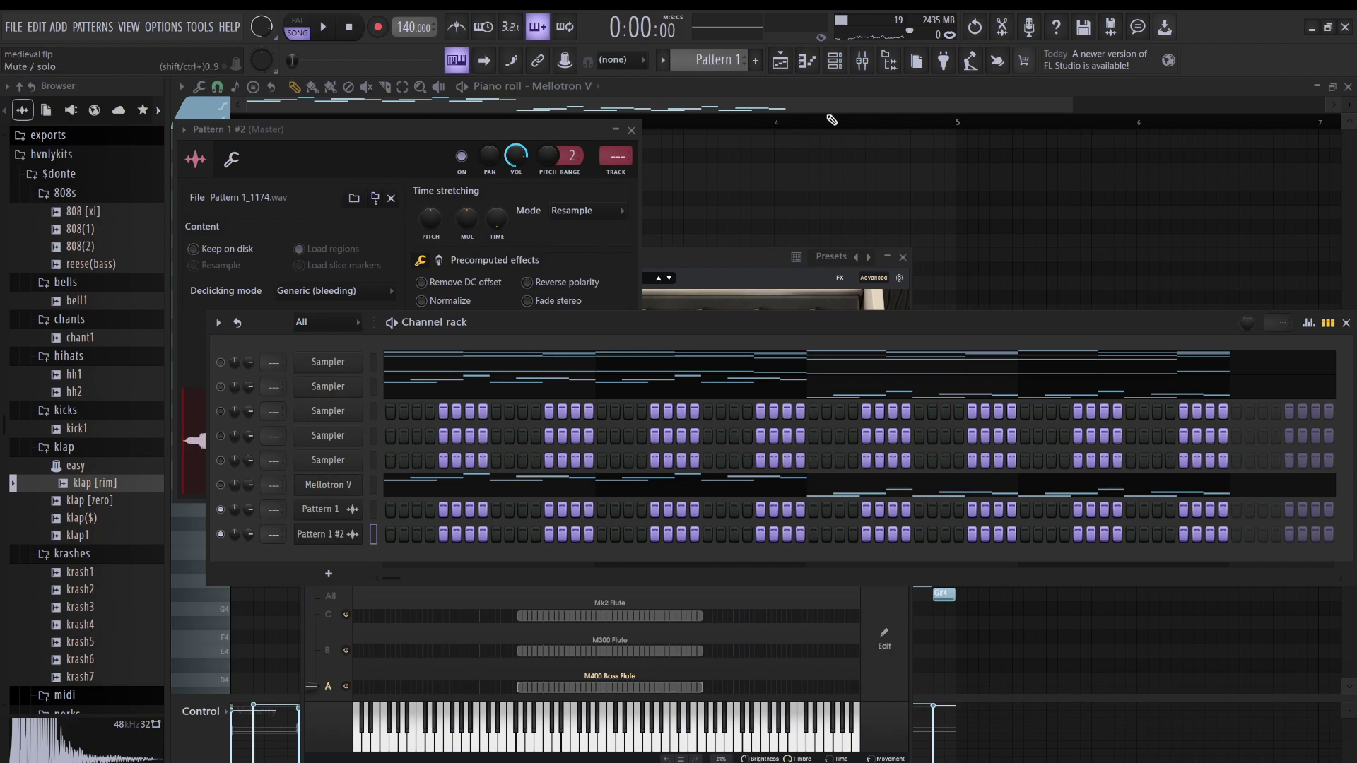
- Place the Pattern 1 #2 audio clip on Track 2 of the playlist, starting at bar 1
{"action": "left_click", "coordinate": [779, 59]}
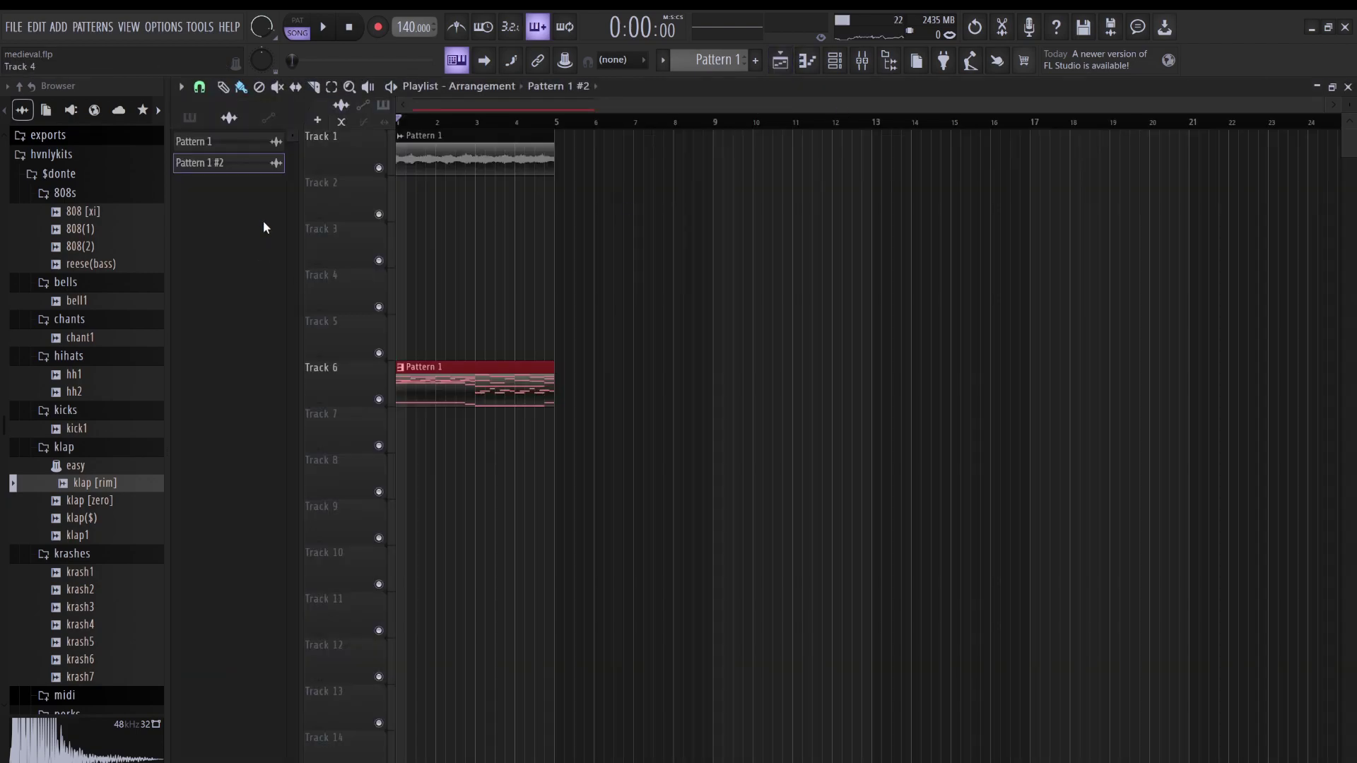
{"action": "left_click_drag", "start_coordinate": [446, 217], "coordinate": [446, 205]}
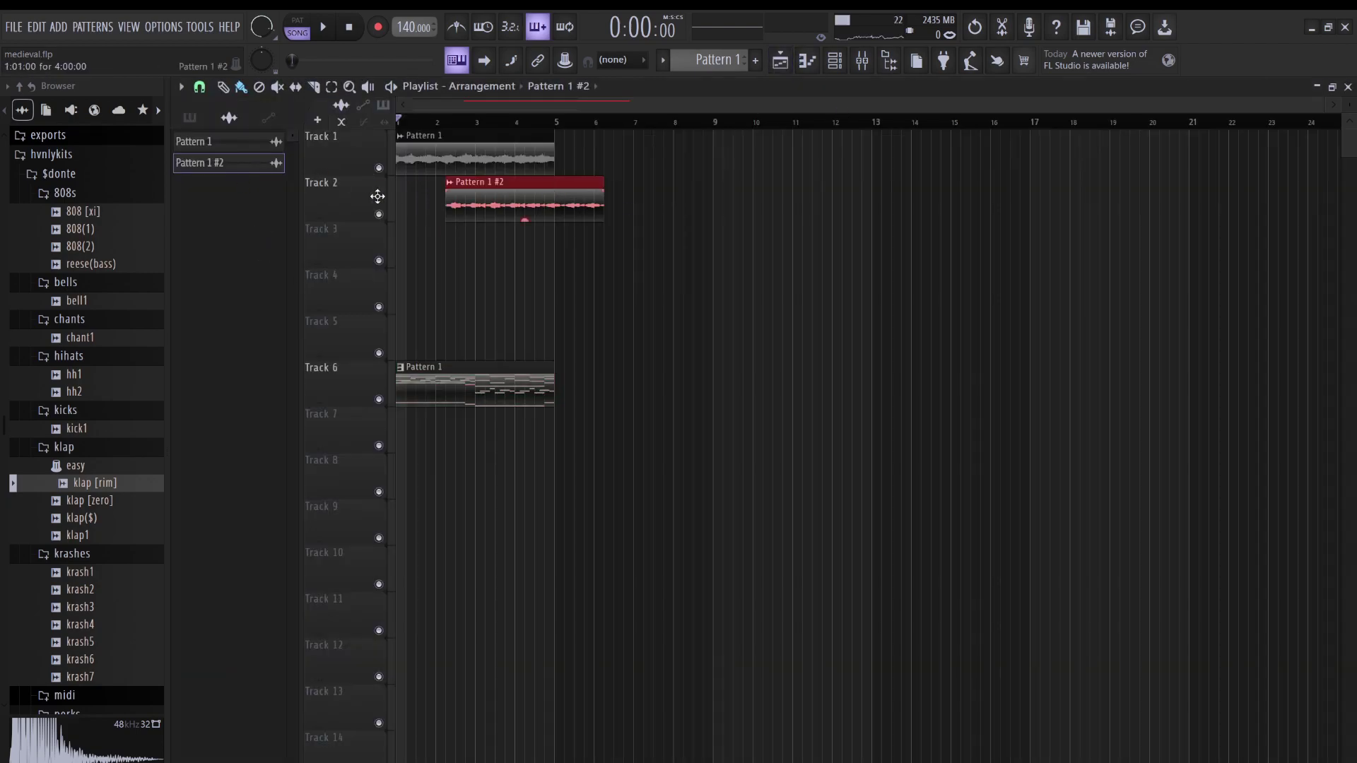
{"action": "double_click", "coordinate": [412, 197]}
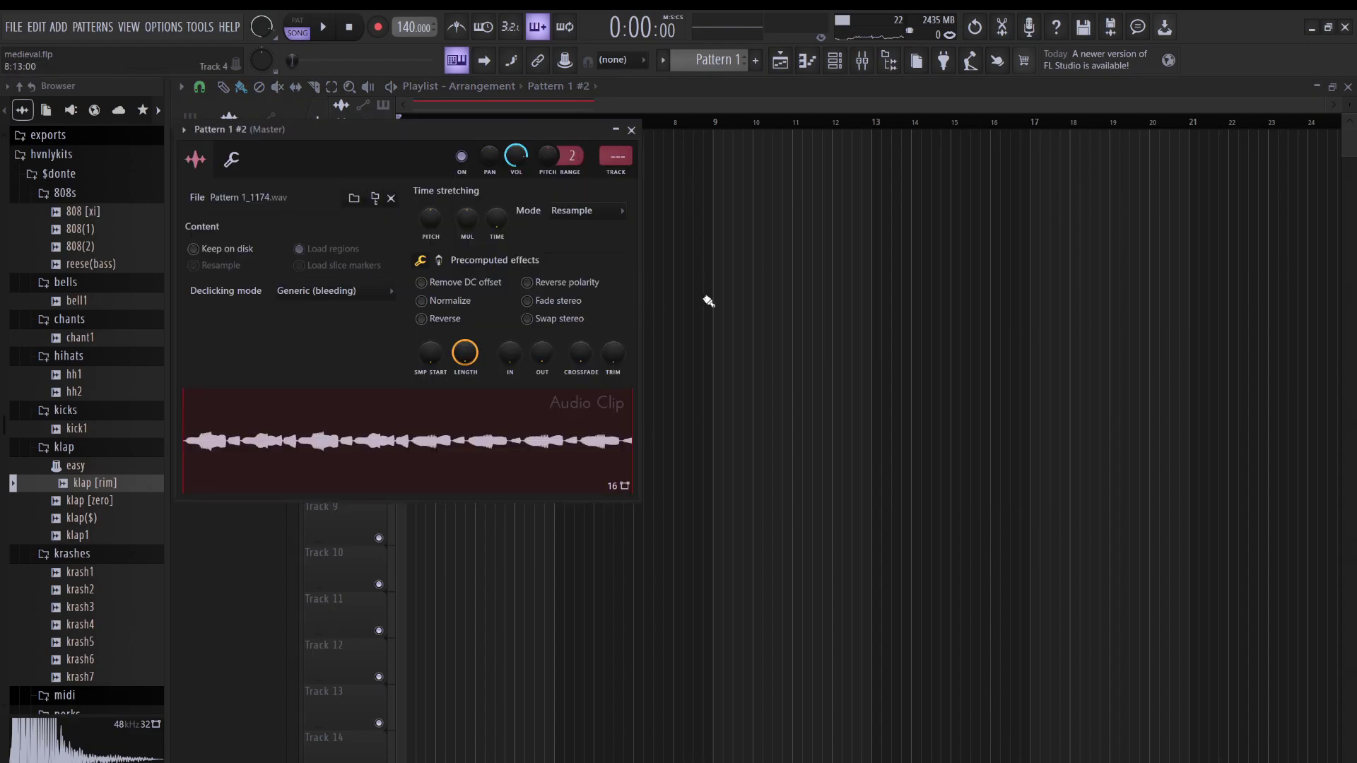
{"action": "key", "text": "Escape"}
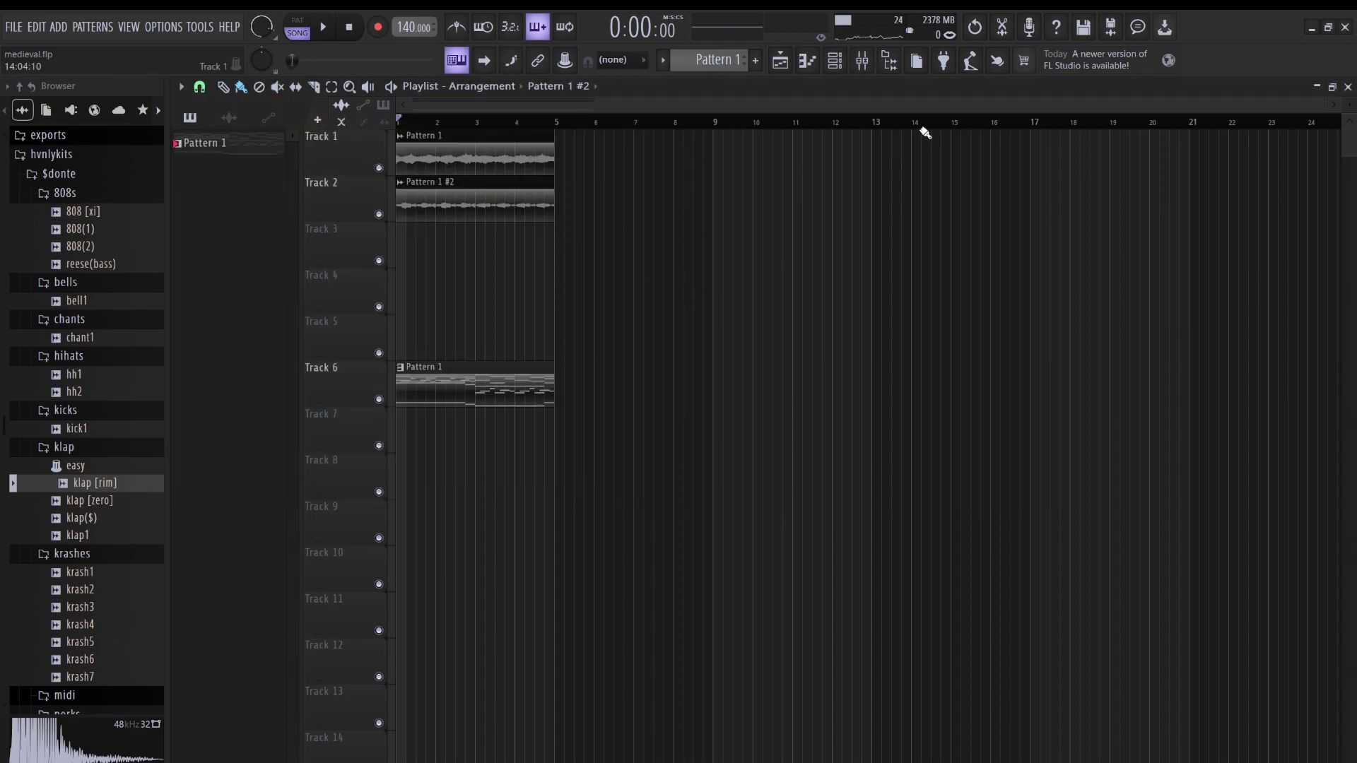
- Cut the flute notes from the Mellotron V channel and load the preset with MkI RevOrg, Mk2 3Violins and M300B StringsLow tapes
{"action": "left_click", "coordinate": [849, 62]}
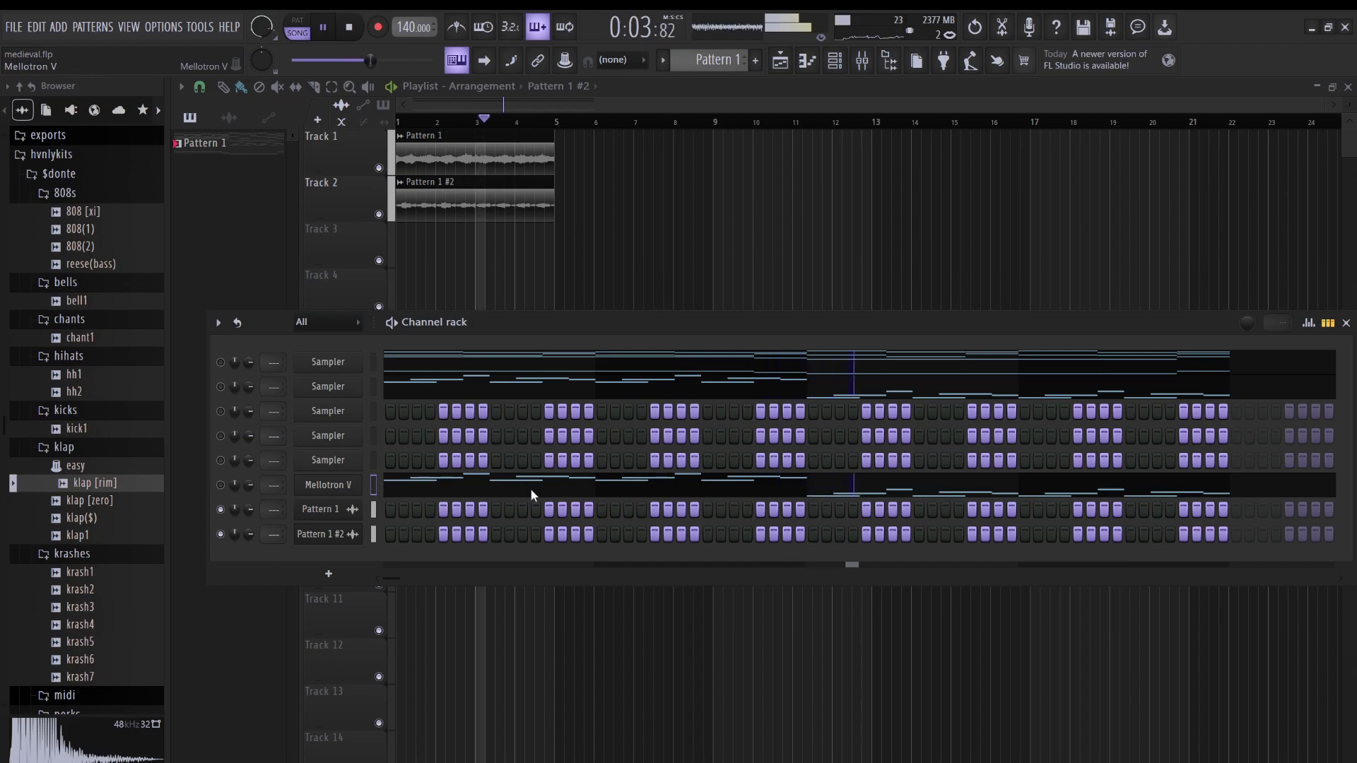
{"action": "key", "text": "ctrl+x"}
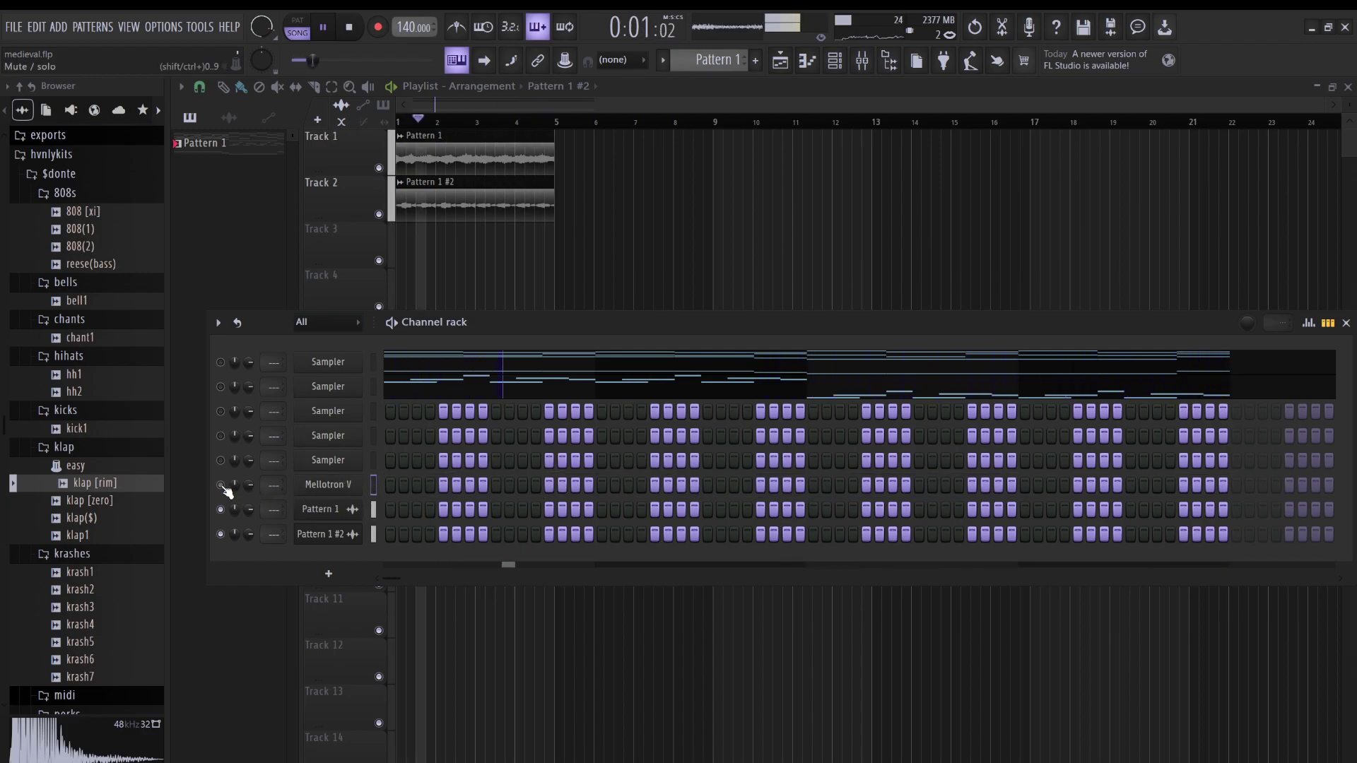
{"action": "left_click", "coordinate": [330, 488]}
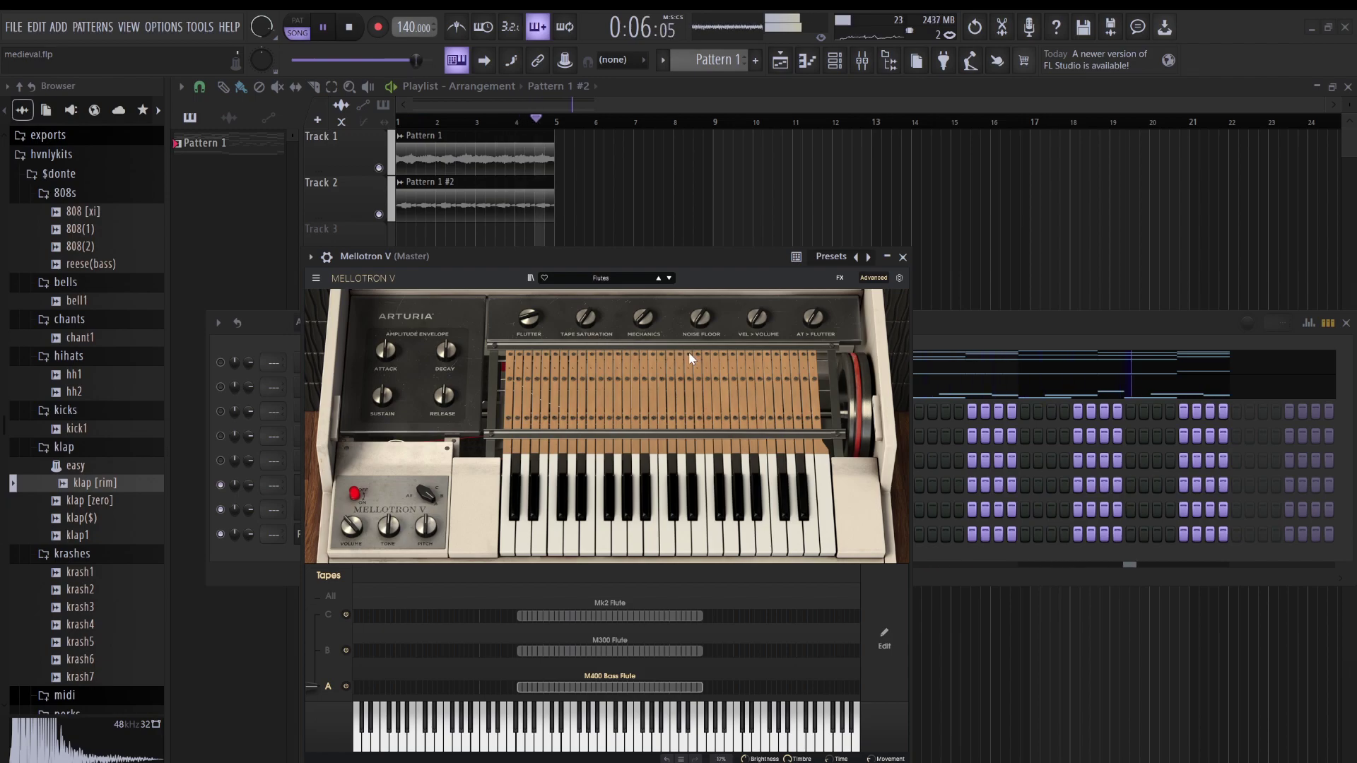
{"action": "left_click", "coordinate": [965, 330]}
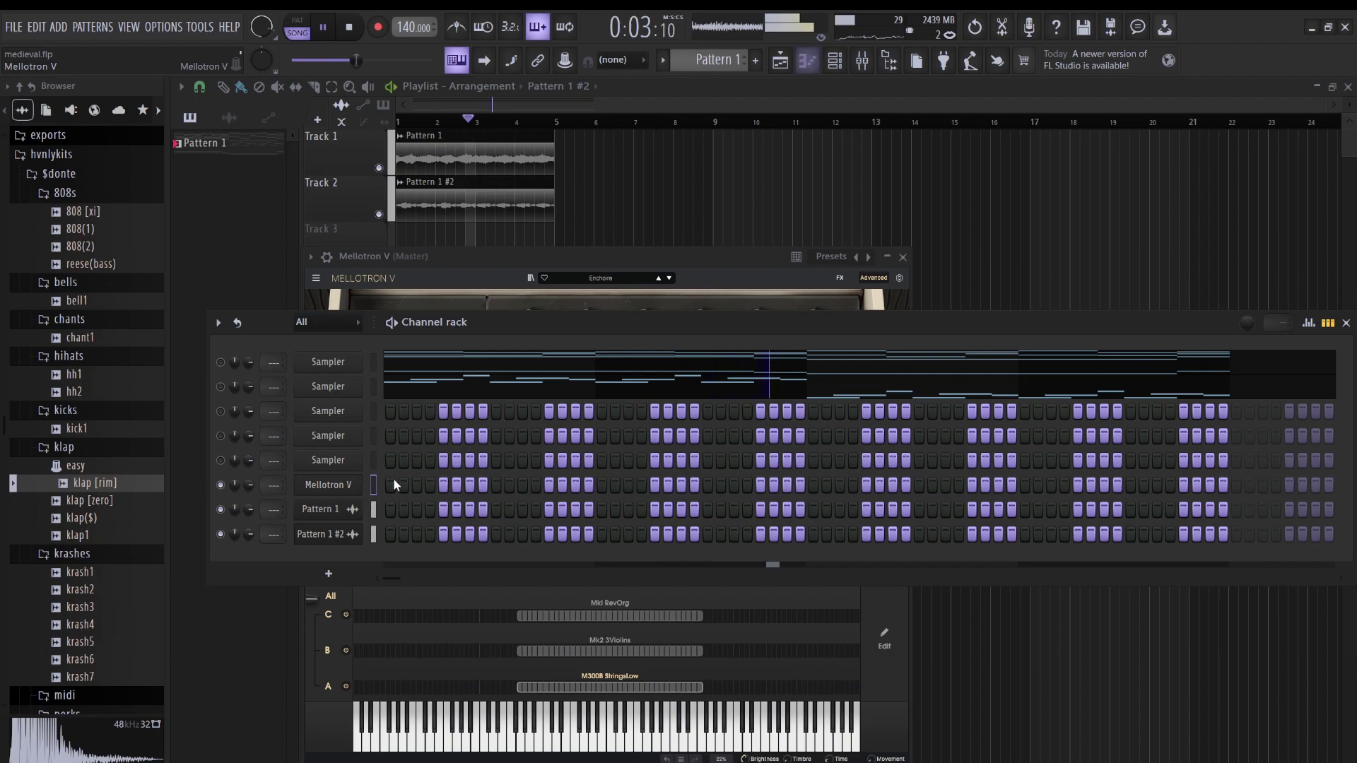
{"action": "left_click", "coordinate": [339, 484]}
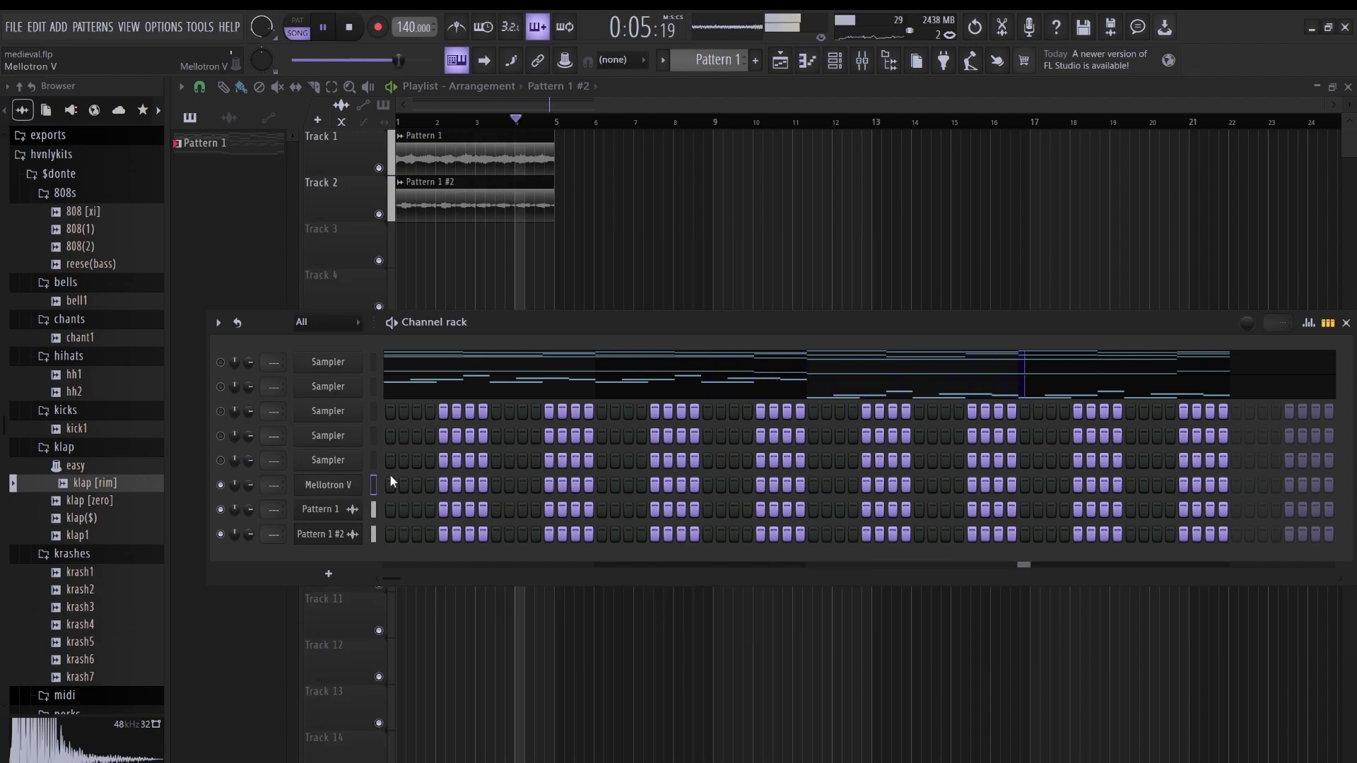
- Draw one-bar B5 and E5 notes in bar 1 of the Mellotron V piano roll
{"action": "key", "text": "F7"}
{"action": "scroll", "coordinate": [389, 475], "scroll_direction": "down", "scroll_amount": 4}
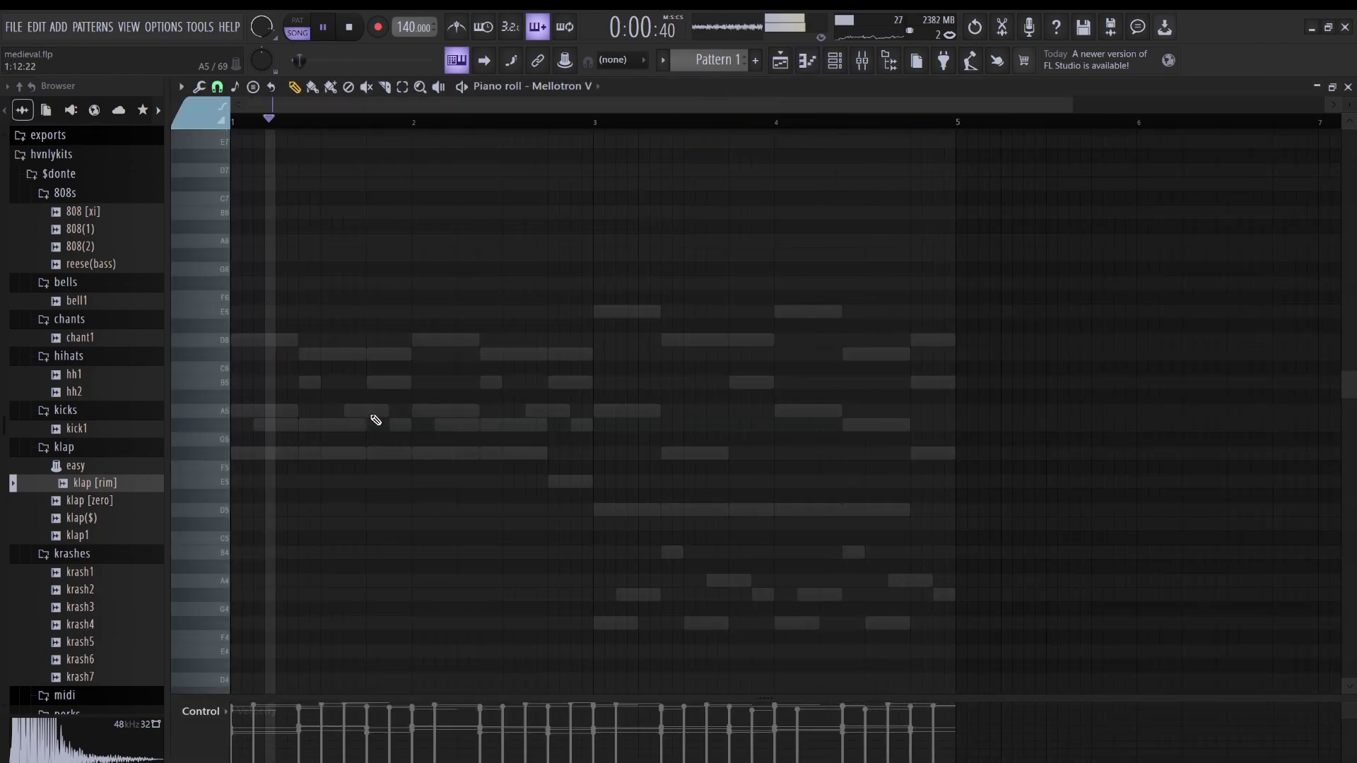
{"action": "left_click_drag", "start_coordinate": [375, 396], "coordinate": [412, 387]}
{"action": "mouse_move", "coordinate": [424, 482]}
{"action": "left_mouse_down"}
{"action": "mouse_move", "coordinate": [212, 485]}
{"action": "mouse_move", "coordinate": [251, 481]}
{"action": "left_mouse_up"}
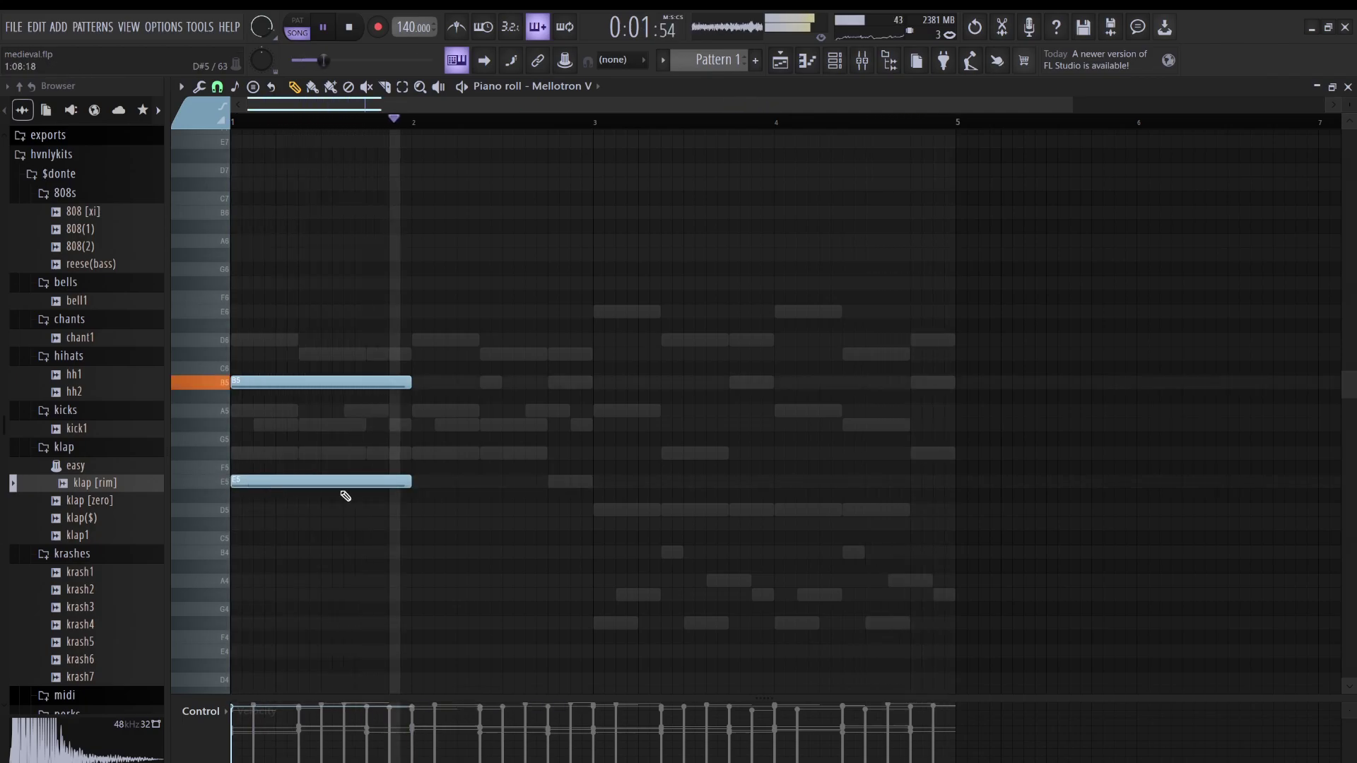
- Duplicate the bar 1 notes into bar 2 and lower the copies to A5 and D5
{"action": "key", "text": "space"}
{"action": "key", "text": "ctrl+b"}
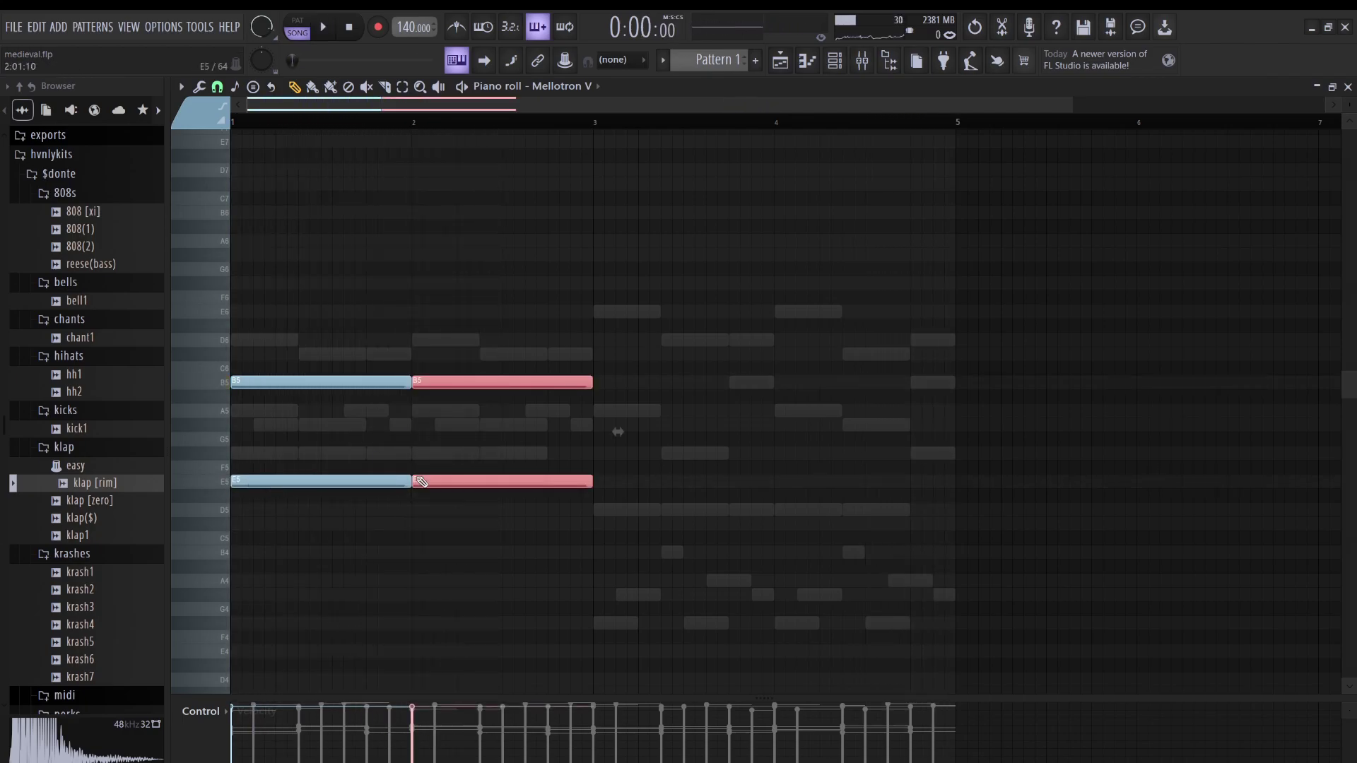
{"action": "key", "text": "space"}
{"action": "key", "text": "shift+Down"}
{"action": "key", "text": "shift+Down"}
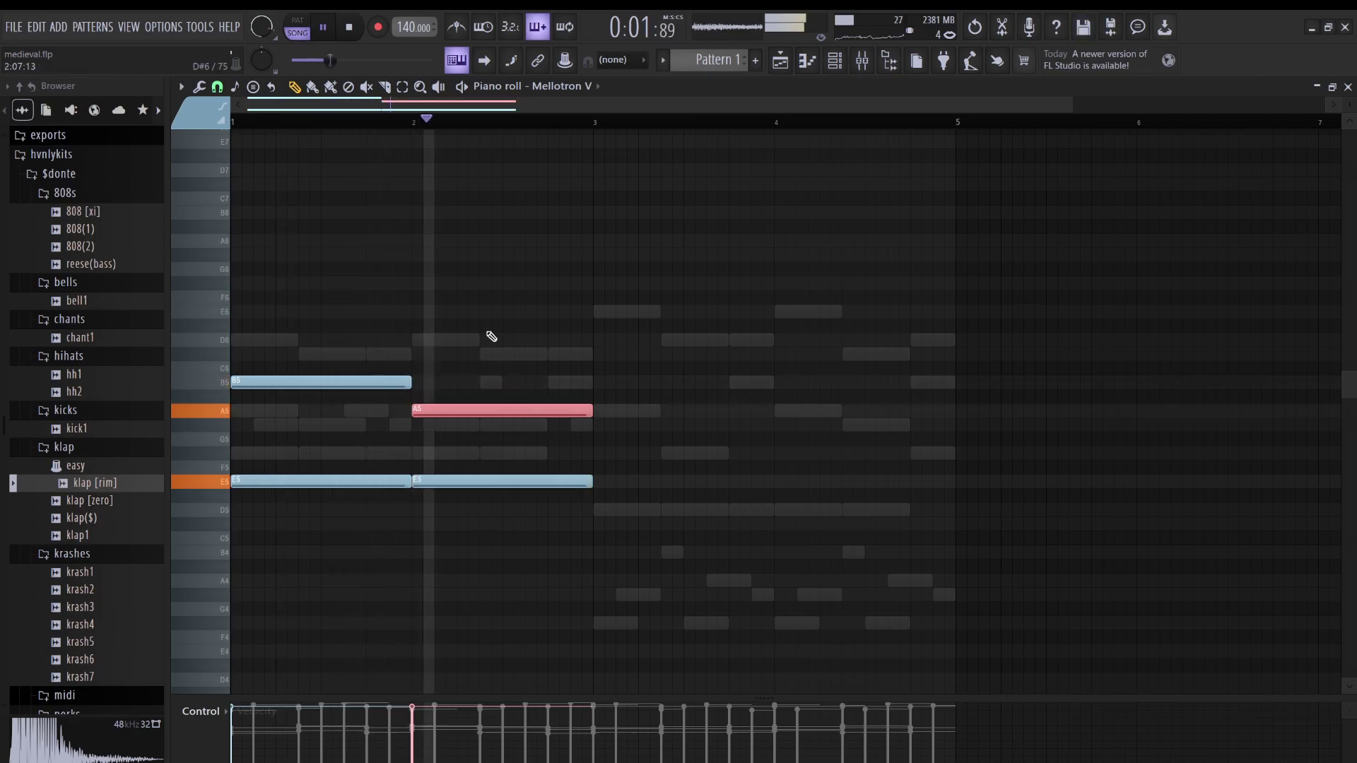
{"action": "left_click", "coordinate": [530, 480]}
{"action": "key", "text": "shift+Down"}
{"action": "key", "text": "shift+Down"}
{"action": "key", "text": "ctrl+d"}
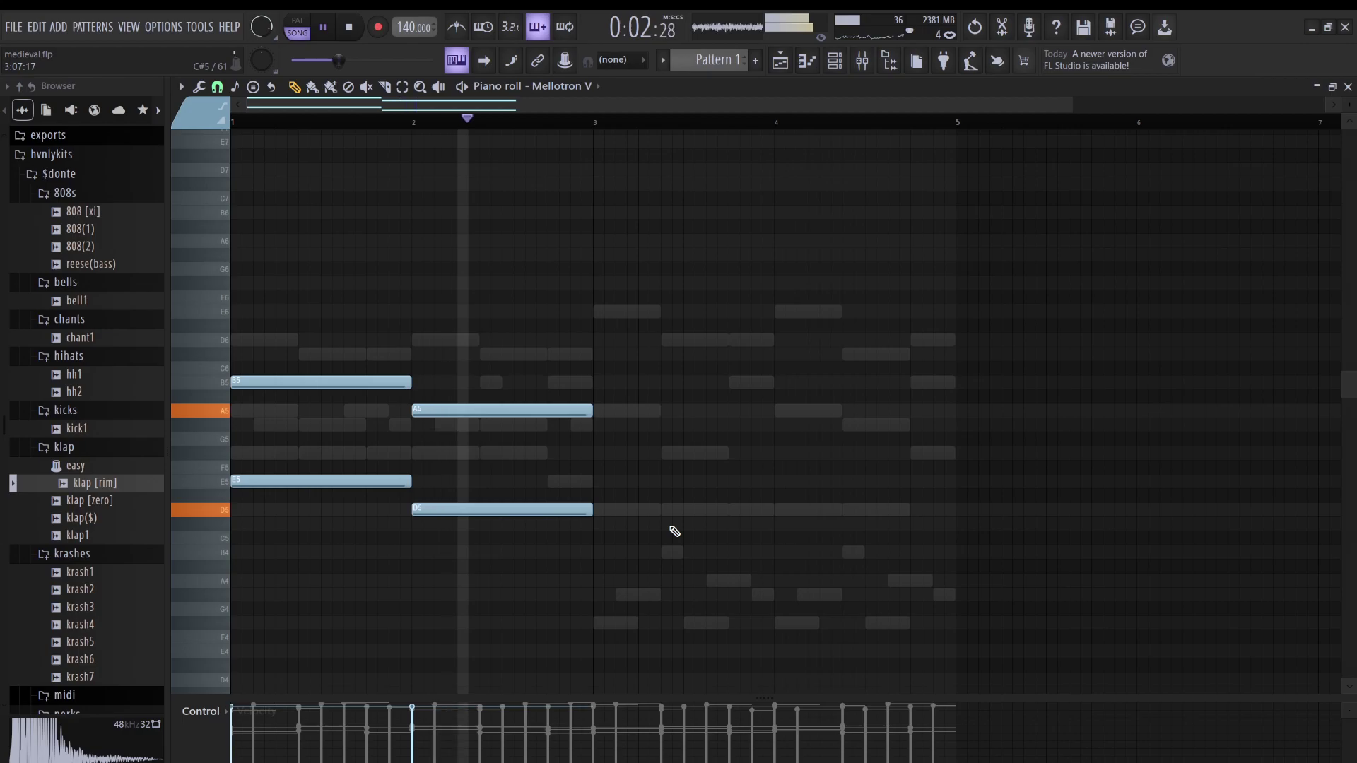
- Duplicate the first two bars into bars 3 and 4 and raise the upper note of bar 4 to C#6
{"action": "key", "text": "ctrl+b"}
{"action": "left_click", "coordinate": [906, 508], "text": "ctrl"}
{"action": "left_click_drag", "start_coordinate": [884, 487], "coordinate": [842, 390]}
{"action": "key", "text": "shift+Up"}
{"action": "key", "text": "shift+Up"}
{"action": "key", "text": "shift+Up"}
{"action": "key", "text": "shift+Up"}
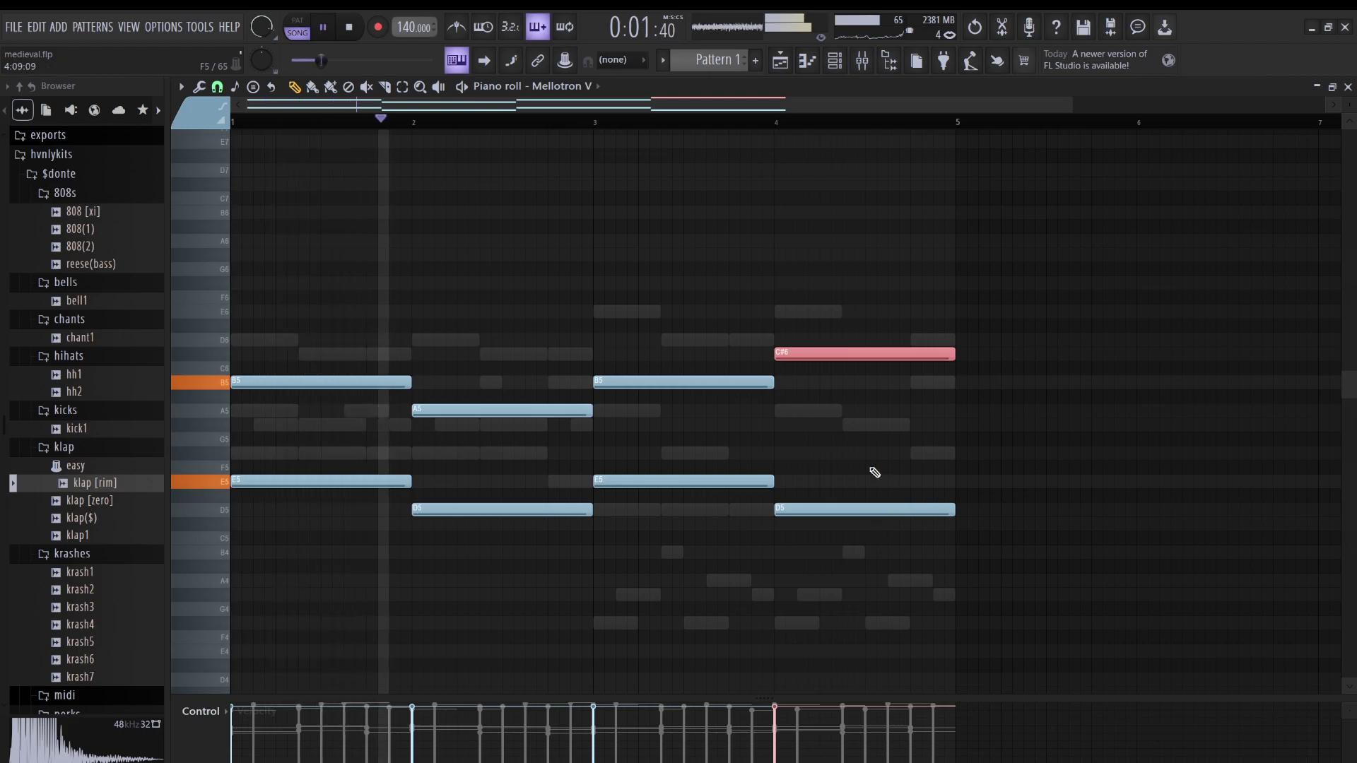
{"action": "key", "text": "ctrl+d"}
- Copy the lower E5 and D5 notes of all four bars two octaves down to E3 and D3, with reduced velocity
{"action": "left_click_drag", "start_coordinate": [920, 581], "coordinate": [325, 477]}
{"action": "key", "text": "ctrl+Down"}
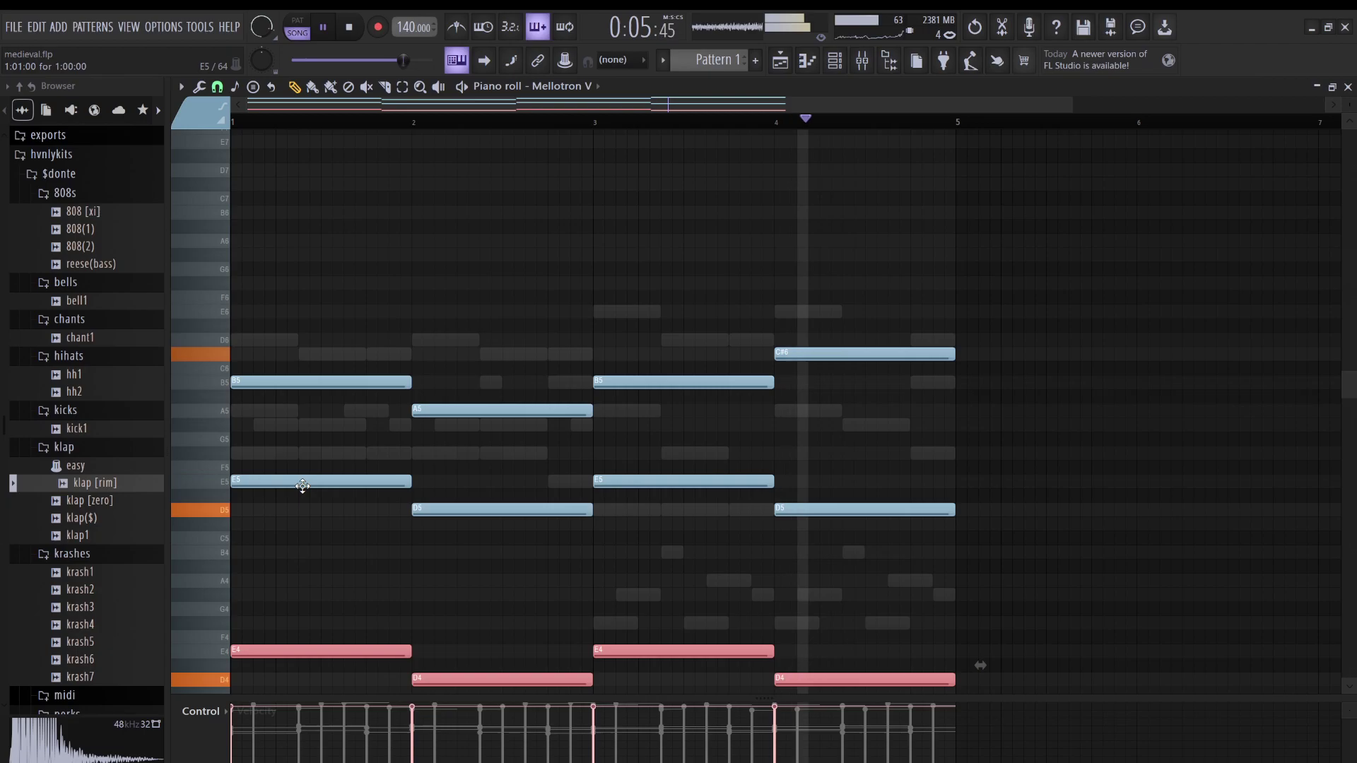
{"action": "scroll", "coordinate": [682, 516], "scroll_direction": "down", "scroll_amount": 3}
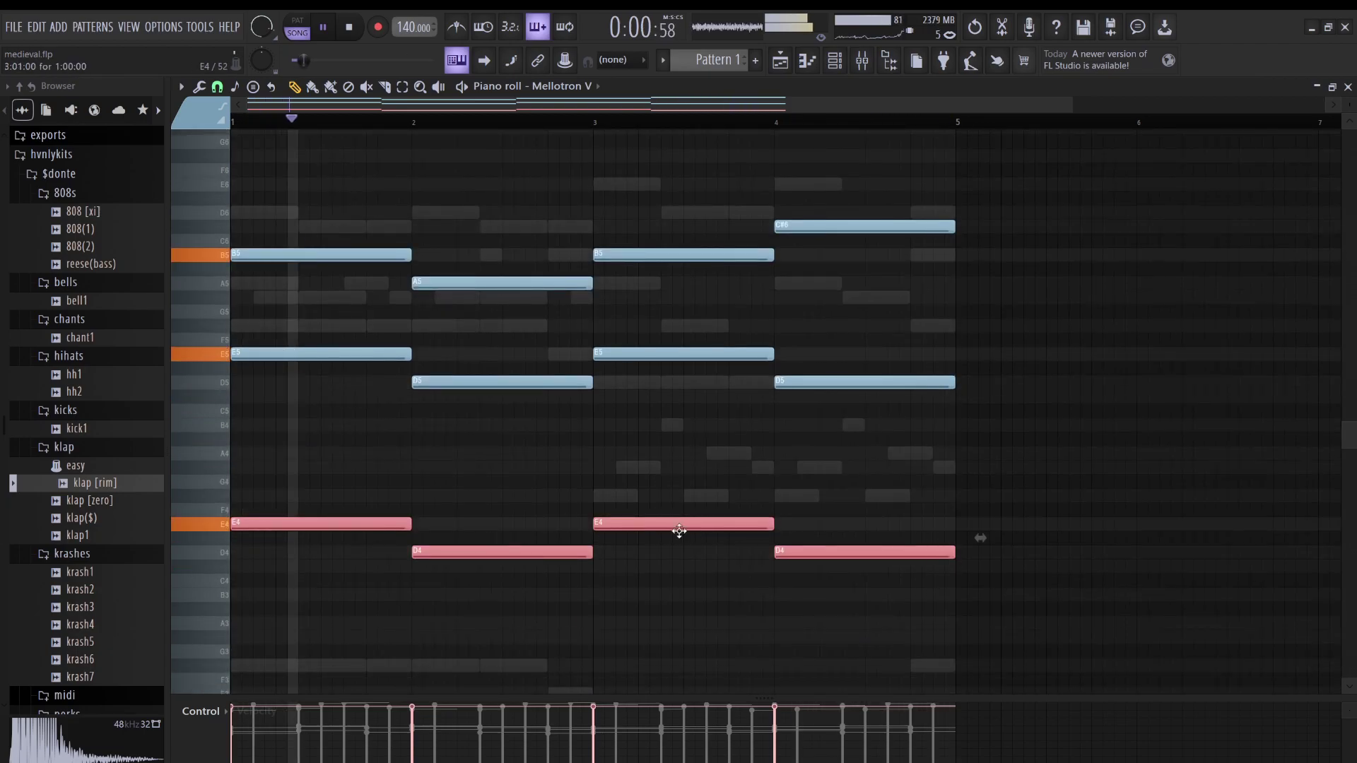
{"action": "key", "text": "ctrl+Down"}
{"action": "scroll", "coordinate": [684, 536], "scroll_direction": "down", "scroll_amount": 1}
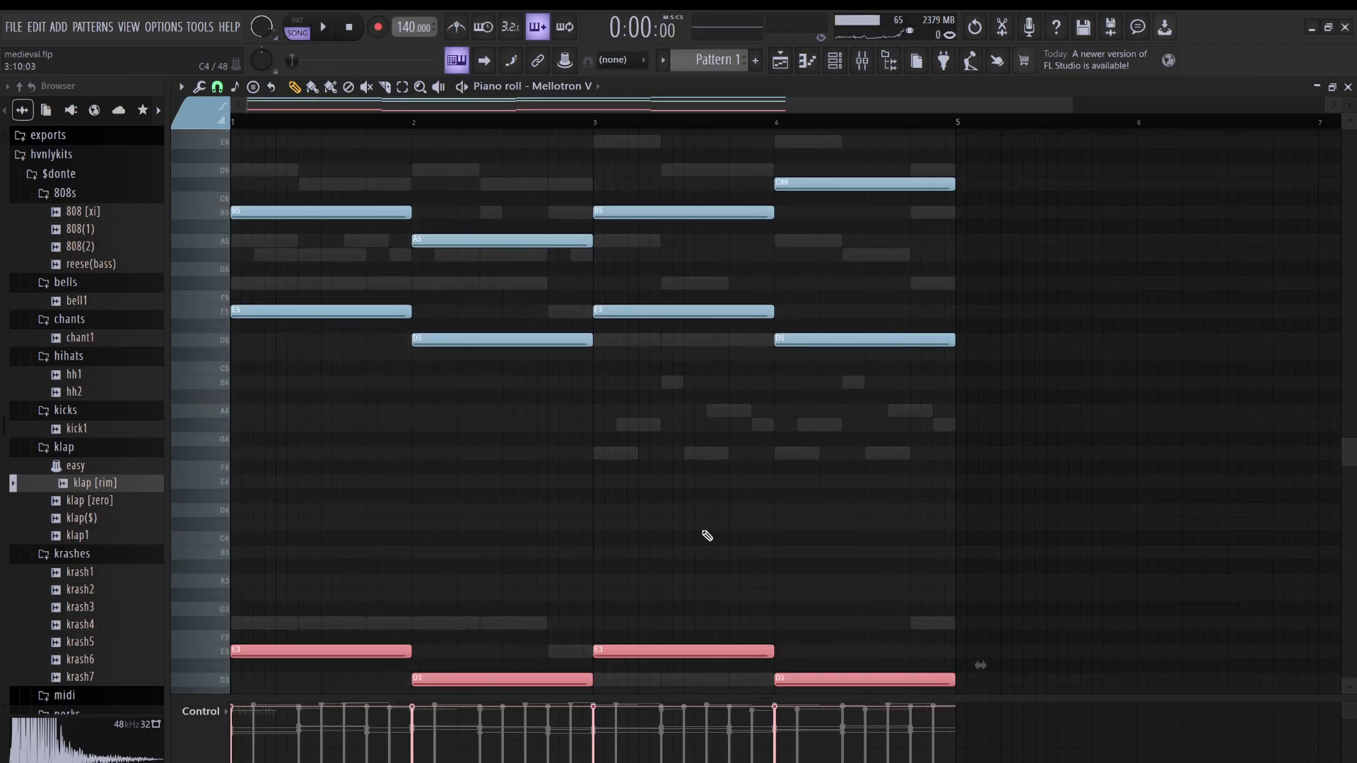
{"action": "key", "text": "space"}
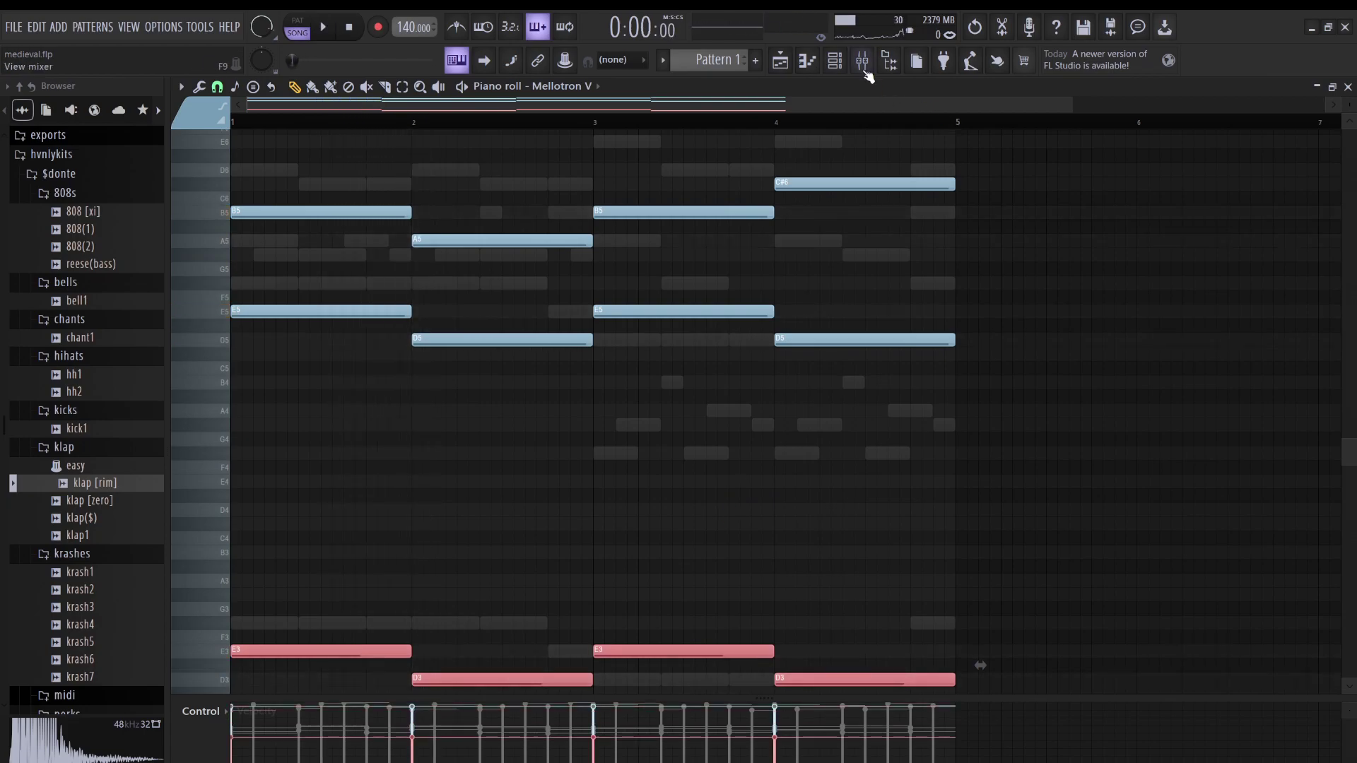
- Copy the four-bar Mellotron V string notes onto the third Sampler channel
{"action": "left_click", "coordinate": [835, 60]}
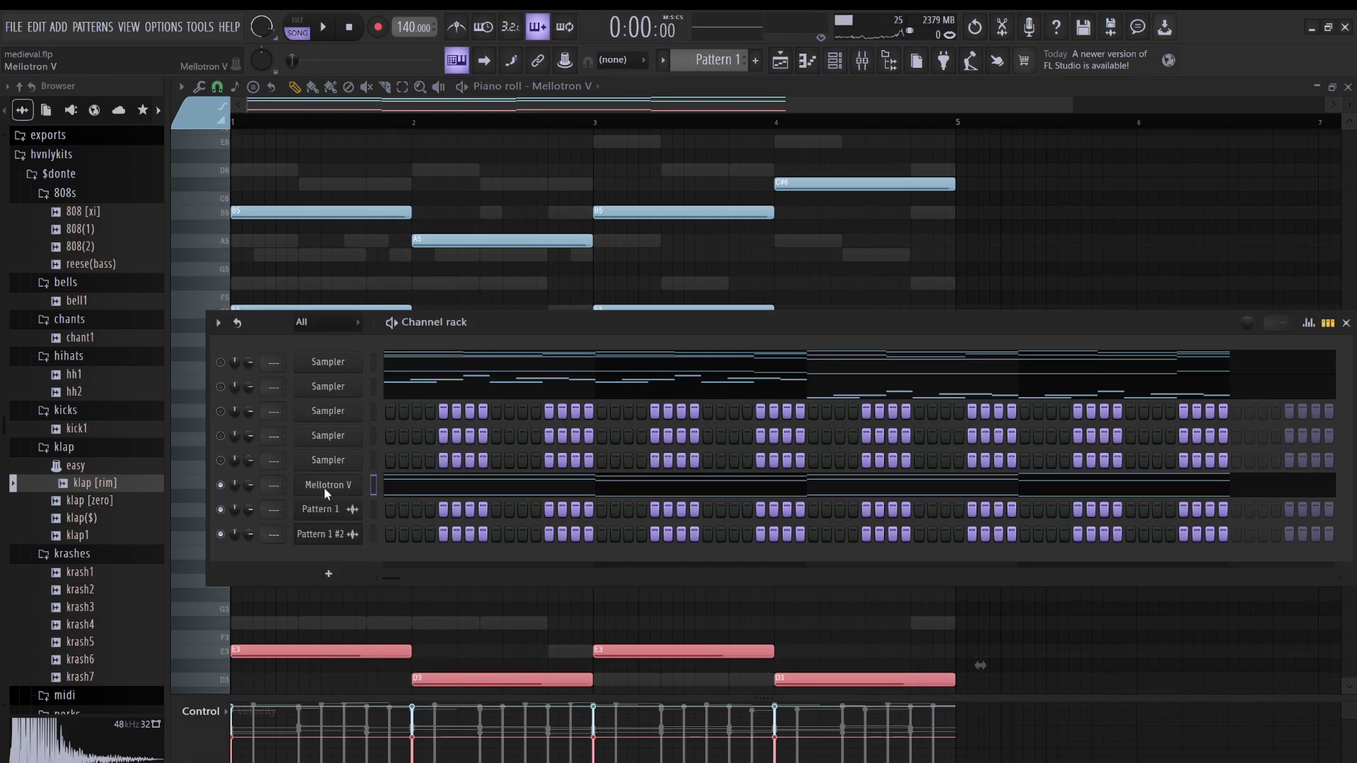
{"action": "key", "text": "ctrl+d"}
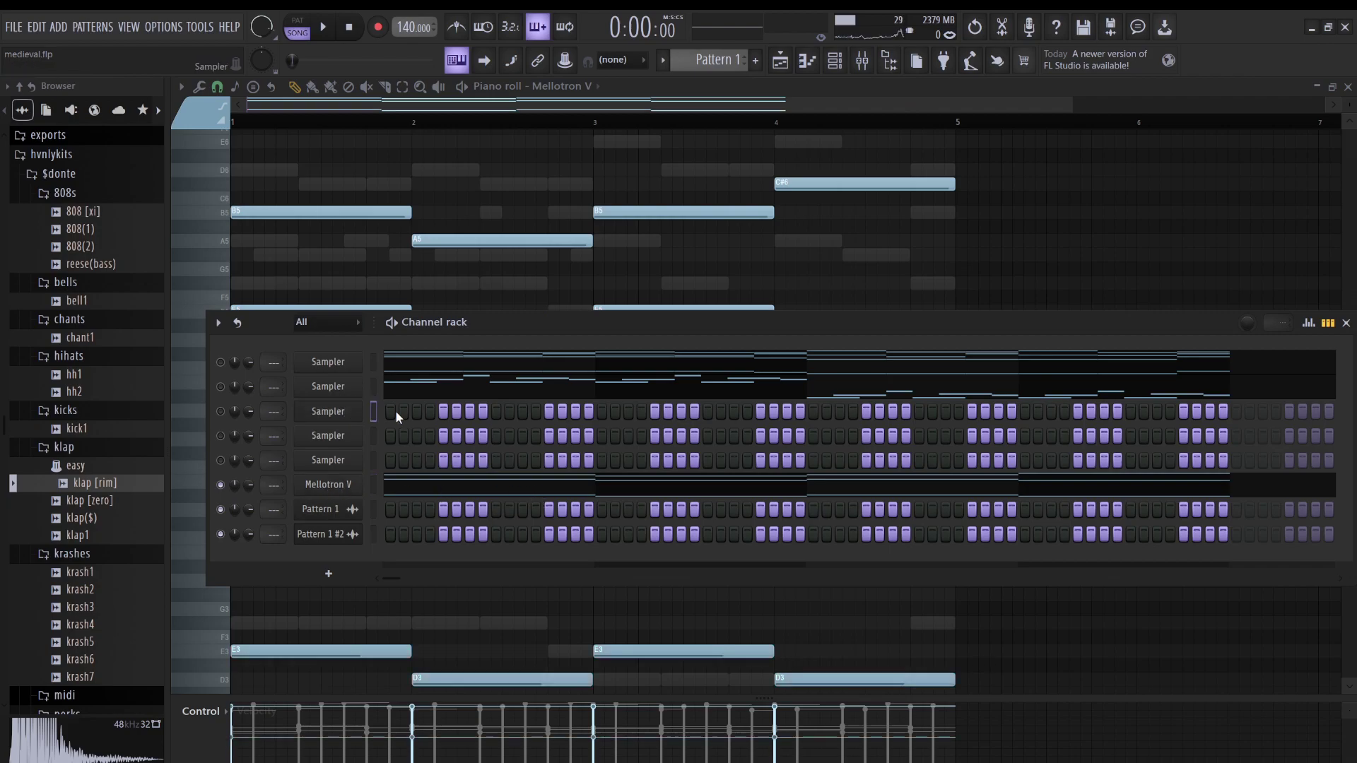
{"action": "key", "text": "ctrl+v"}
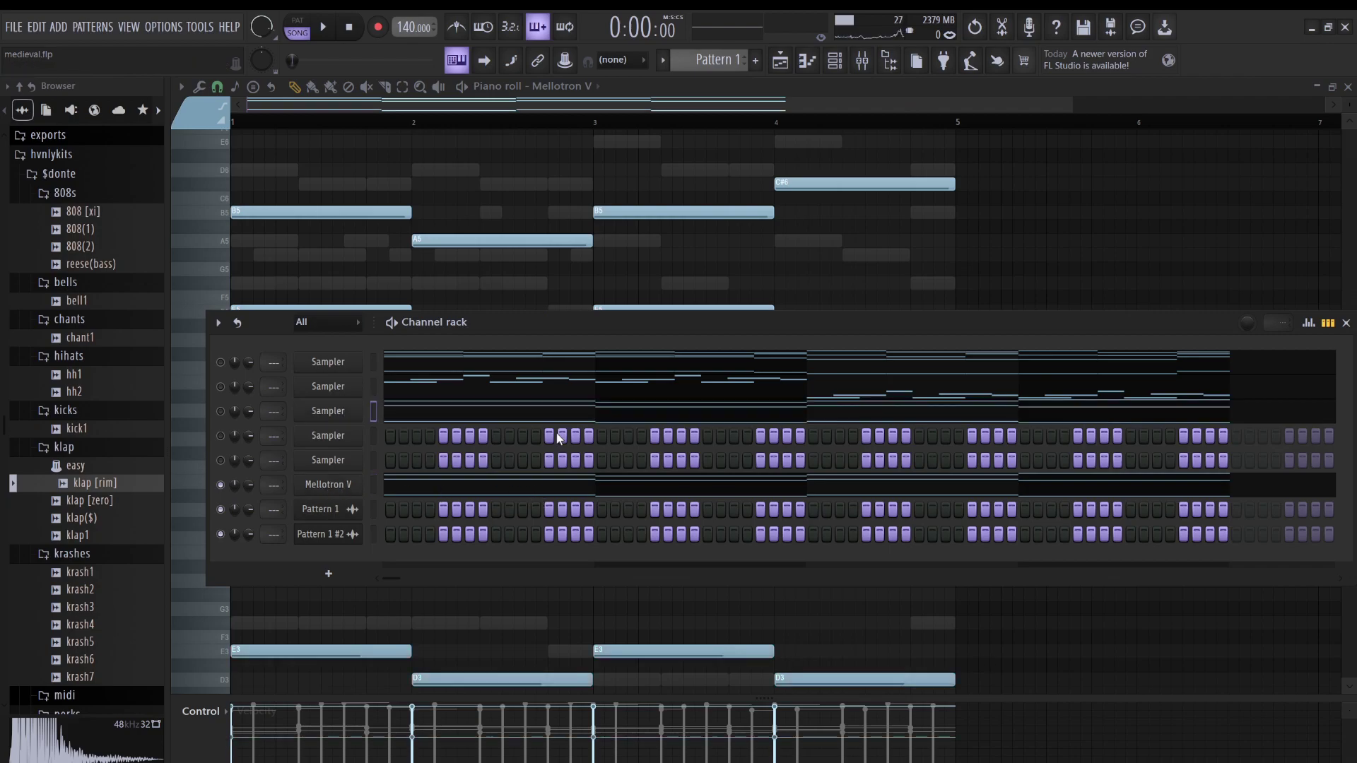
- Solo the Mellotron V channel and render its four-bar string part in Pattern 1 to an audio clip
{"action": "right_click", "coordinate": [222, 486]}
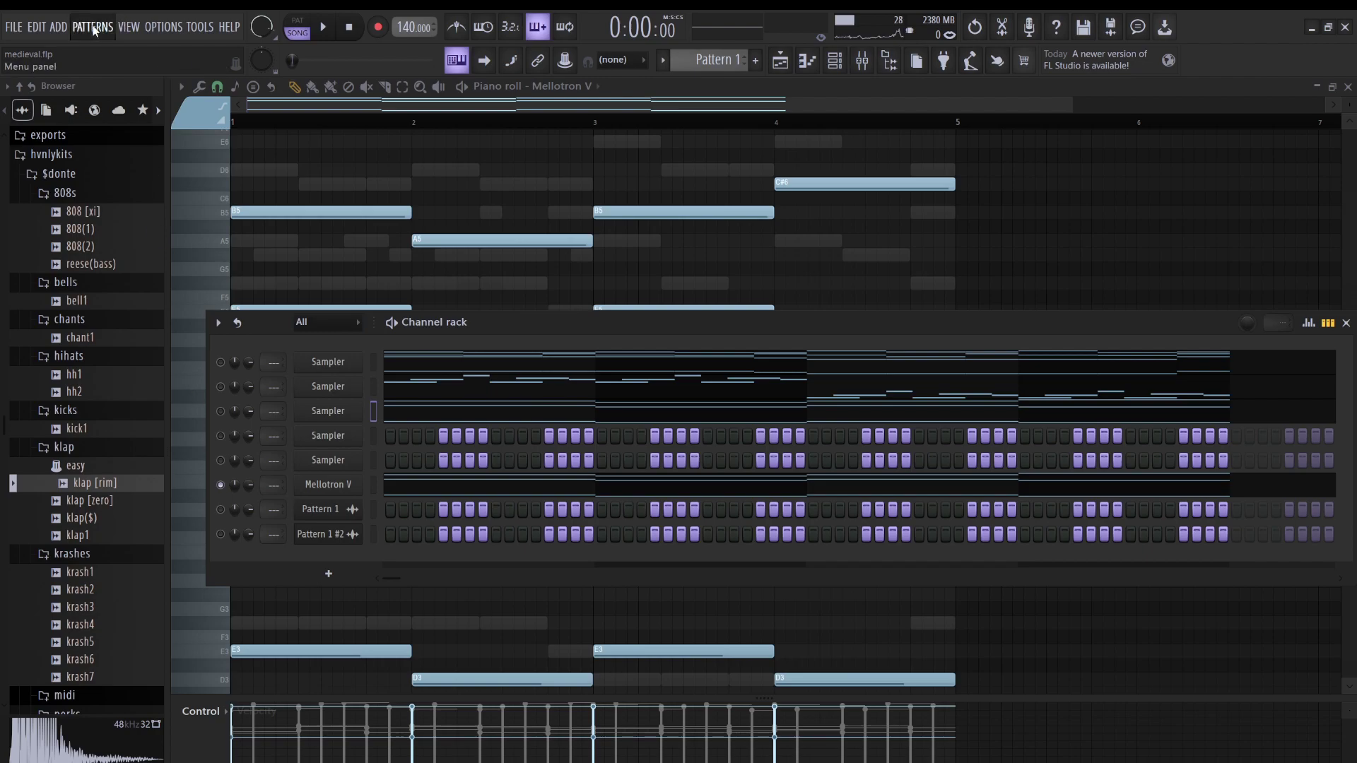
{"action": "key", "text": "l"}
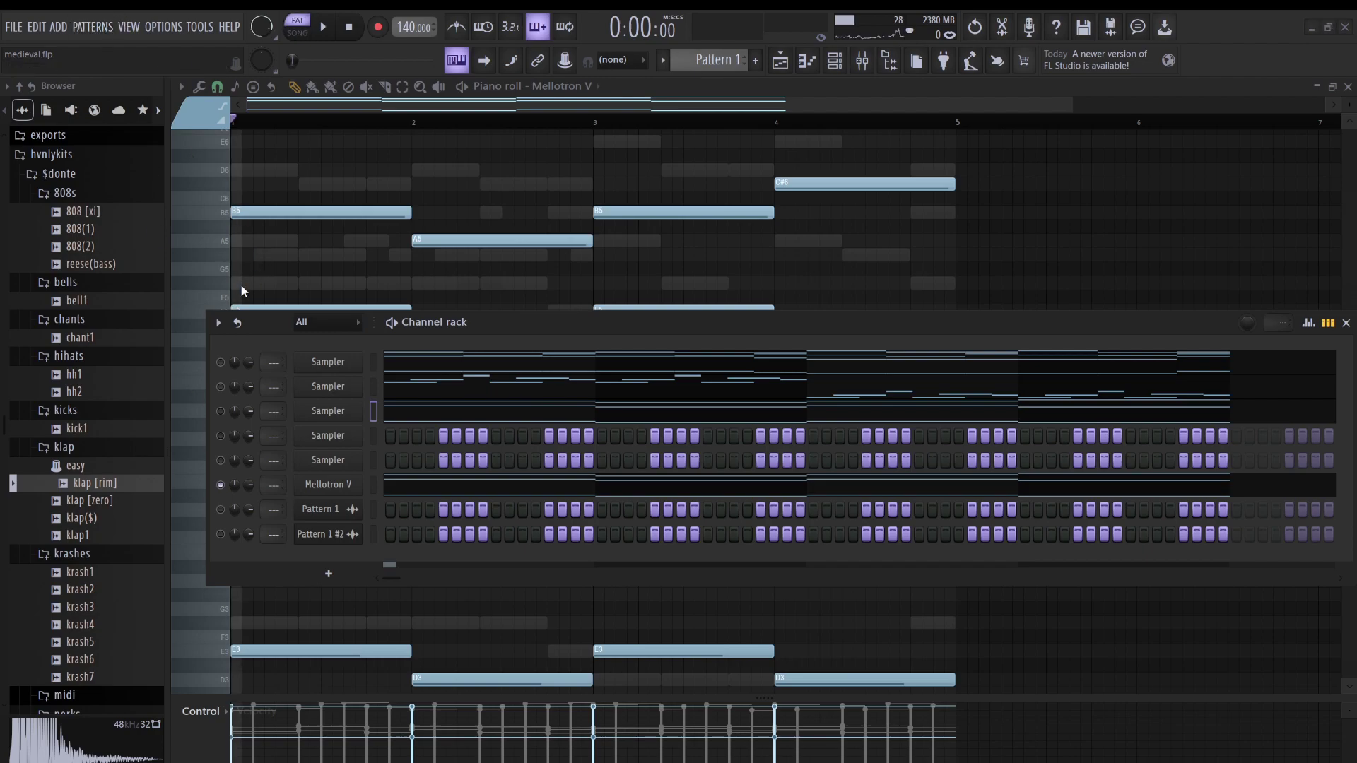
{"action": "key", "text": "l"}
- Place the rendered Pattern 1 #3 audio clip on Track 3 of the playlist at bar 1
{"action": "left_click", "coordinate": [781, 60]}
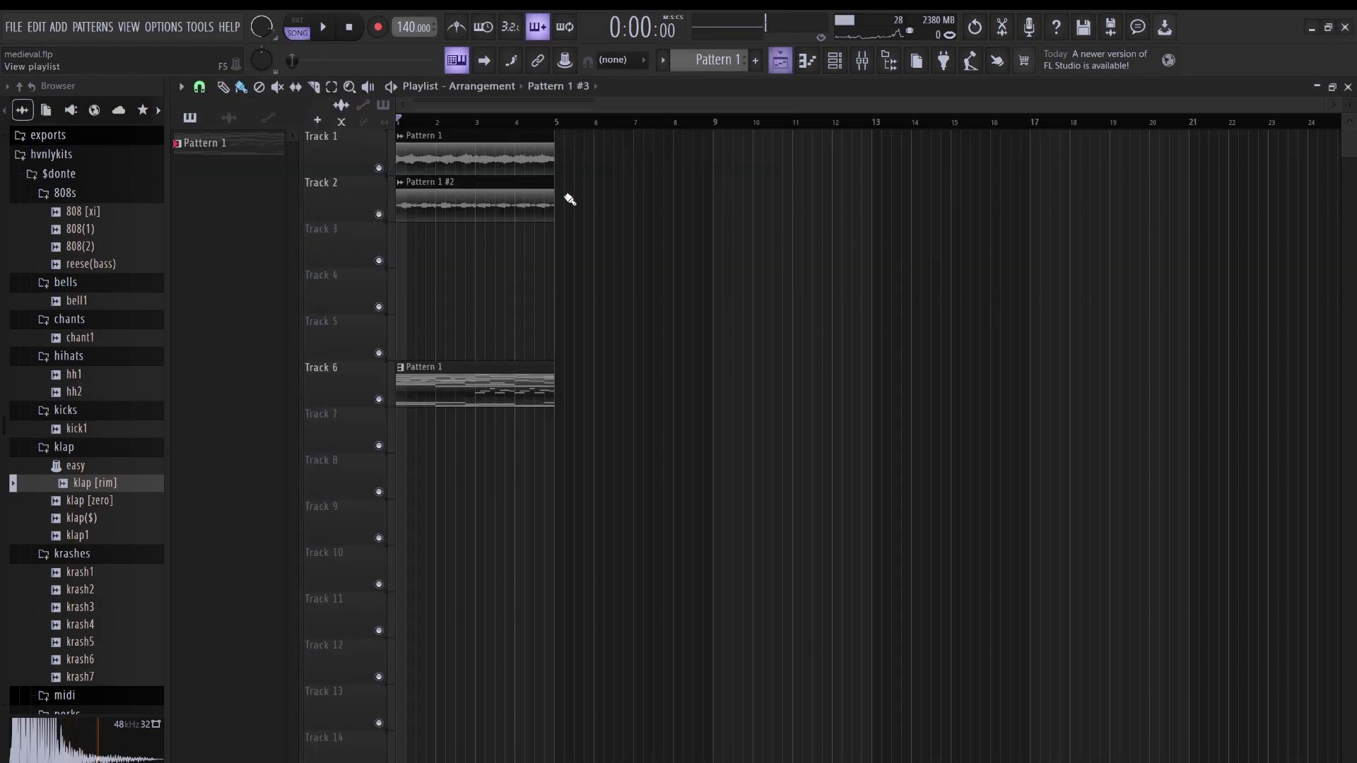
{"action": "left_click", "coordinate": [229, 118]}
{"action": "left_click_drag", "start_coordinate": [216, 185], "coordinate": [383, 249]}
{"action": "double_click", "coordinate": [443, 253]}
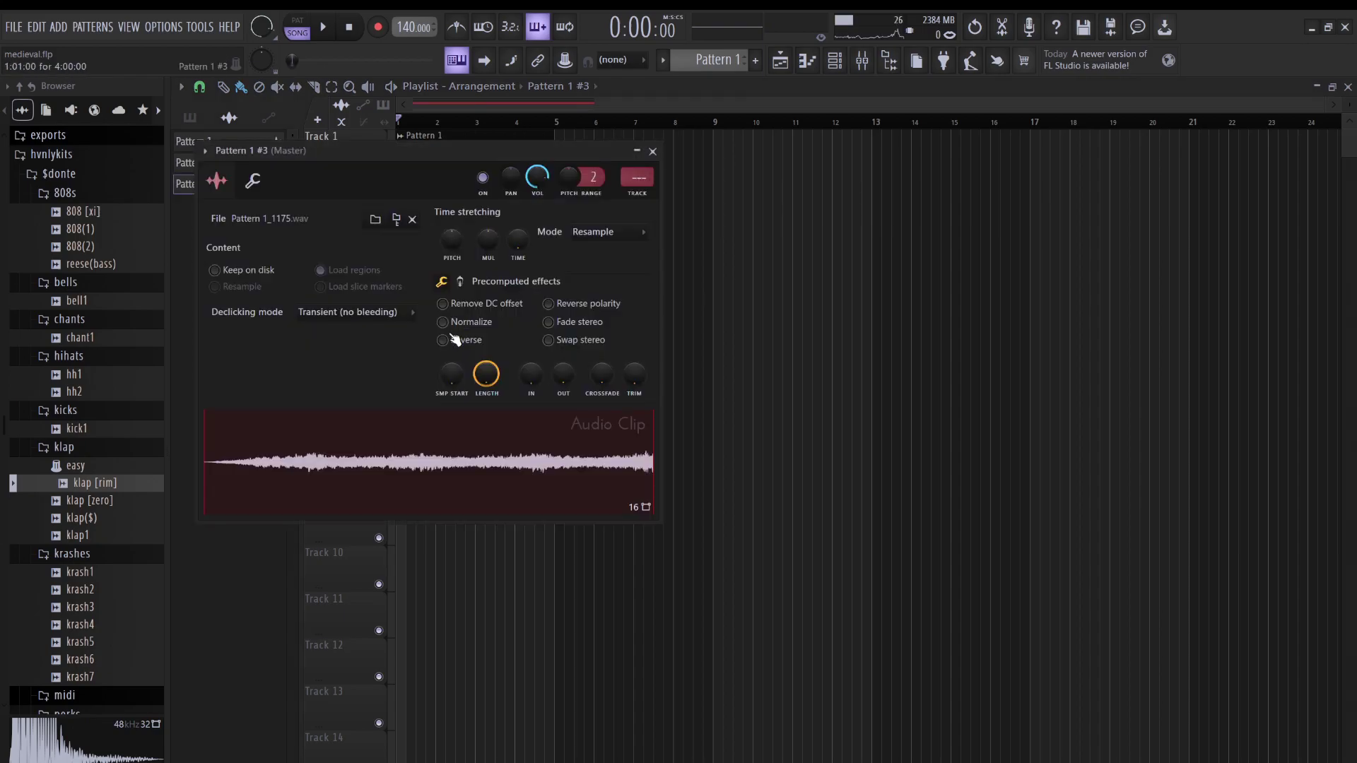
{"action": "left_click", "coordinate": [343, 370]}
{"action": "key", "text": "Escape"}
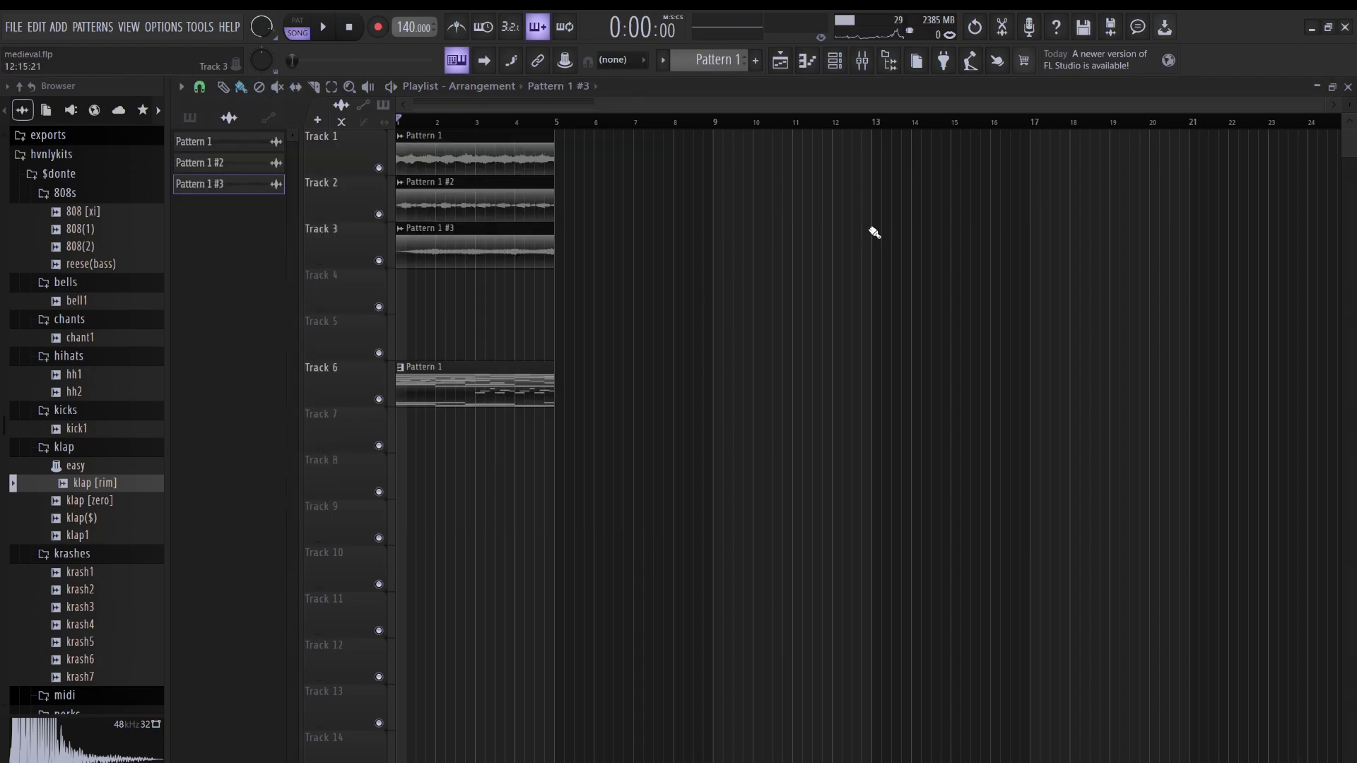
- Show all channels in the channel rack, end the solo with Mellotron V muted, and play back the three audio layers
{"action": "left_click", "coordinate": [835, 68]}
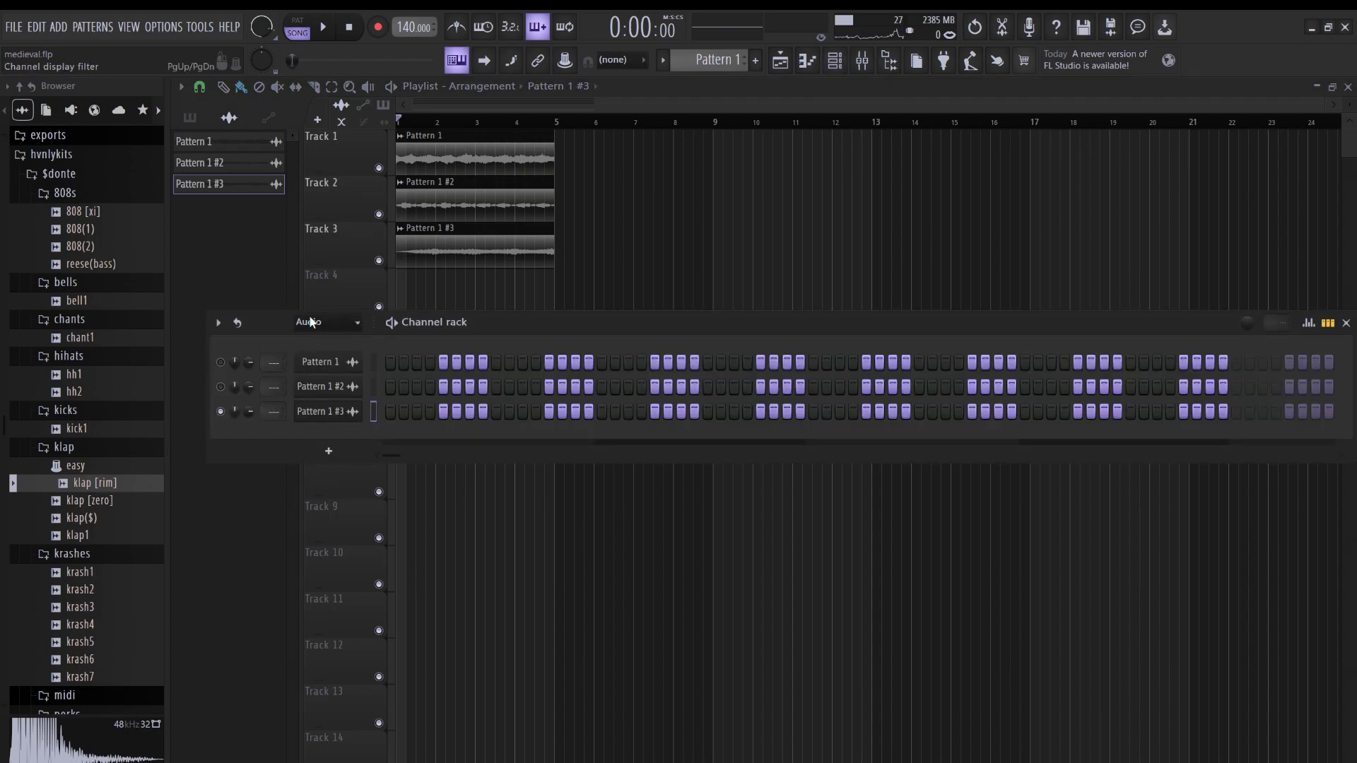
{"action": "left_click", "coordinate": [321, 340]}
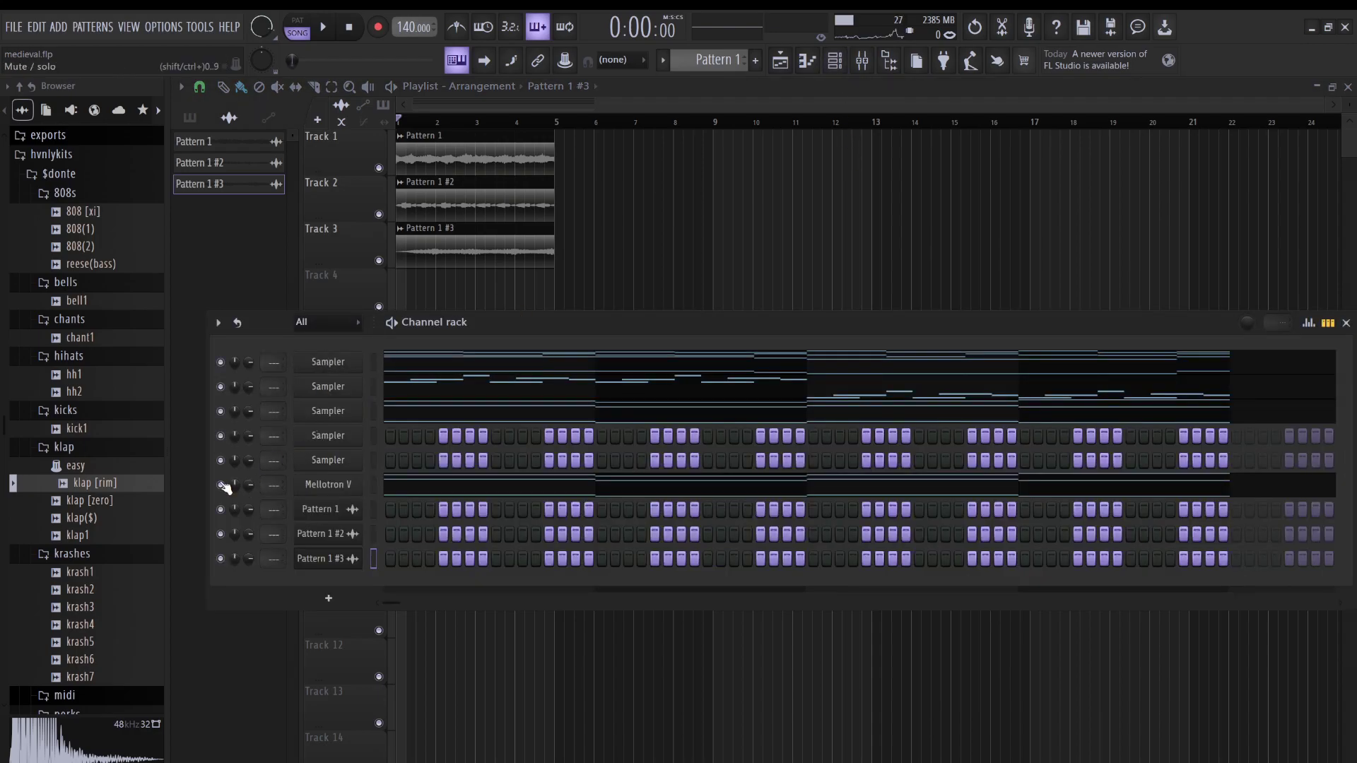
{"action": "key", "text": "space"}
{"action": "key", "text": "F6"}
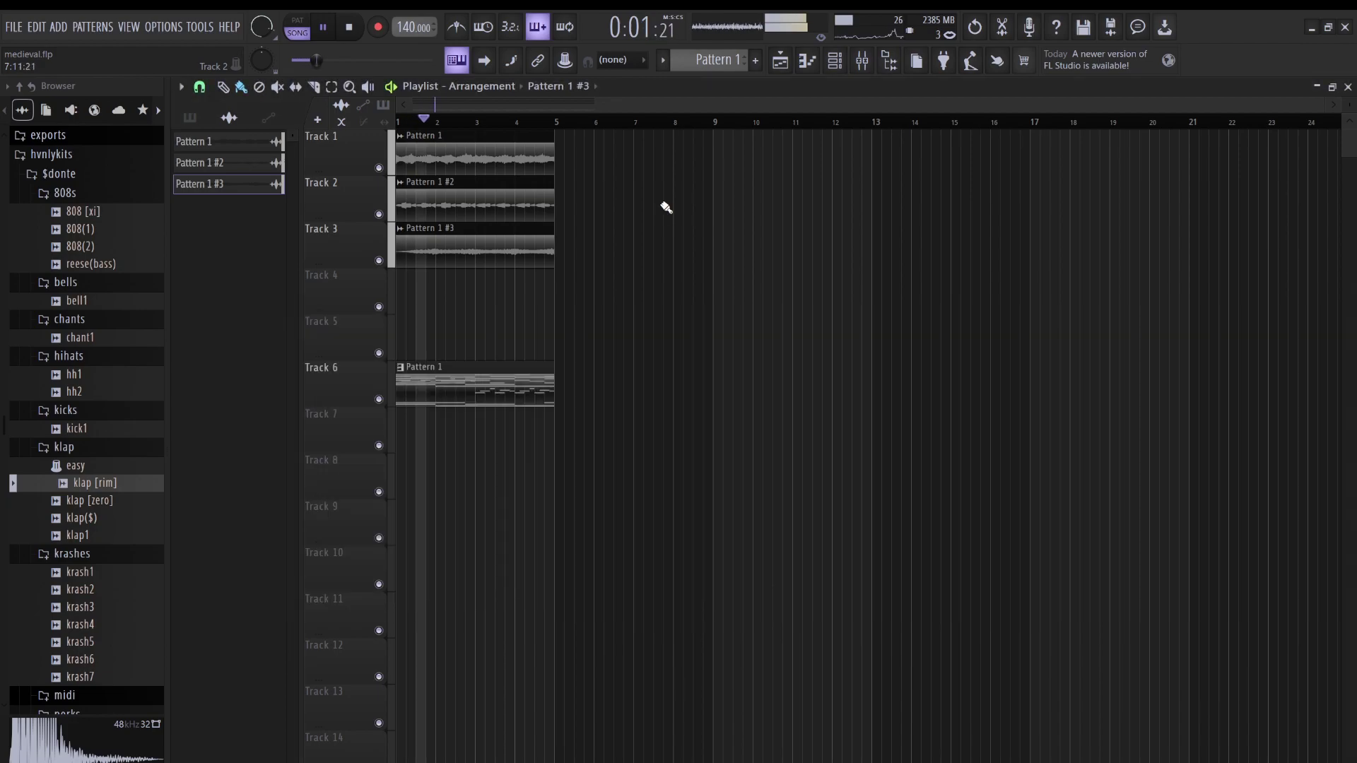
{"action": "key", "text": "F6"}
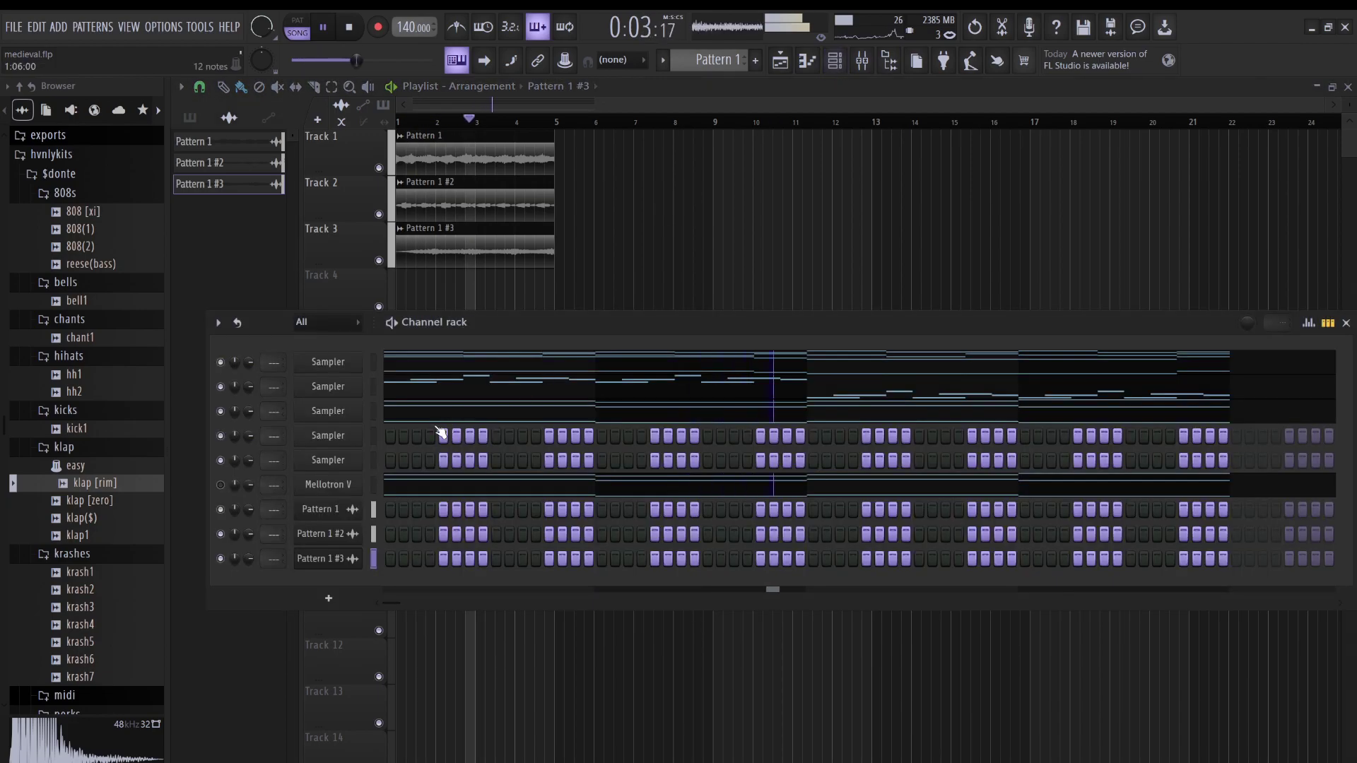
- Cut the string notes from the Mellotron V channel and unmute the channel
{"action": "left_click", "coordinate": [373, 485]}
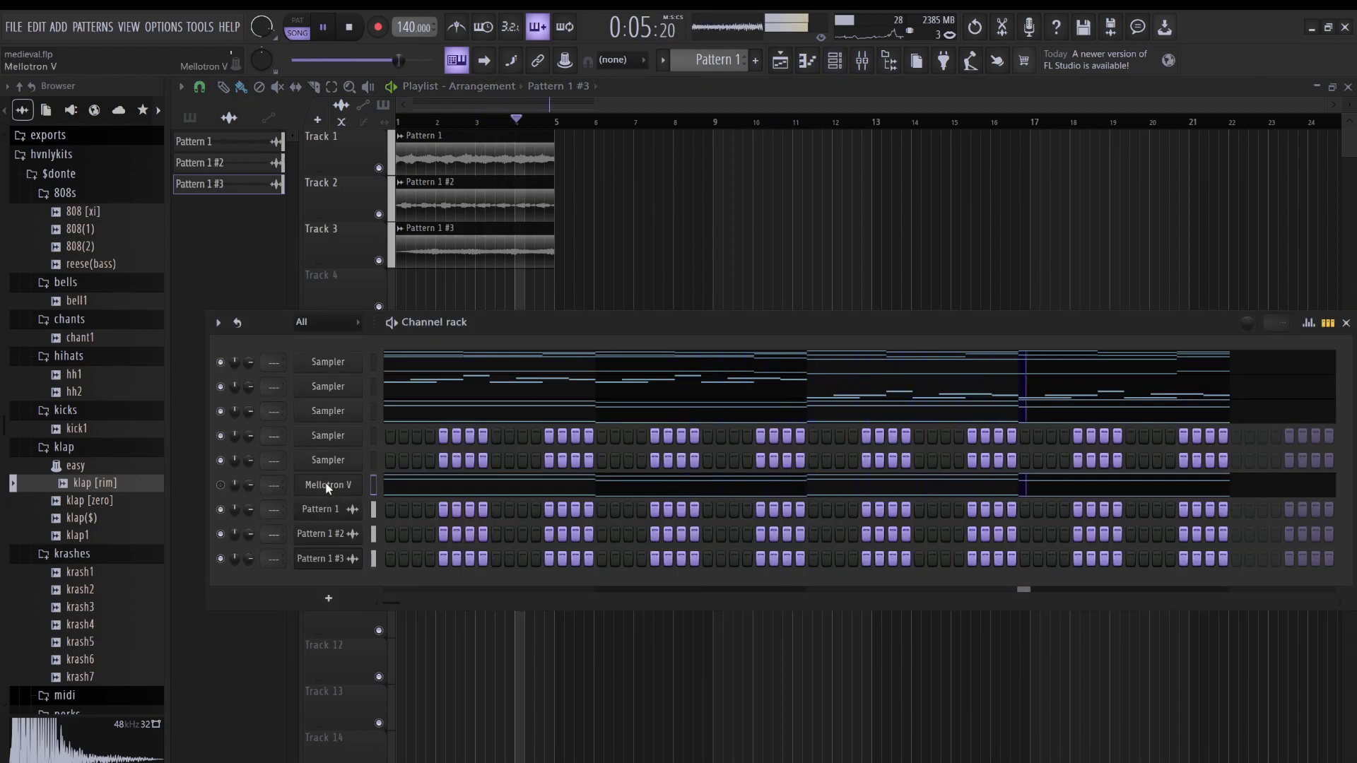
{"action": "key", "text": "ctrl+x"}
{"action": "left_click", "coordinate": [221, 485]}
- Load the April Showers preset in Mellotron V and draw a one-bar A5 note at bar 1
{"action": "left_click", "coordinate": [341, 484]}
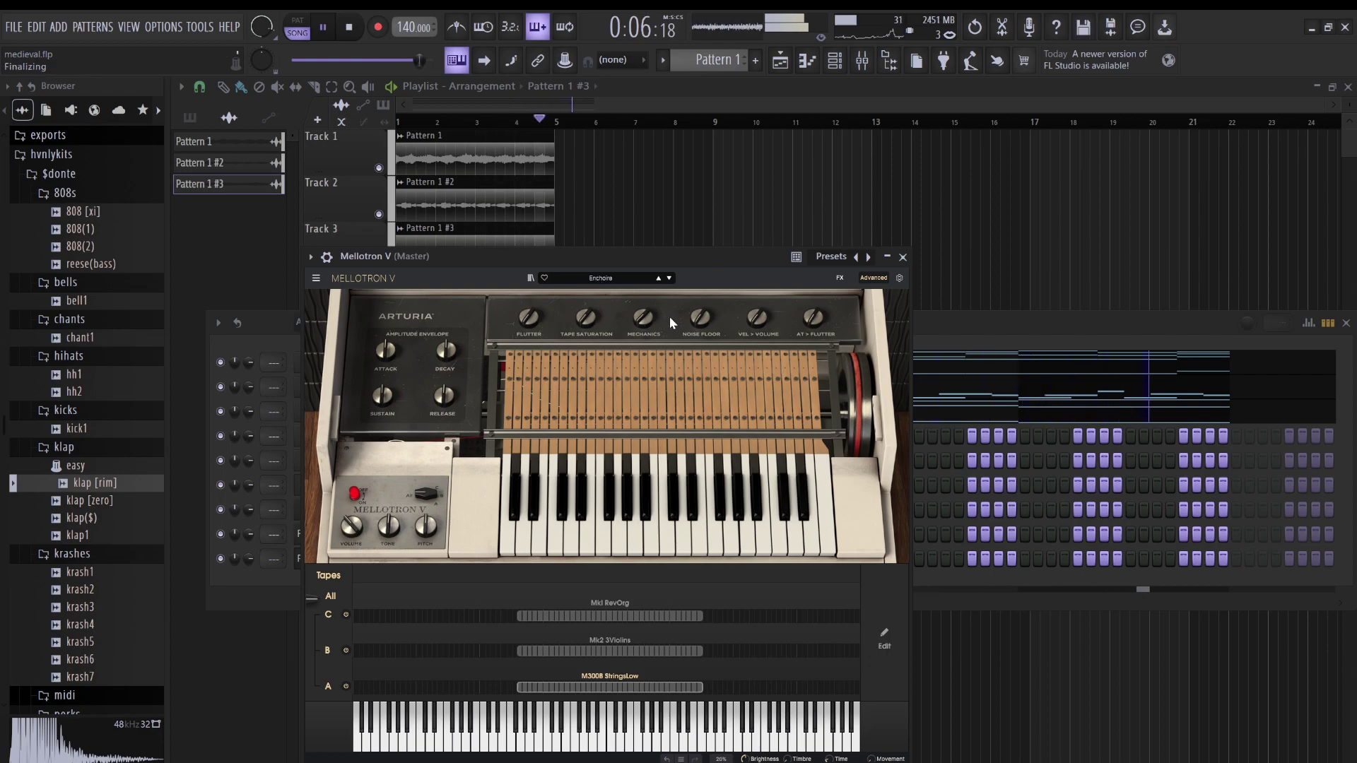
{"action": "left_click", "coordinate": [956, 323]}
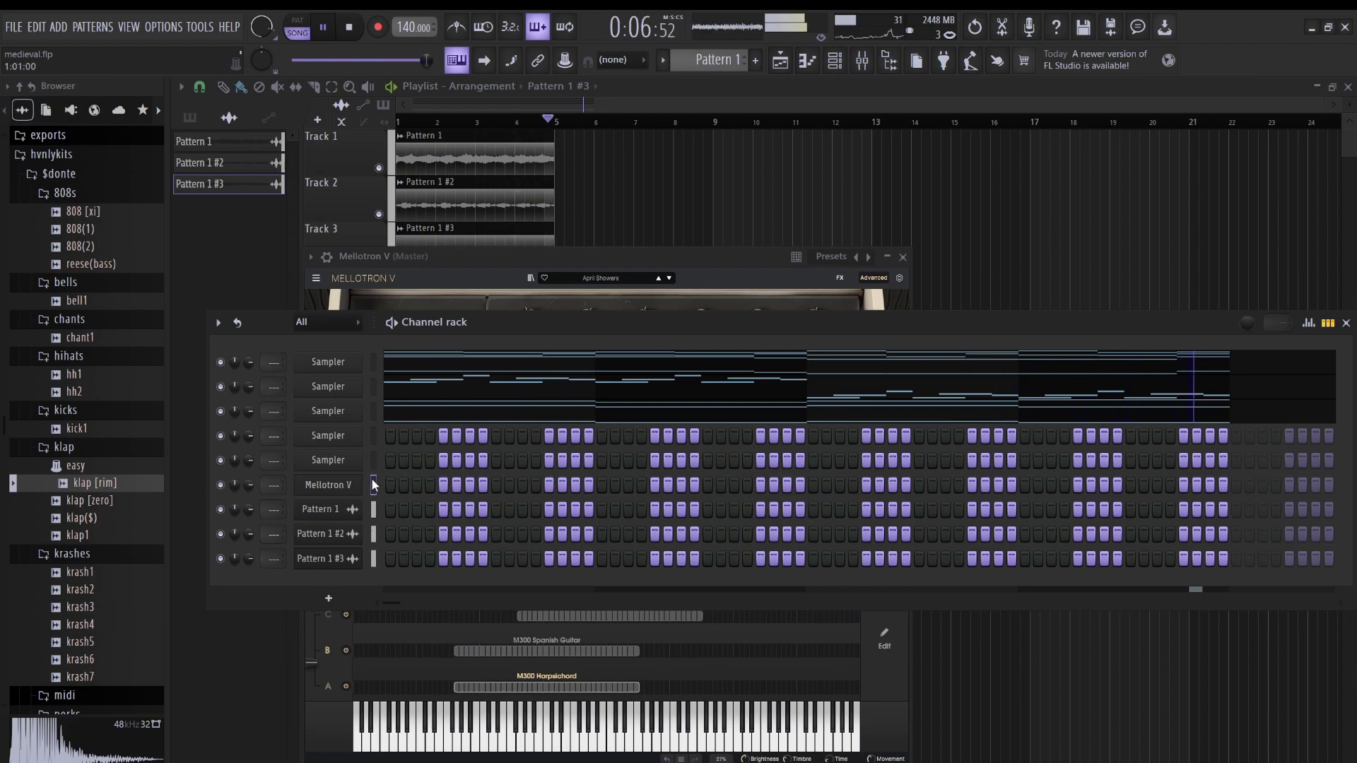
{"action": "key", "text": "F7"}
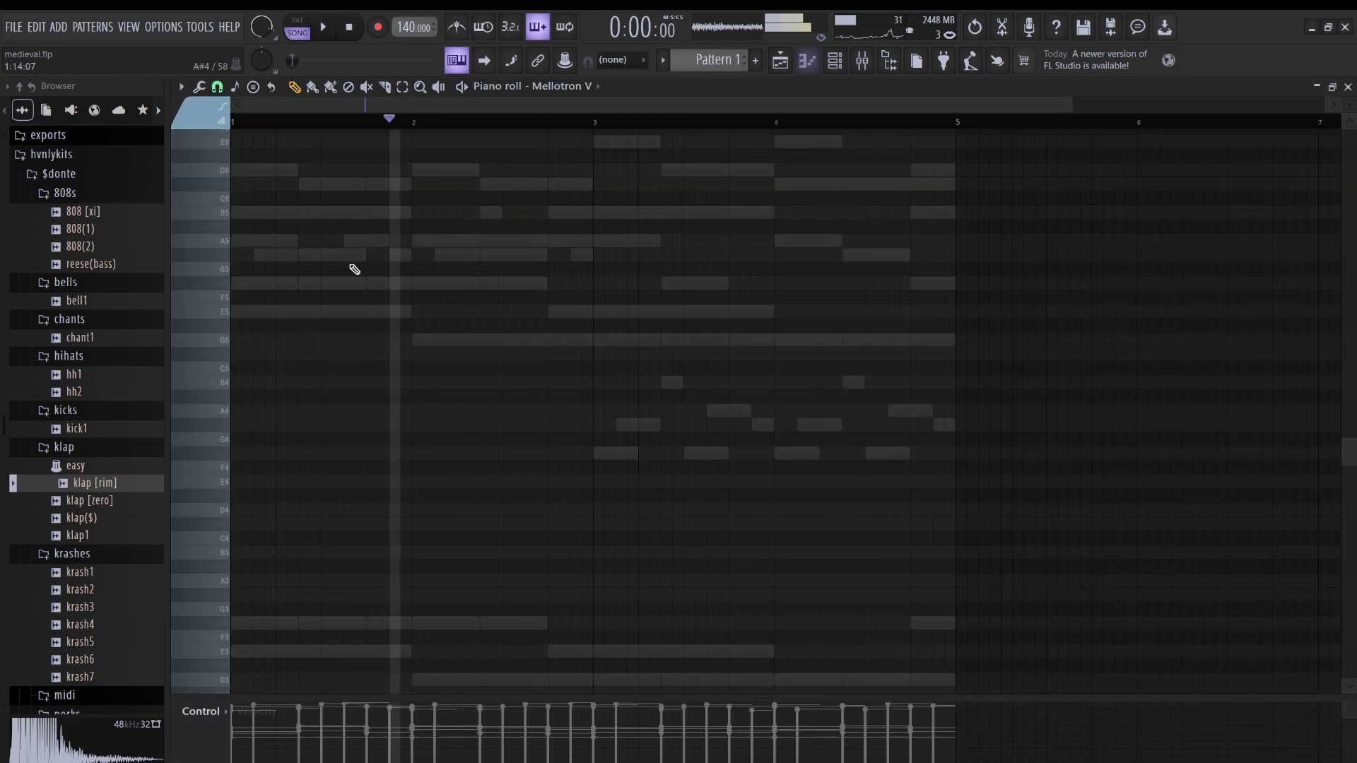
{"action": "key", "text": "space"}
{"action": "scroll", "coordinate": [355, 279], "scroll_direction": "up", "scroll_amount": 3}
{"action": "mouse_move", "coordinate": [329, 340]}
{"action": "left_mouse_down"}
{"action": "mouse_move", "coordinate": [241, 337]}
{"action": "mouse_move", "coordinate": [267, 433]}
{"action": "mouse_move", "coordinate": [249, 412]}
{"action": "left_mouse_up"}
{"action": "key", "text": "ctrl+a"}
{"action": "scroll", "coordinate": [437, 386], "scroll_direction": "up", "scroll_amount": 4}
{"action": "key", "text": "space"}
{"action": "key", "text": "space"}
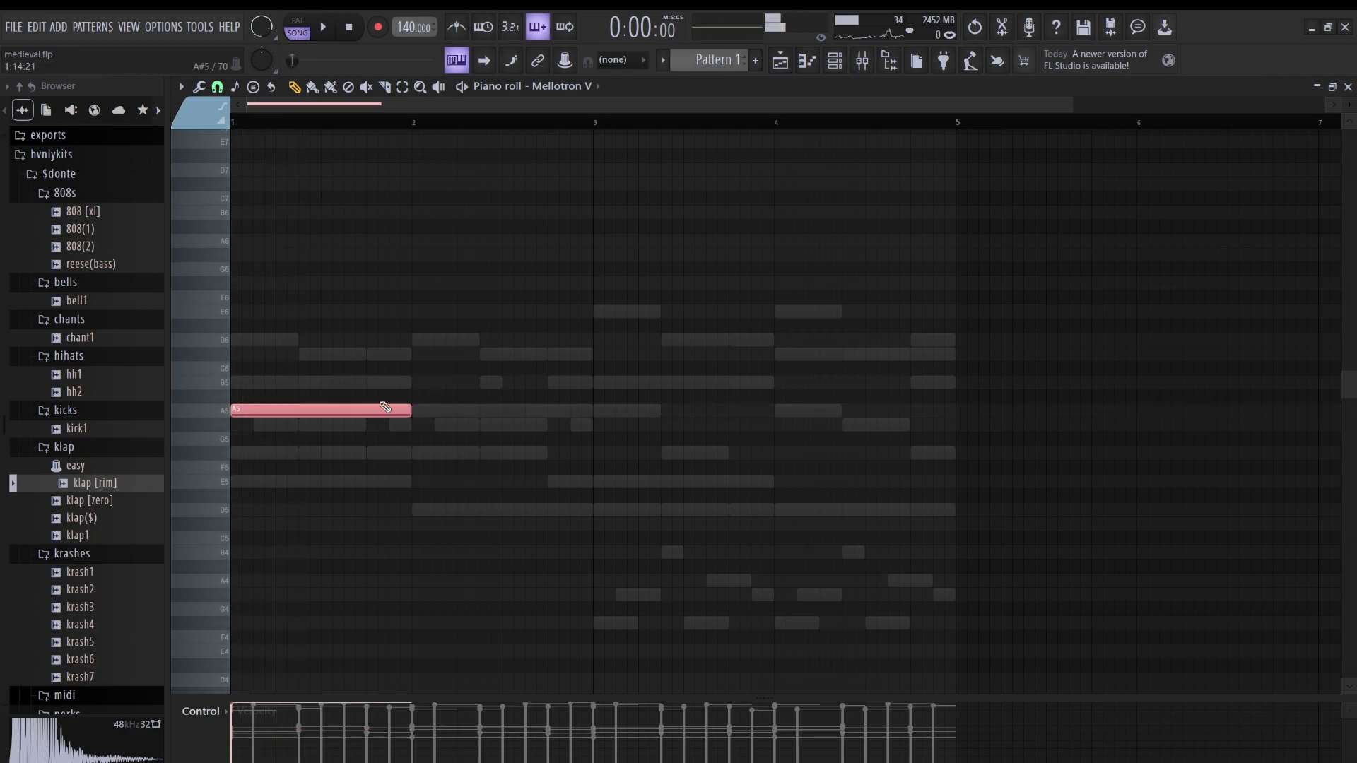
- Raise the one-bar Mellotron V note five semitones to D6 and play it back
{"action": "key", "text": "shift+Up"}
{"action": "key", "text": "shift+Up"}
{"action": "key", "text": "shift+Up"}
{"action": "key", "text": "shift+Up"}
{"action": "key", "text": "shift+Up"}
{"action": "key", "text": "space"}
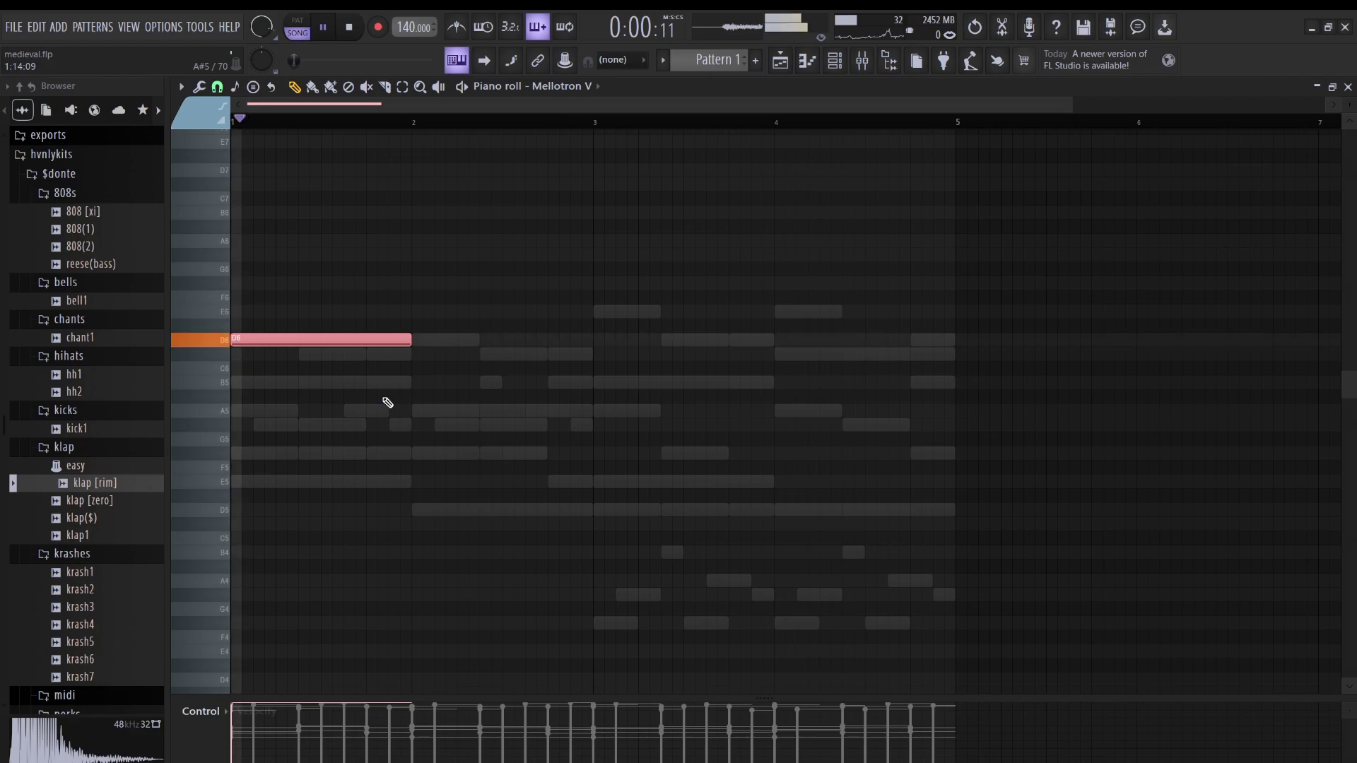
{"action": "key", "text": "space"}
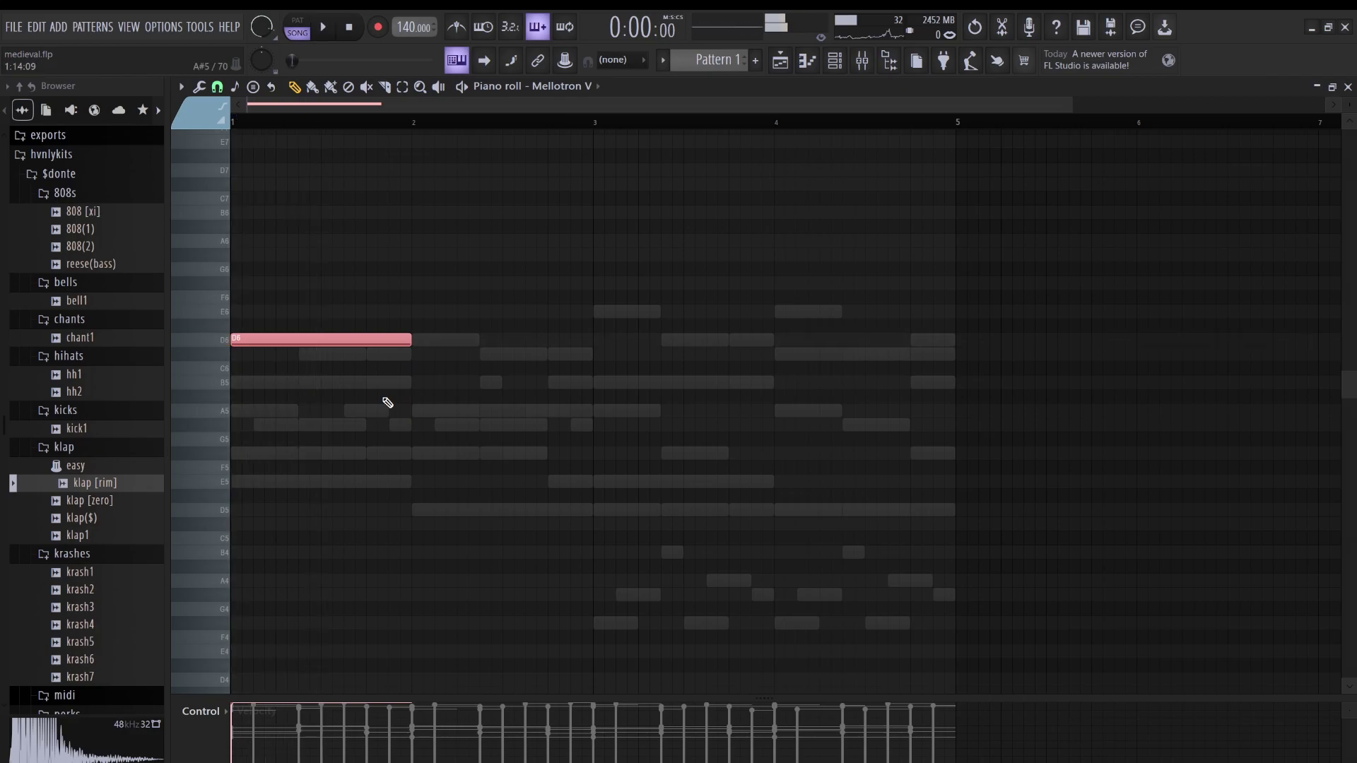
- Audition Mellotron V presets such as Marimborgan and Pianos against the held note, and load Salvation Army Band
{"action": "left_click", "coordinate": [835, 60]}
{"action": "left_click", "coordinate": [331, 485]}
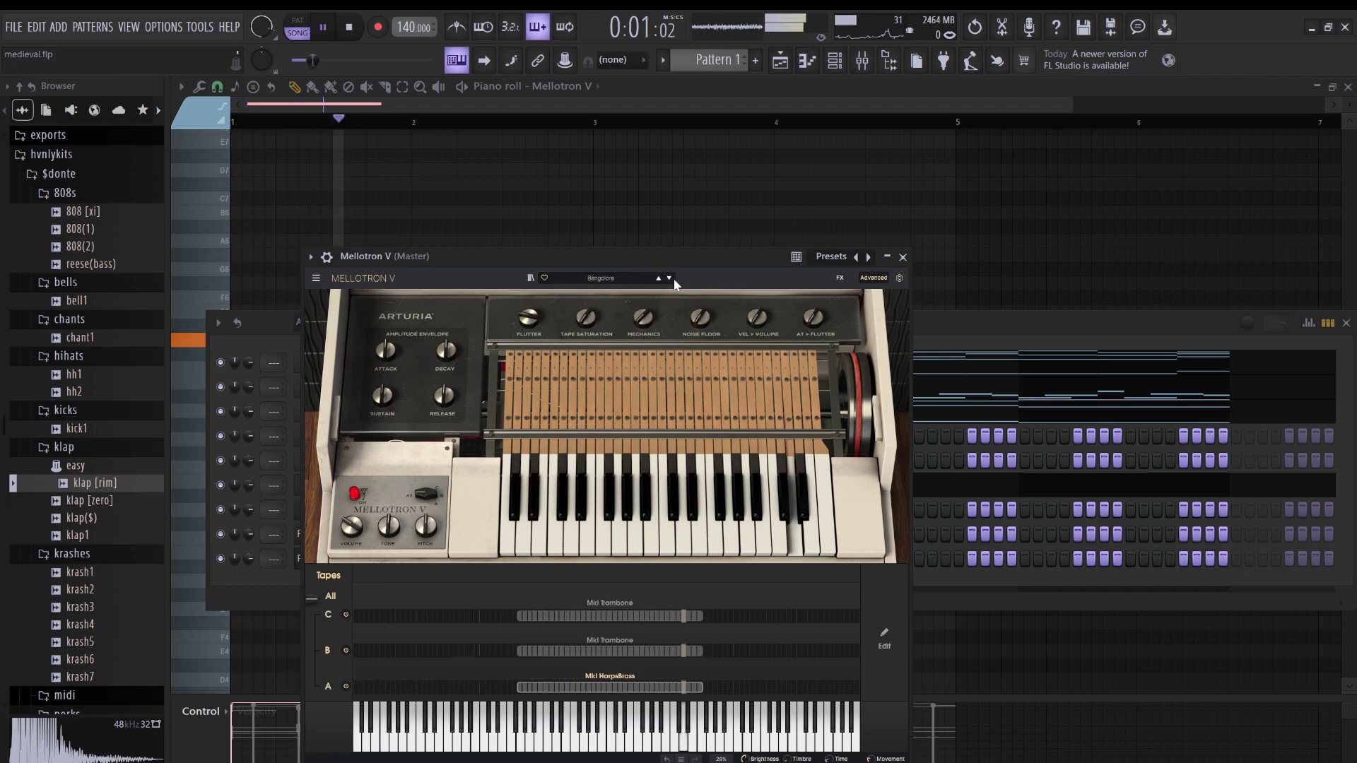
{"action": "left_click", "coordinate": [670, 278]}
{"action": "key", "text": "space"}
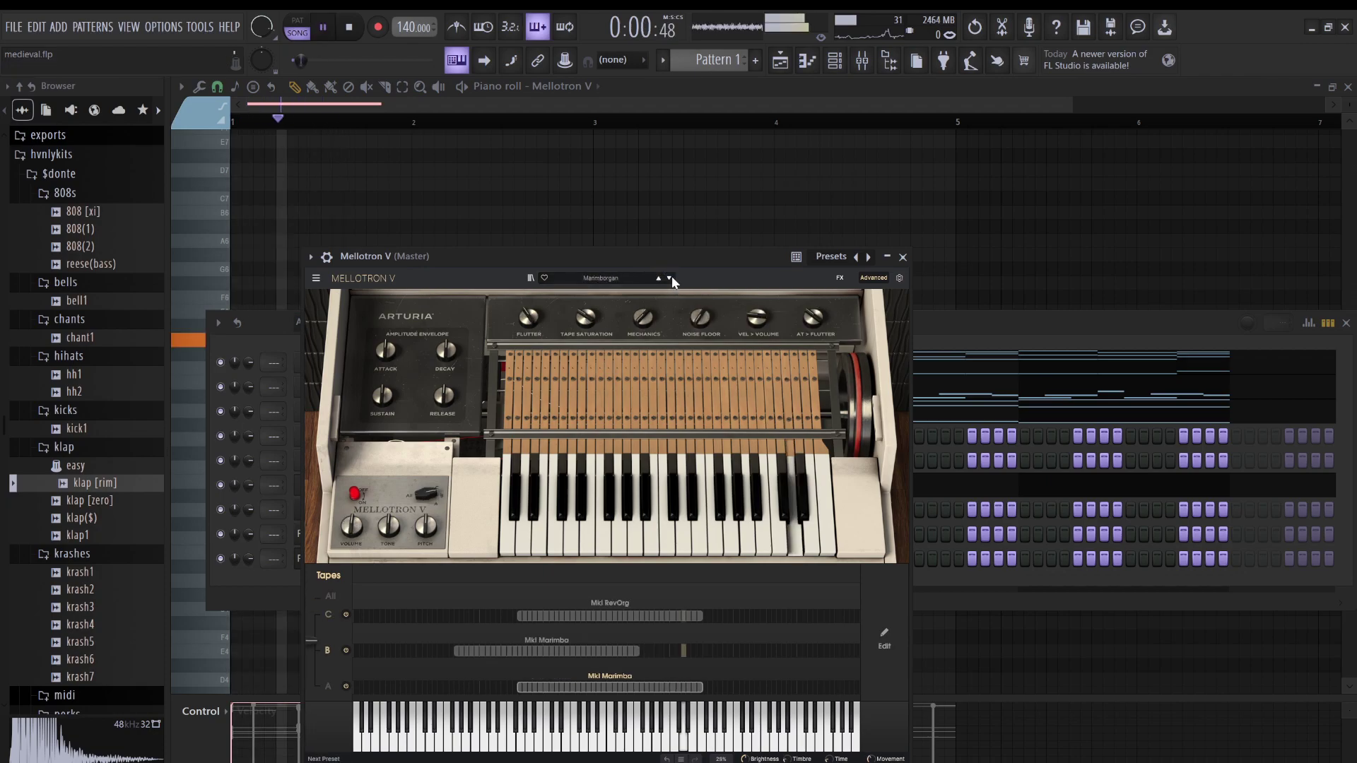
{"action": "left_click", "coordinate": [670, 279]}
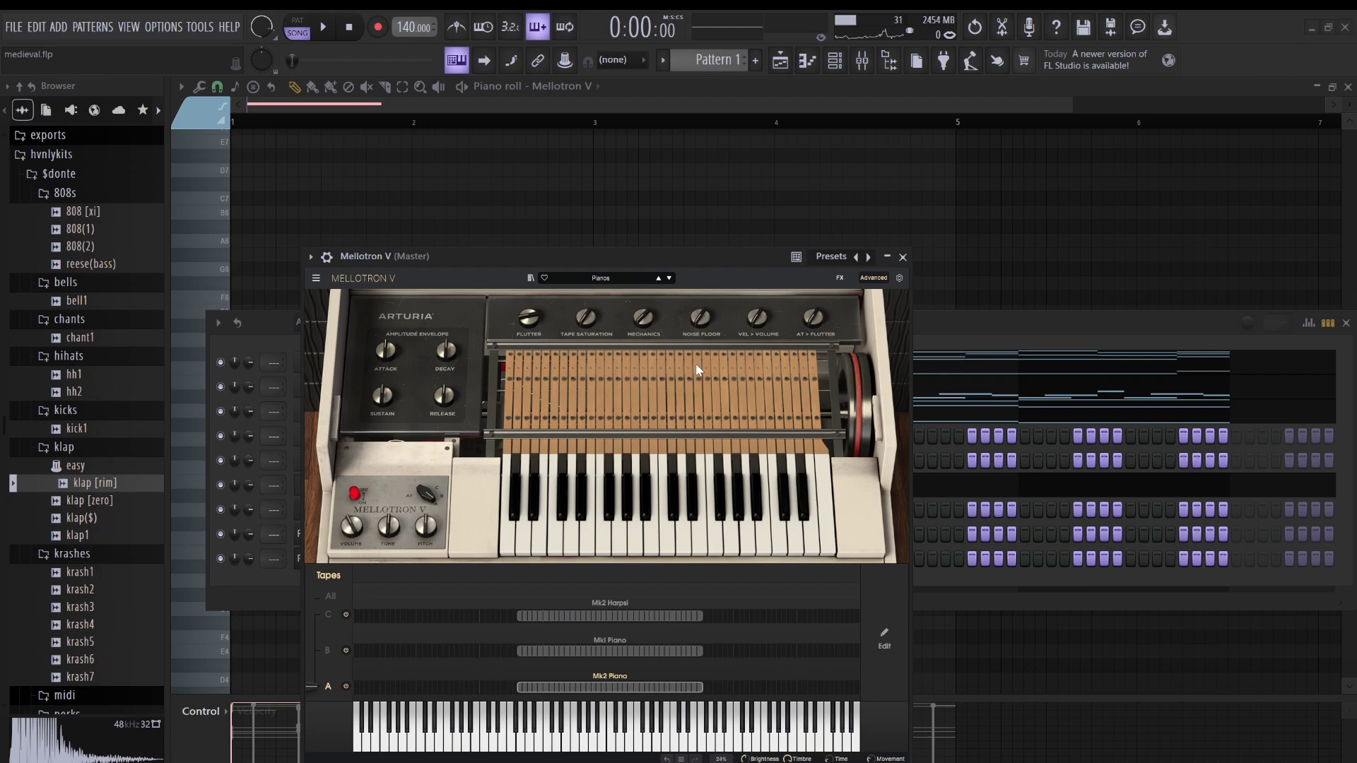
{"action": "key", "text": "space"}
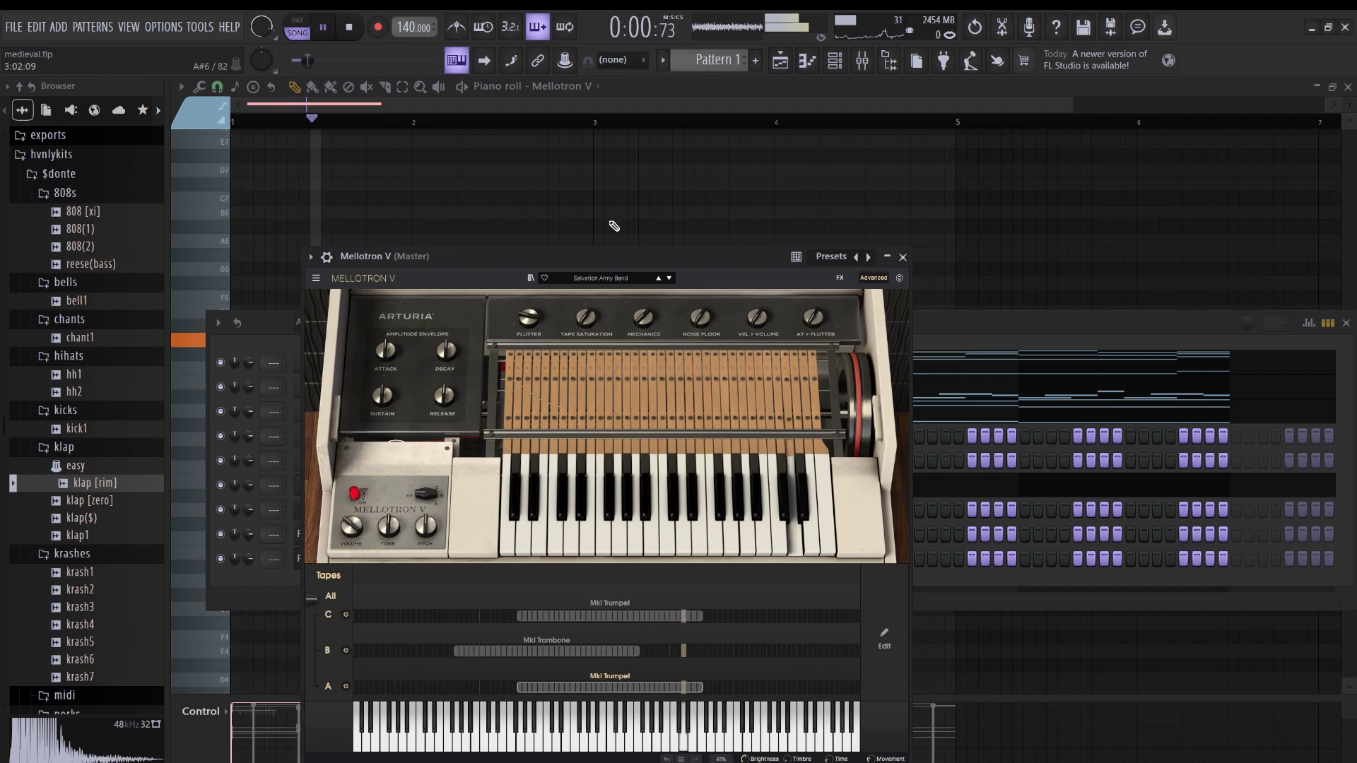
{"action": "left_click", "coordinate": [614, 225]}
{"action": "key", "text": "space"}
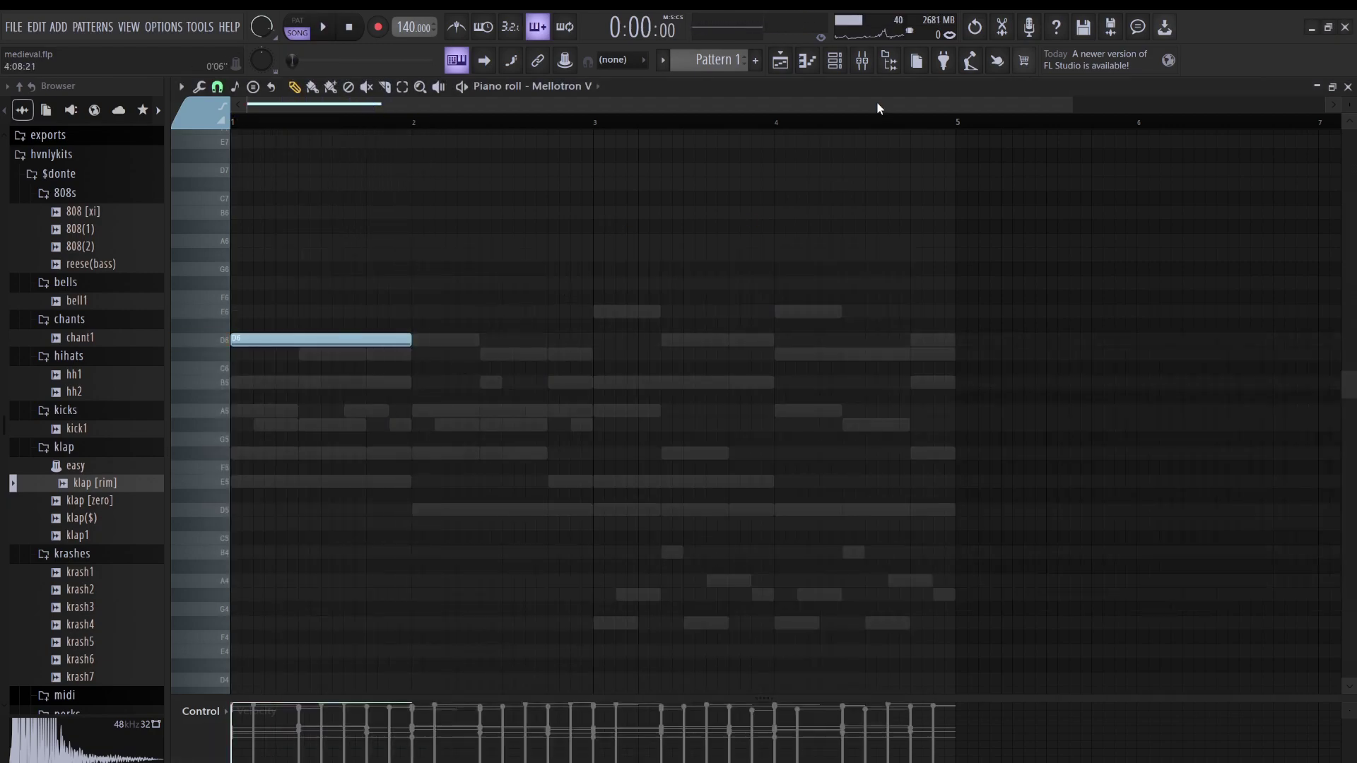
- Lower the one-bar Mellotron V note an octave to D5 and listen to it with the other layers
{"action": "left_click", "coordinate": [834, 61]}
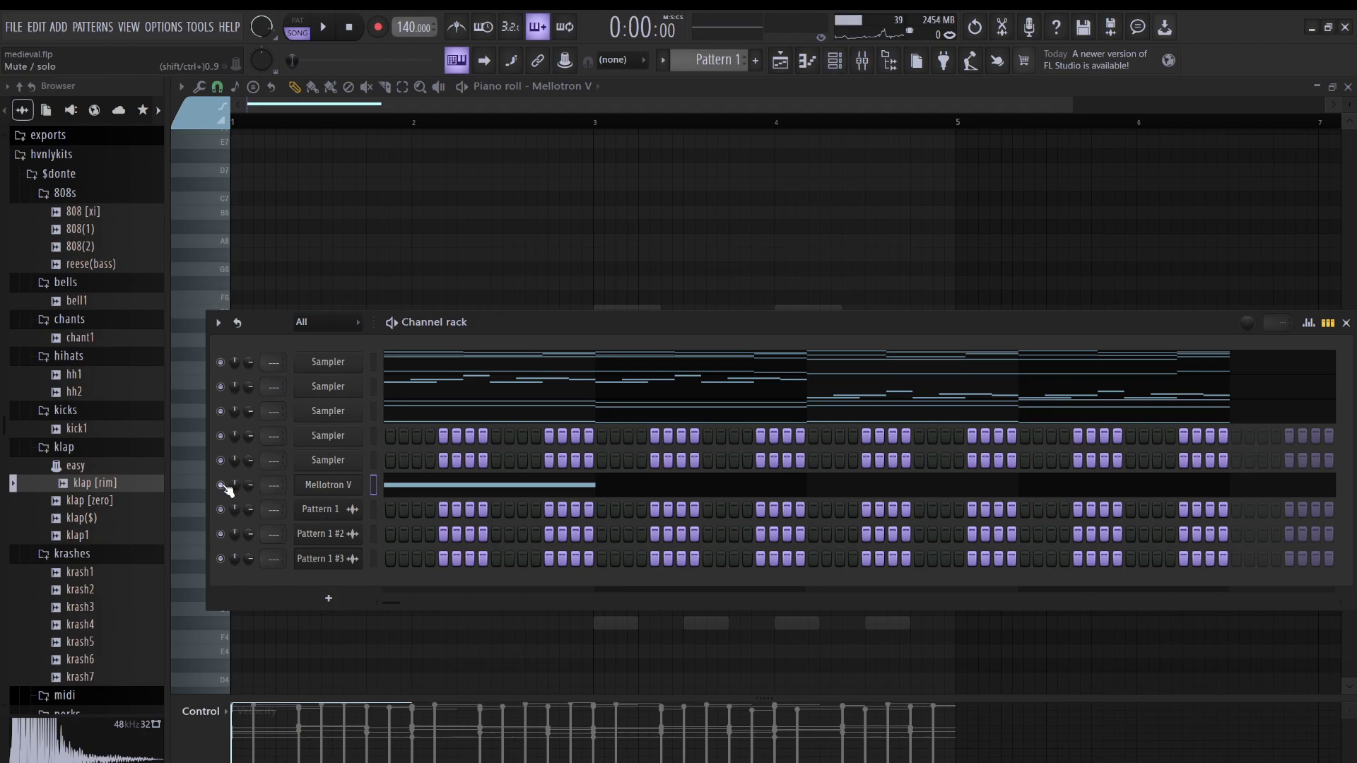
{"action": "key", "text": "space"}
{"action": "key", "text": "space"}
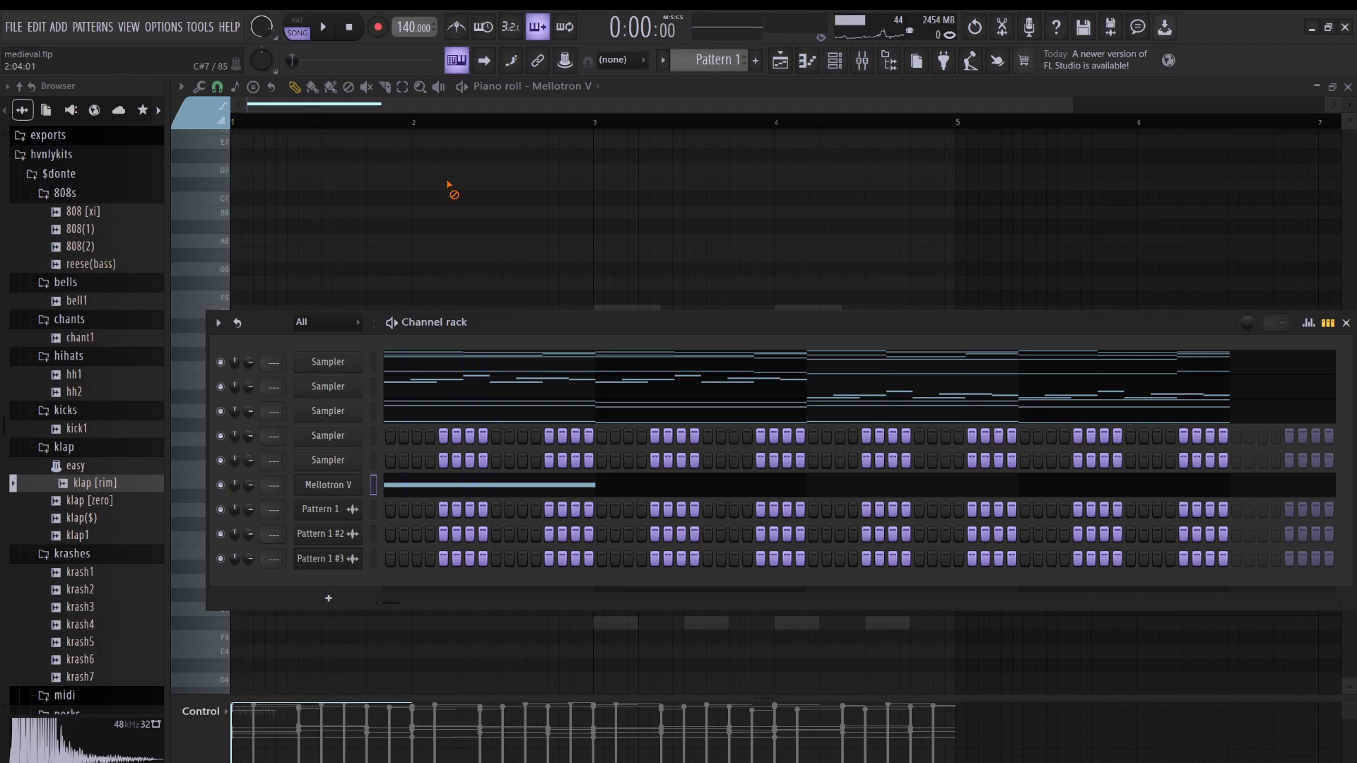
{"action": "key", "text": "F6"}
{"action": "key", "text": "ctrl+Down"}
{"action": "key", "text": "space"}
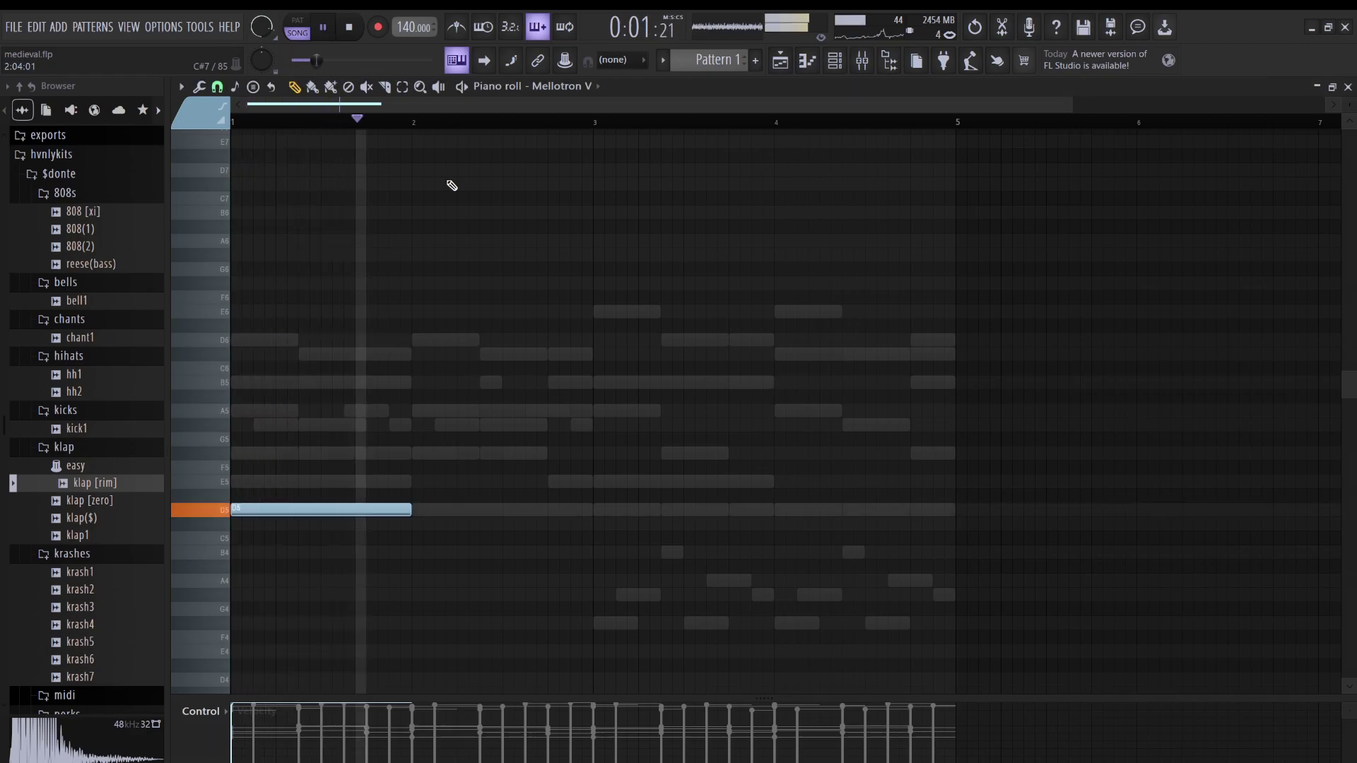
{"action": "key", "text": "space"}
- Shorten the D5 note at the start of bar 1 to two steps and add a C#5 note at step 5
{"action": "left_click_drag", "start_coordinate": [408, 516], "coordinate": [284, 545]}
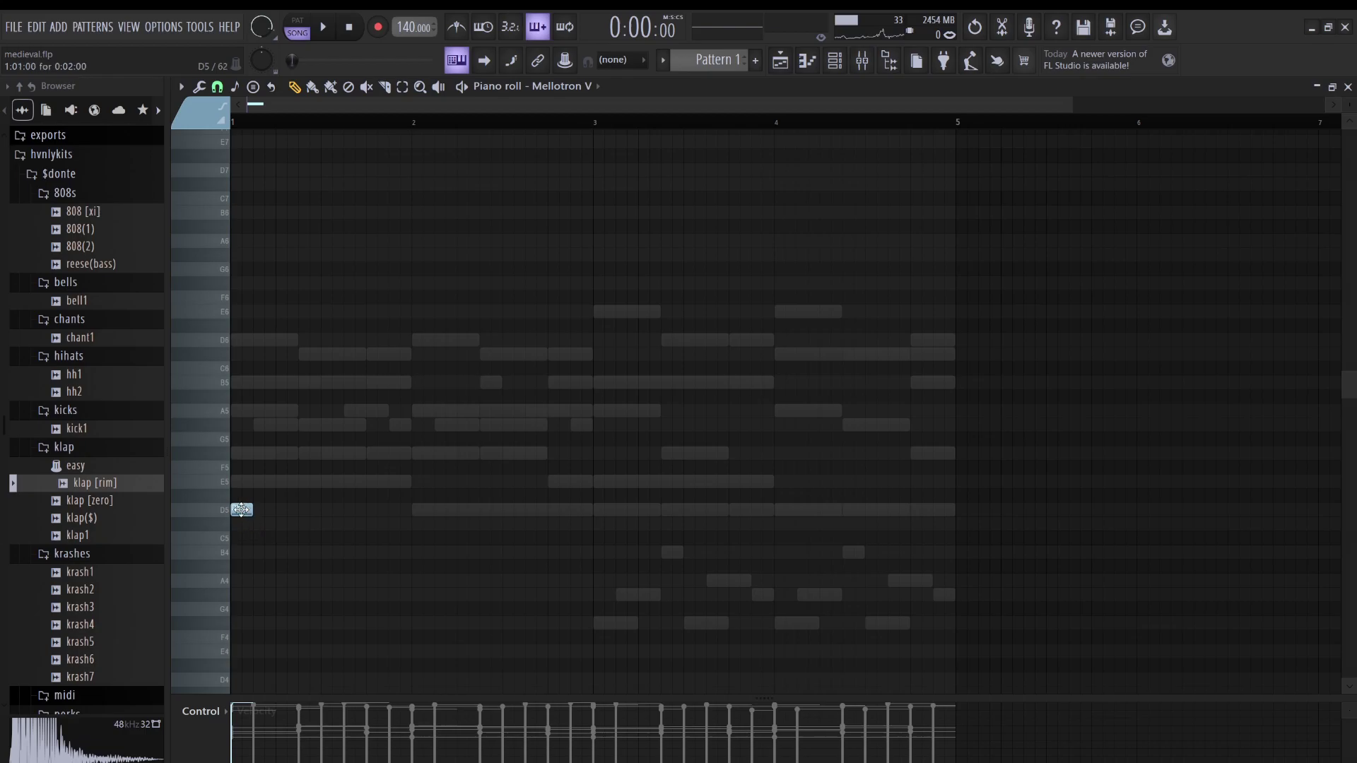
{"action": "left_click", "coordinate": [265, 525]}
{"action": "left_click_drag", "start_coordinate": [280, 527], "coordinate": [286, 527]}
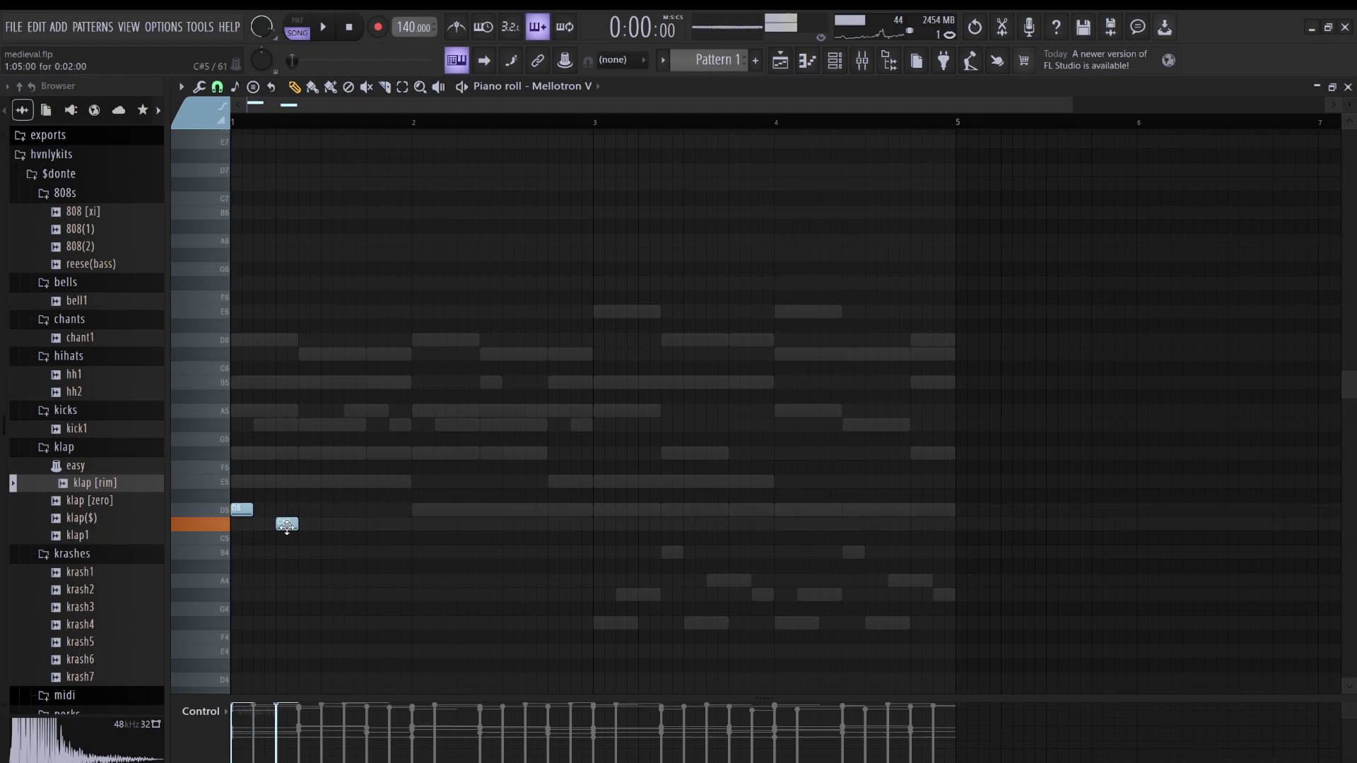
{"action": "key", "text": "space"}
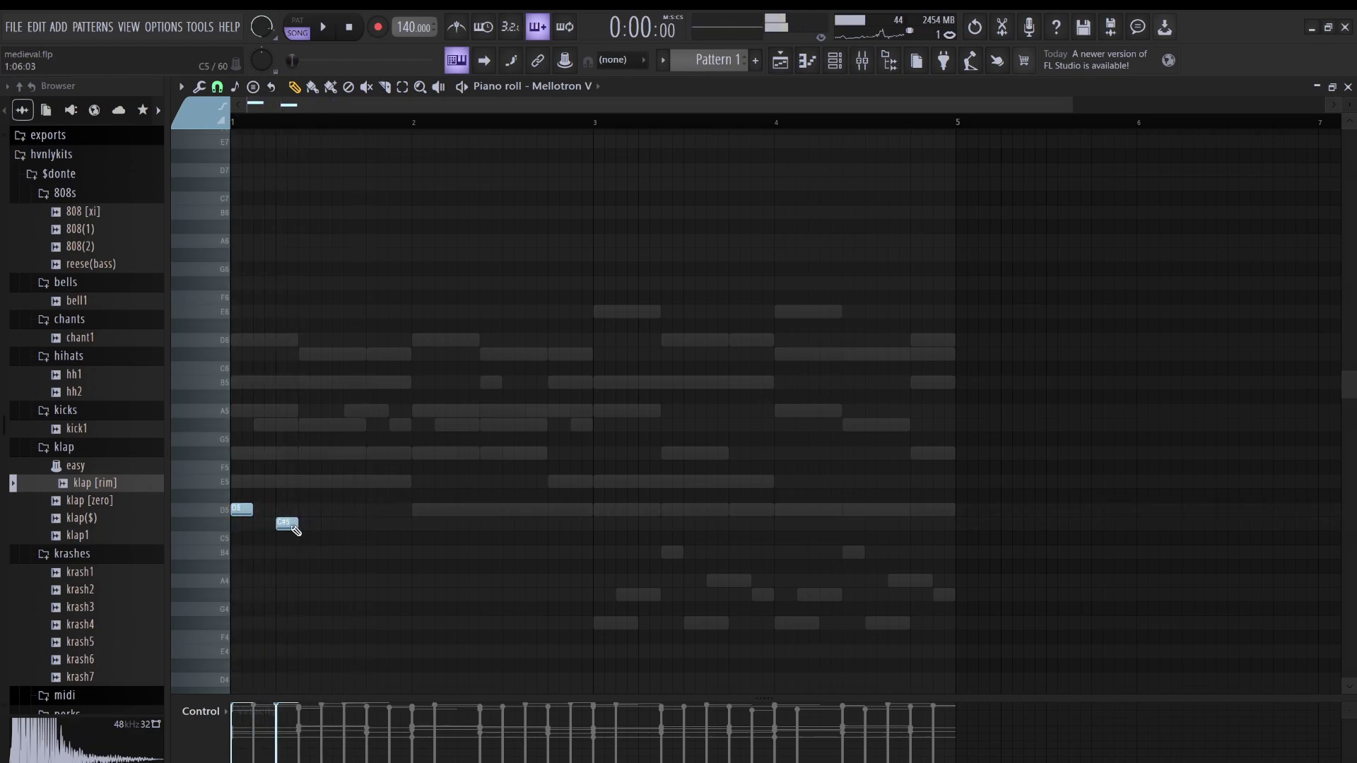
- Add two-step E5 and D5 notes at steps 7 and 11 of bar 1
{"action": "key", "text": "space"}
{"action": "left_click", "coordinate": [306, 482]}
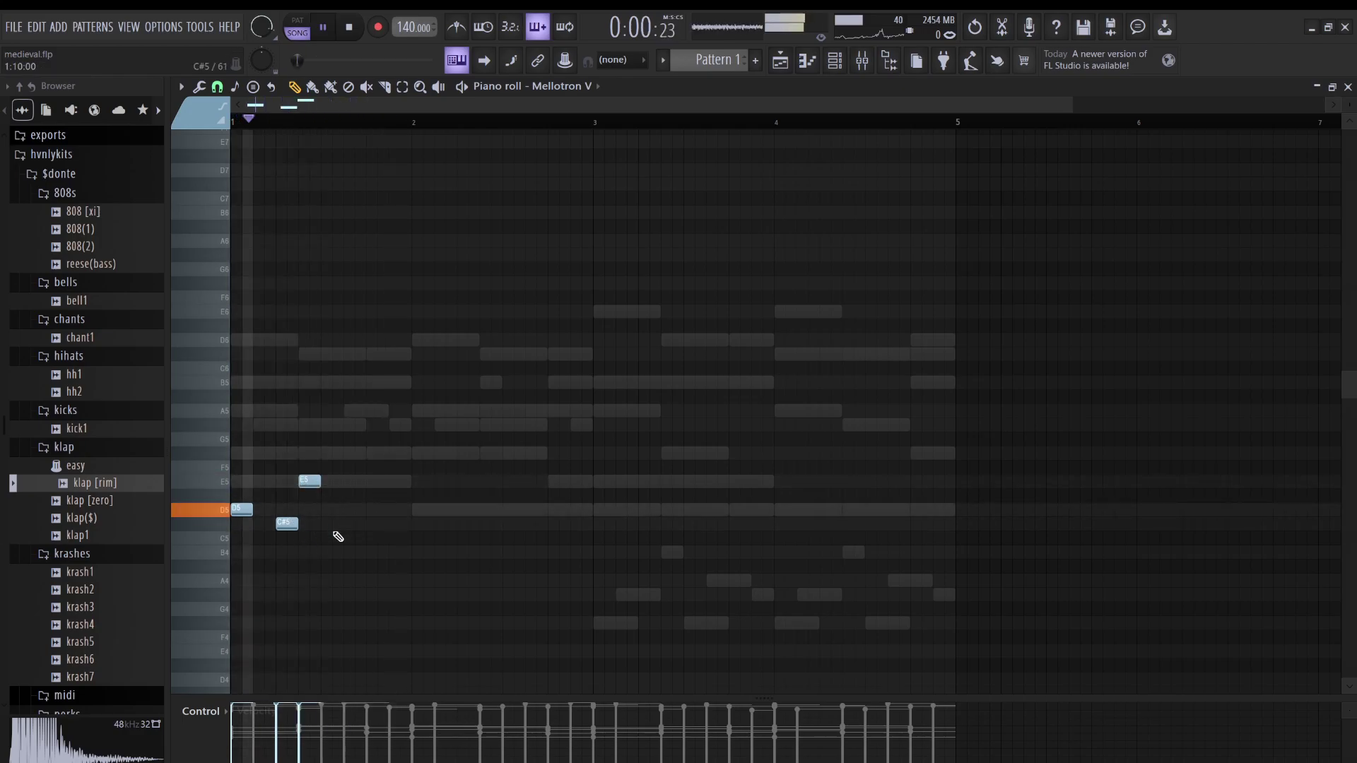
{"action": "left_click", "coordinate": [353, 510]}
{"action": "key", "text": "space"}
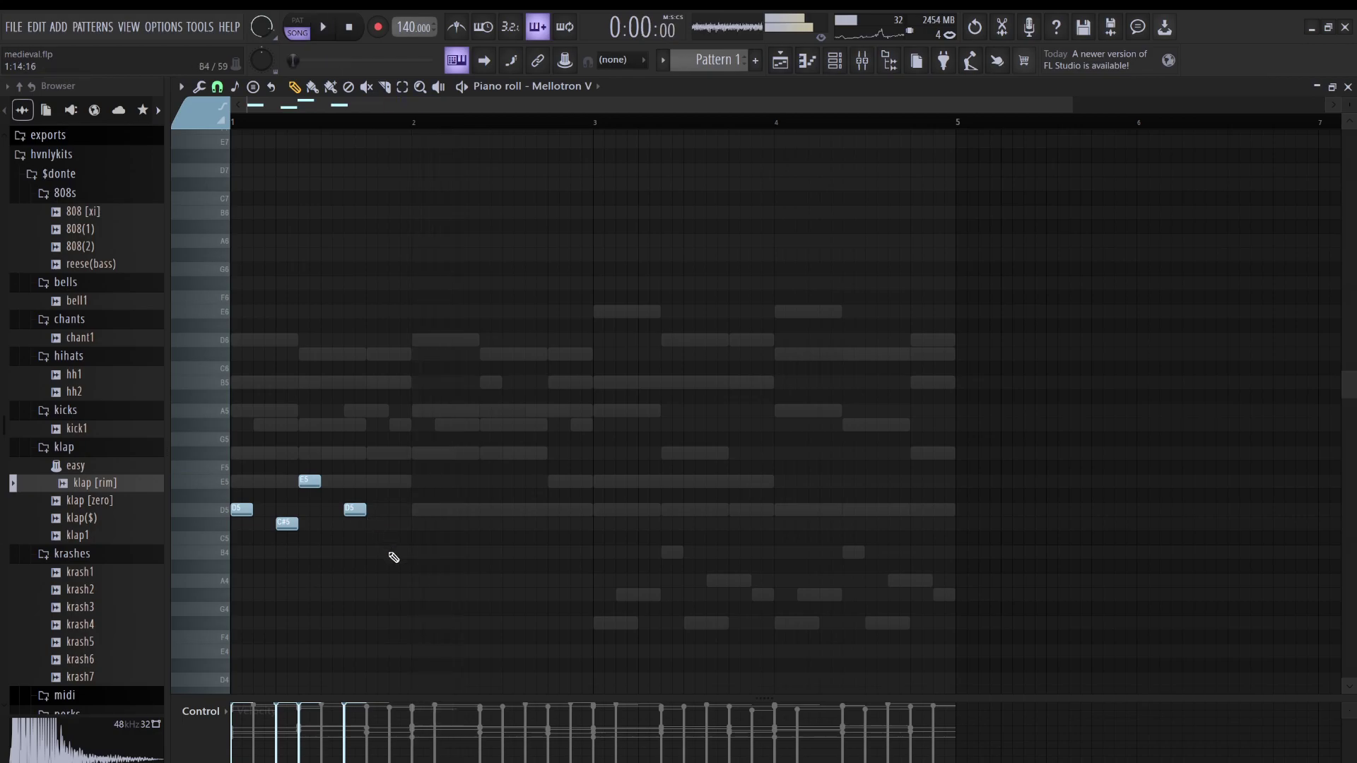
- Duplicate the four bar 1 notes, align the copies to the start of bar 2, and play the result
{"action": "left_click_drag", "start_coordinate": [198, 450], "coordinate": [195, 440]}
{"action": "key", "text": "ctrl+b"}
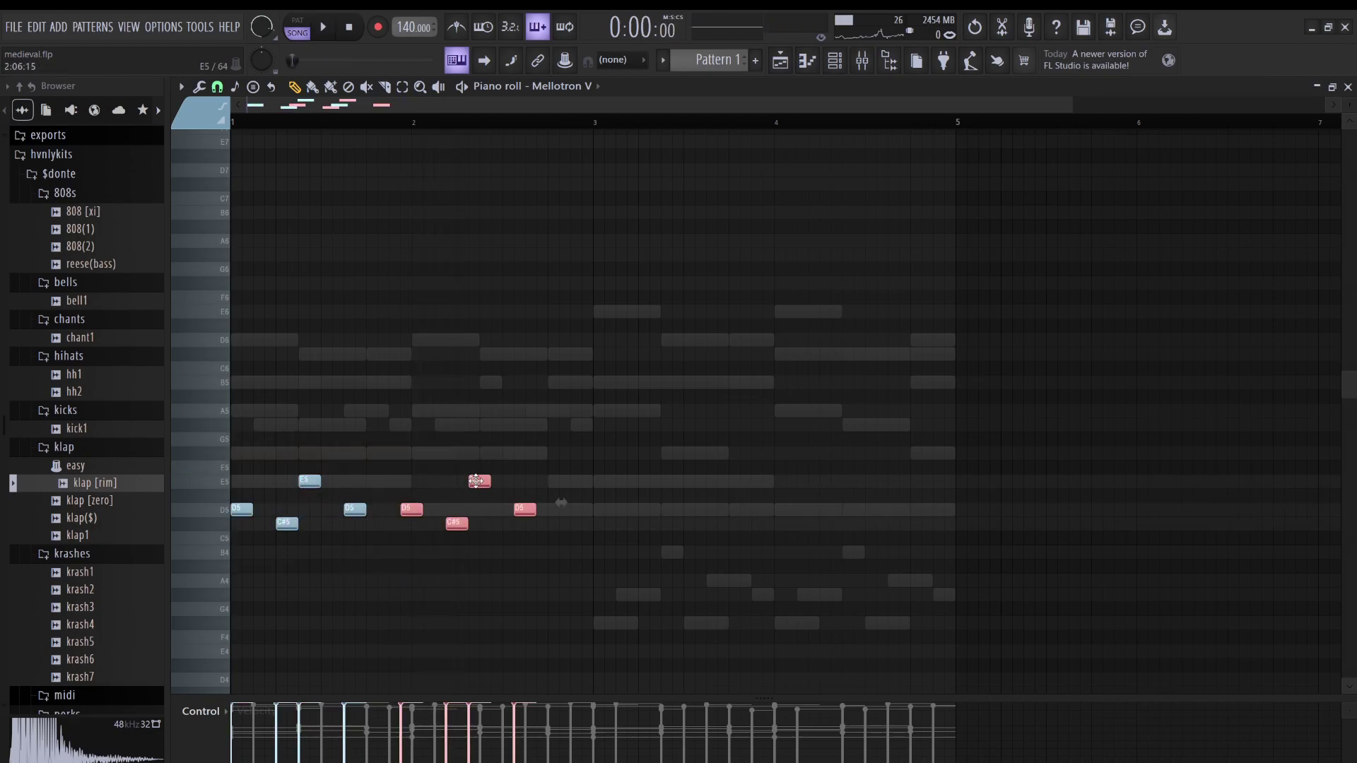
{"action": "left_click_drag", "start_coordinate": [477, 481], "coordinate": [487, 480]}
{"action": "key", "text": "space"}
{"action": "left_click", "coordinate": [565, 469]}
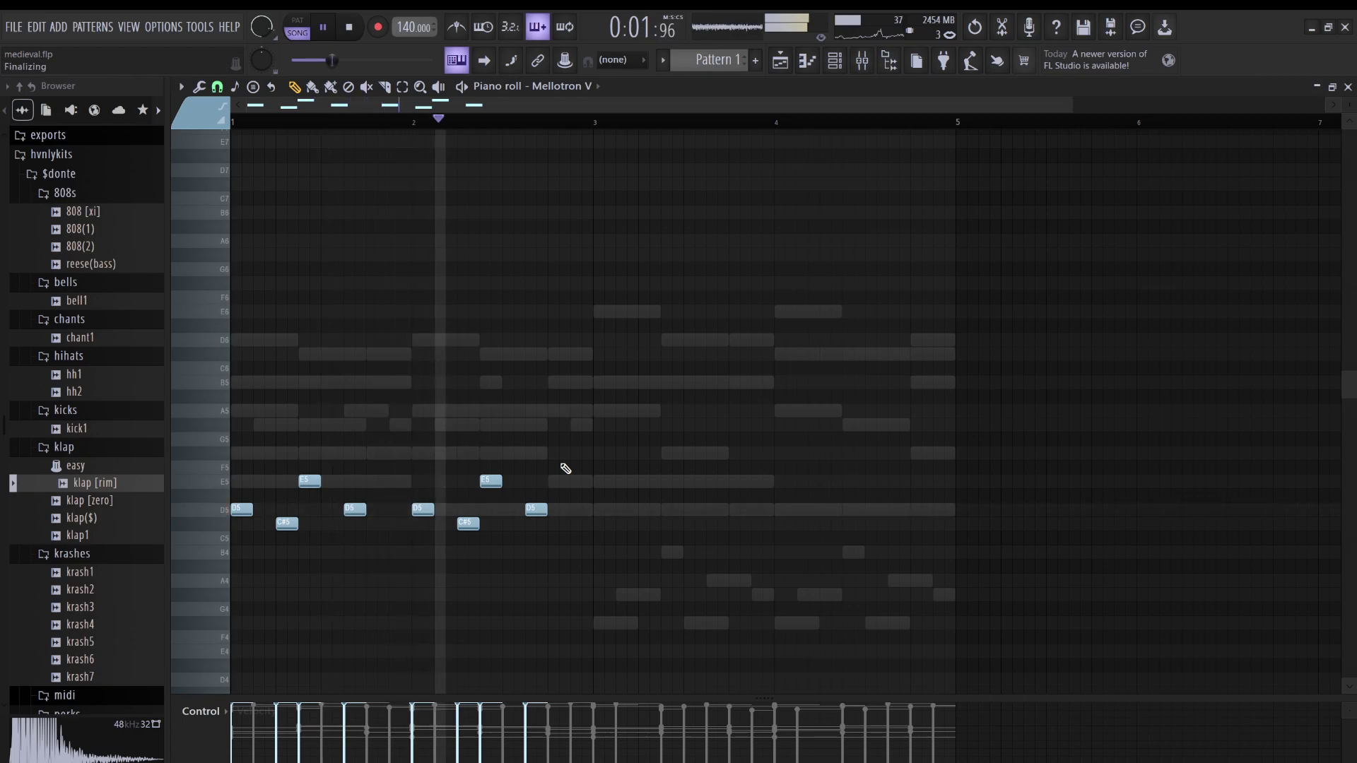
{"action": "key", "text": "space"}
- End bar 2 with two-step C#5 and B4 notes, and duplicate the first two bars into bars 3 and 4
{"action": "left_click", "coordinate": [552, 523]}
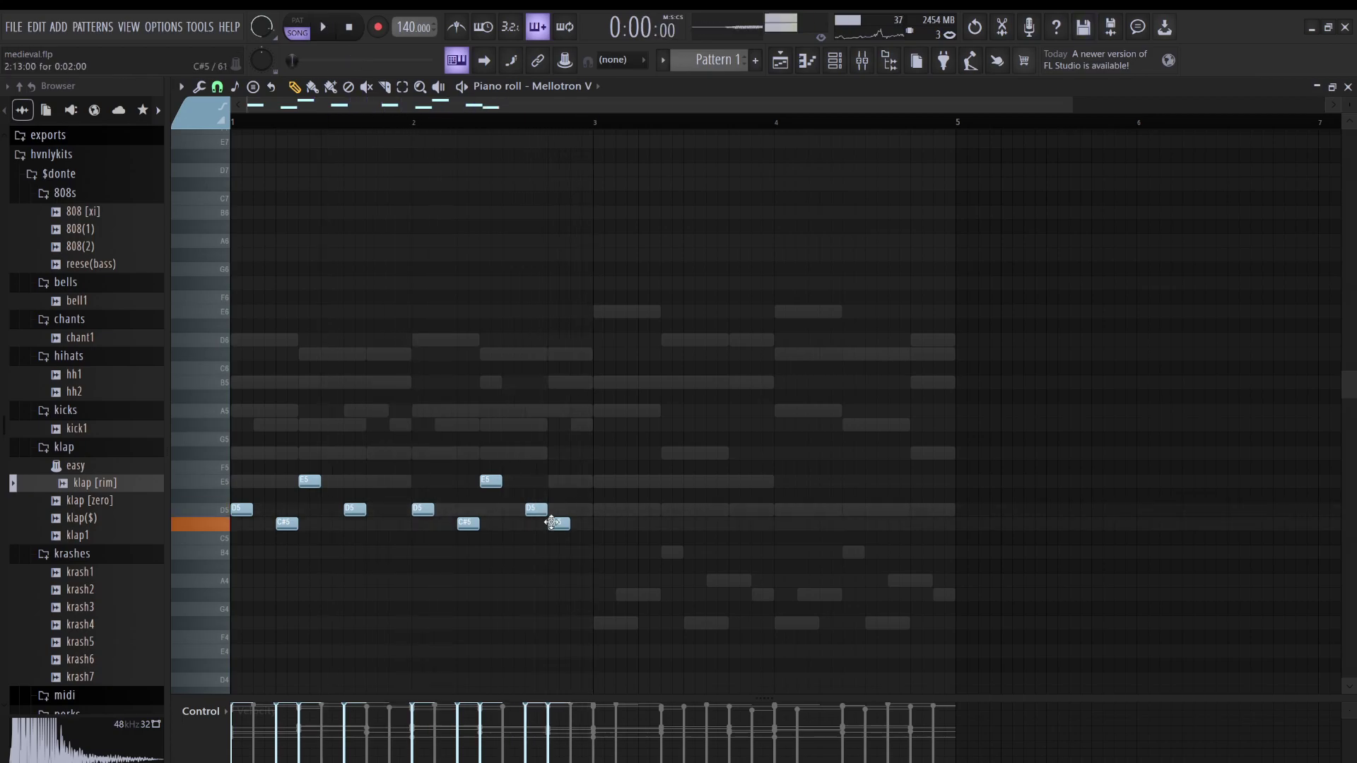
{"action": "left_click", "coordinate": [572, 551]}
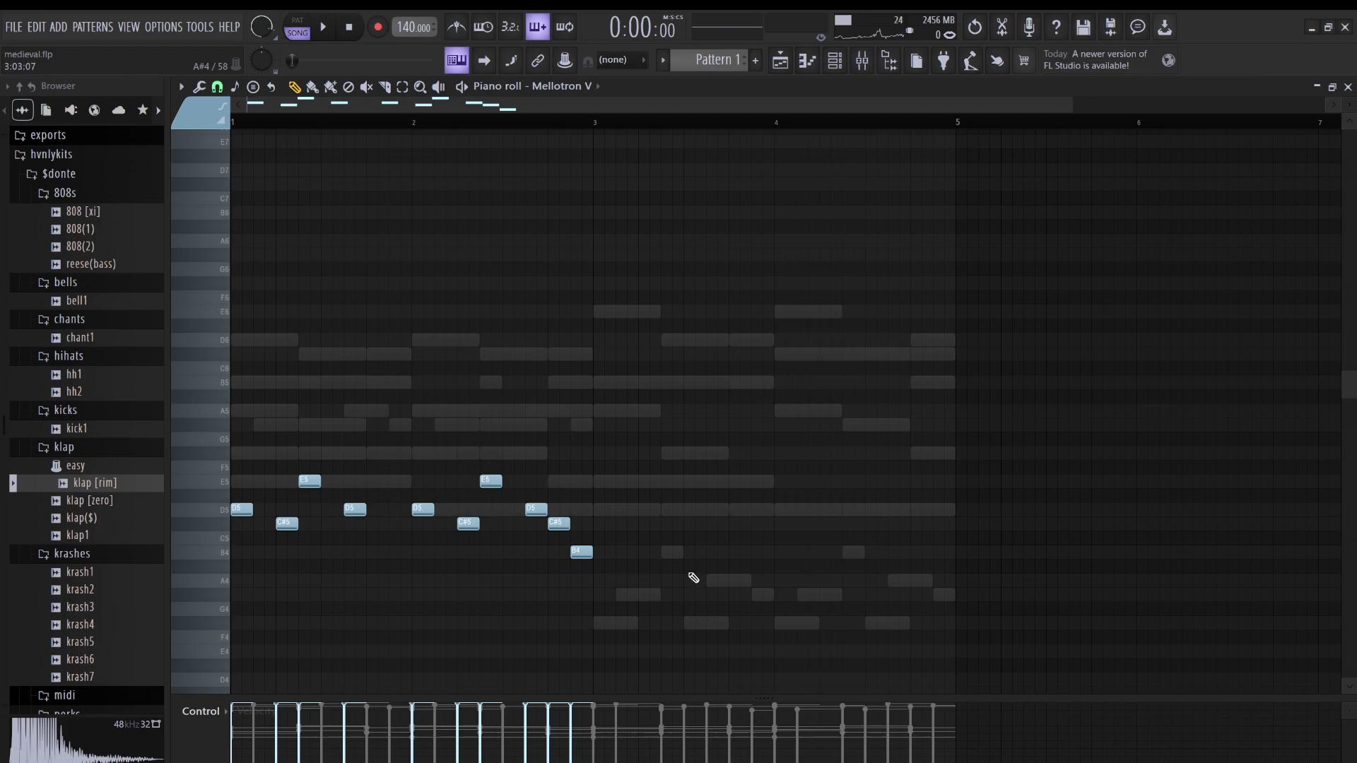
{"action": "key", "text": "ctrl+b"}
{"action": "left_click", "coordinate": [674, 555]}
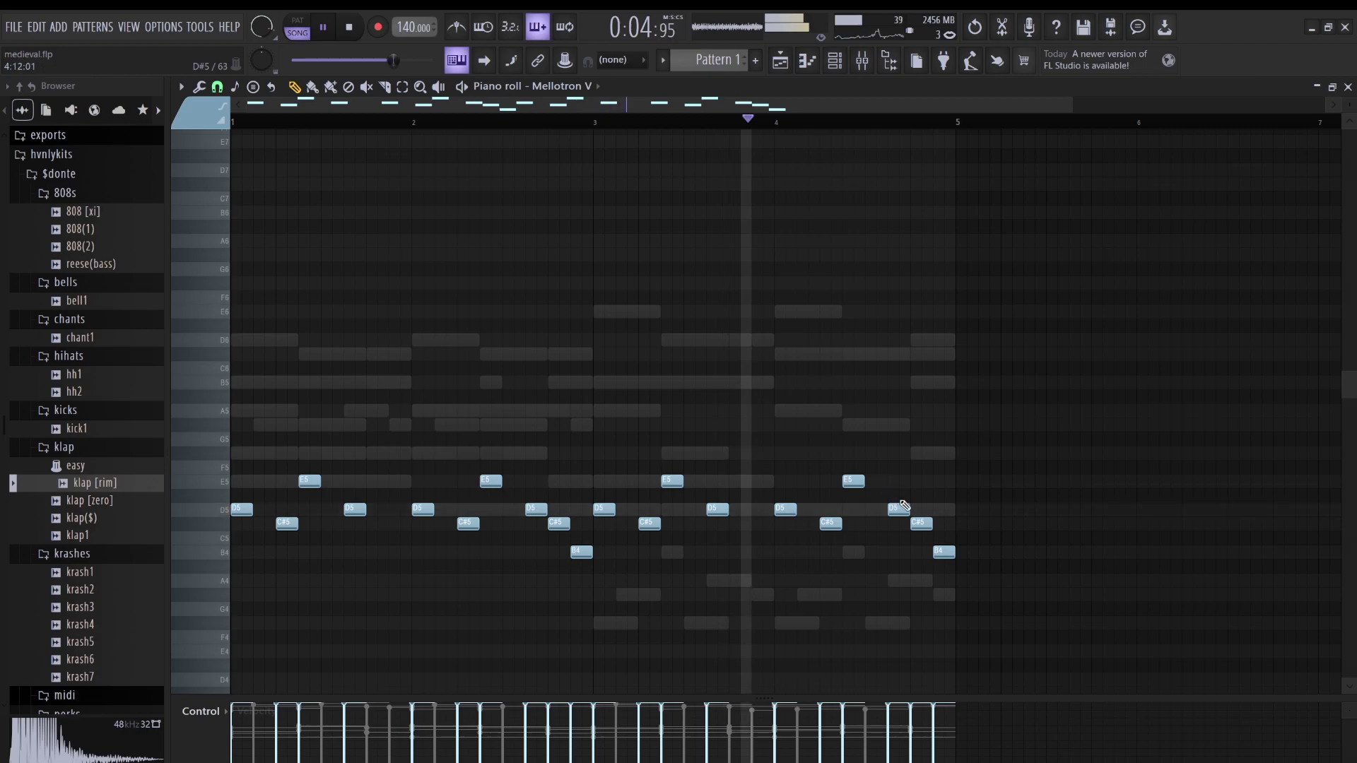
- Raise the second D5 note of bar 4 to F#5
{"action": "left_click", "coordinate": [899, 467]}
{"action": "key", "text": "shift+Up"}
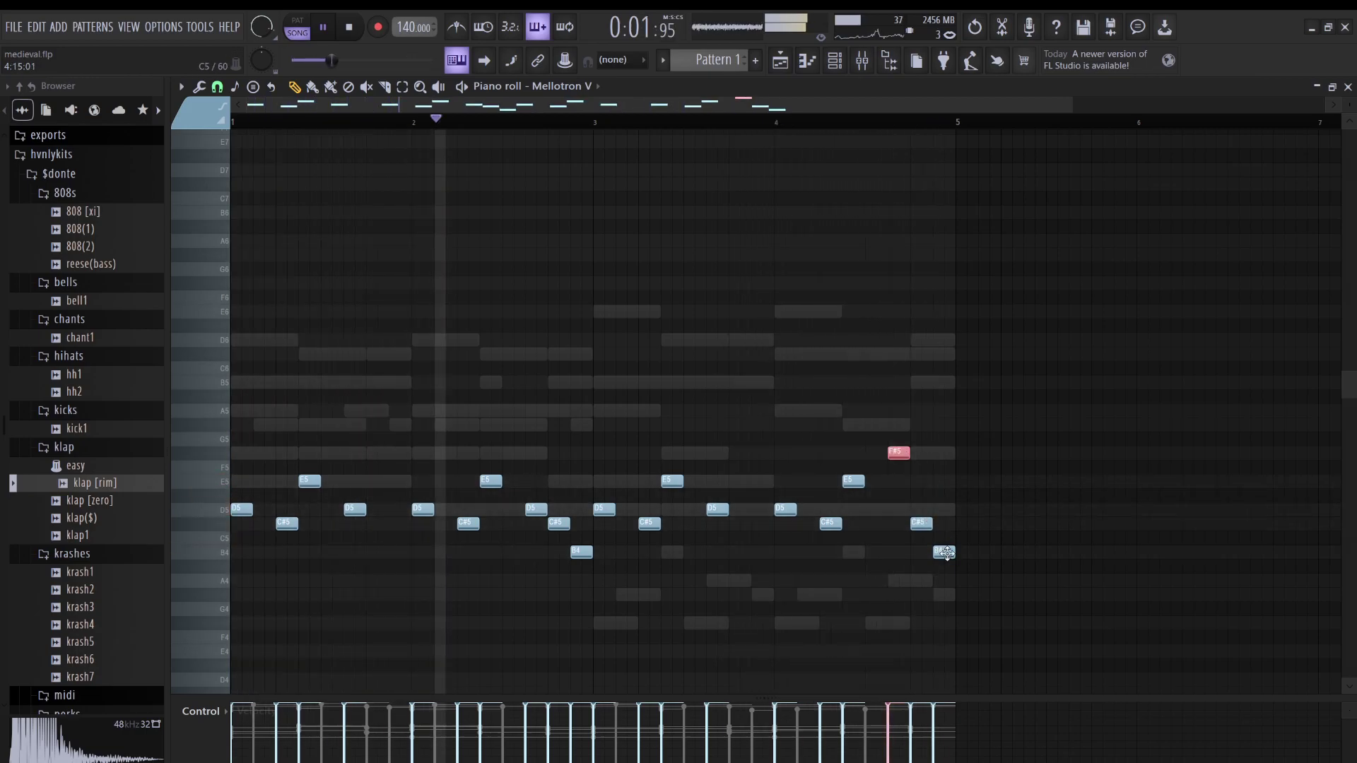
- Lower the second-to-last note of bar 4 to B4 and raise the bar's final note to E5
{"action": "left_click", "coordinate": [925, 523]}
{"action": "key", "text": "shift+Down"}
{"action": "key", "text": "shift+Down"}
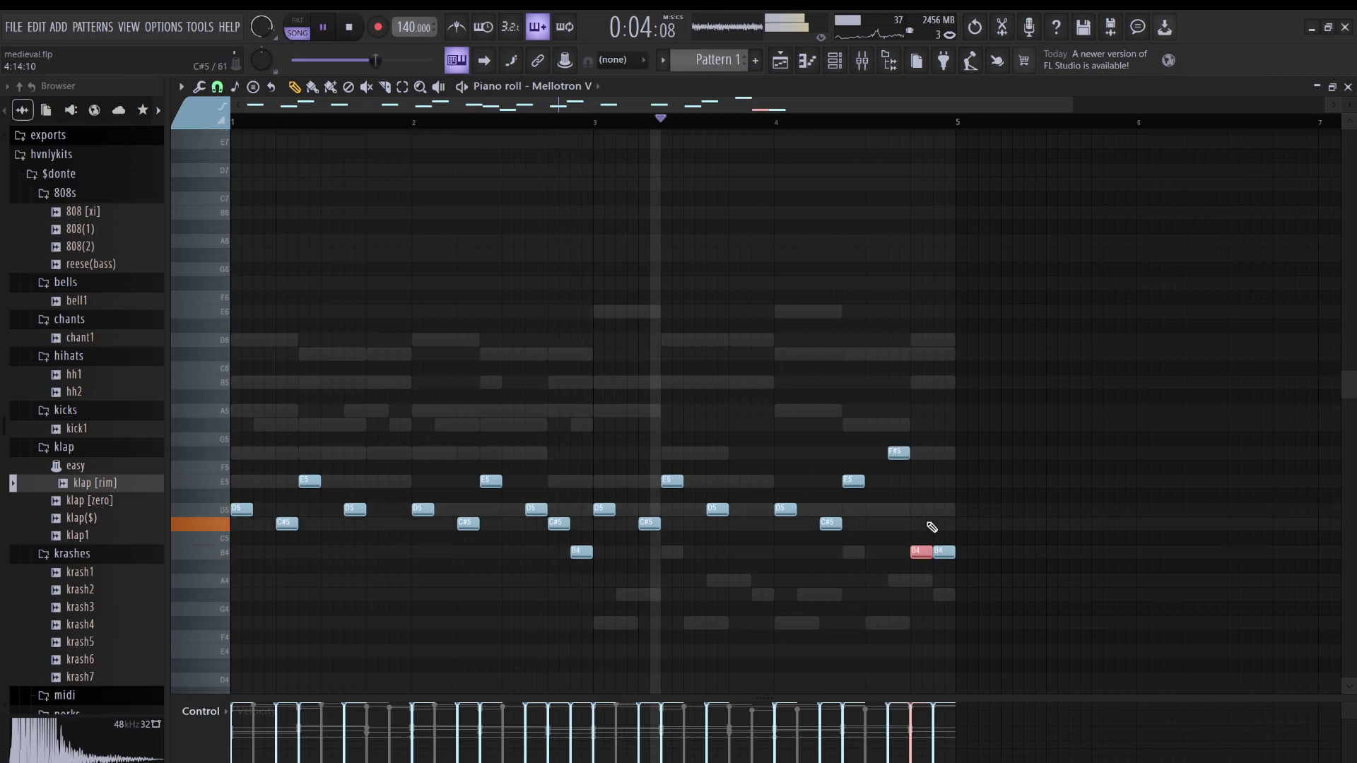
{"action": "left_click", "coordinate": [943, 554]}
{"action": "key", "text": "shift+Up"}
{"action": "key", "text": "shift+Up"}
{"action": "key", "text": "shift+Up"}
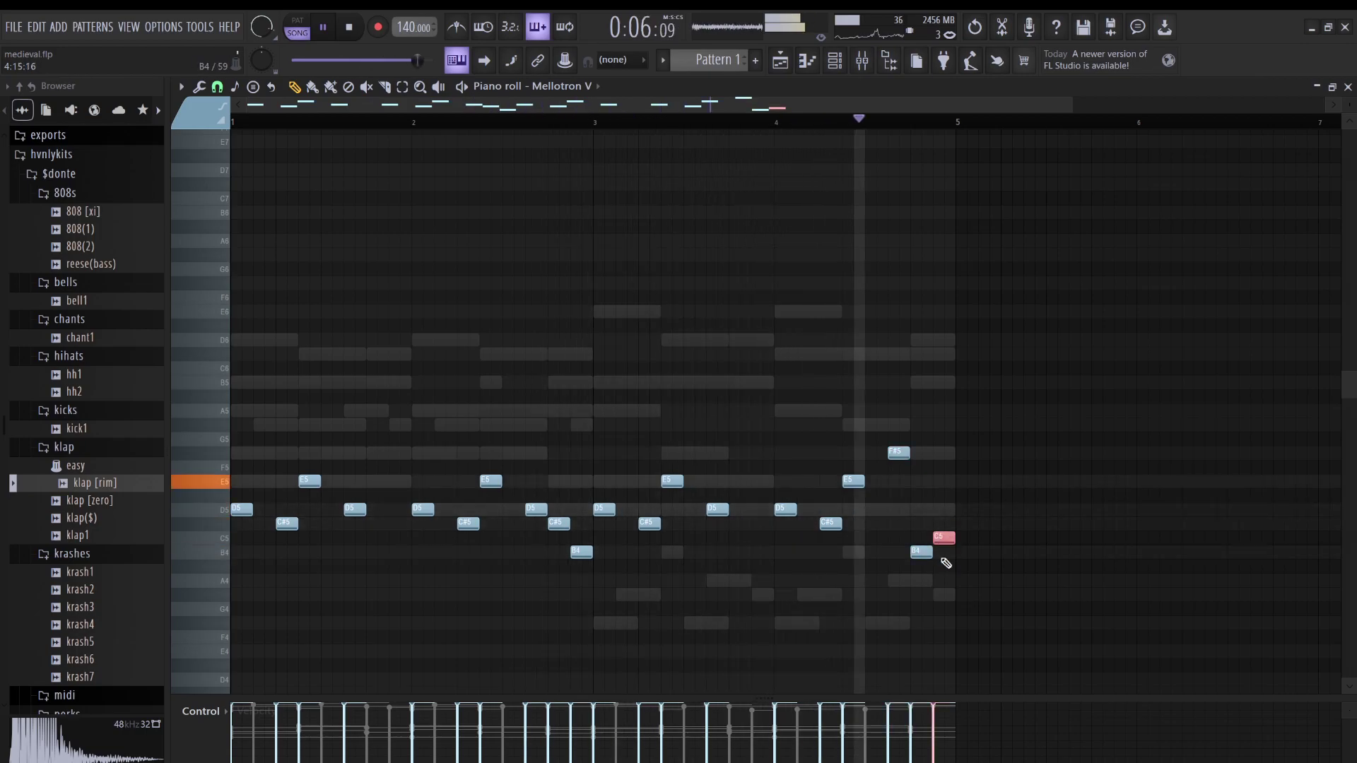
{"action": "key", "text": "shift+Up"}
{"action": "key", "text": "shift+Up"}
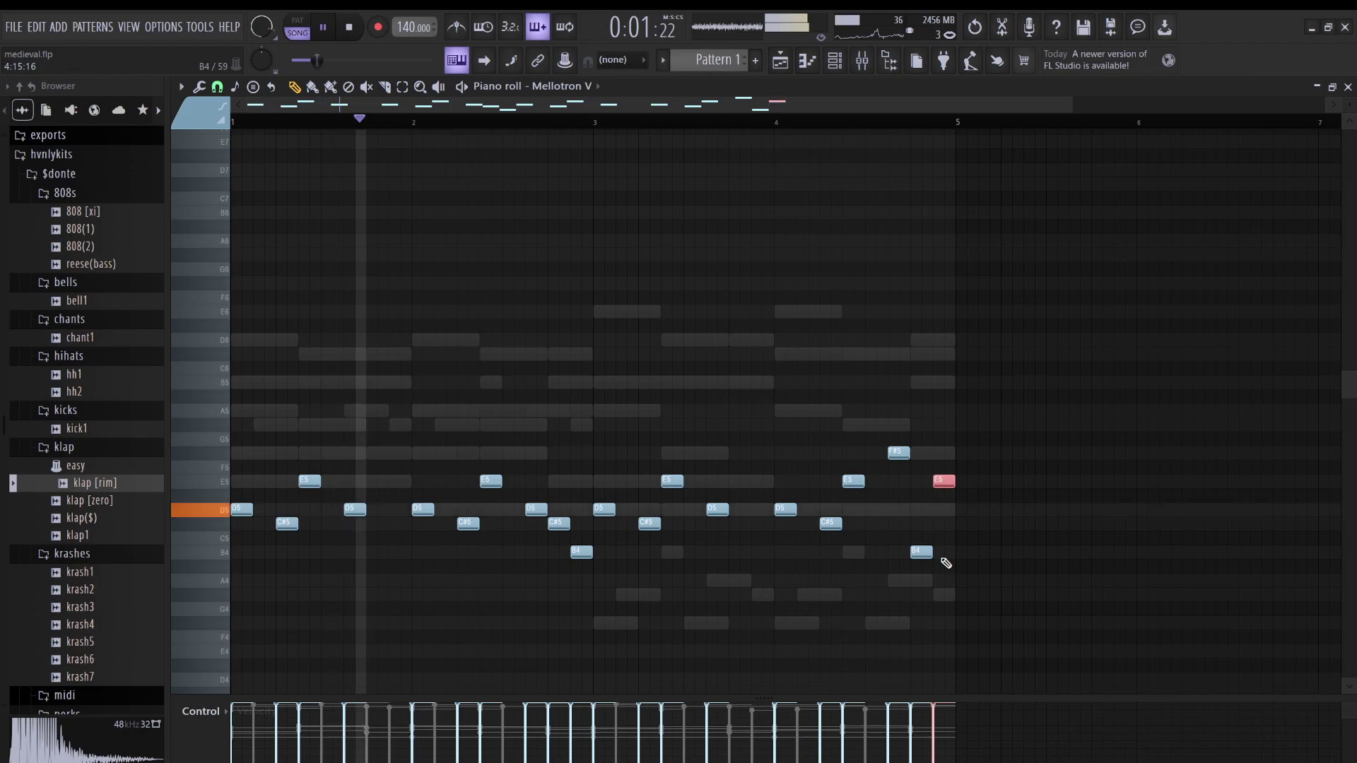
{"action": "key", "text": "ctrl+d"}
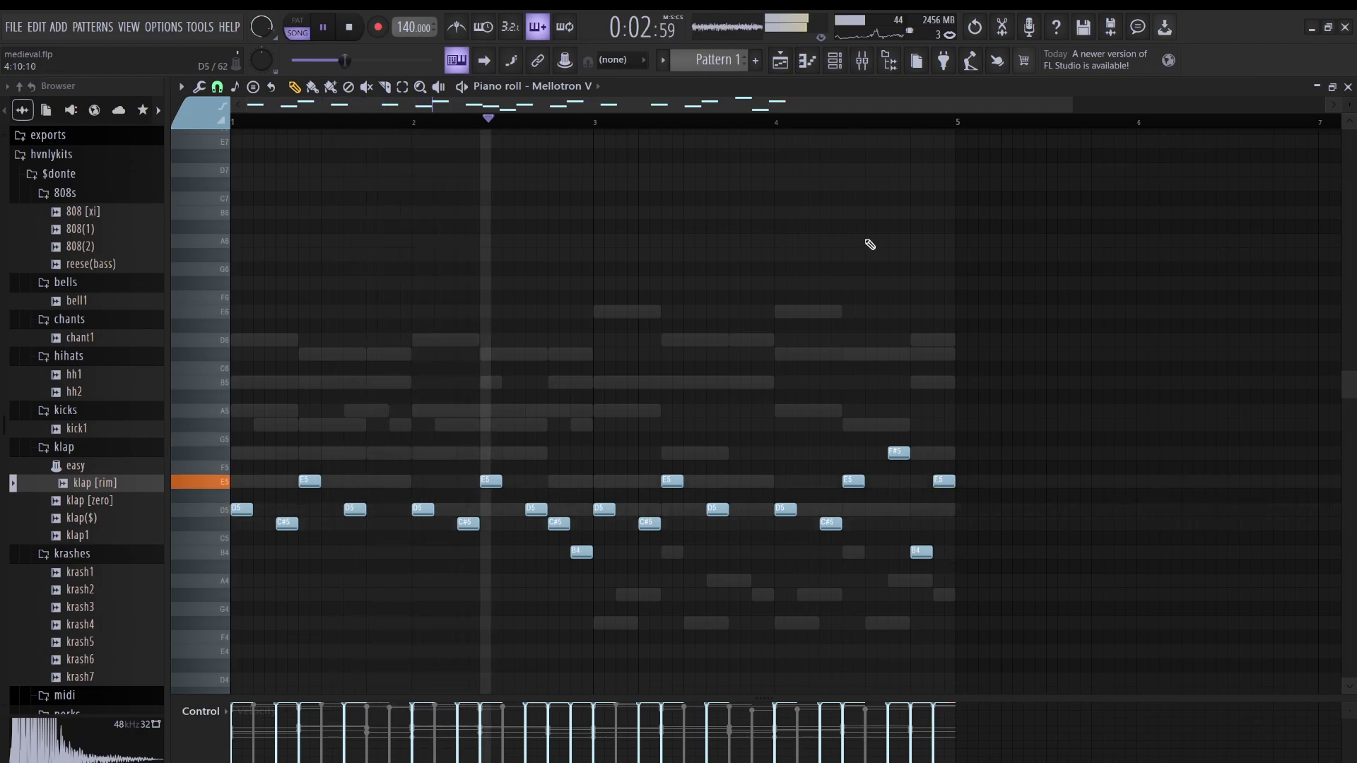
- Copy the brass melody into the fourth Sampler channel and render the soloed Mellotron V part to audio
{"action": "left_click", "coordinate": [837, 62]}
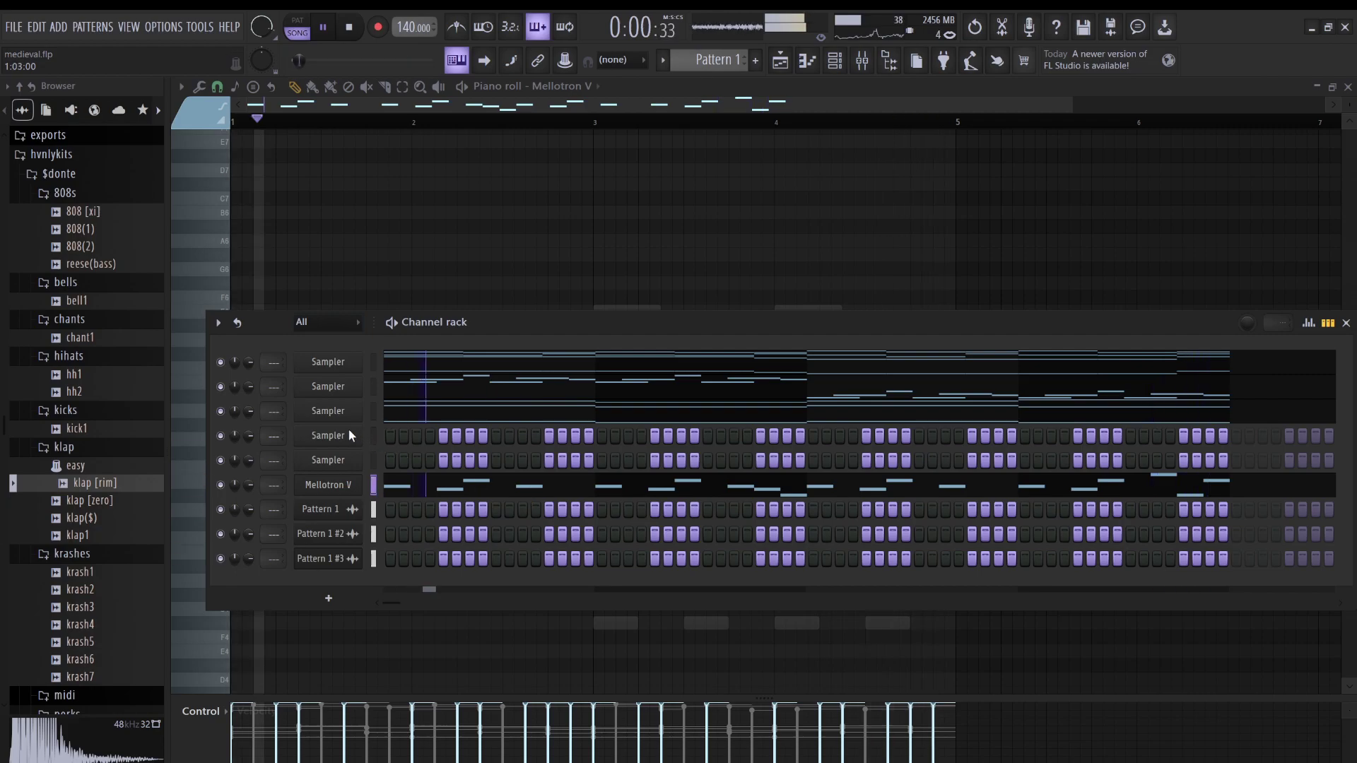
{"action": "key", "text": "ctrl+v"}
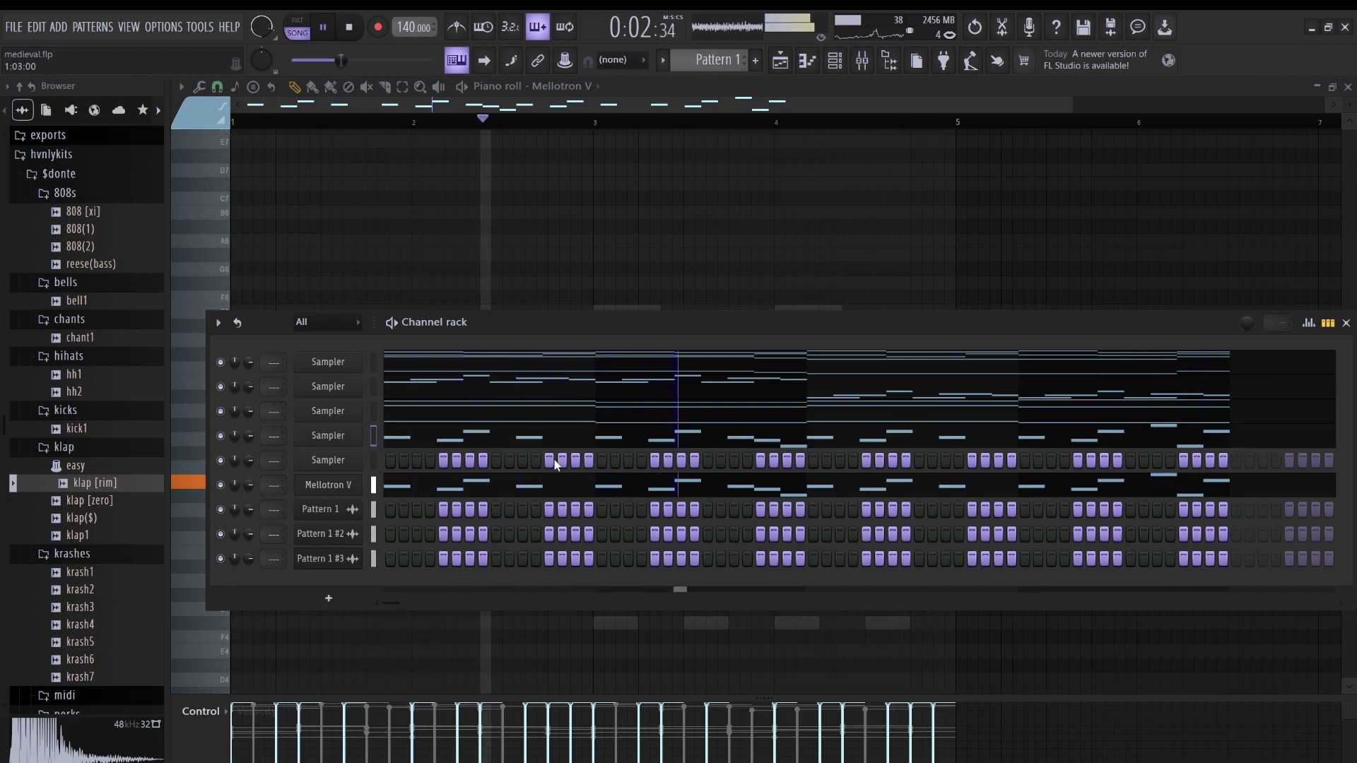
{"action": "left_click", "coordinate": [104, 23]}
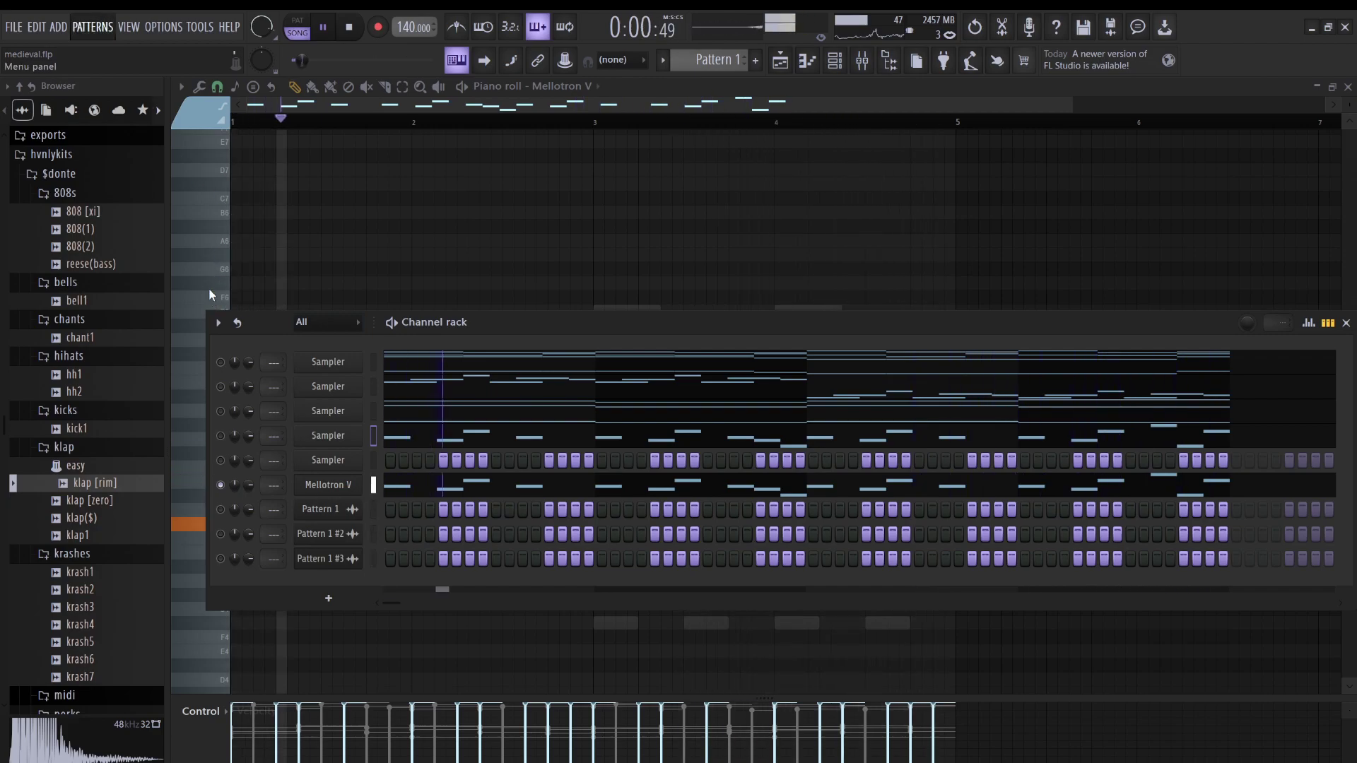
{"action": "key", "text": "space"}
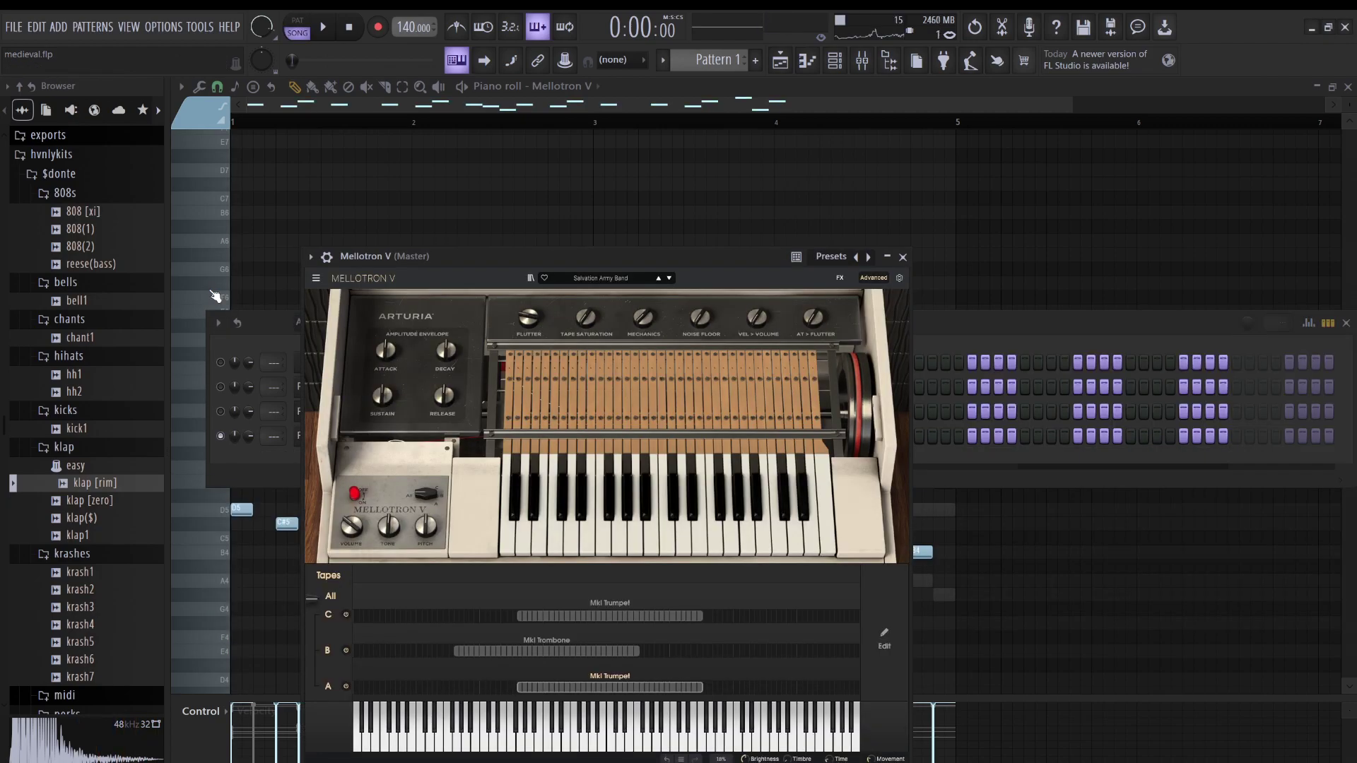
- Show all channels in the channel rack and open the Pattern 1 #4 audio clip's settings to adjust its declicking mode
{"action": "left_click", "coordinate": [255, 348]}
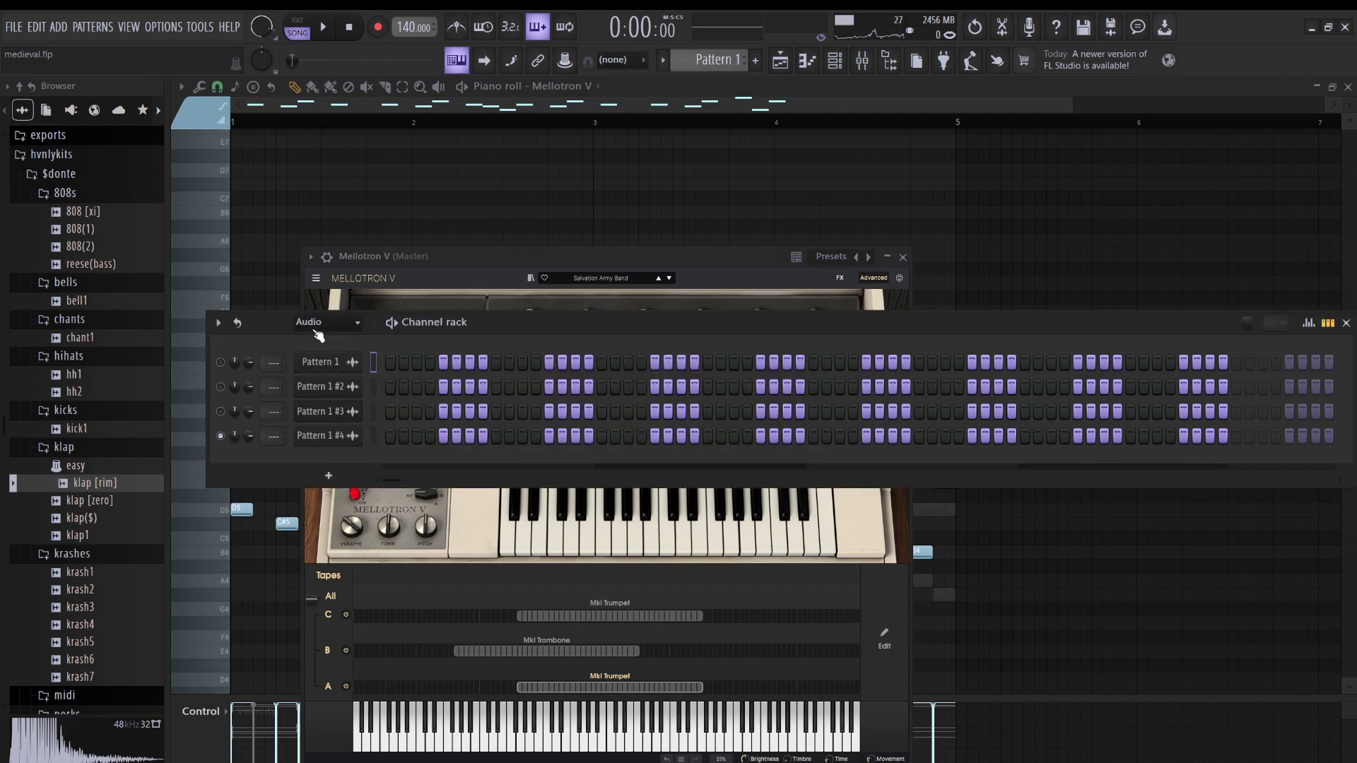
{"action": "left_click", "coordinate": [327, 322]}
{"action": "left_click", "coordinate": [328, 341]}
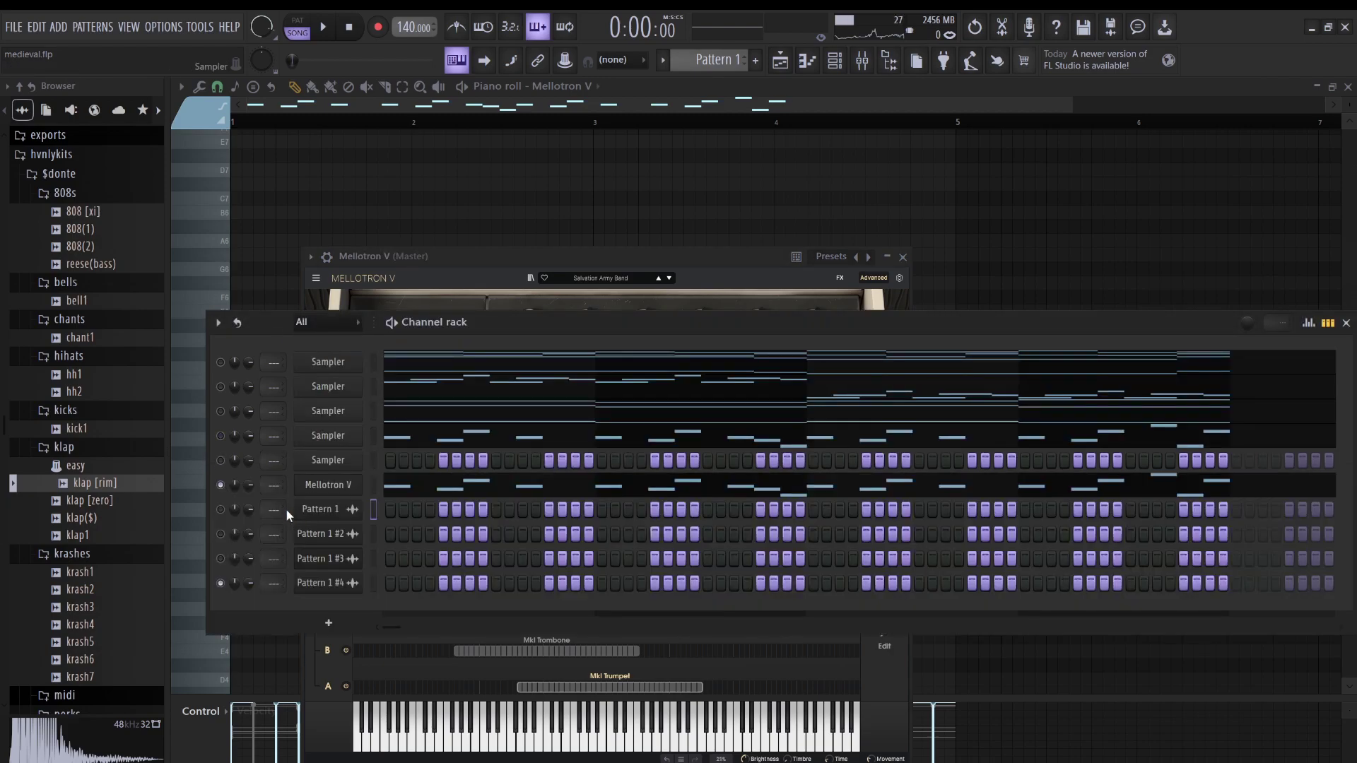
{"action": "left_click", "coordinate": [346, 584]}
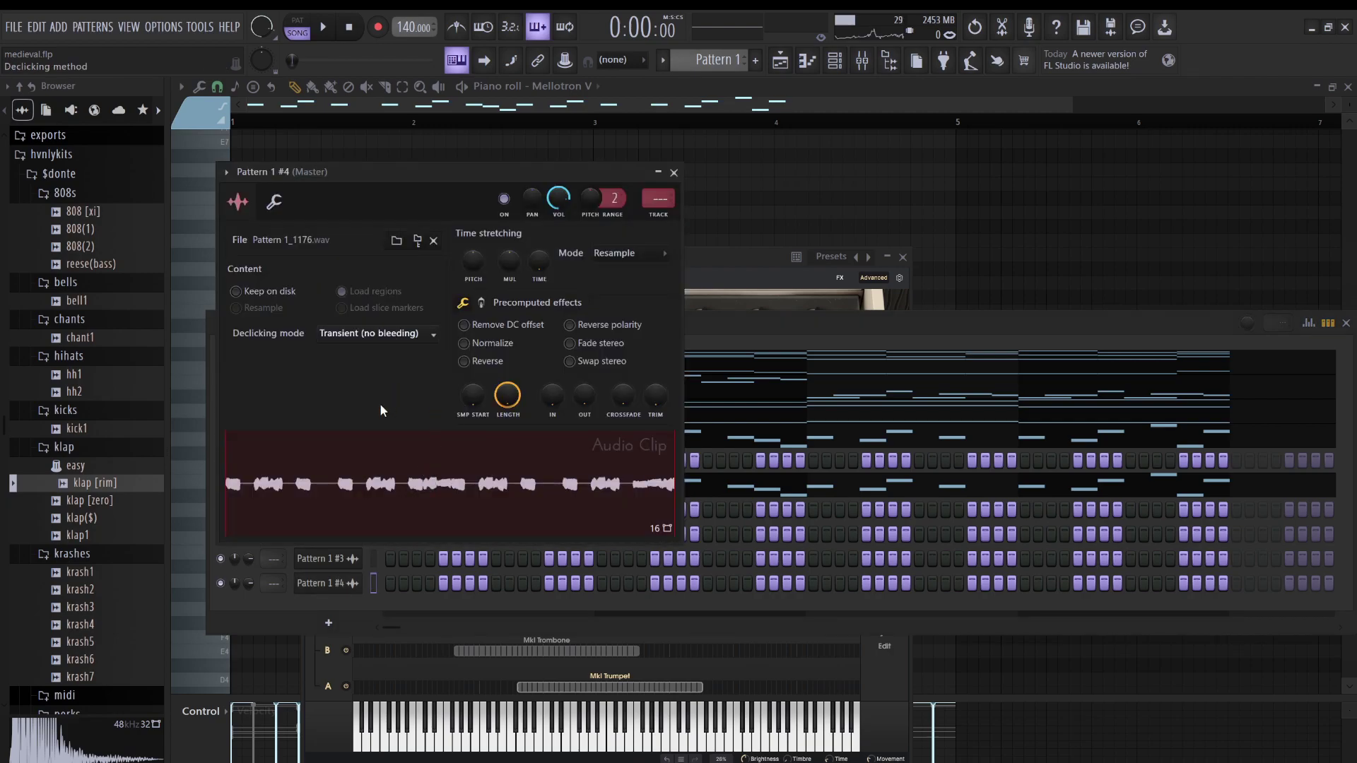
- Place the Pattern 1 #4 clip on Track 4 at bar 1, and play the arrangement with Mellotron V muted
{"action": "left_click", "coordinate": [780, 60]}
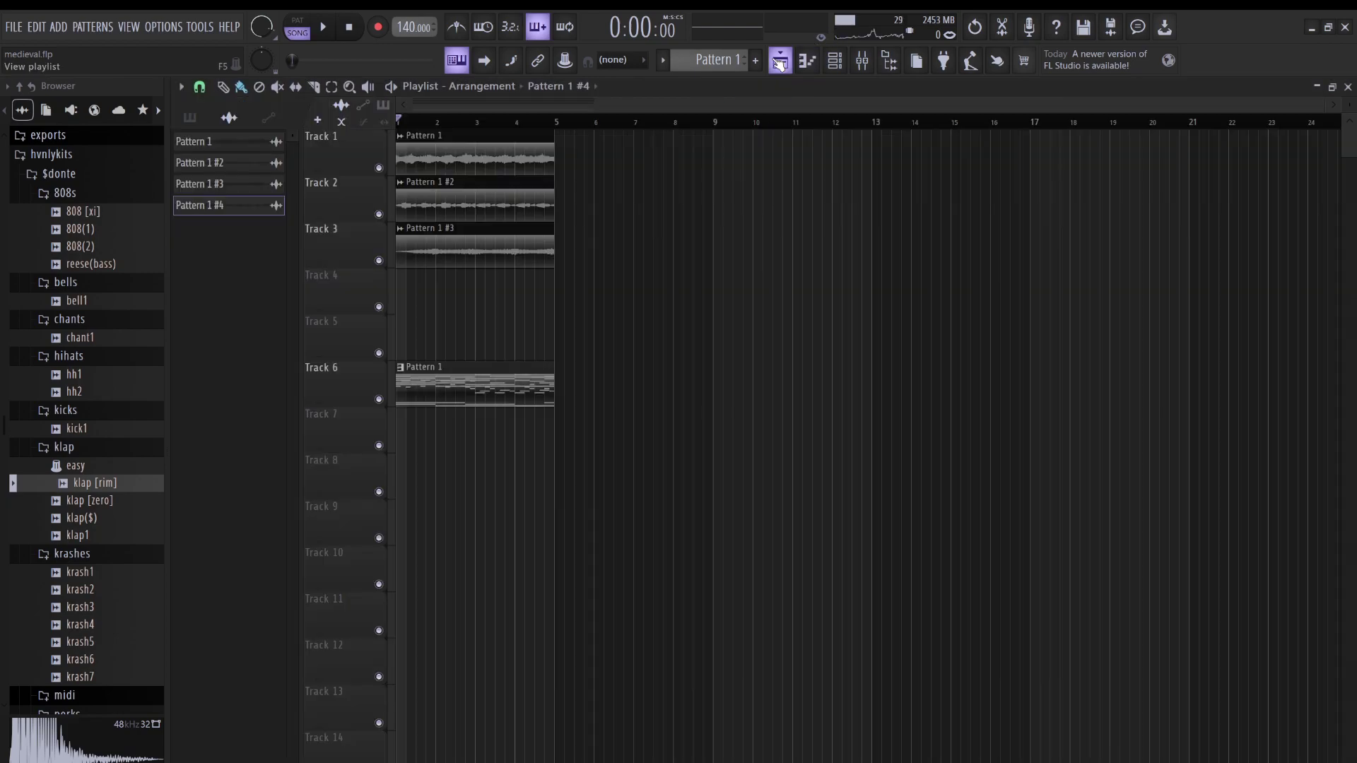
{"action": "left_click_drag", "start_coordinate": [226, 209], "coordinate": [404, 305]}
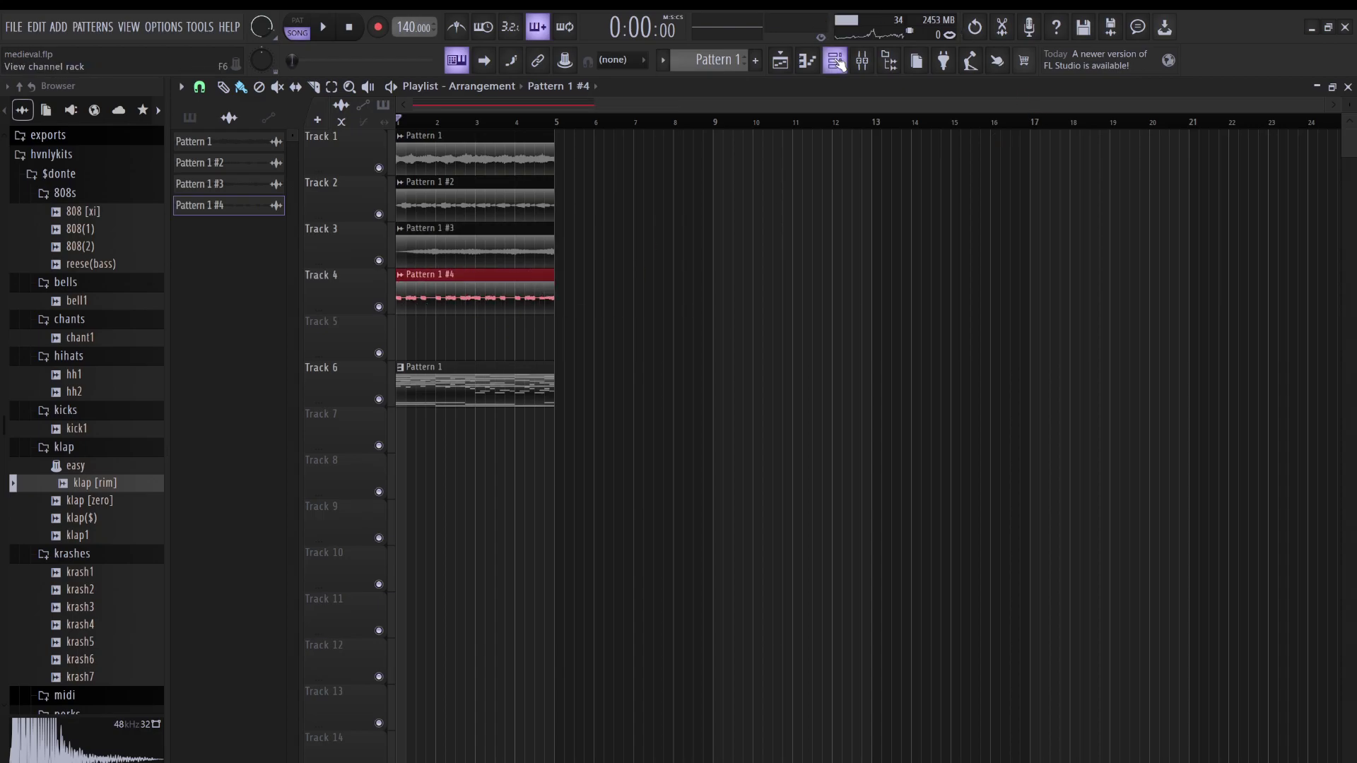
{"action": "left_click", "coordinate": [835, 60]}
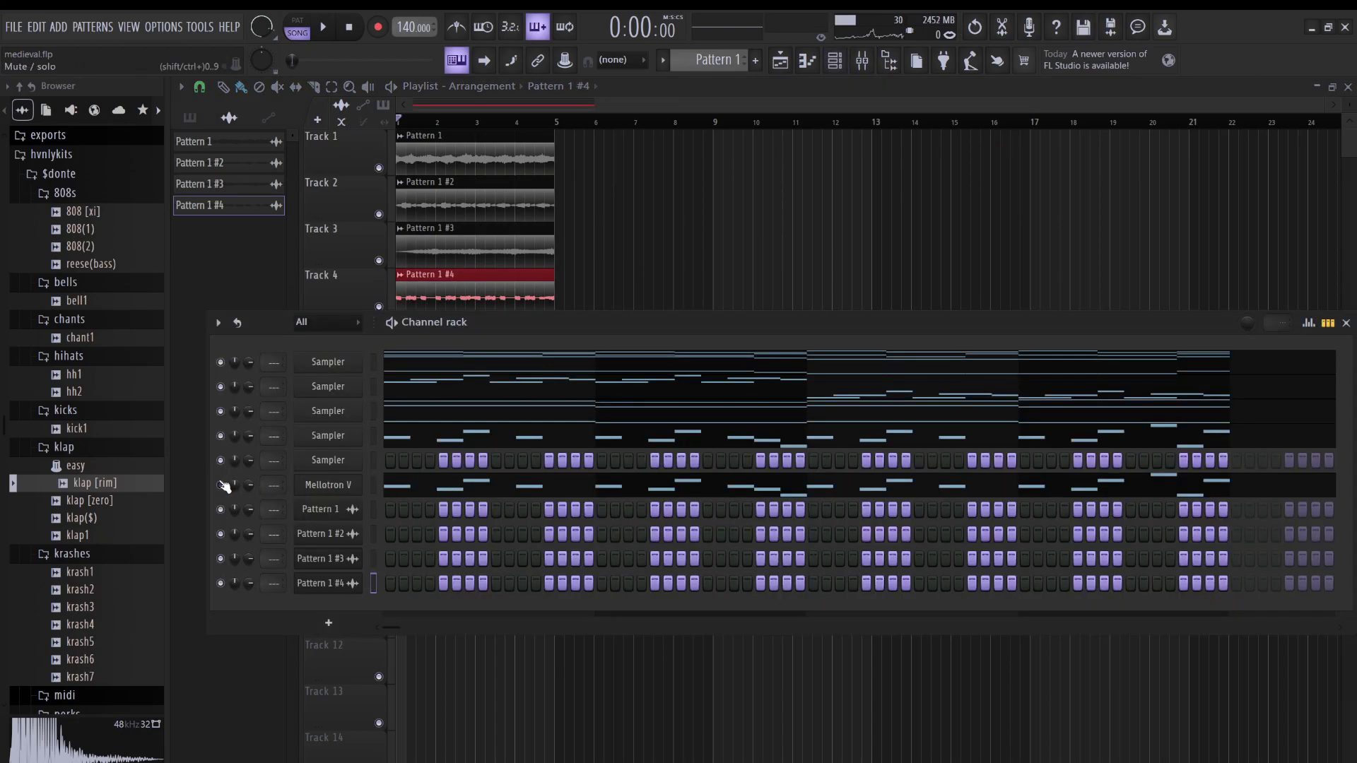
{"action": "key", "text": "space"}
{"action": "right_click", "coordinate": [684, 232]}
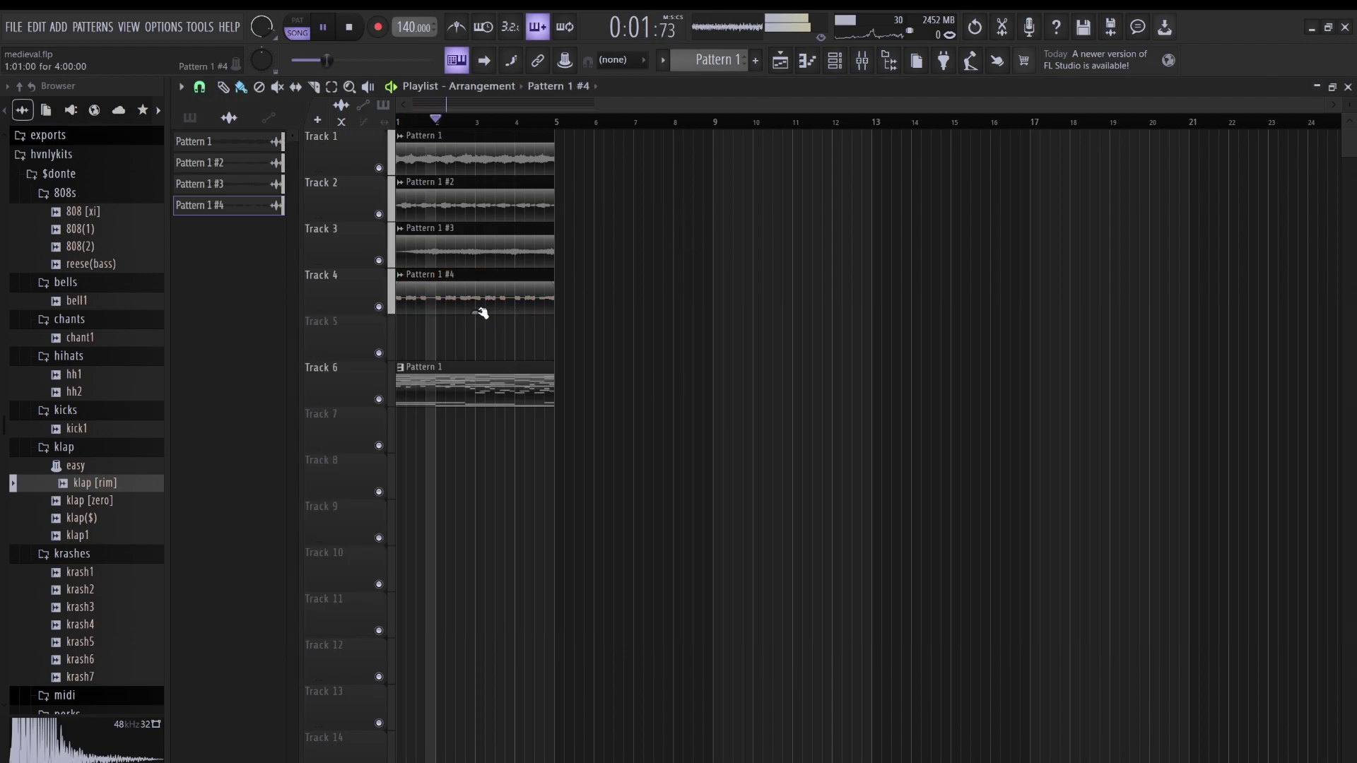
- Clear the notes from the Mellotron V channel and unmute it
{"action": "left_click", "coordinate": [835, 60]}
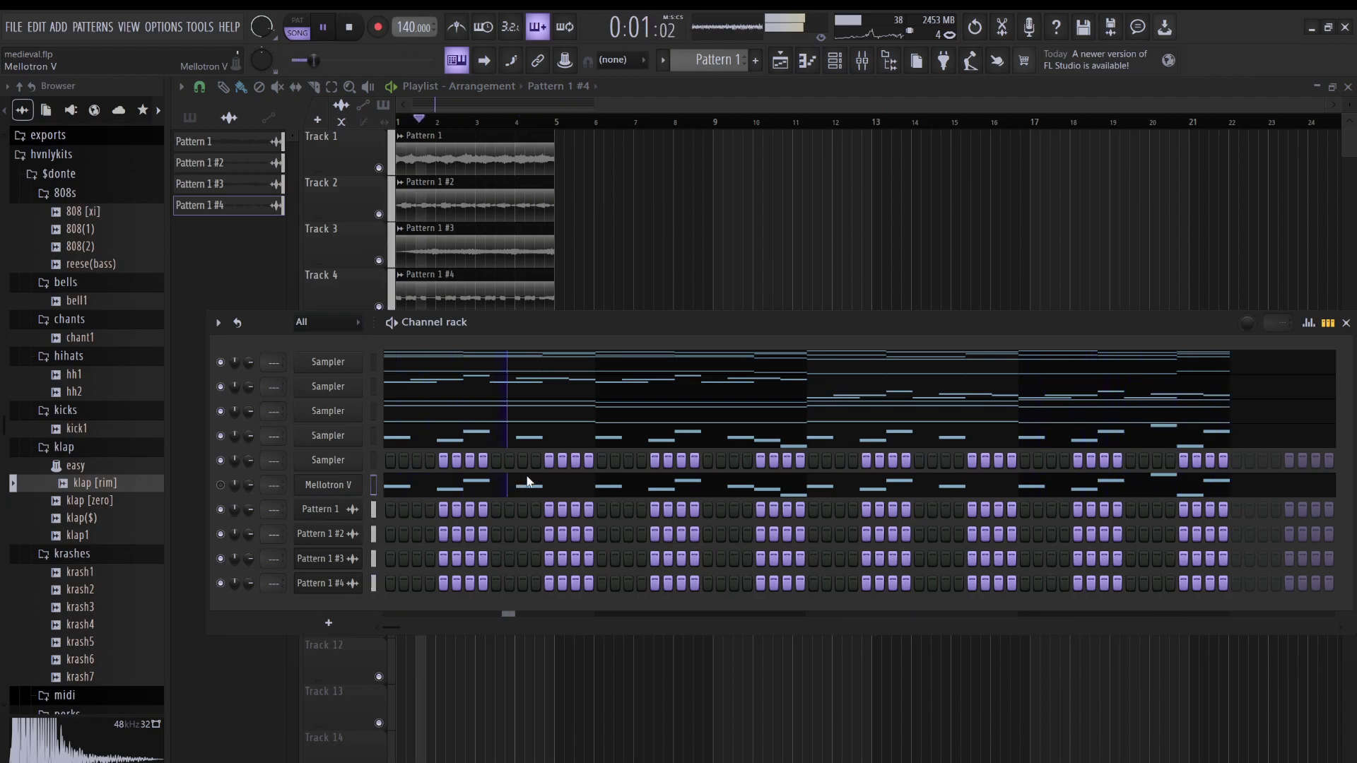
{"action": "right_click", "coordinate": [533, 485]}
{"action": "left_click", "coordinate": [222, 485]}
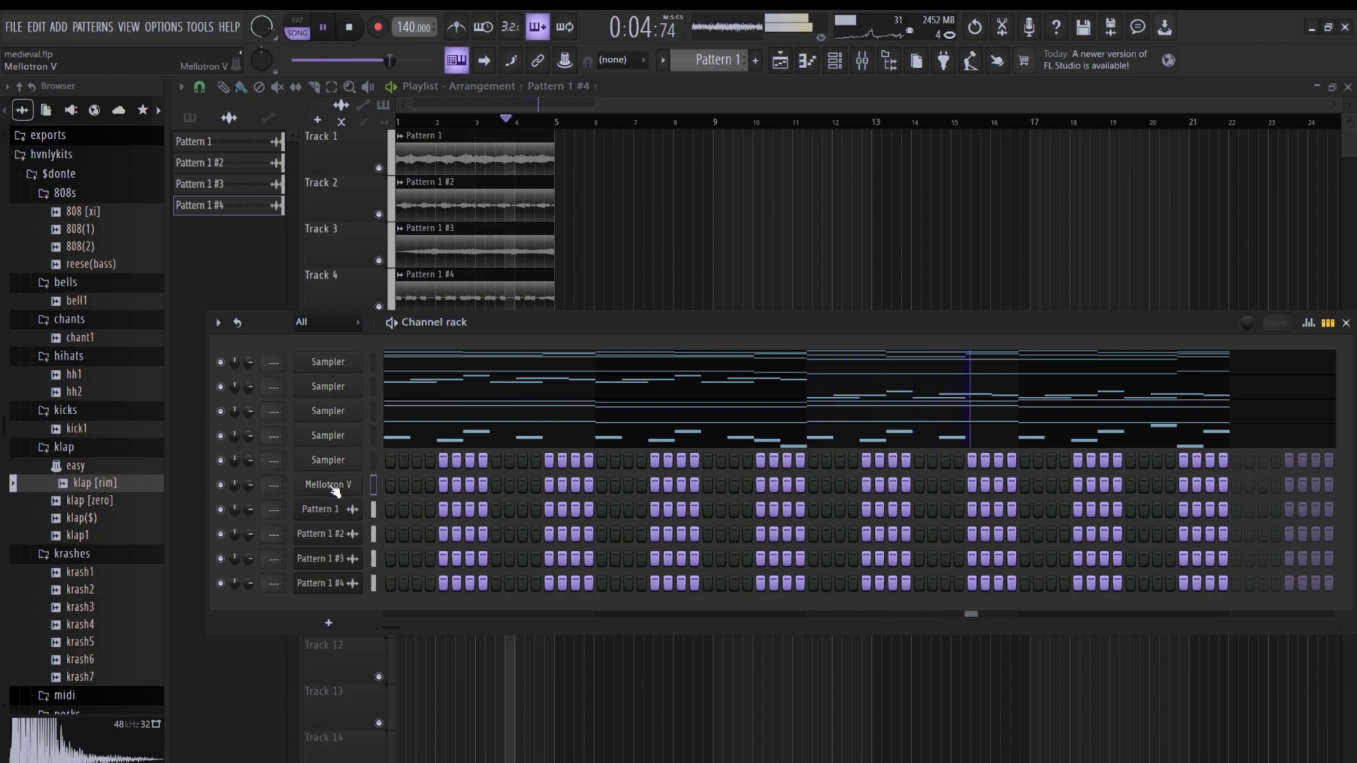
- Load the No Strawberries preset in Mellotron V, and open its piano roll with playback stopped
{"action": "left_click", "coordinate": [328, 484]}
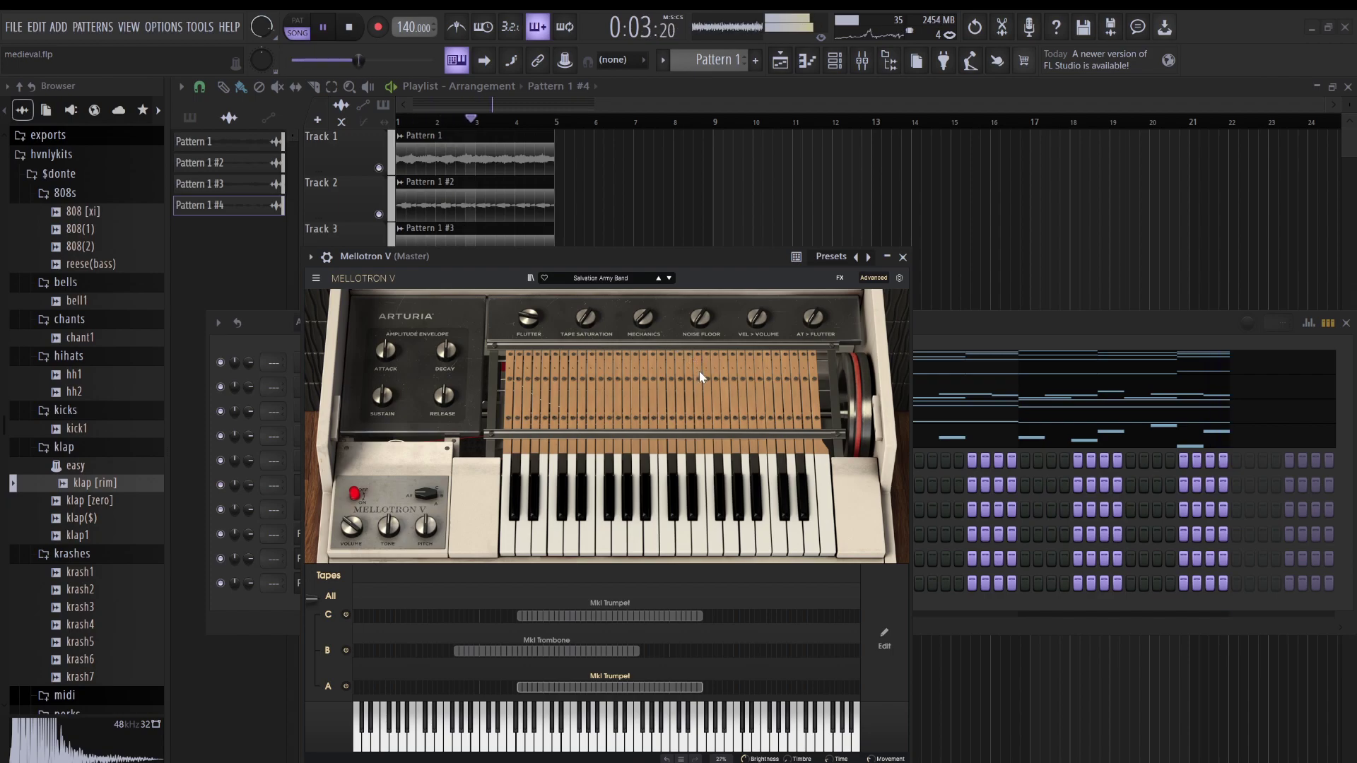
{"action": "left_click", "coordinate": [948, 317]}
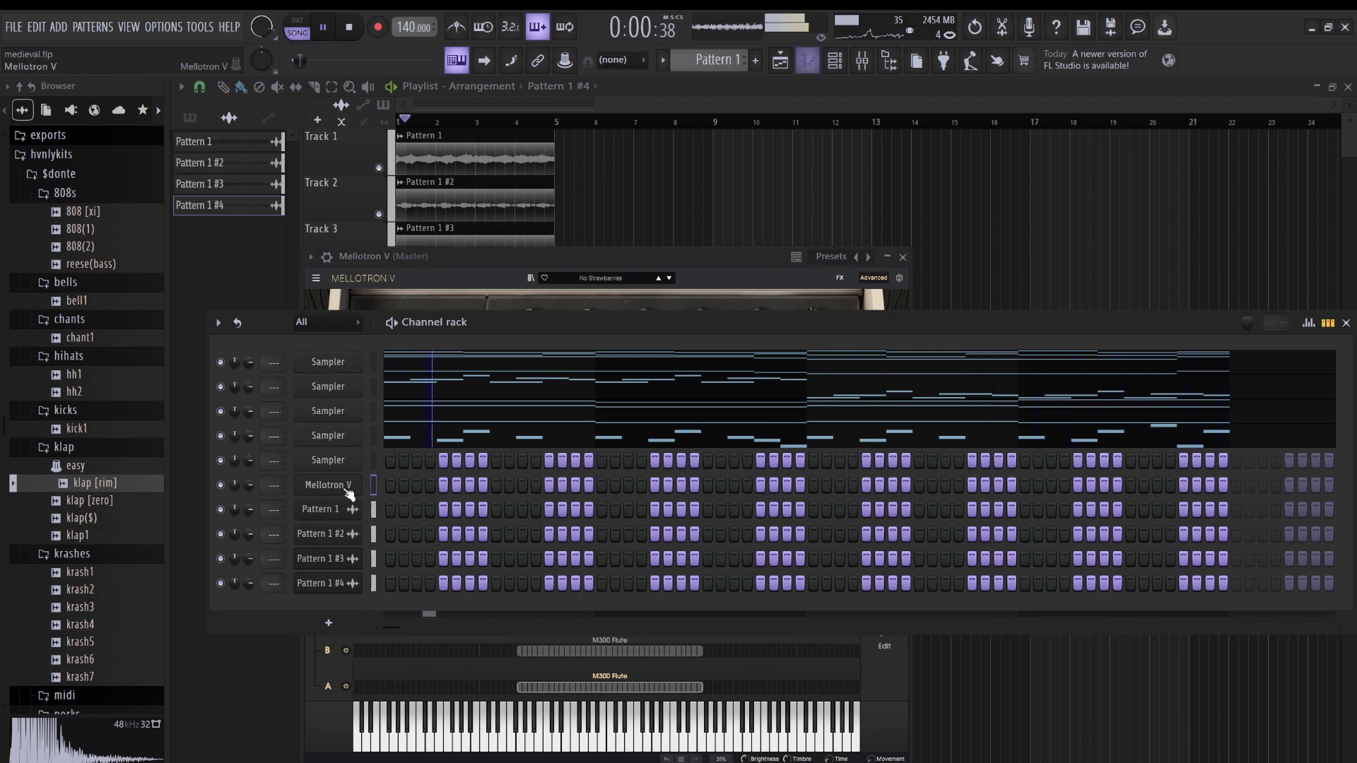
{"action": "key", "text": "F7"}
{"action": "scroll", "coordinate": [346, 431], "scroll_direction": "down", "scroll_amount": 5}
{"action": "key", "text": "space"}
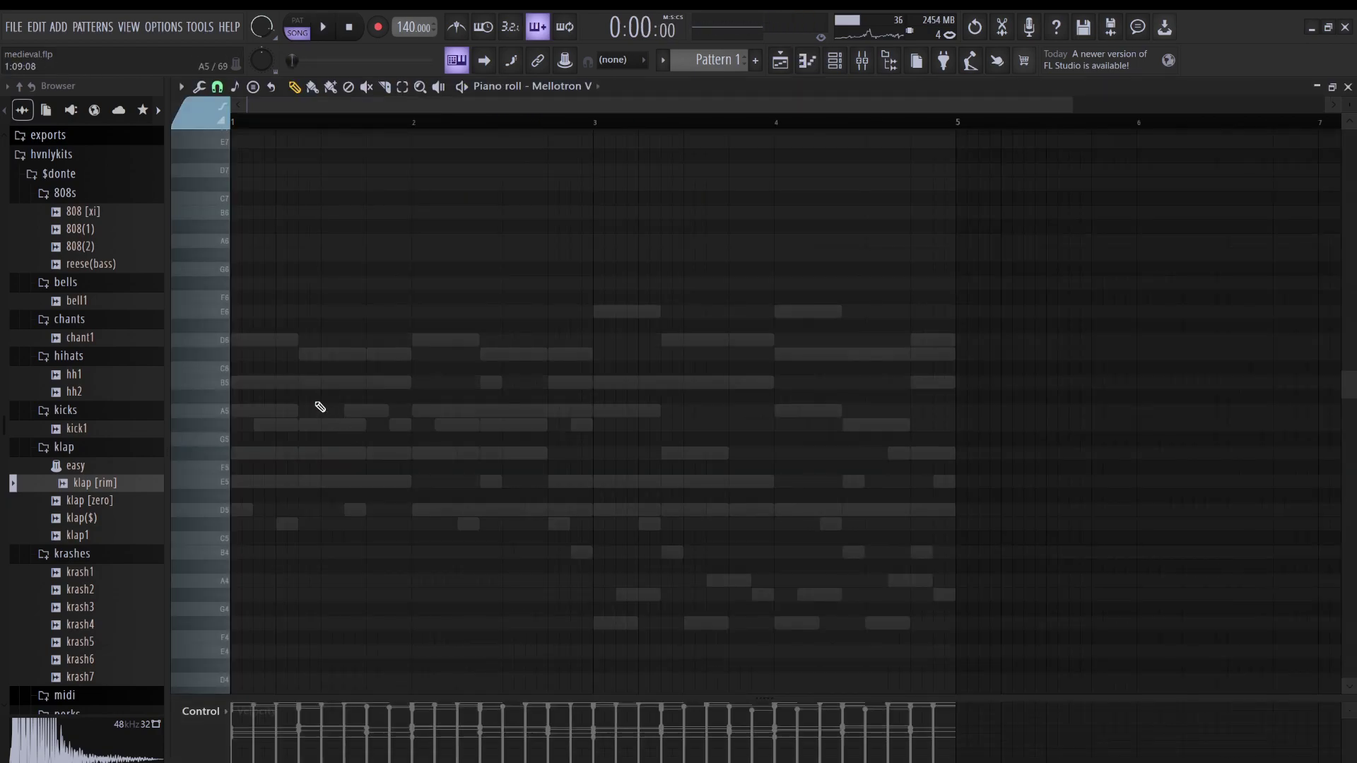
- Add E5 and G#5 notes at the start of bar 1 and extend both across the full bar
{"action": "left_click_drag", "start_coordinate": [250, 388], "coordinate": [238, 485]}
{"action": "left_click", "coordinate": [241, 429]}
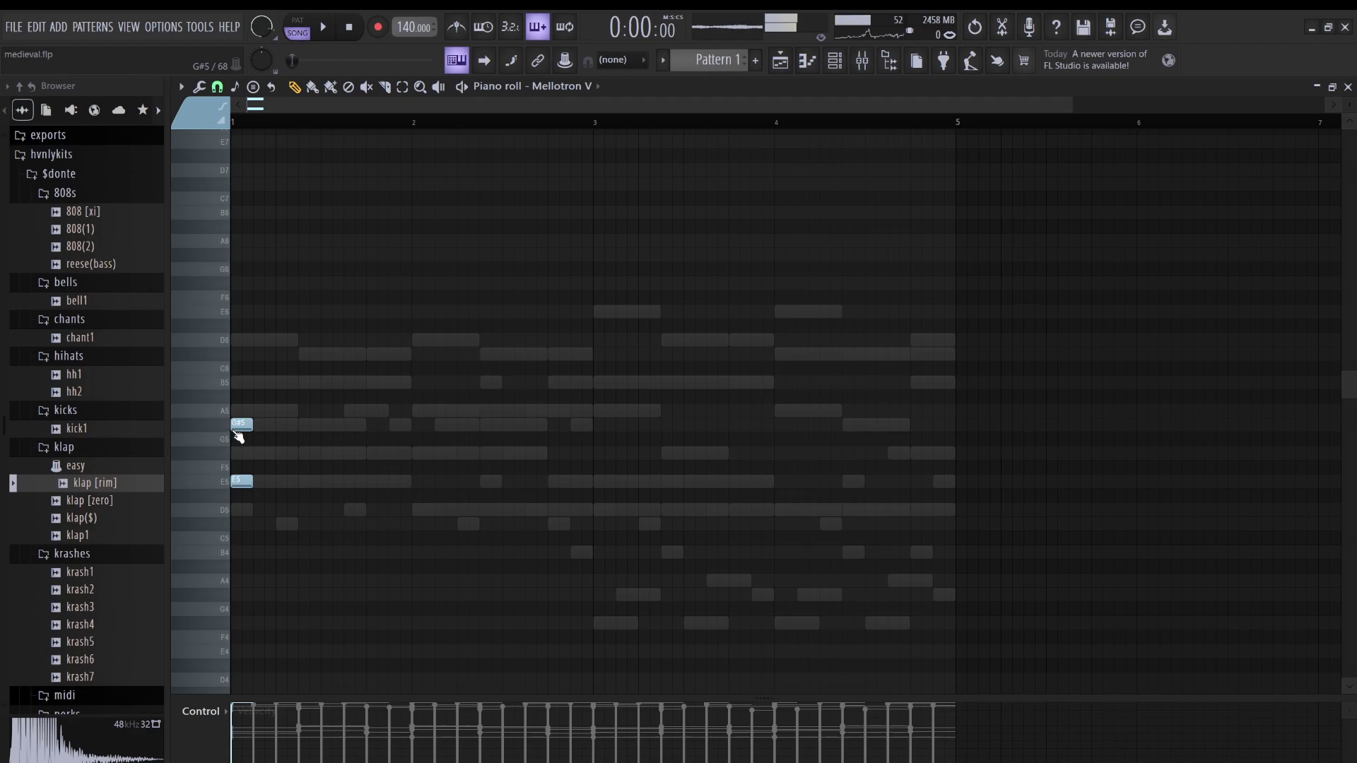
{"action": "key", "text": "ctrl+a"}
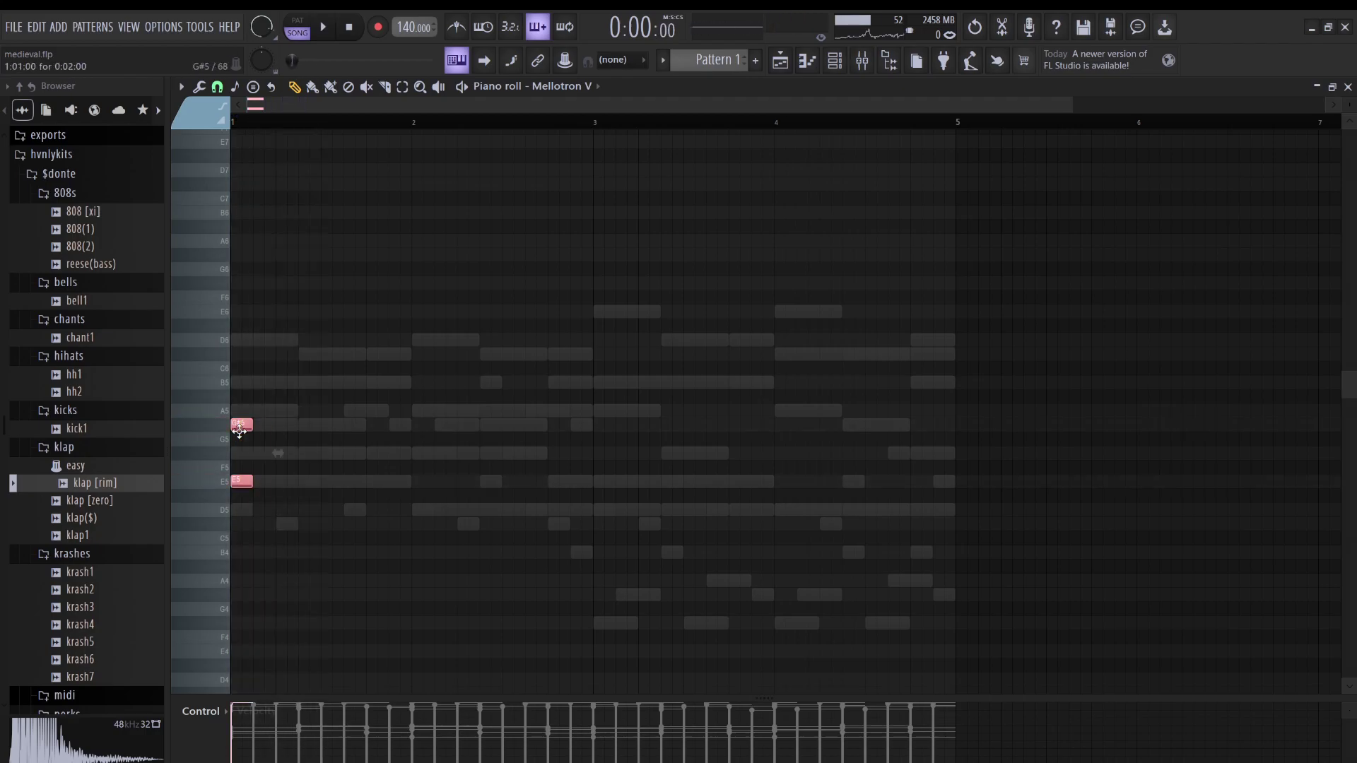
{"action": "left_click_drag", "start_coordinate": [260, 424], "coordinate": [409, 428]}
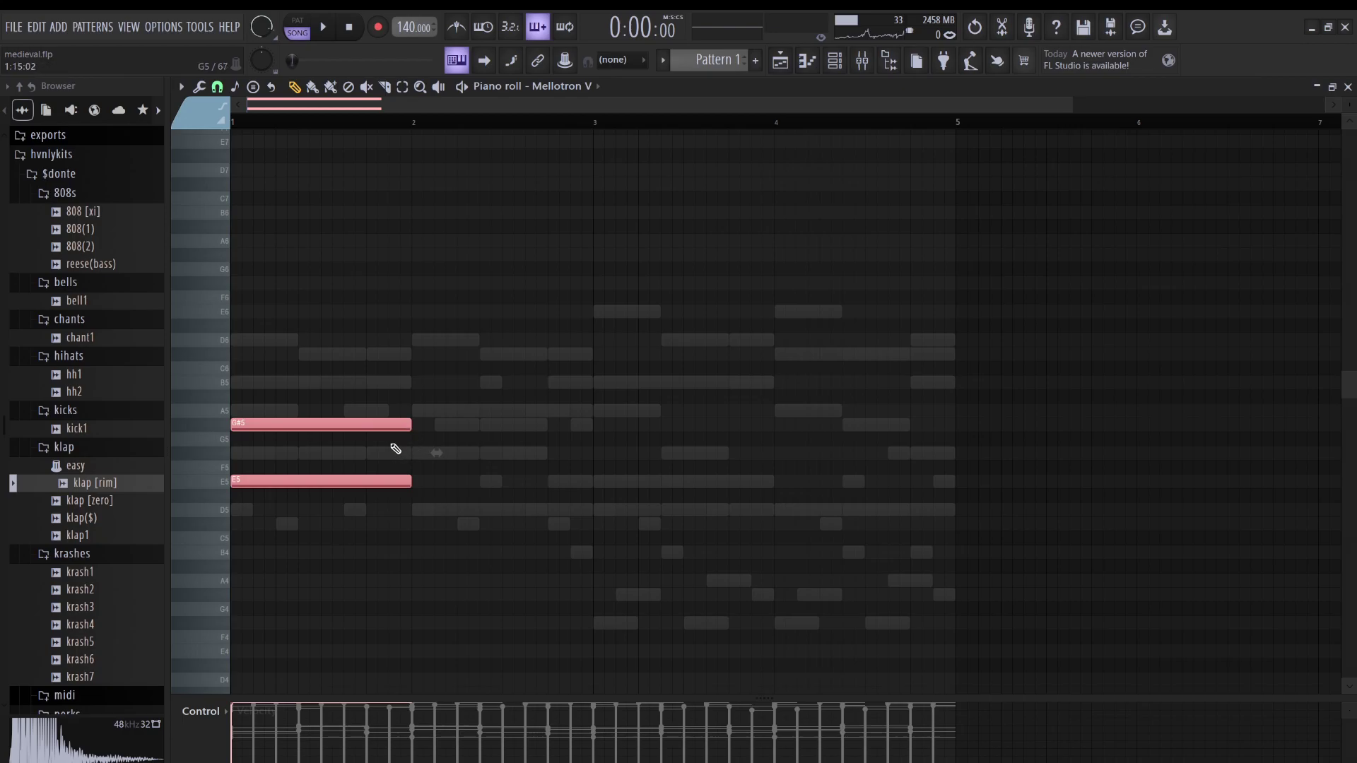
- Duplicate the bar 1 chord into bar 2 and lower the copied G#5 note to F#5
{"action": "key", "text": "ctrl+d"}
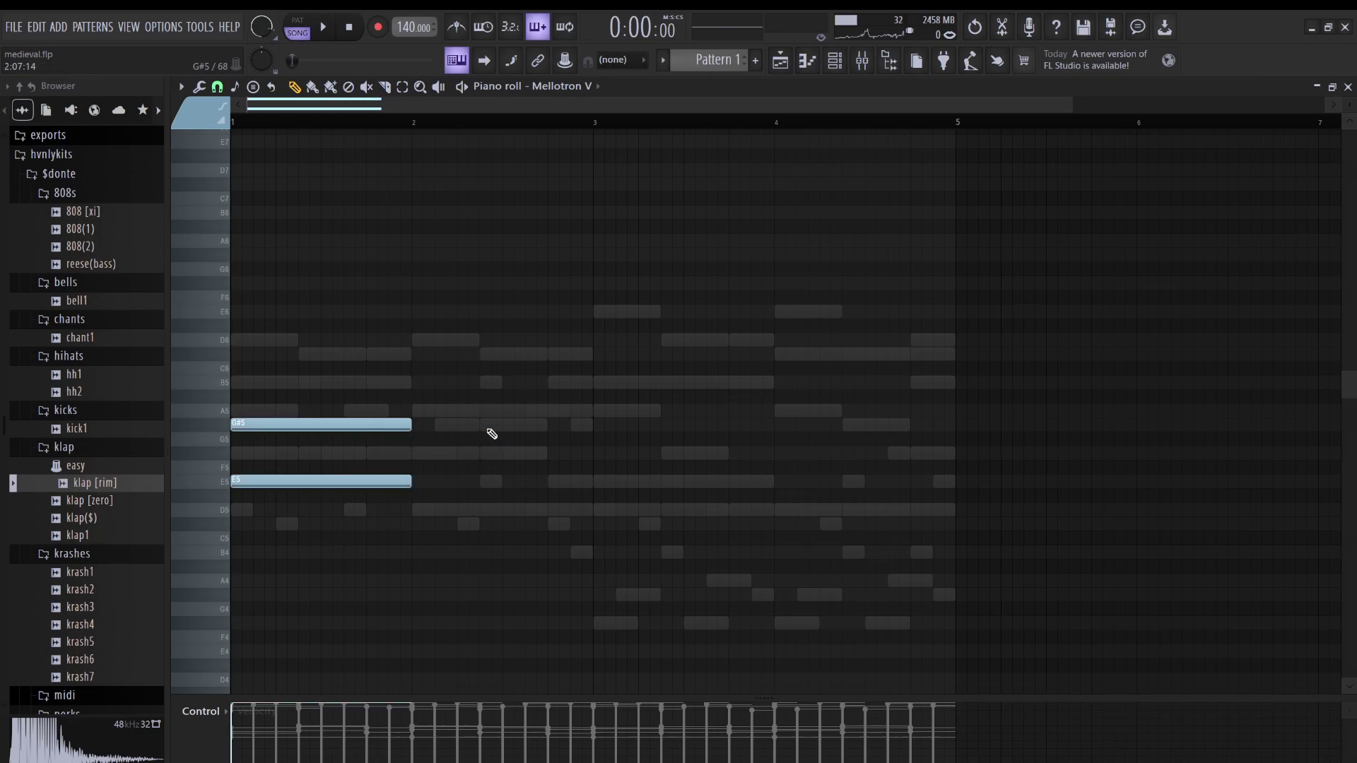
{"action": "key", "text": "ctrl+b"}
{"action": "left_click", "coordinate": [487, 428], "text": "ctrl"}
{"action": "key", "text": "shift+Down"}
{"action": "key", "text": "shift+Down"}
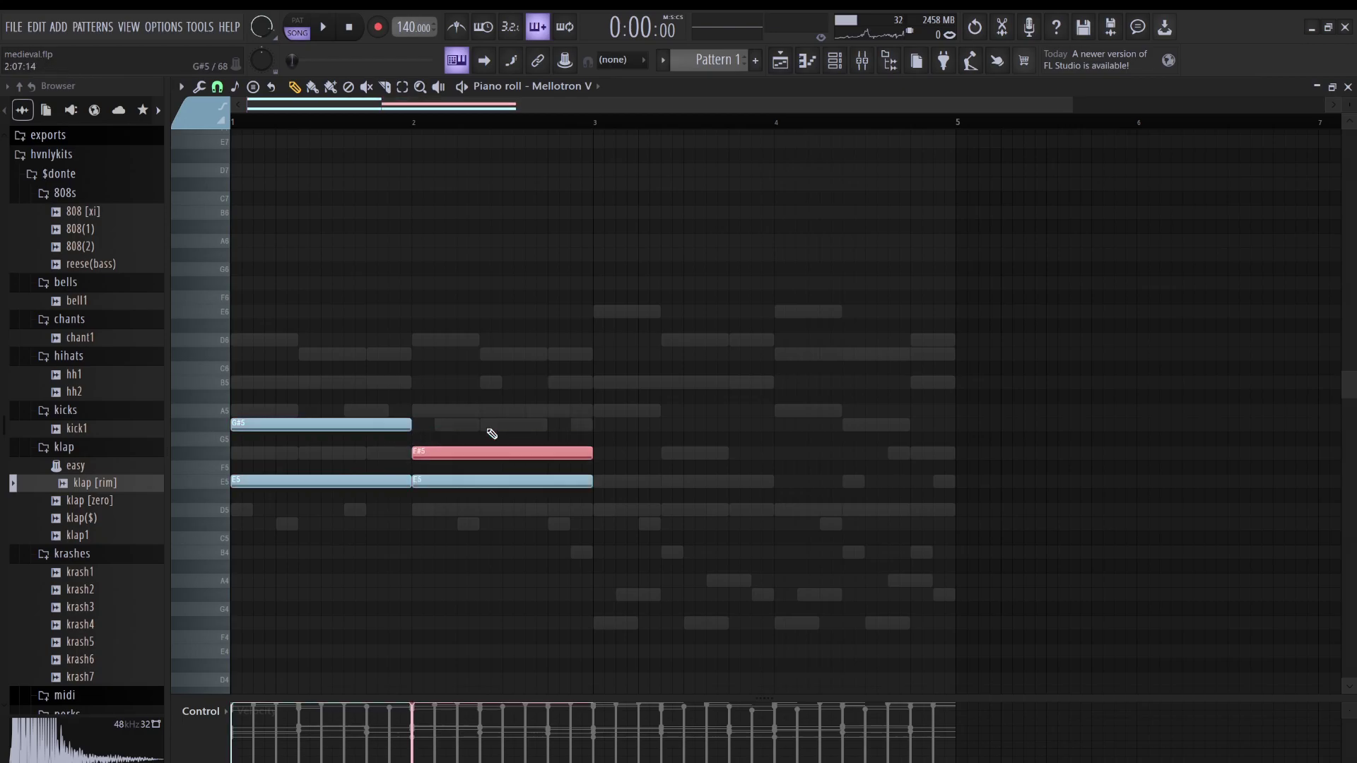
- Raise the E5 note of bar 2 to A5
{"action": "left_click", "coordinate": [517, 483]}
{"action": "key", "text": "shift+Up"}
{"action": "key", "text": "shift+Up"}
{"action": "key", "text": "shift+Up"}
{"action": "key", "text": "shift+Up"}
{"action": "key", "text": "shift+Up"}
{"action": "key", "text": "shift+Up"}
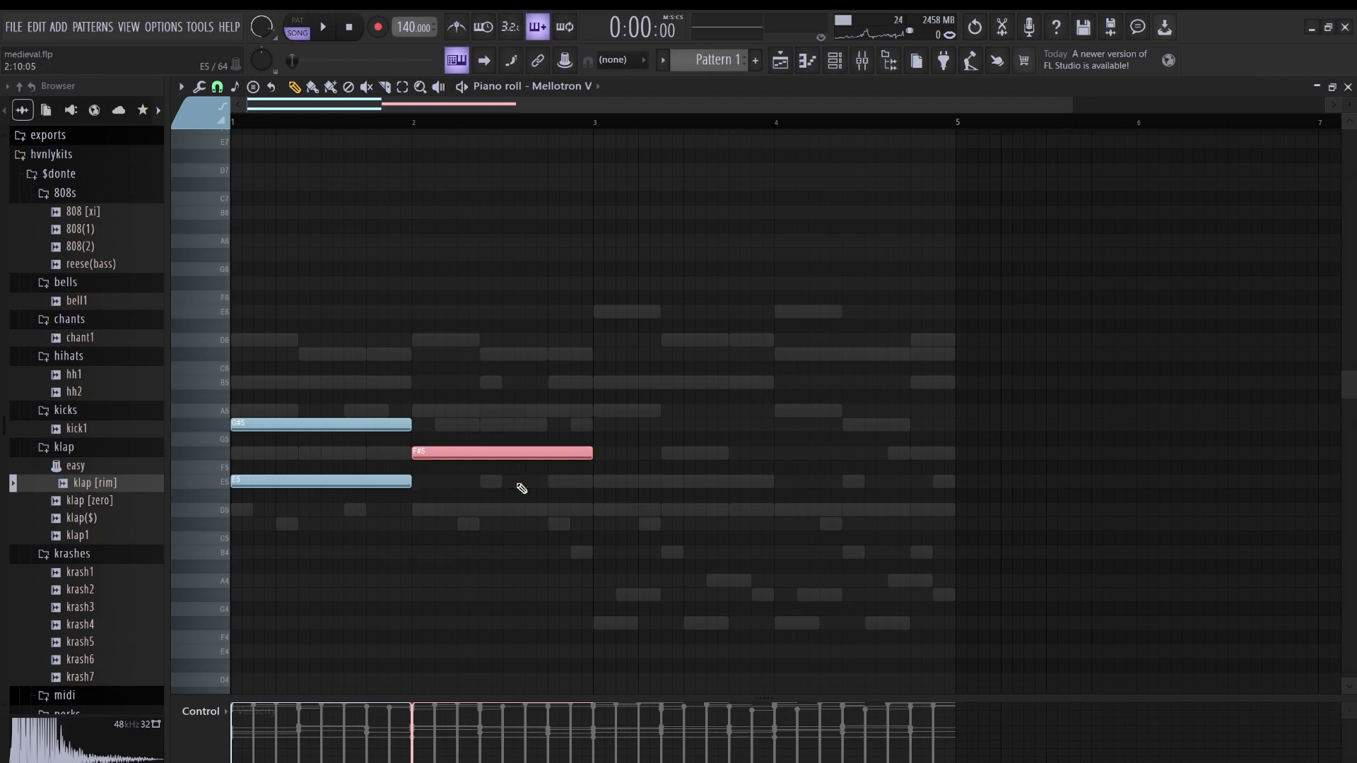
{"action": "key", "text": "shift+Down"}
- Duplicate the first two bars into bars 3 and 4, and lower bar 4's A5 note to D5
{"action": "key", "text": "ctrl+d"}
{"action": "key", "text": "ctrl+b"}
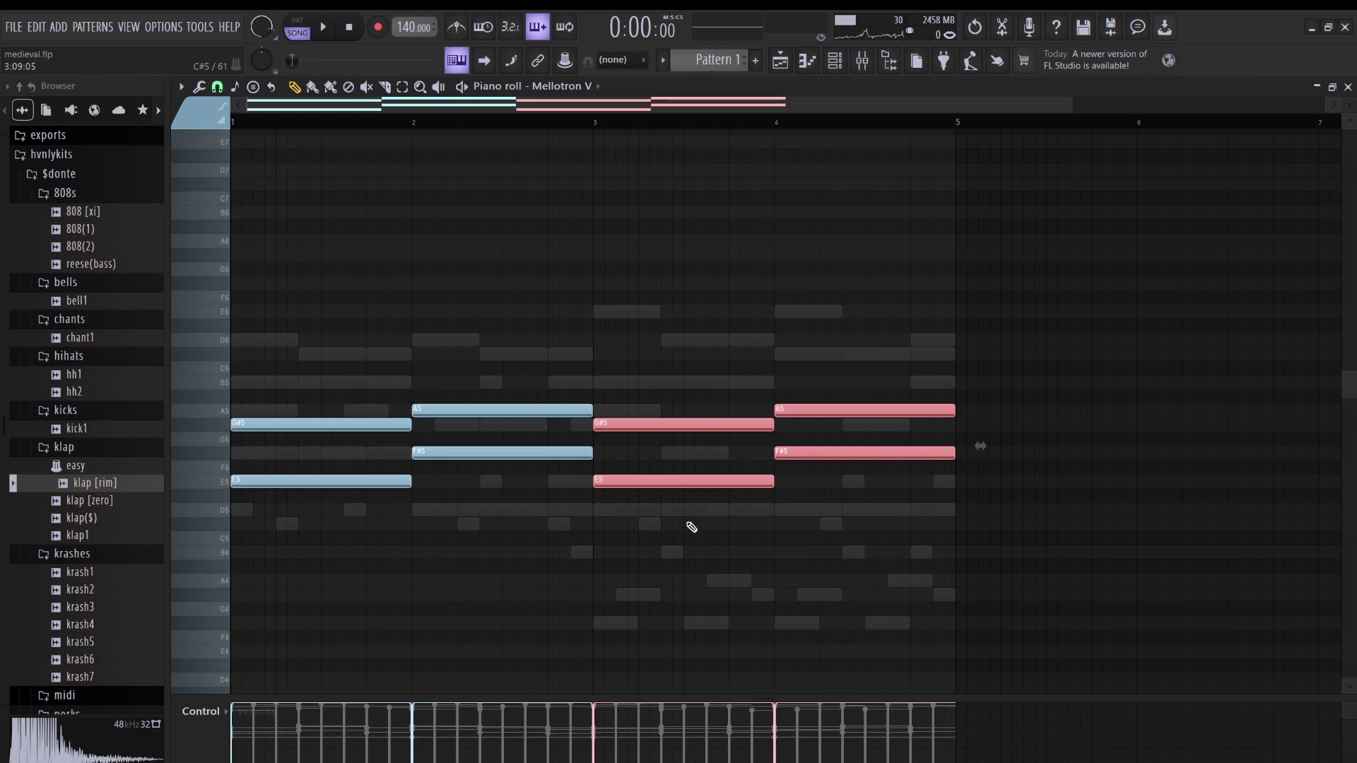
{"action": "left_click", "coordinate": [850, 411]}
{"action": "key", "text": "shift+Down"}
{"action": "key", "text": "shift+Down"}
{"action": "key", "text": "shift+Down"}
{"action": "key", "text": "shift+Down"}
{"action": "key", "text": "shift+Down"}
{"action": "key", "text": "shift+Down"}
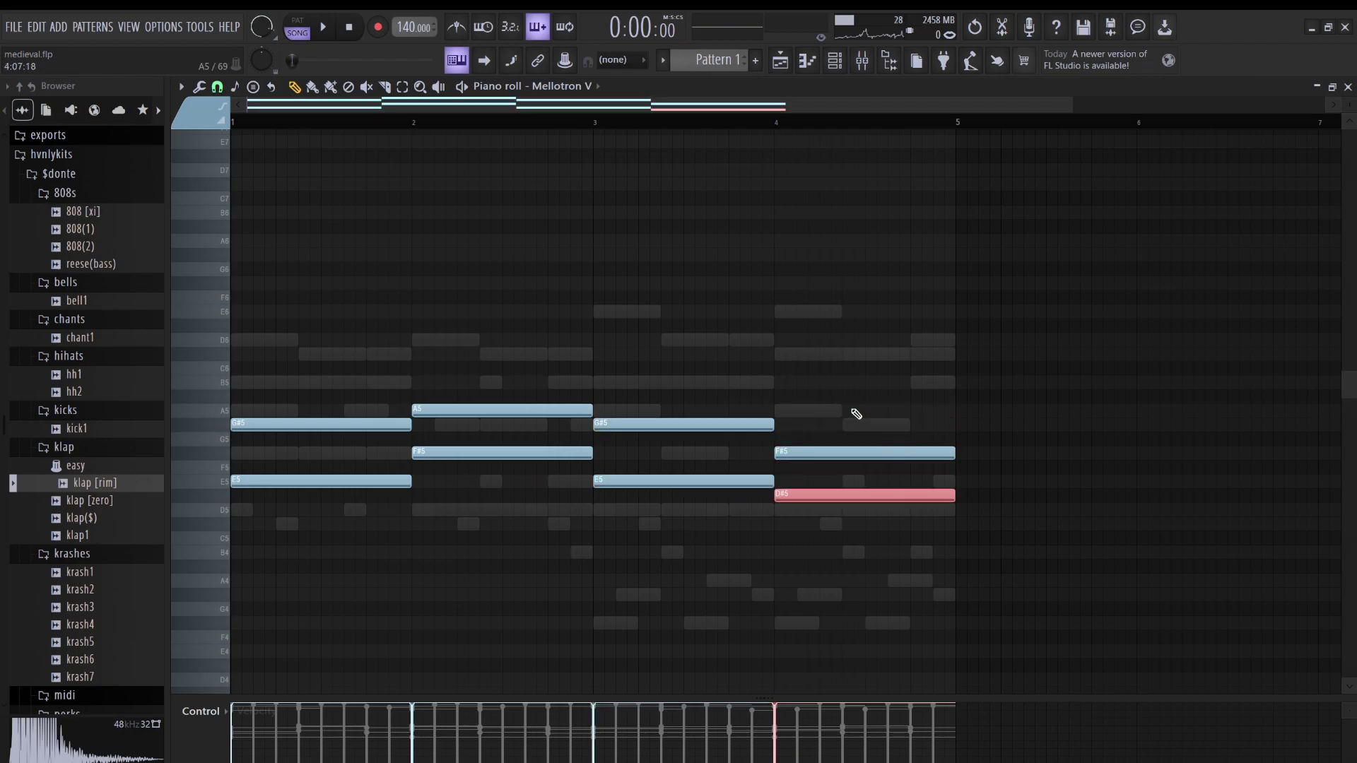
{"action": "key", "text": "shift+Down"}
{"action": "left_click", "coordinate": [834, 384]}
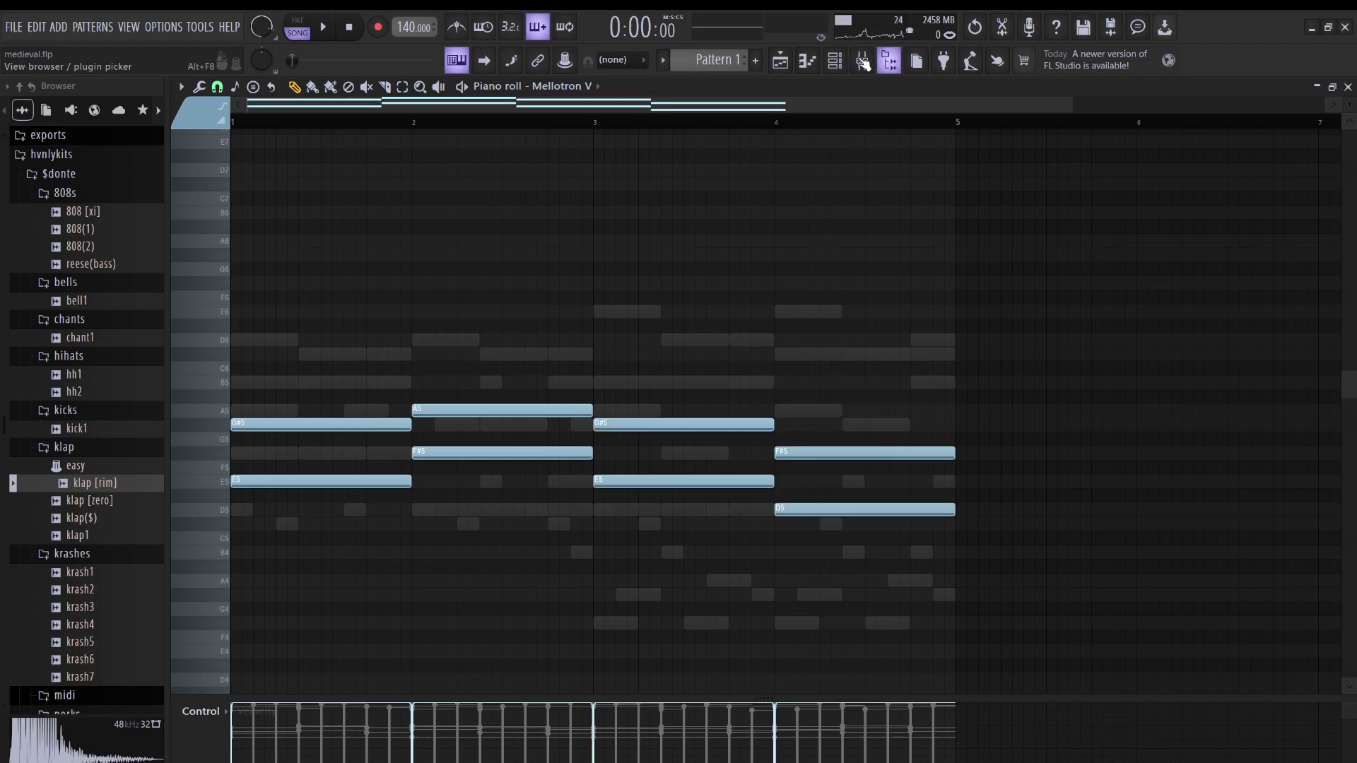
- Copy the chords into the fifth Sampler channel and render the soloed Mellotron V part as an audio clip on Track 5
{"action": "left_click", "coordinate": [835, 60]}
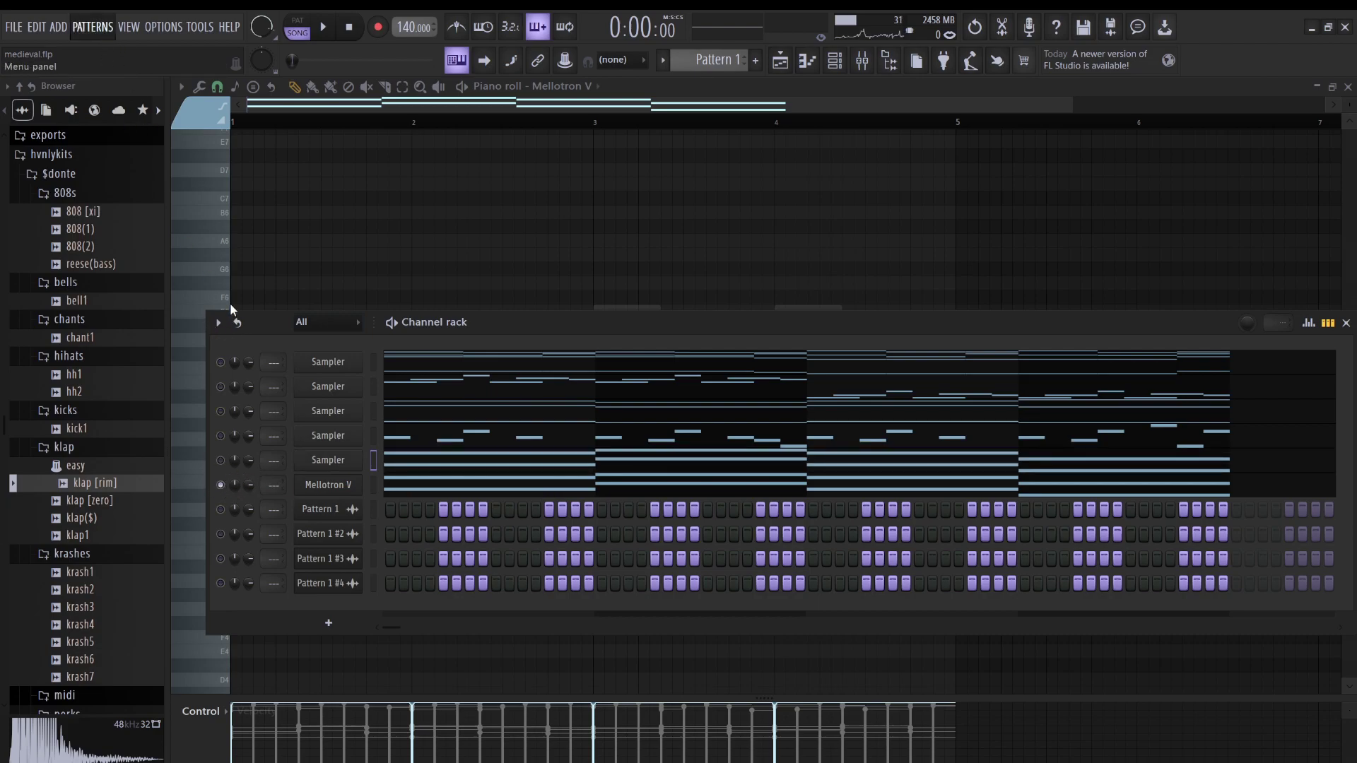
{"action": "key", "text": "l"}
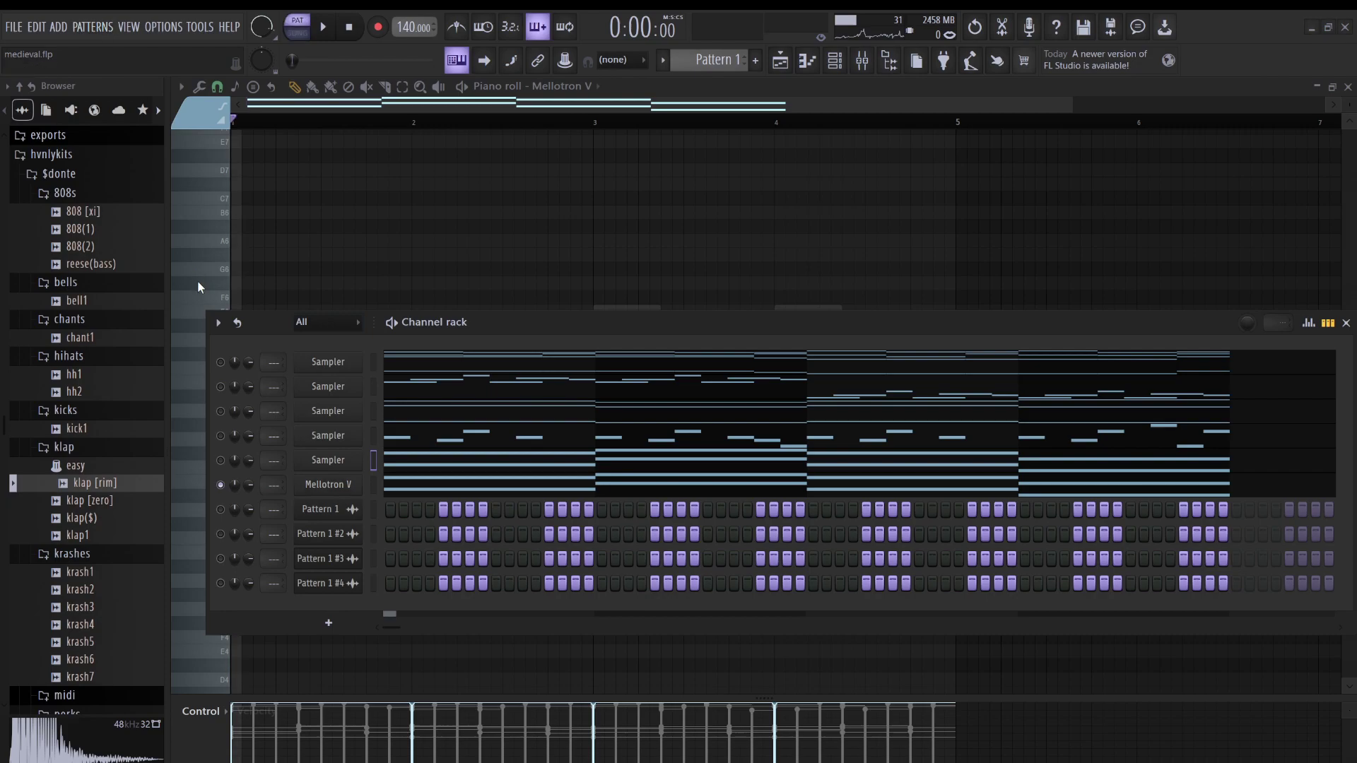
{"action": "left_click", "coordinate": [780, 61]}
{"action": "left_click_drag", "start_coordinate": [388, 281], "coordinate": [455, 325]}
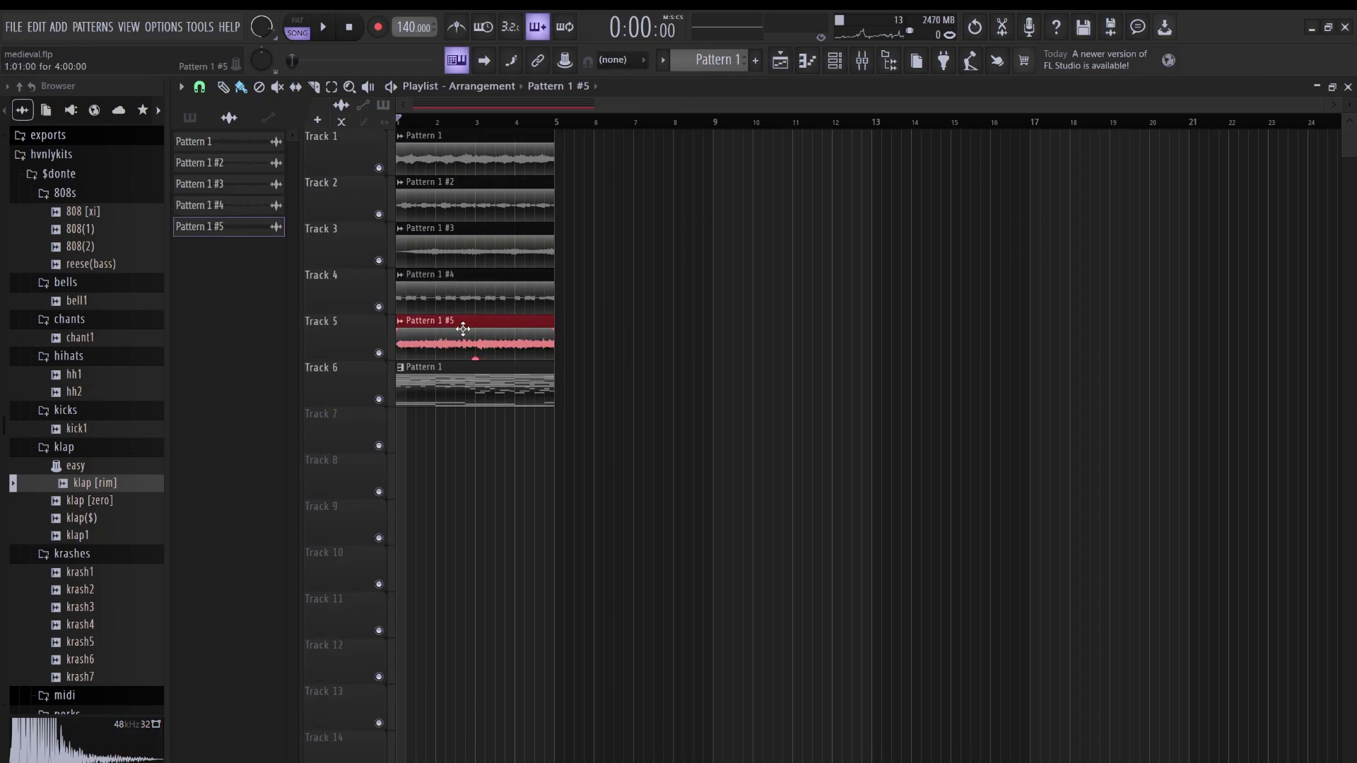
- Adjust the declicking mode of the Pattern 1 #5 audio clip and close its settings
{"action": "double_click", "coordinate": [504, 323]}
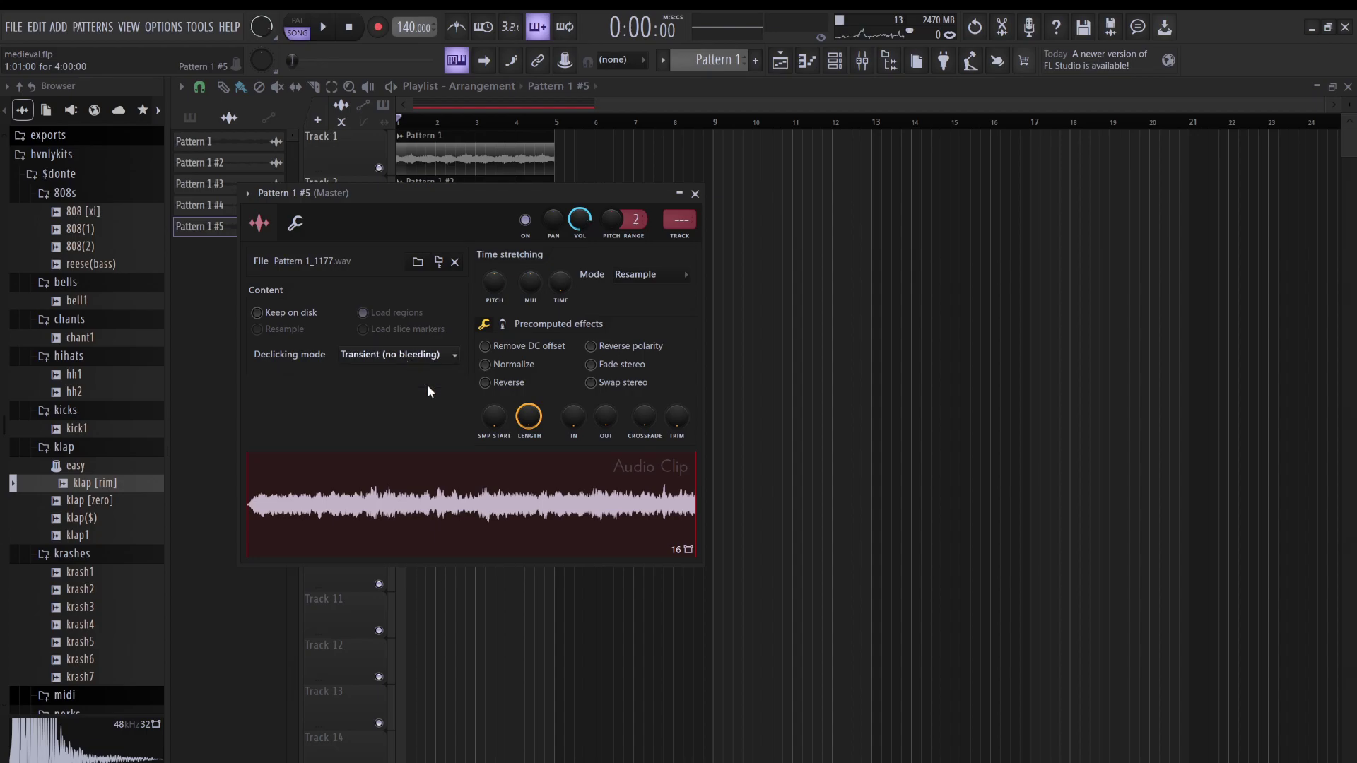
{"action": "left_click", "coordinate": [393, 419]}
{"action": "key", "text": "Escape"}
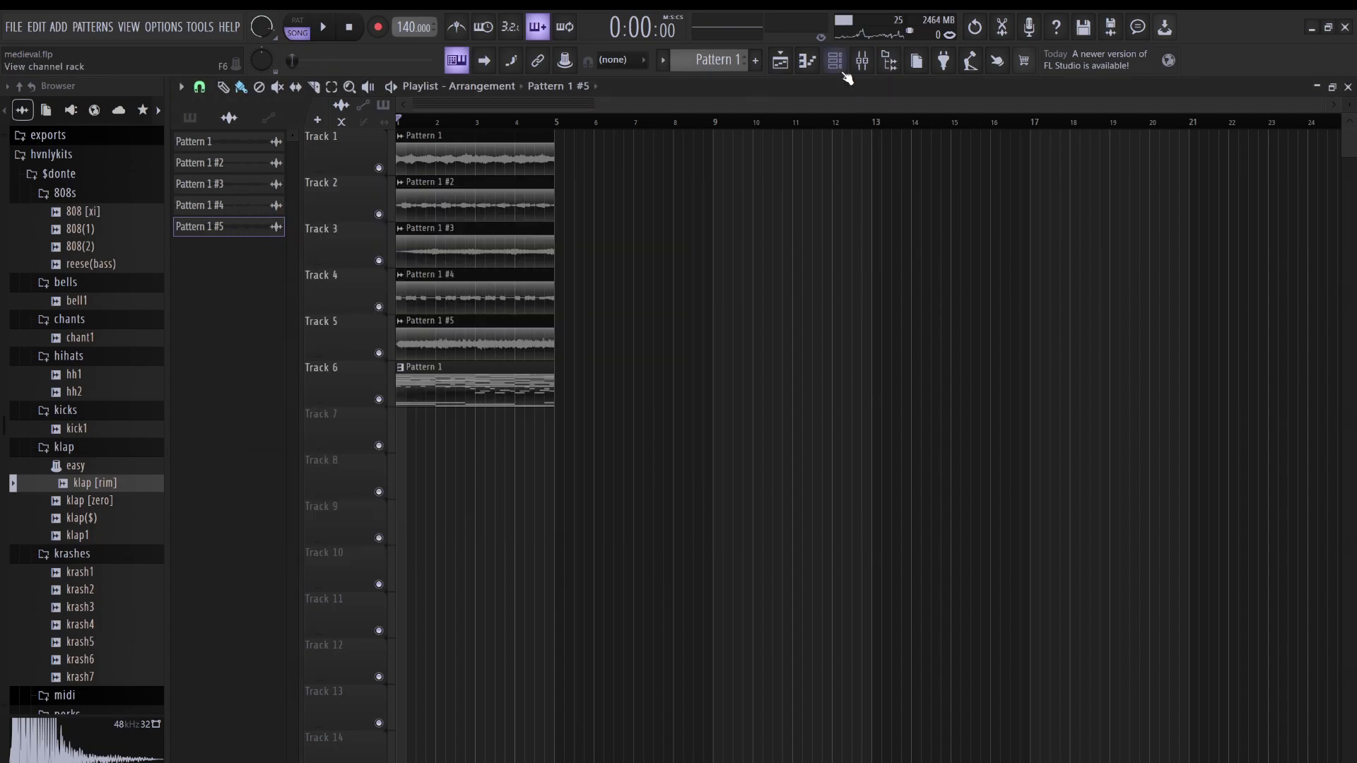
- Show all channels in the channel rack, mute Mellotron V and re-enable all the other channels
{"action": "left_click", "coordinate": [859, 57]}
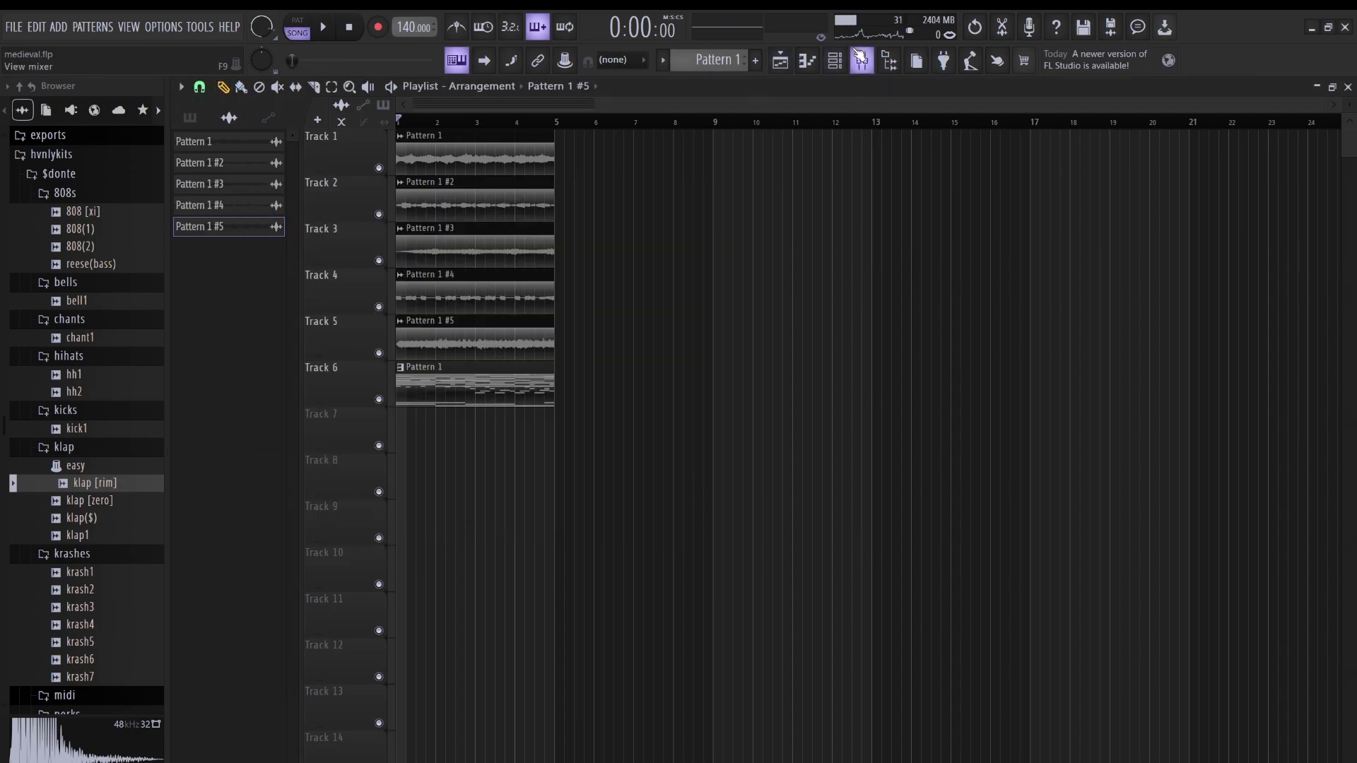
{"action": "left_click", "coordinate": [835, 60]}
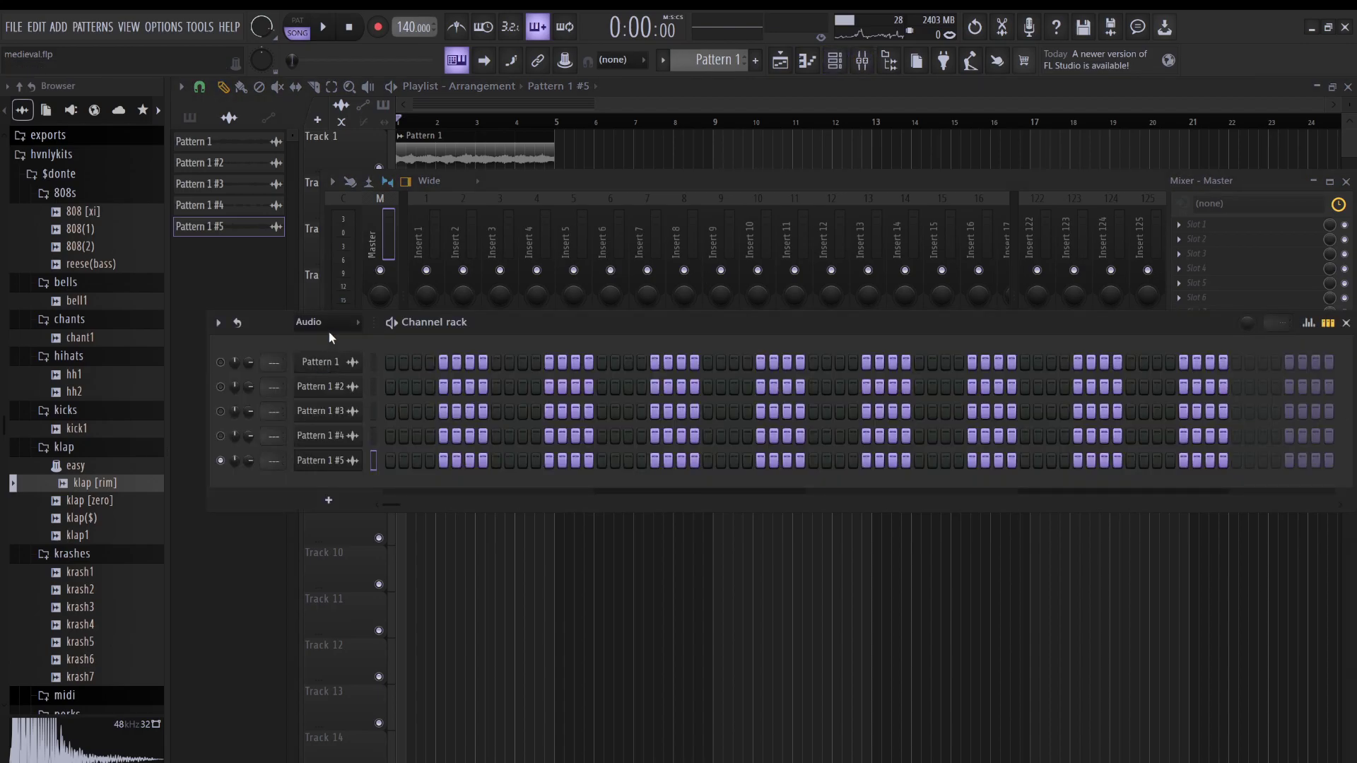
{"action": "key", "text": "Page_Up"}
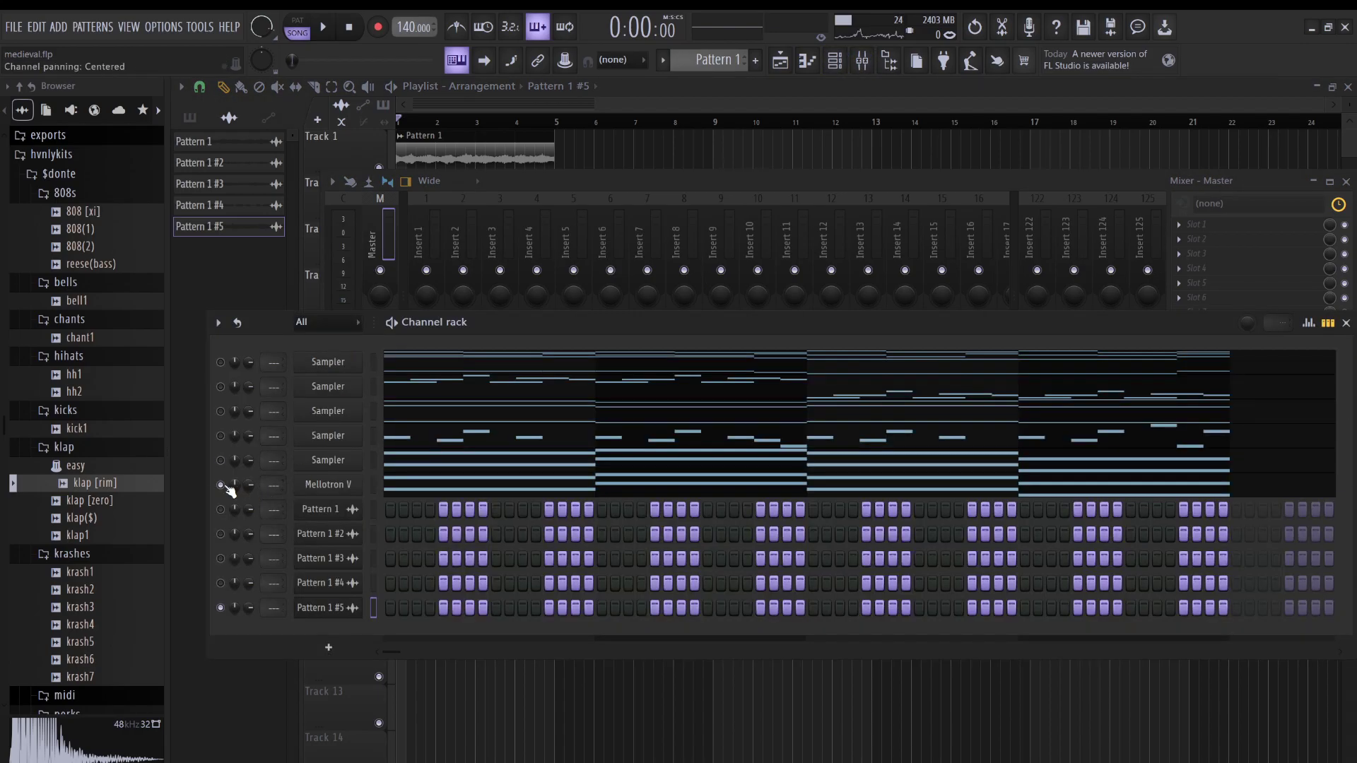
{"action": "left_click", "coordinate": [221, 485]}
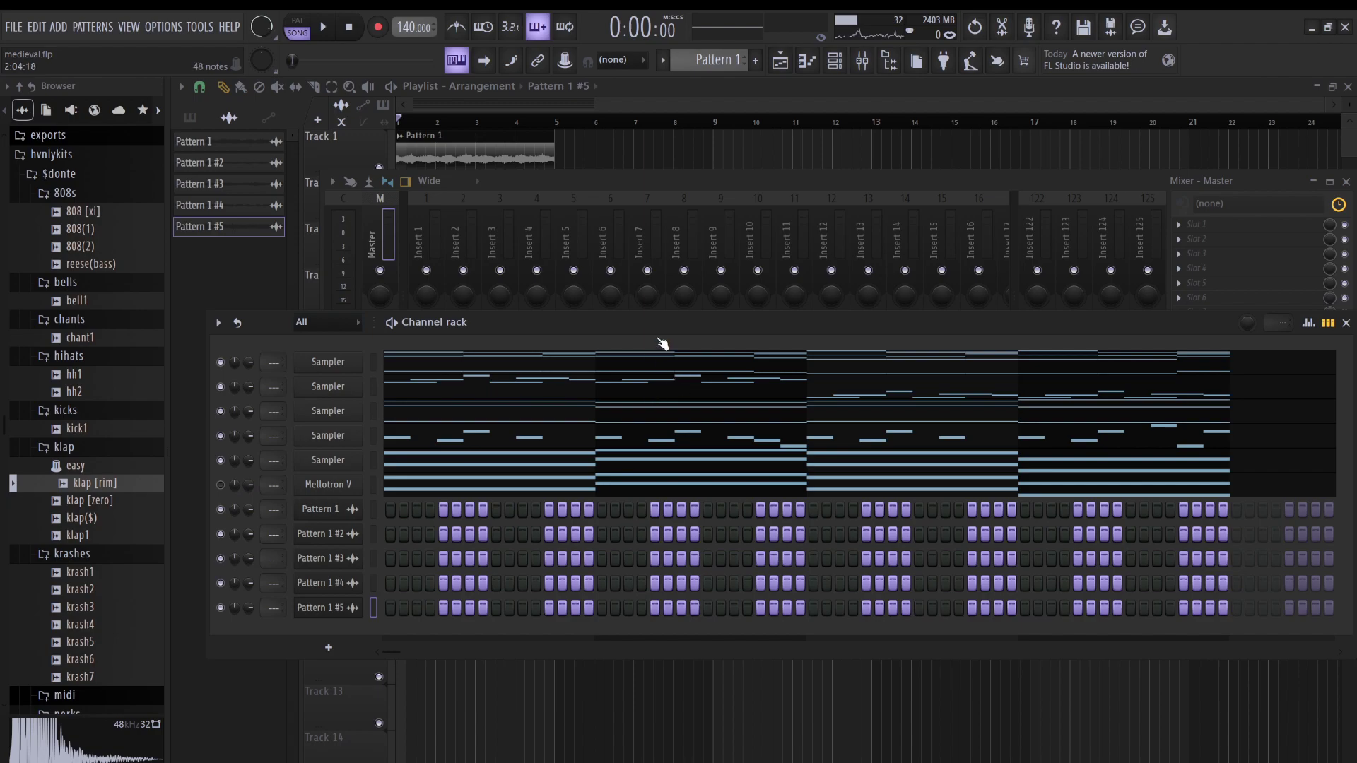
- Play the arrangement and lower the Pattern 1 #5 audio clip on Track 5 to -6.2 dB
{"action": "key", "text": "space"}
{"action": "right_click", "coordinate": [650, 165]}
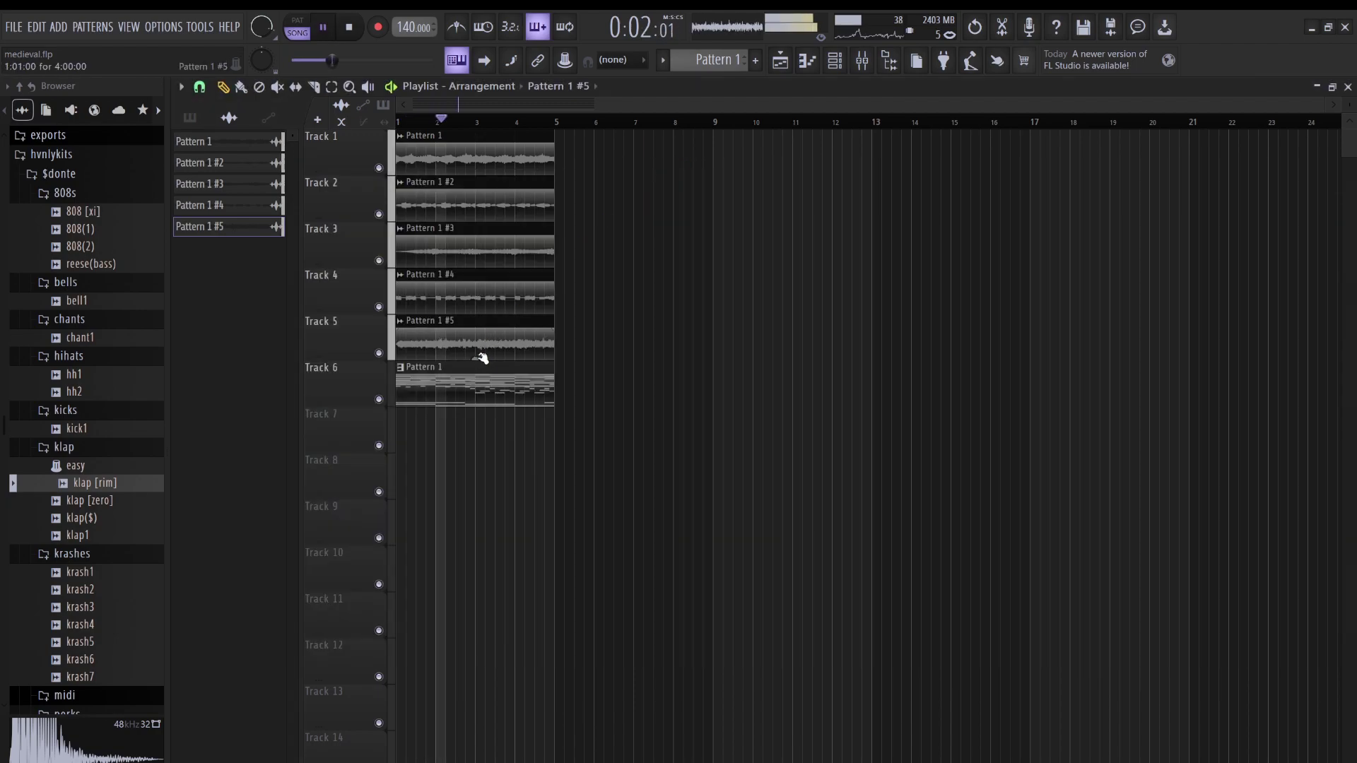
{"action": "mouse_move", "coordinate": [475, 357]}
{"action": "left_mouse_down"}
{"action": "mouse_move", "coordinate": [475, 381]}
{"action": "mouse_move", "coordinate": [479, 359]}
{"action": "left_mouse_up"}
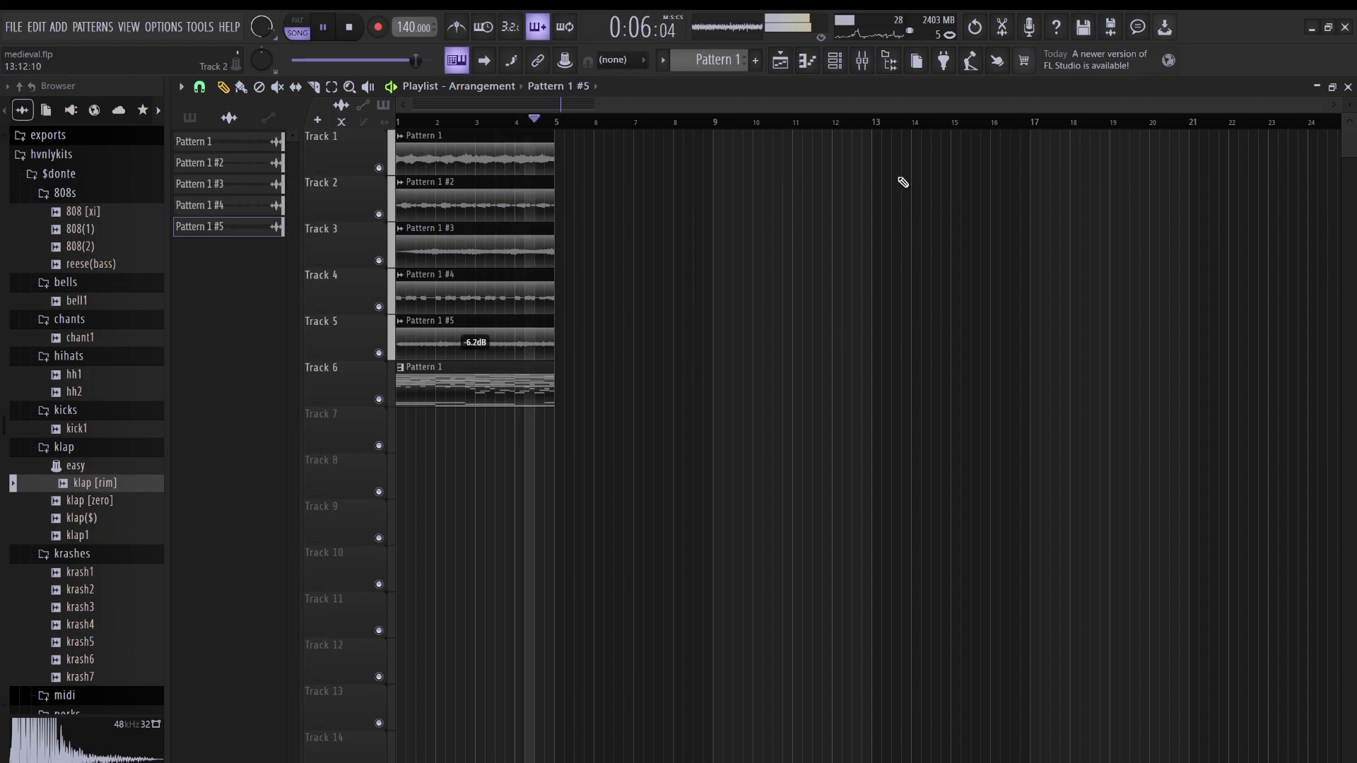
{"action": "key", "text": "space"}
- Assign the five Pattern 1 audio channels to mixer inserts 1 to 5 and route those inserts into Insert 6
{"action": "left_click", "coordinate": [835, 62]}
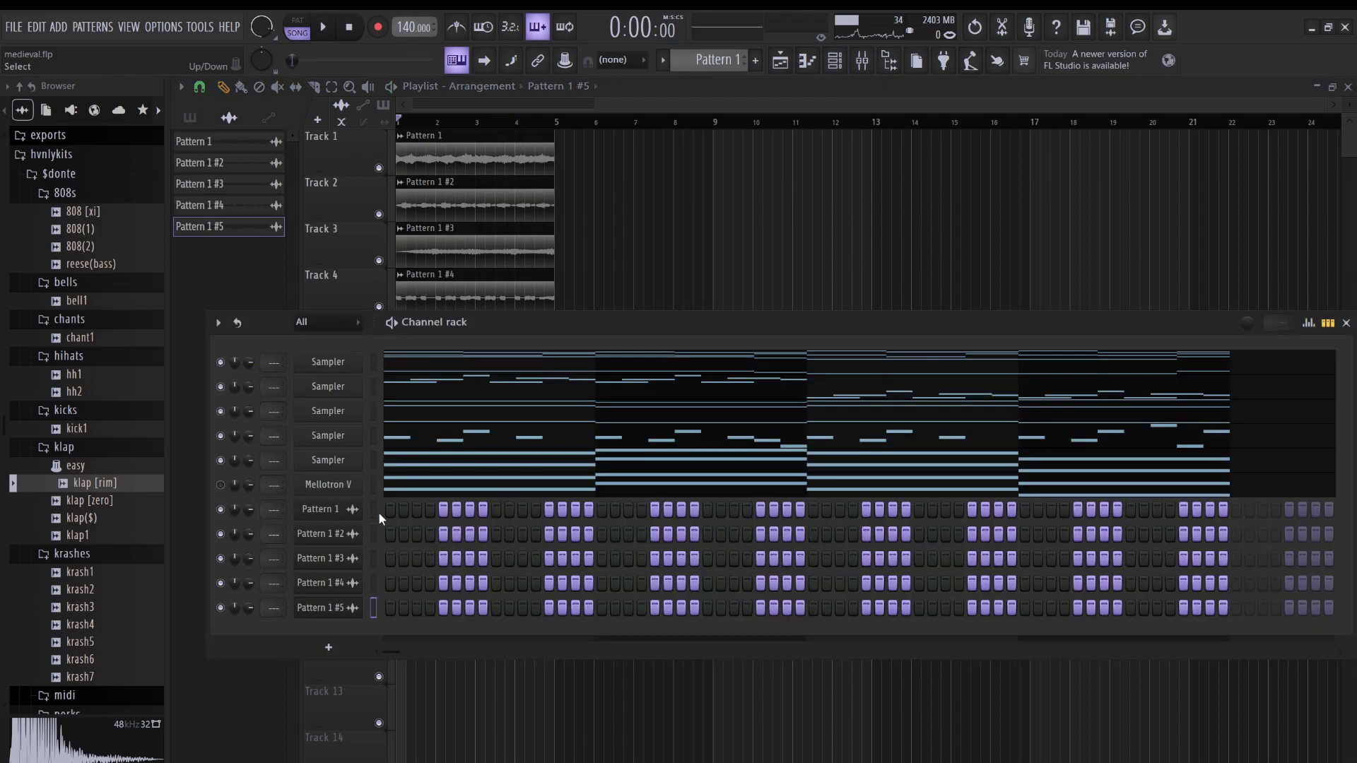
{"action": "left_click", "coordinate": [863, 61]}
{"action": "left_click", "coordinate": [433, 247]}
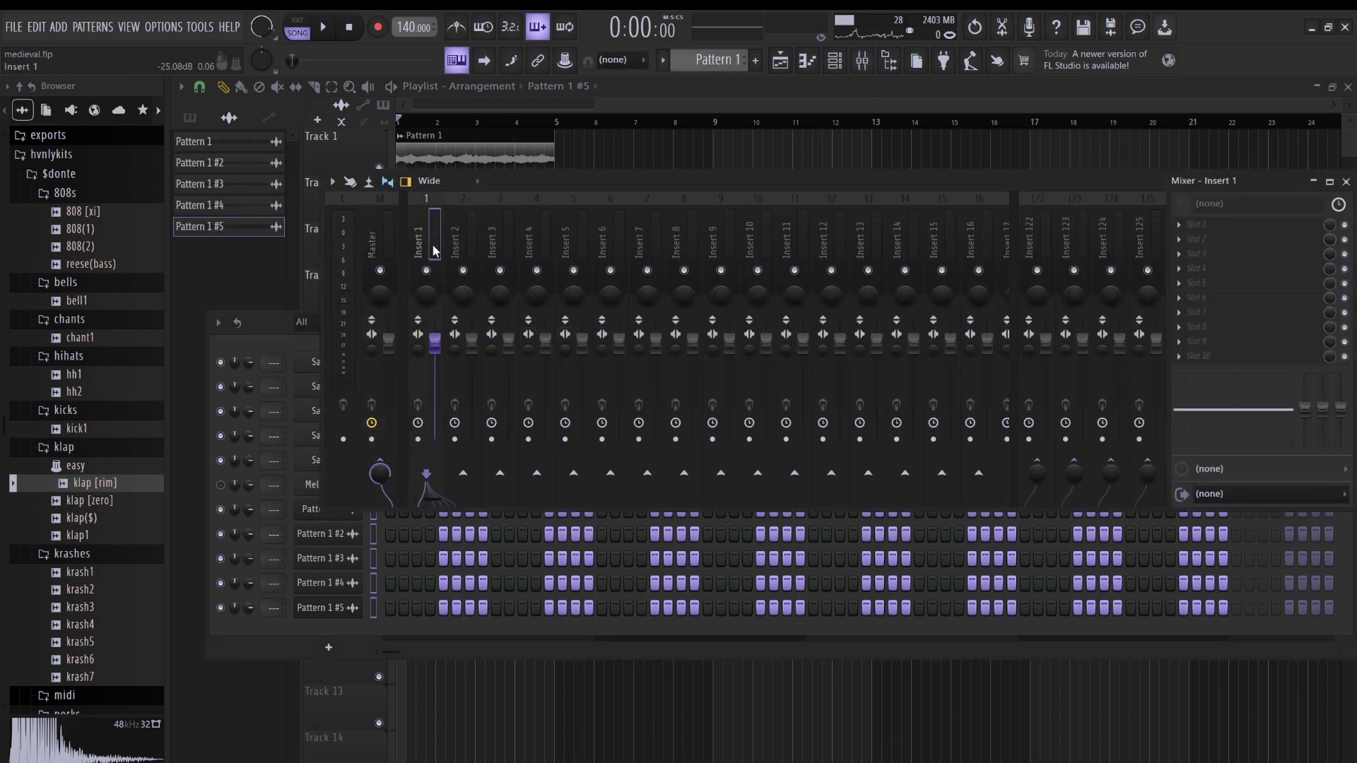
{"action": "key", "text": "ctrl+l"}
{"action": "mouse_move", "coordinate": [606, 234]}
{"action": "left_mouse_down"}
{"action": "mouse_move", "coordinate": [491, 238]}
{"action": "mouse_move", "coordinate": [607, 244]}
{"action": "left_mouse_up"}
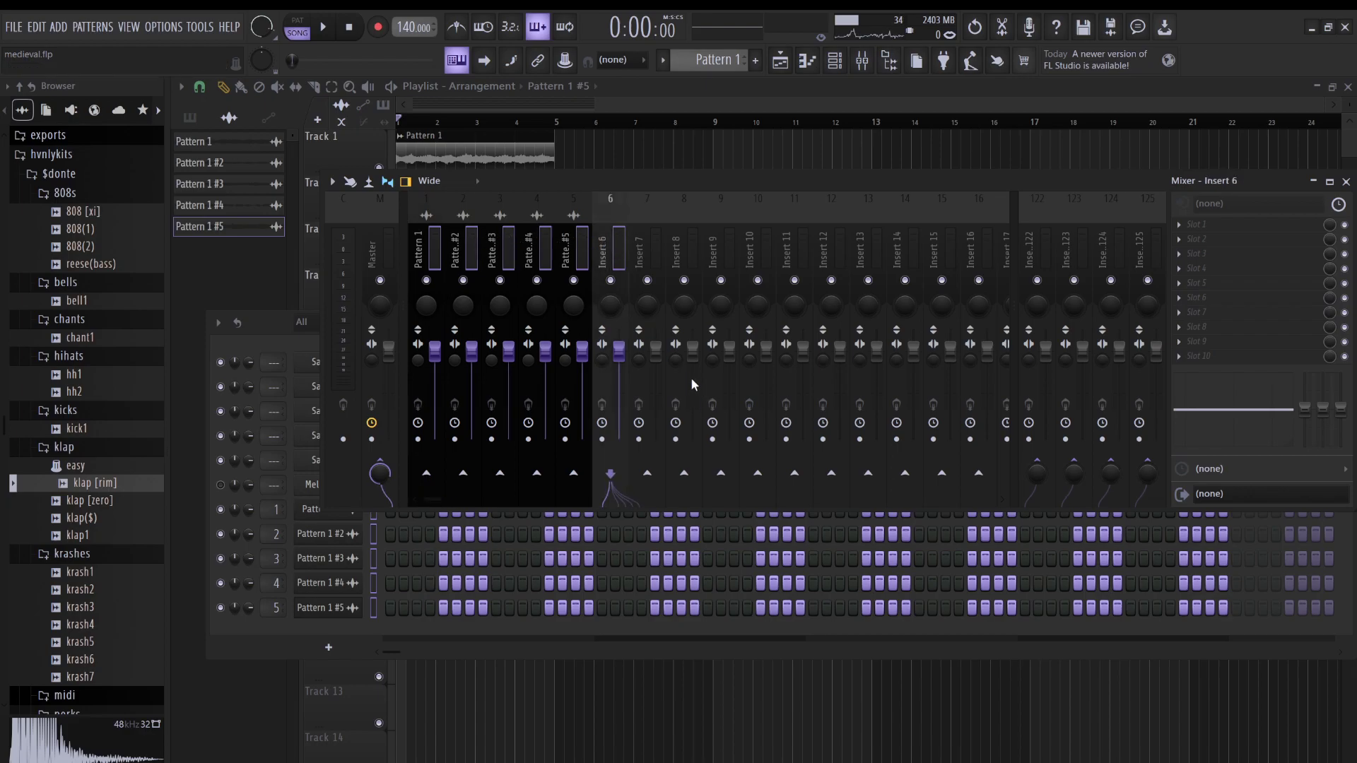
- Add Fruity soft clipper to slot 4 of the Master track and set its post gain to 79%
{"action": "left_click", "coordinate": [376, 246]}
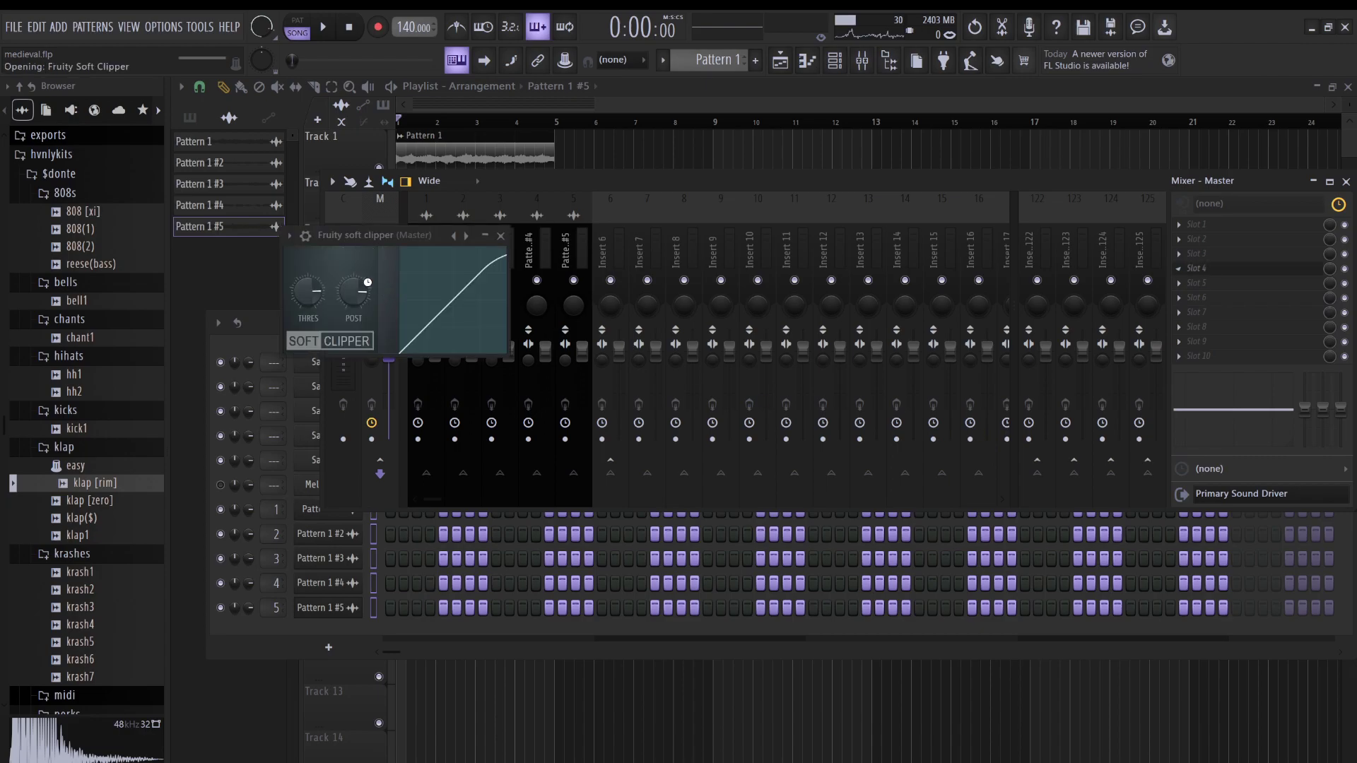
{"action": "left_click", "coordinate": [352, 293]}
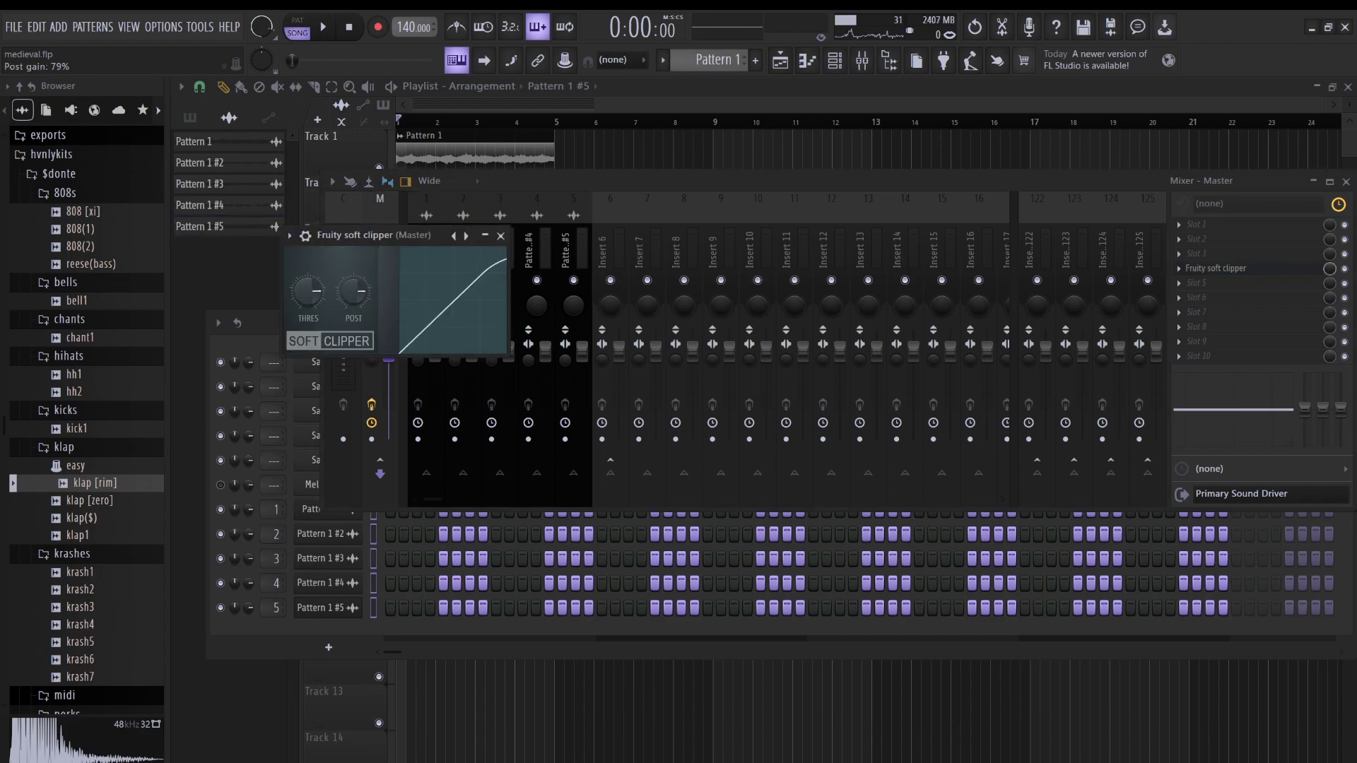
{"action": "left_click_drag", "start_coordinate": [569, 240], "coordinate": [503, 237]}
- Pull the faders of inserts Pattern 1 #2 to #5 fully down, start playback, and delete the Mellotron V channel
{"action": "left_click_drag", "start_coordinate": [544, 351], "coordinate": [544, 439]}
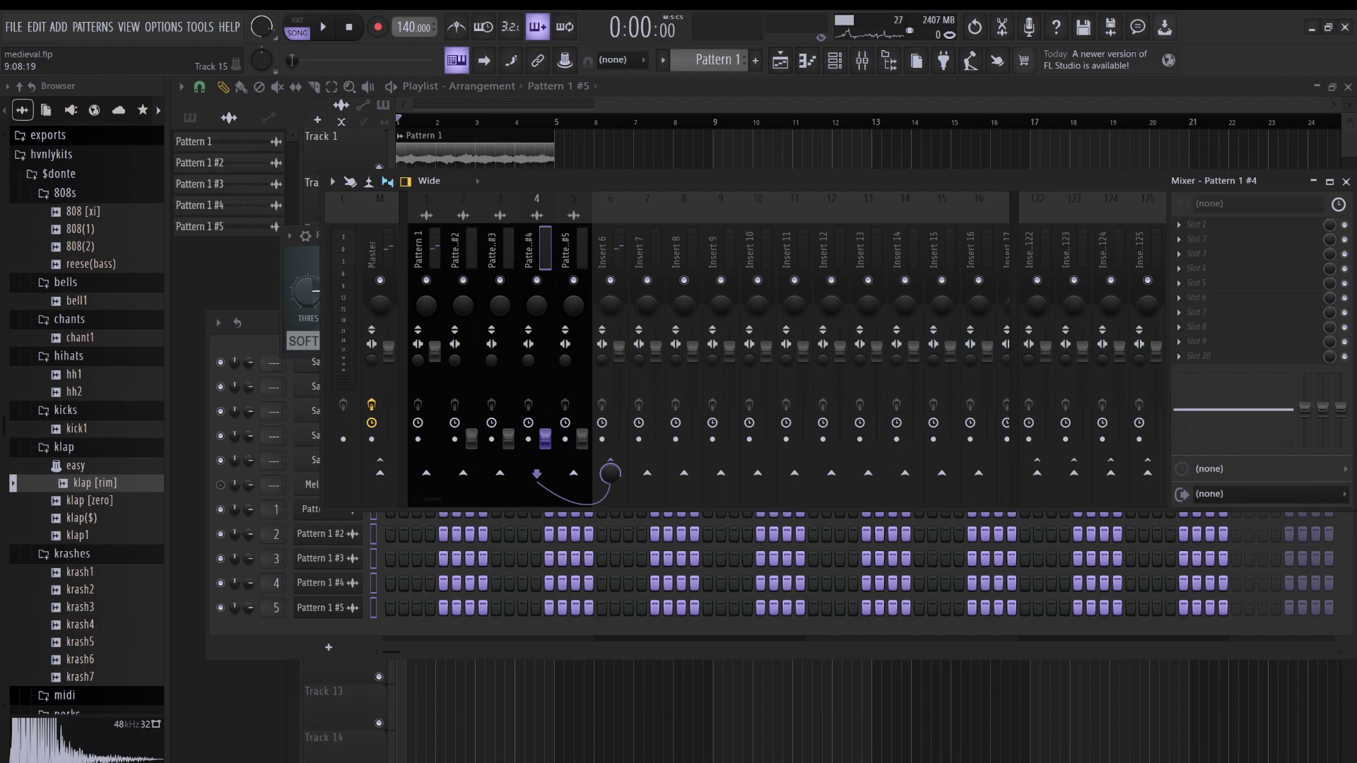
{"action": "left_click", "coordinate": [434, 352]}
{"action": "key", "text": "space"}
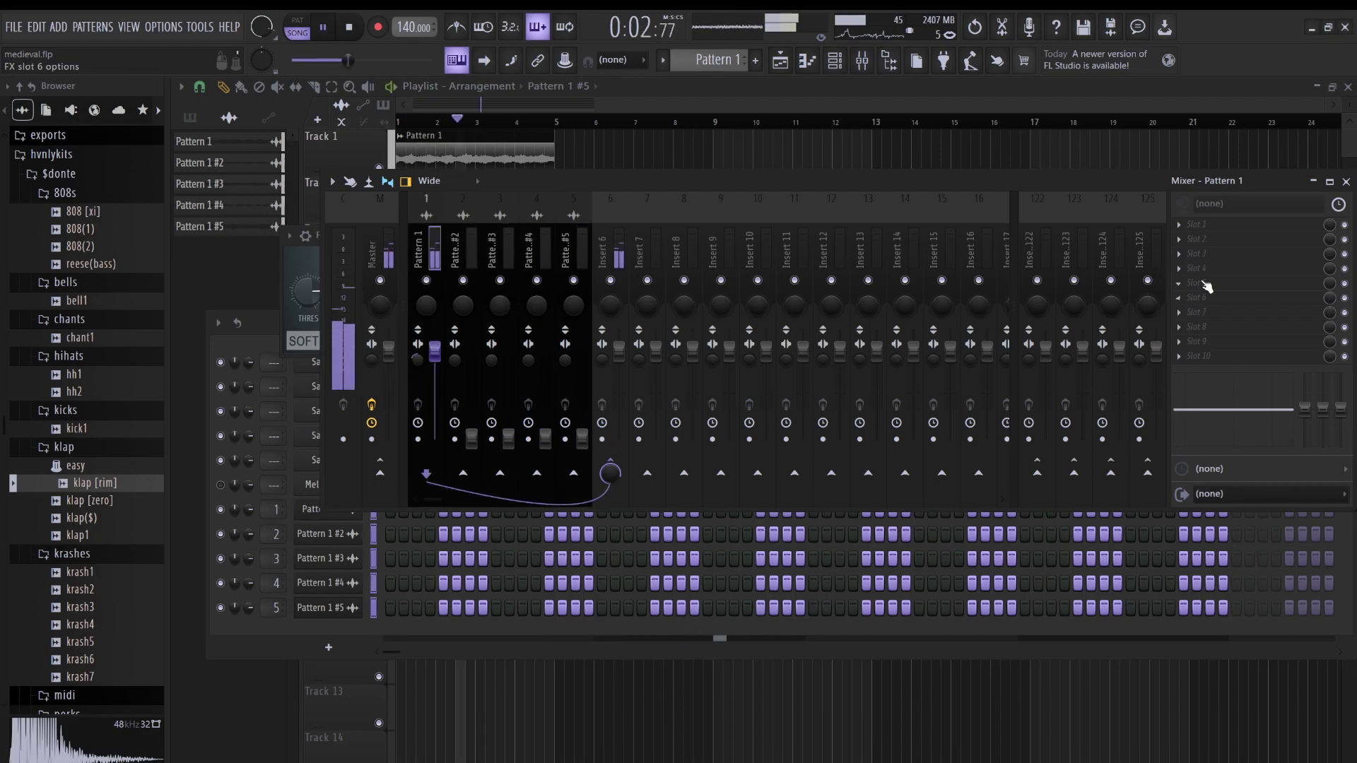
{"action": "left_click", "coordinate": [308, 486]}
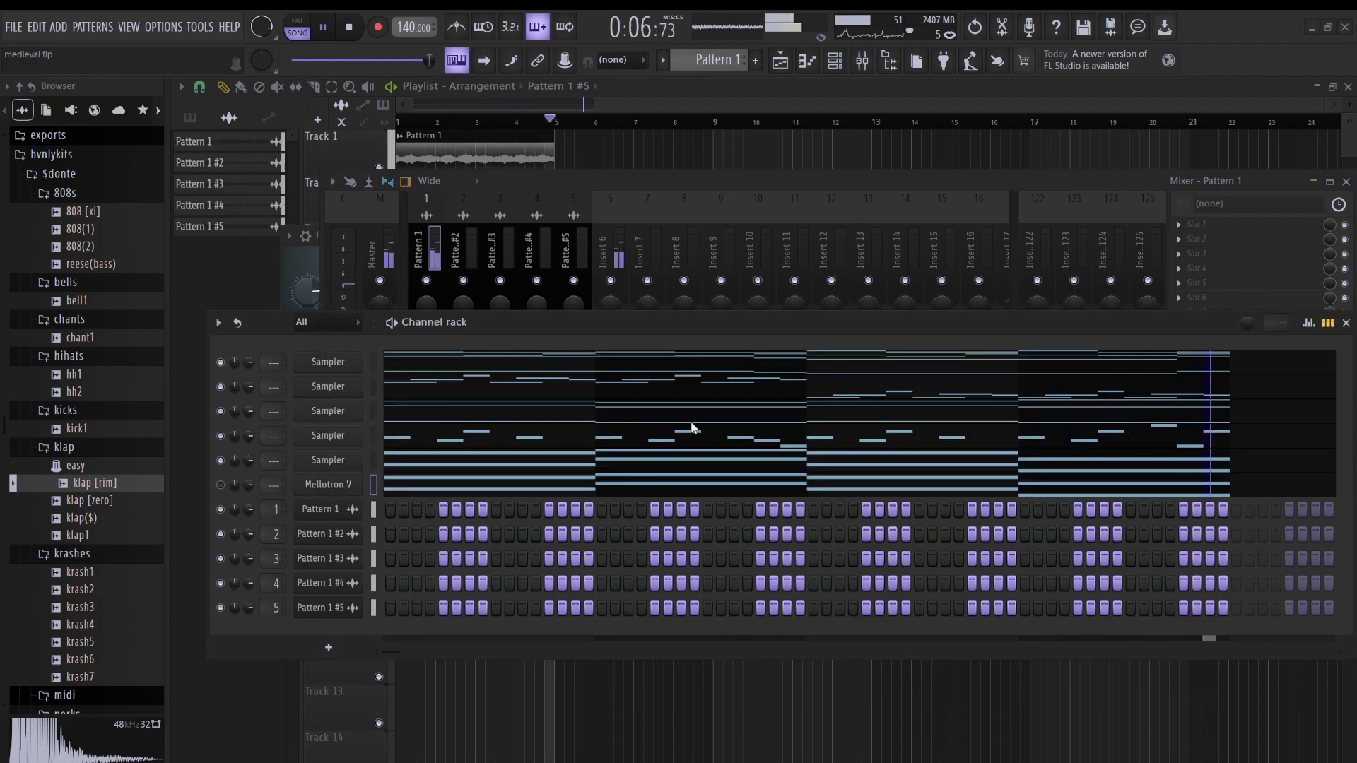
- Add Fruity parametric EQ 2 to the Pattern 1 insert, cutting lows at 63 Hz by 18 dB, cutting highs and slightly boosting mids
{"action": "left_click", "coordinate": [1177, 221]}
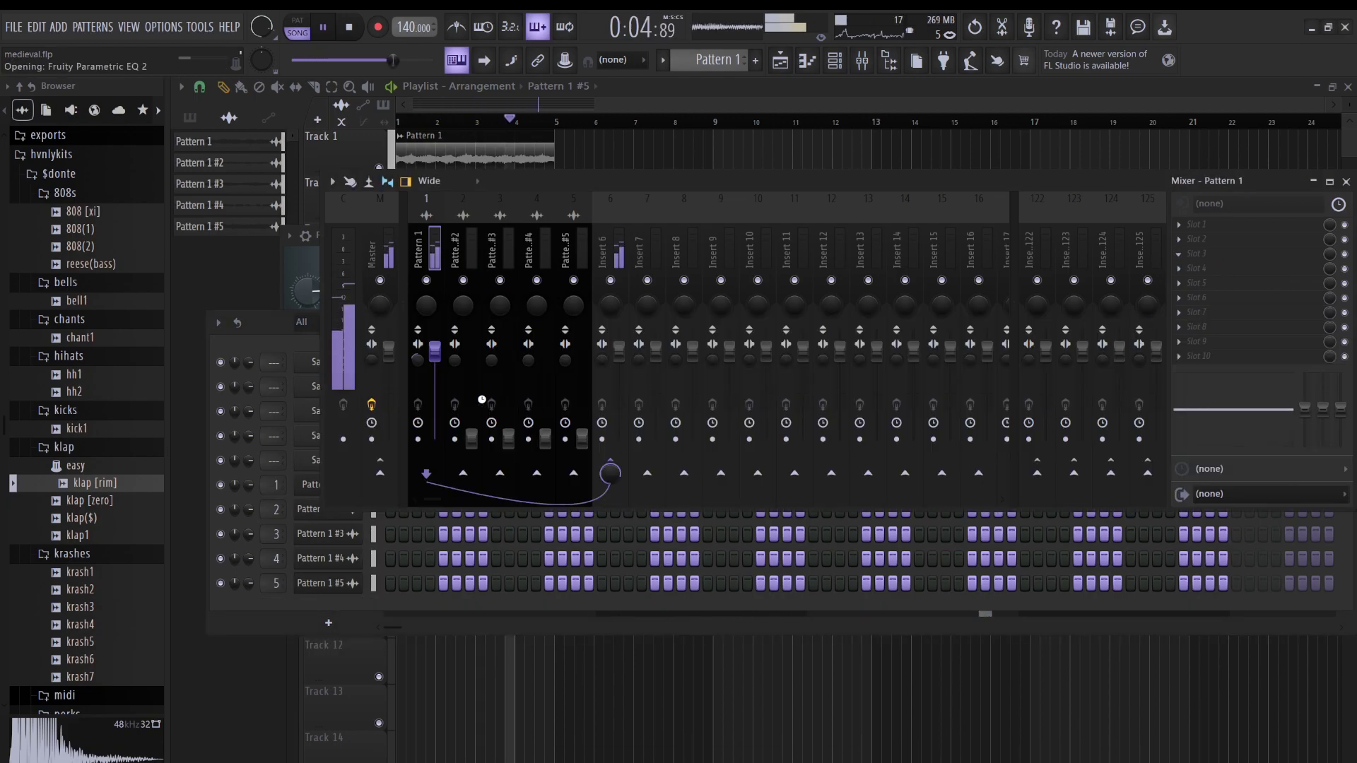
{"action": "left_click_drag", "start_coordinate": [376, 397], "coordinate": [379, 492]}
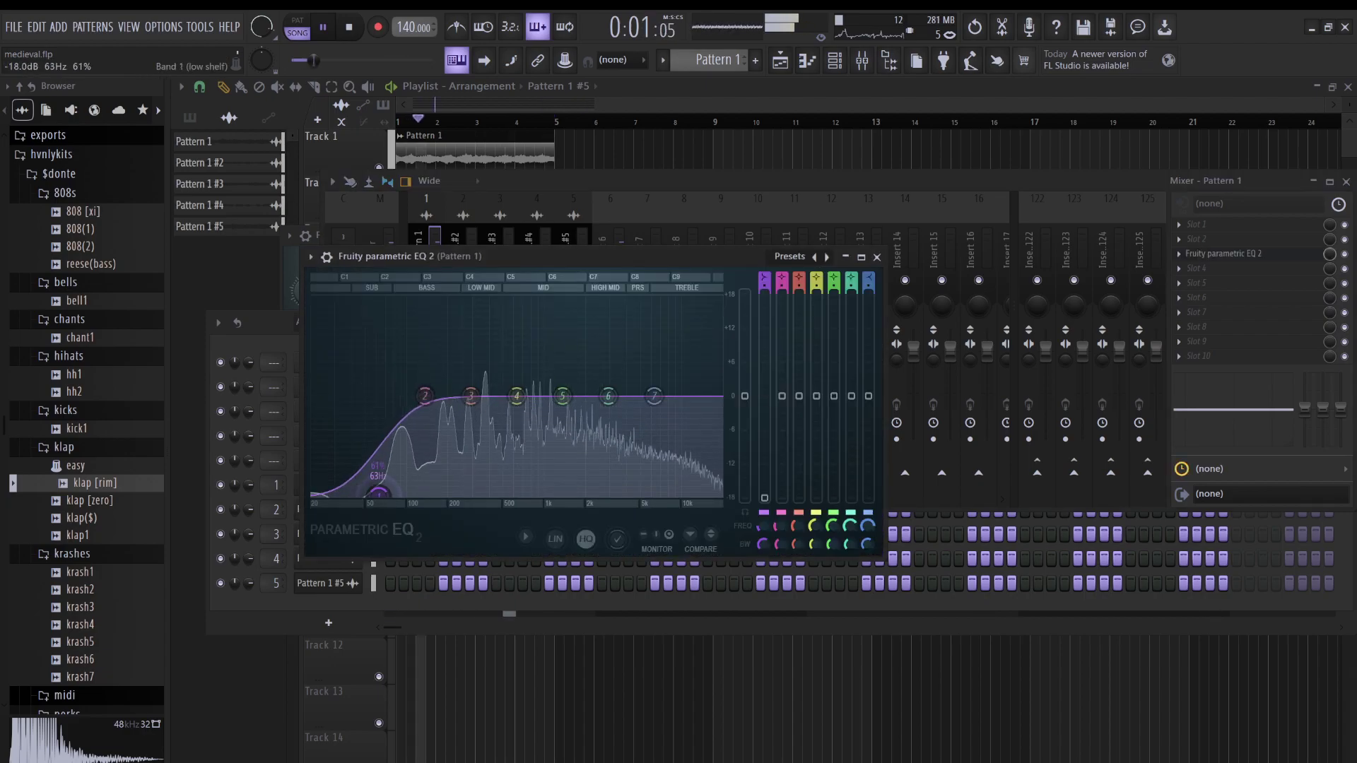
{"action": "left_click_drag", "start_coordinate": [517, 396], "coordinate": [566, 373]}
{"action": "left_click_drag", "start_coordinate": [654, 396], "coordinate": [658, 495]}
{"action": "left_click_drag", "start_coordinate": [565, 372], "coordinate": [569, 384]}
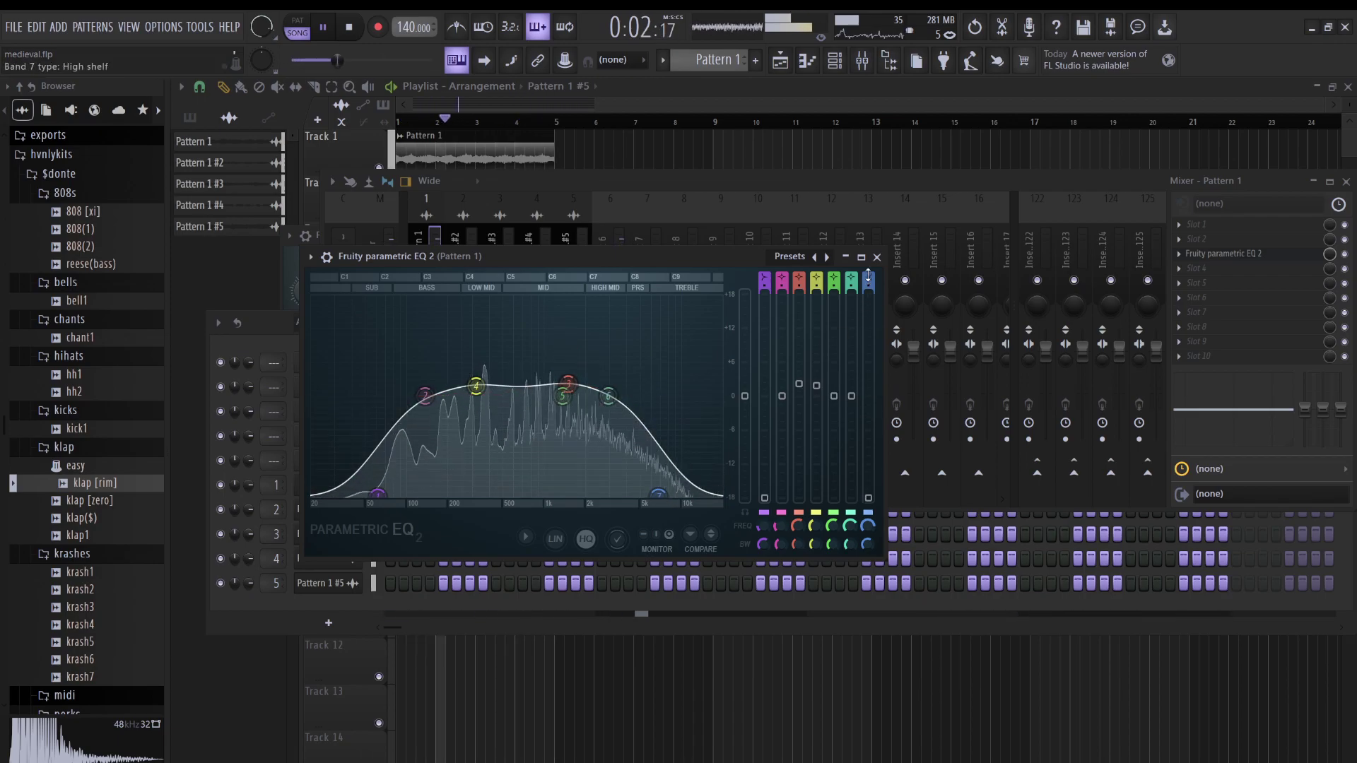
{"action": "left_click", "coordinate": [878, 256]}
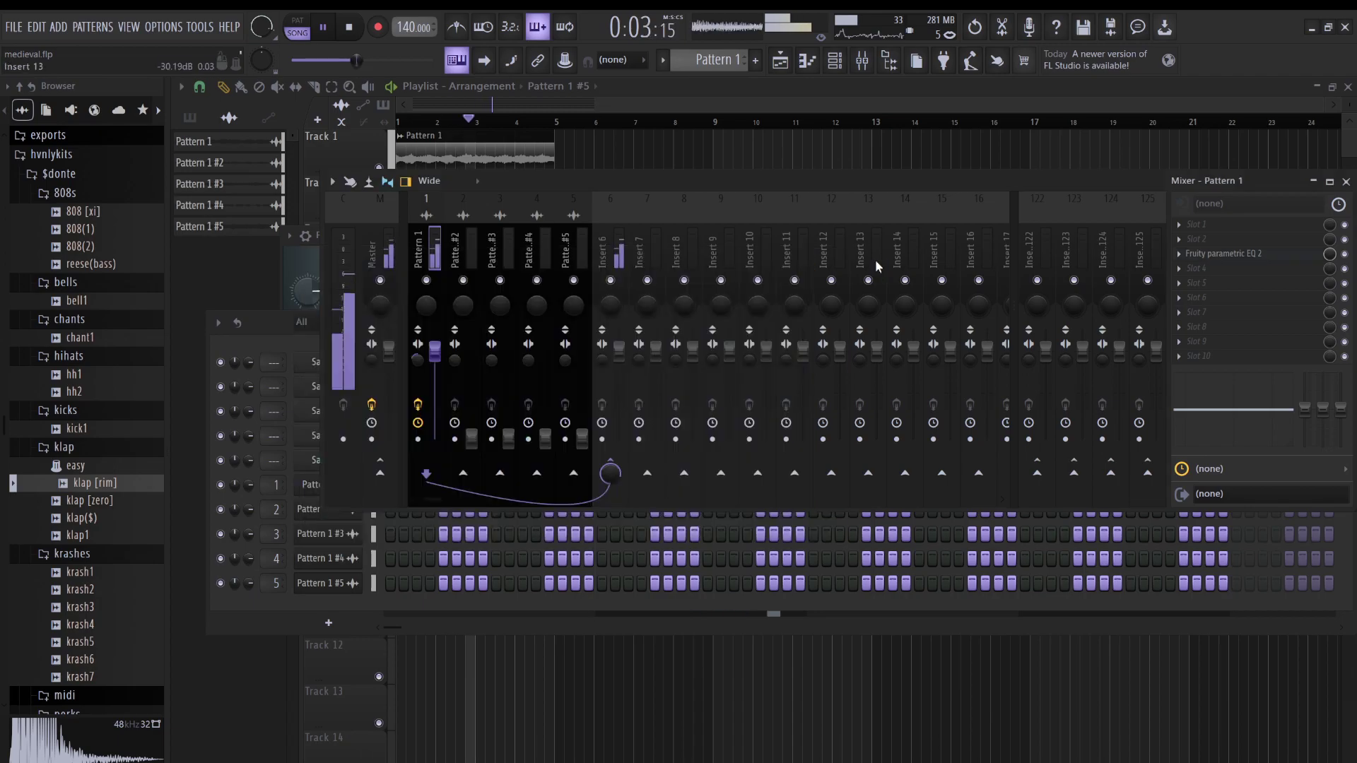
- Raise the Pattern 1 #2 insert's fader to normal level, pan it 8% right and adjust its stereo separation
{"action": "left_click_drag", "start_coordinate": [471, 436], "coordinate": [472, 360]}
{"action": "left_click", "coordinate": [435, 355]}
{"action": "left_click", "coordinate": [471, 351]}
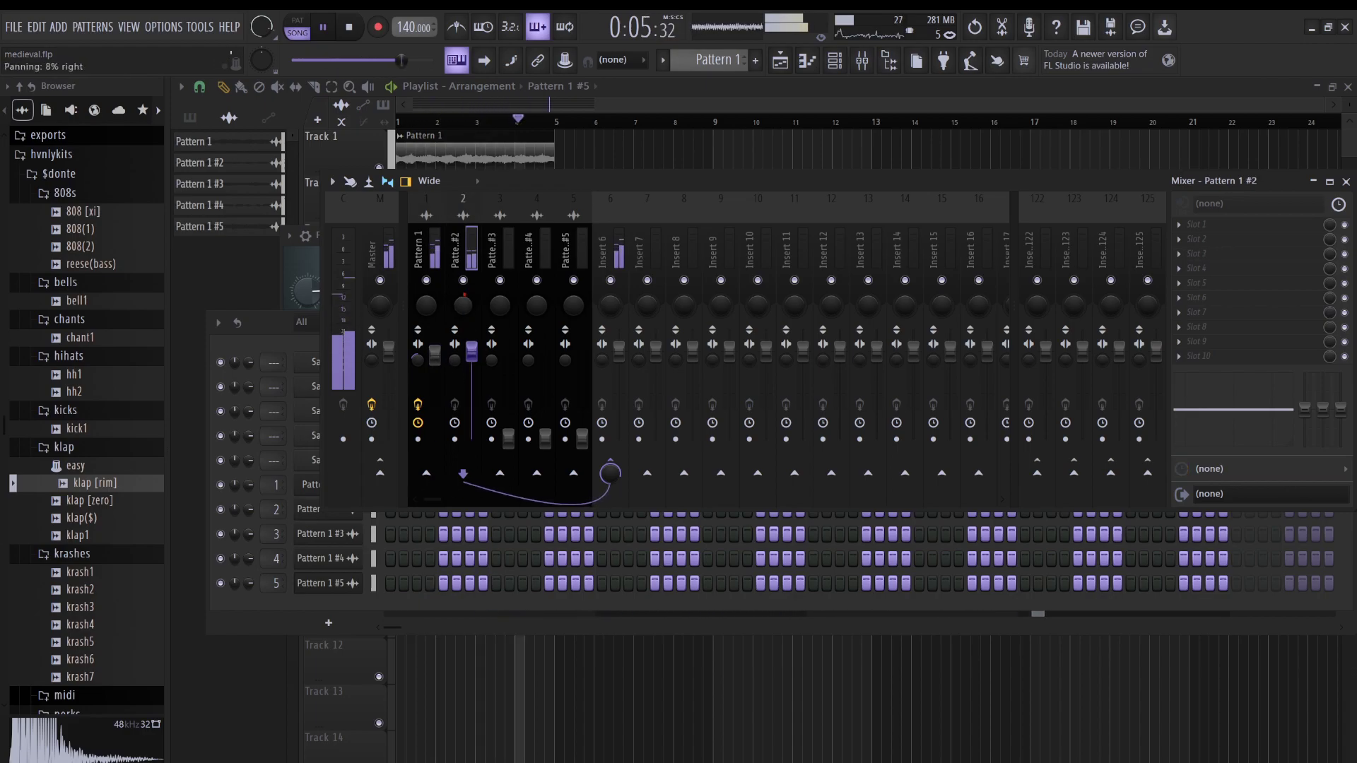
{"action": "left_click_drag", "start_coordinate": [455, 361], "coordinate": [455, 384]}
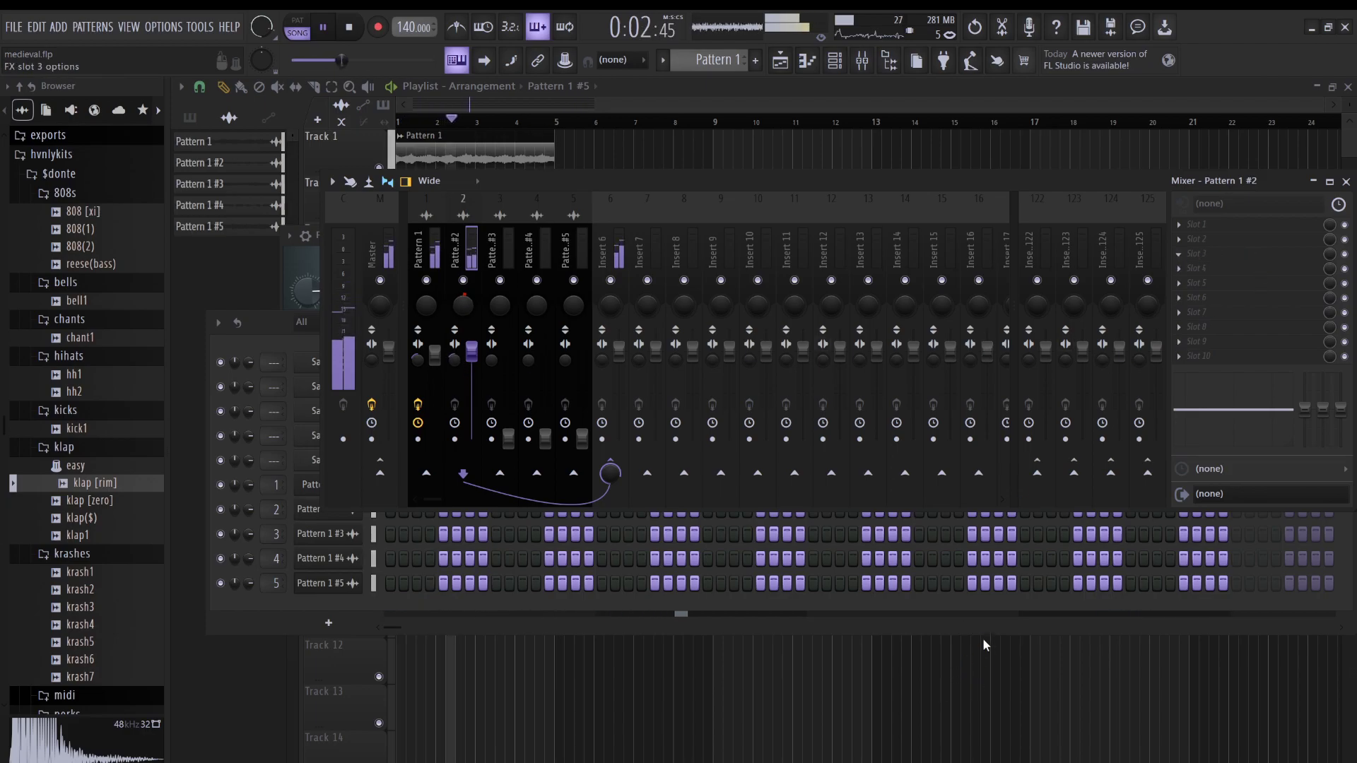
- Add Fruity parametric EQ 2 to Pattern 1 #2, cutting lows at about 200 Hz and highs, with slight mid boosts
{"action": "left_click", "coordinate": [968, 609]}
{"action": "left_click_drag", "start_coordinate": [252, 268], "coordinate": [291, 367]}
{"action": "left_click_drag", "start_coordinate": [435, 269], "coordinate": [536, 369]}
{"action": "left_click_drag", "start_coordinate": [296, 369], "coordinate": [320, 368]}
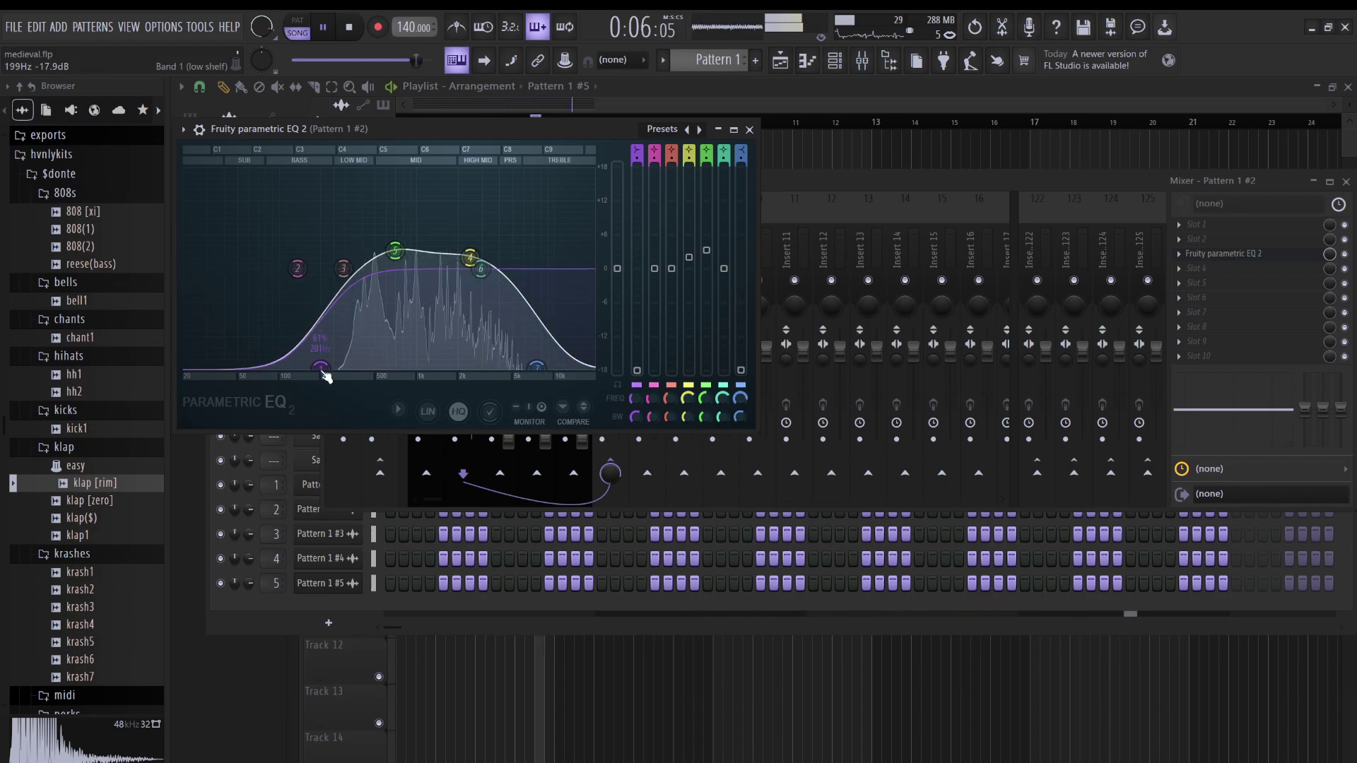
{"action": "left_click", "coordinate": [750, 129]}
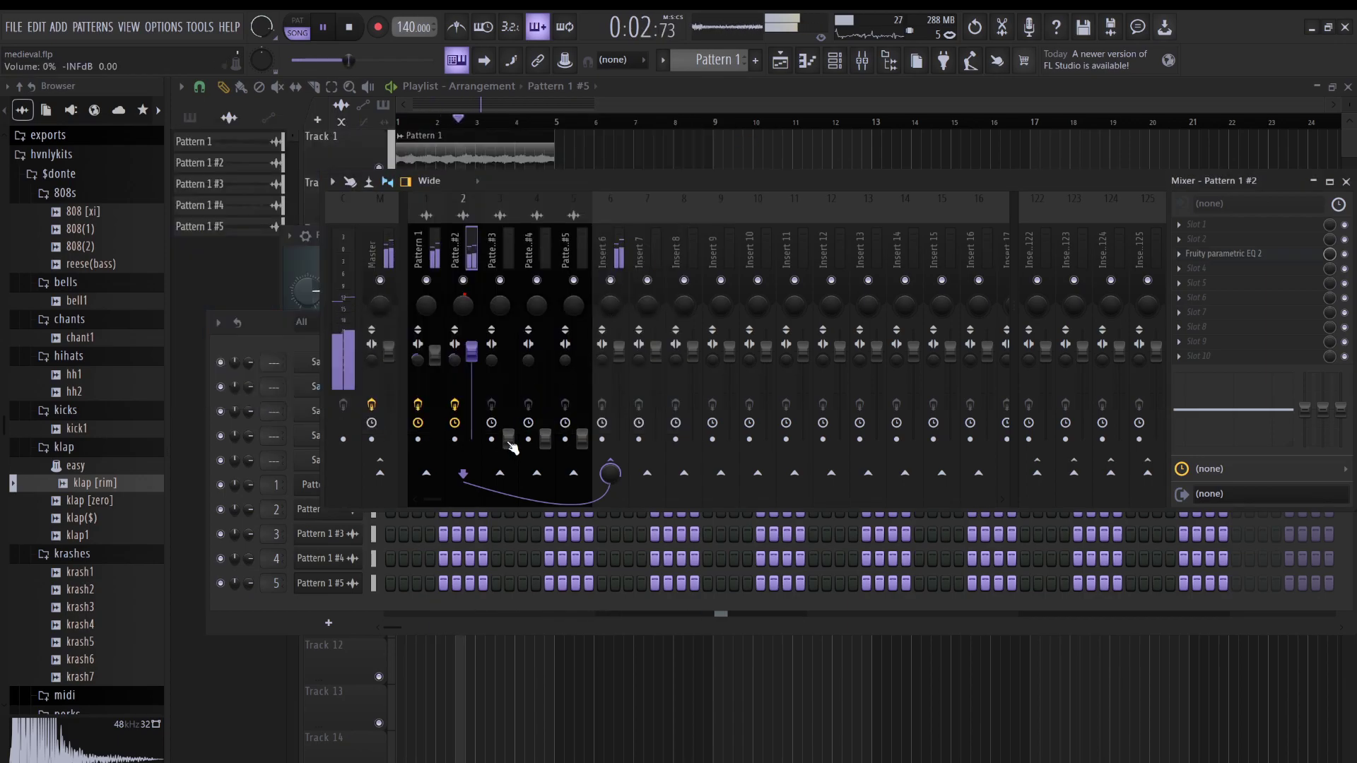
- Raise the Pattern 1 #3 insert from silence to slightly below normal level and pan it left
{"action": "left_click_drag", "start_coordinate": [509, 439], "coordinate": [509, 353]}
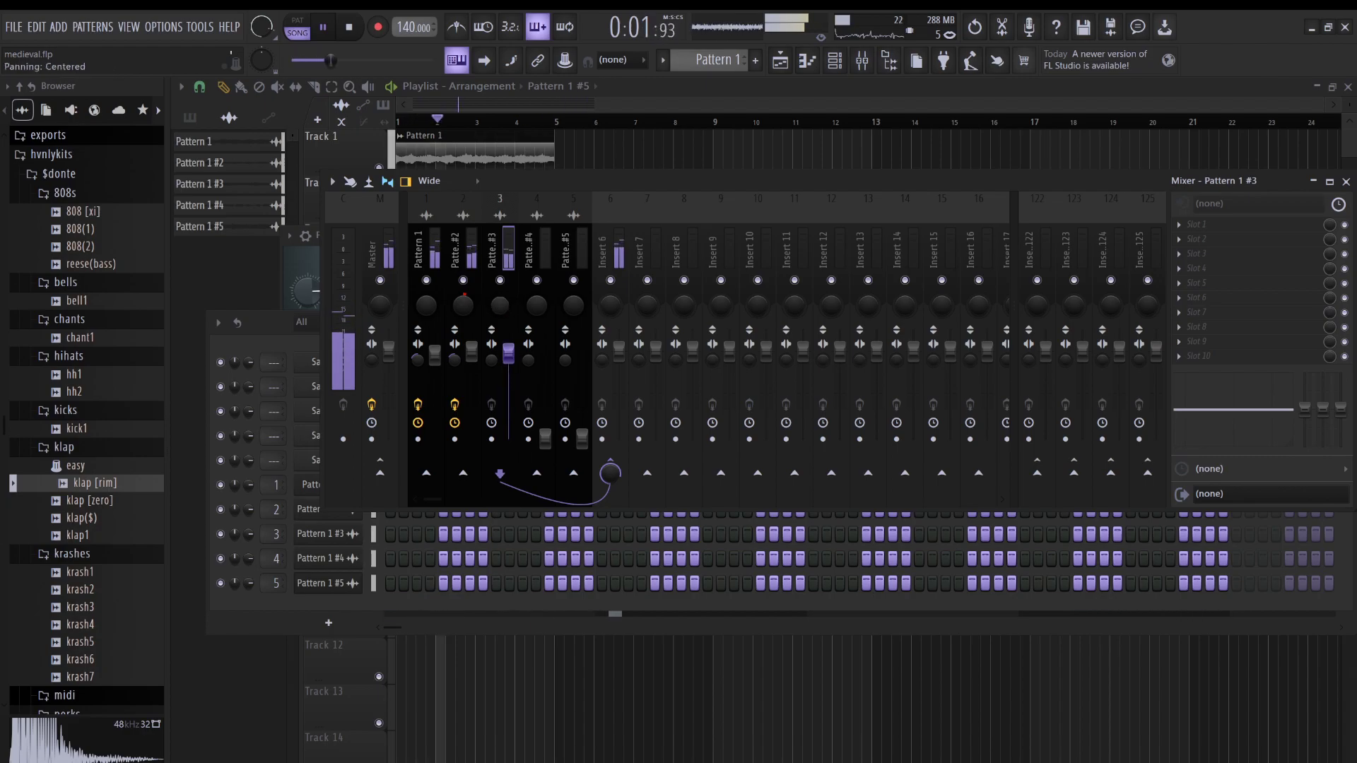
{"action": "left_click_drag", "start_coordinate": [500, 304], "coordinate": [500, 331]}
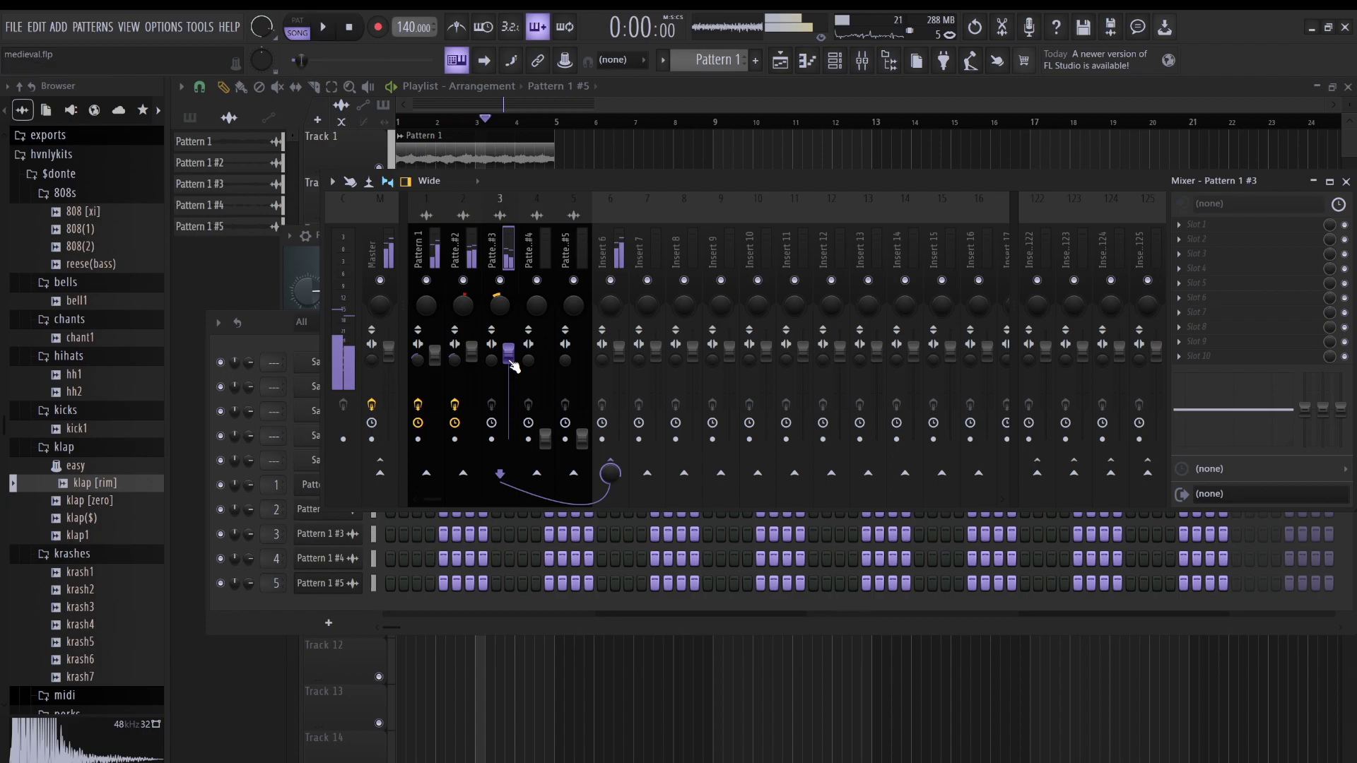
{"action": "key", "text": "space"}
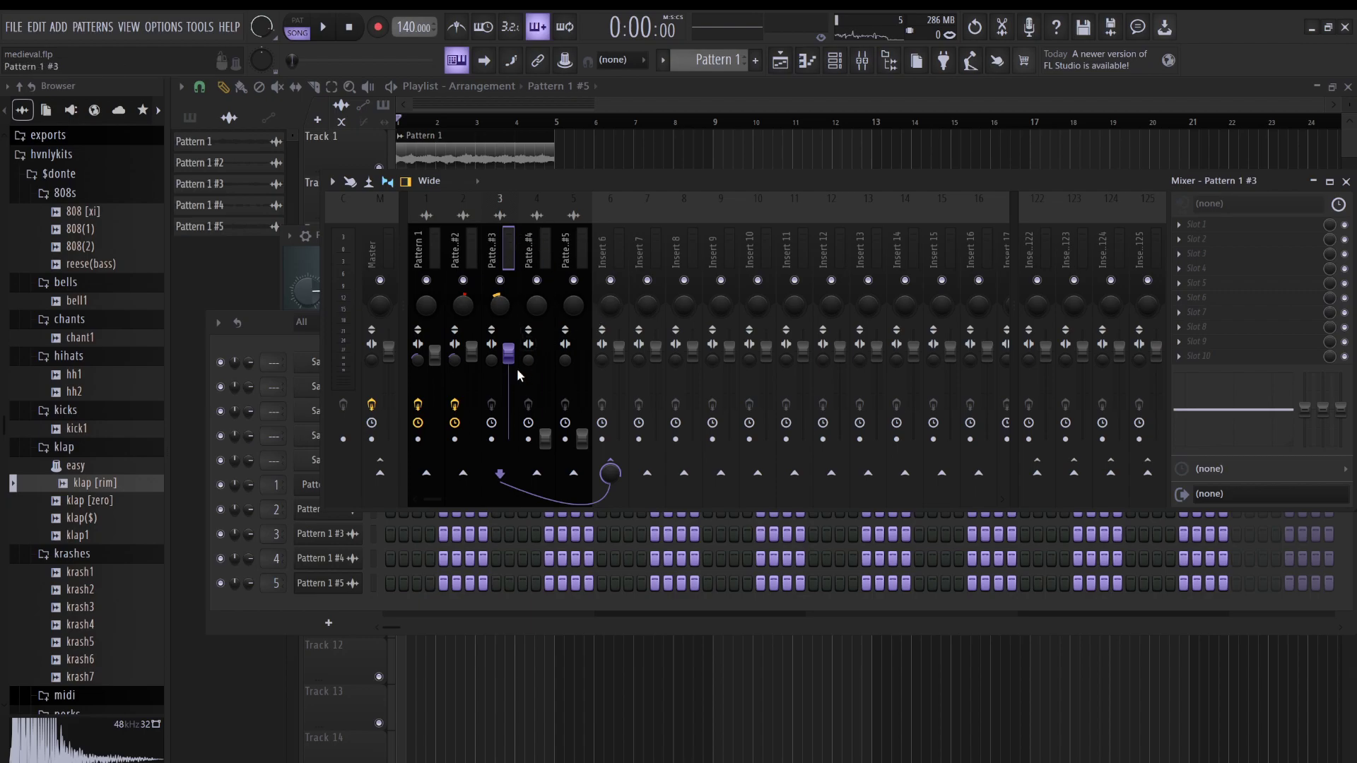
{"action": "key", "text": "space"}
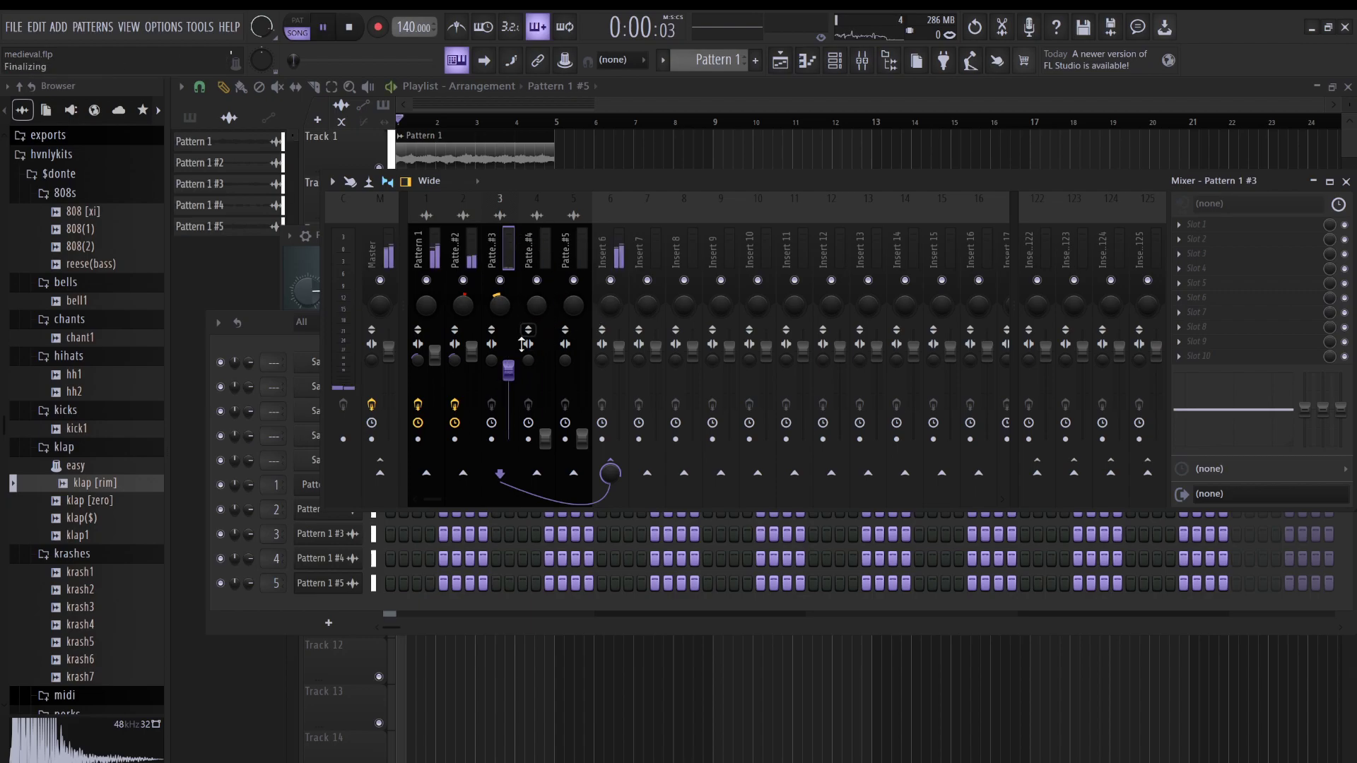
{"action": "key", "text": "space"}
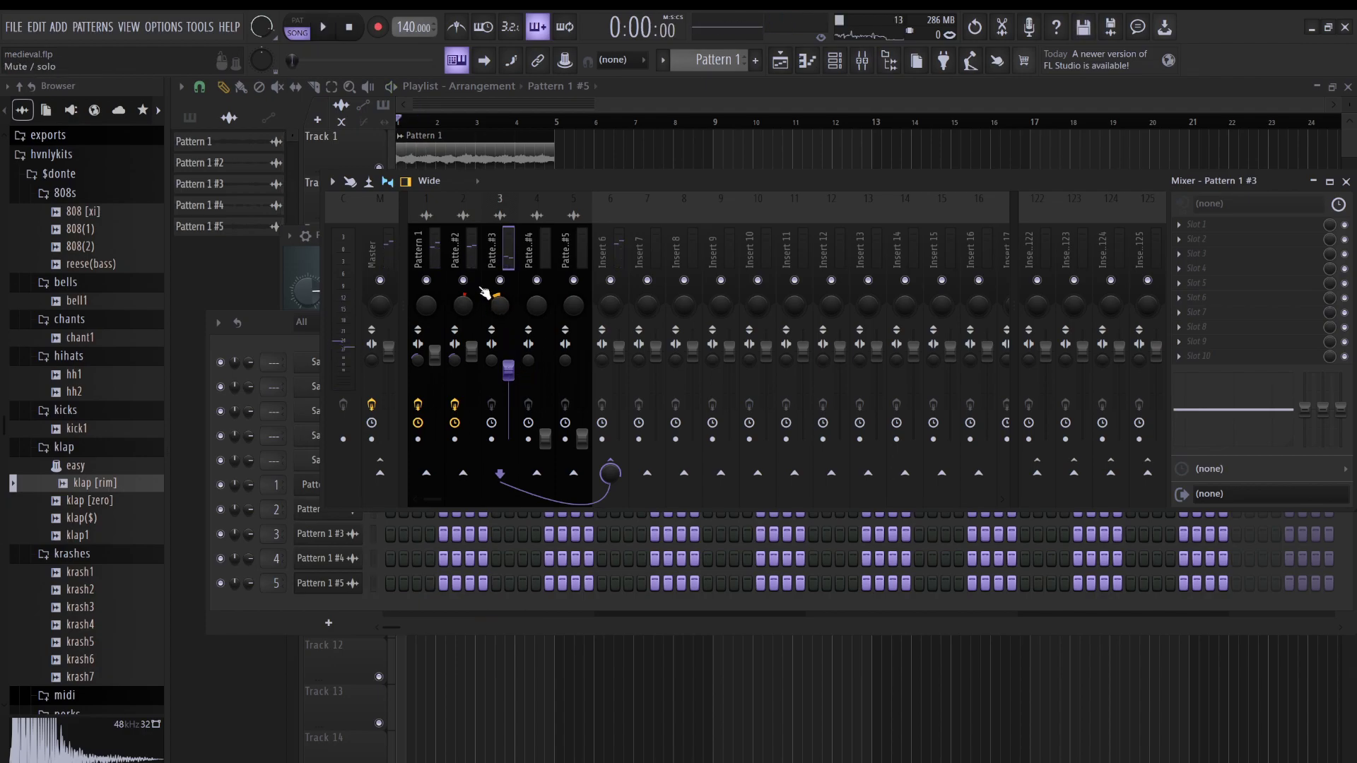
- Solo the Pattern 1 #3 insert and play it back alone
{"action": "right_click", "coordinate": [499, 281]}
{"action": "key", "text": "space"}
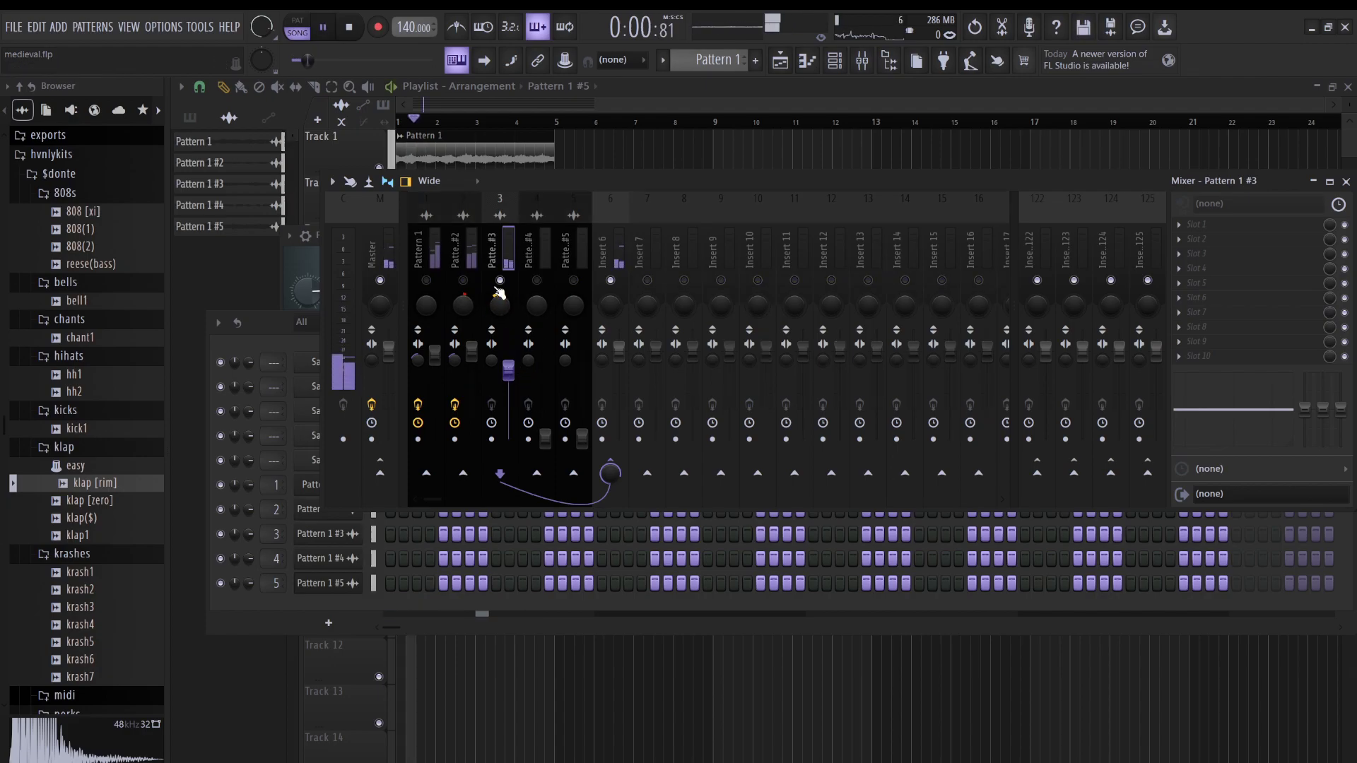
{"action": "key", "text": "space"}
- Re-enable the Pattern 1 and Pattern 1 #2 inserts, lower Pattern 1 #2's fader slightly and resume playback
{"action": "right_click", "coordinate": [461, 281]}
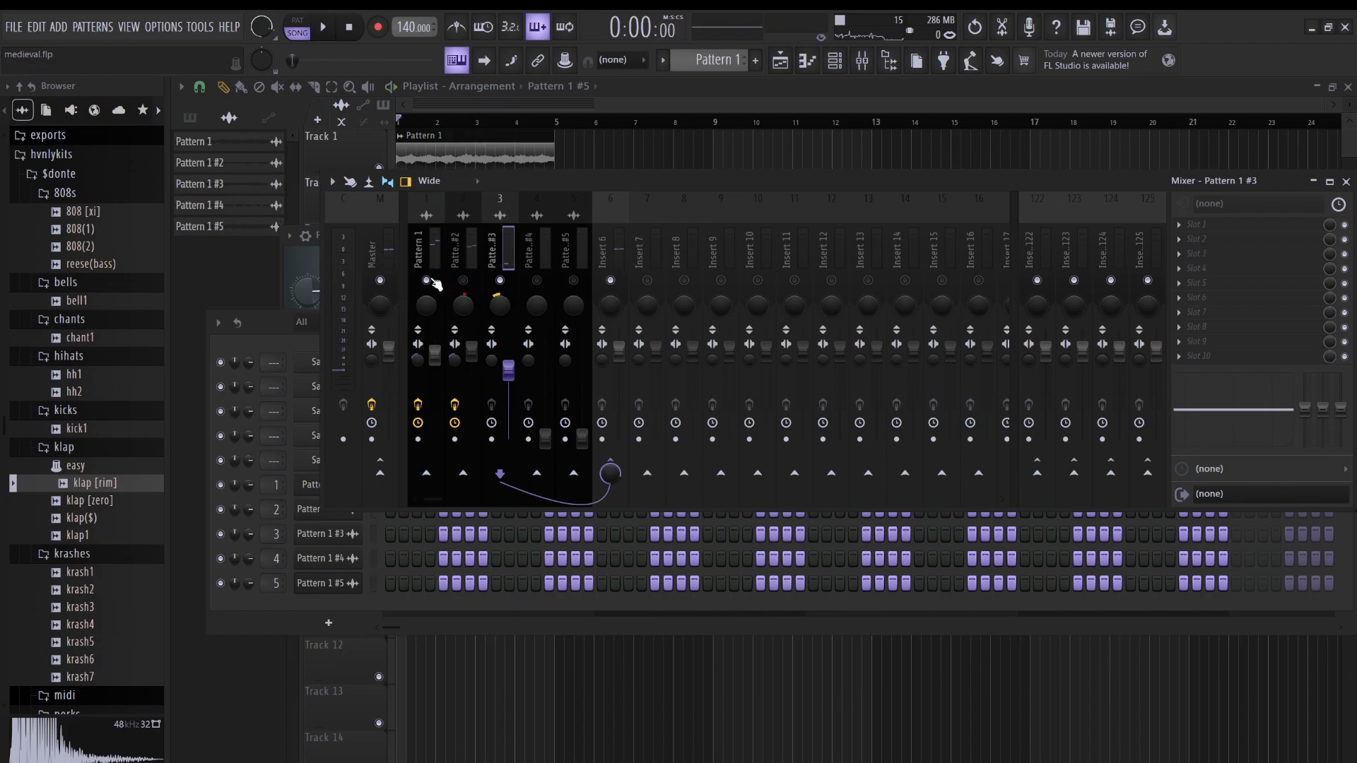
{"action": "left_click_drag", "start_coordinate": [483, 355], "coordinate": [483, 369]}
{"action": "key", "text": "space"}
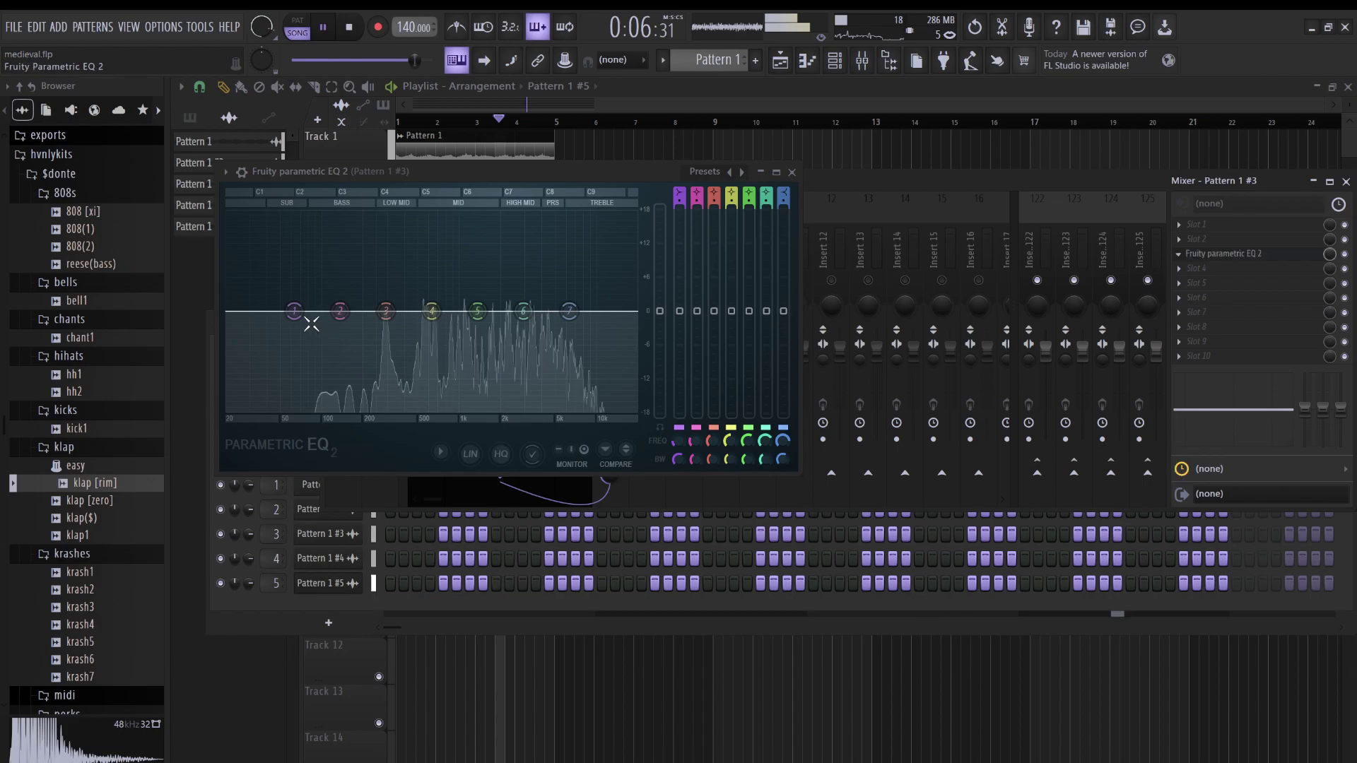
- Shape Pattern 1 #3 with Fruity parametric EQ 2, cutting lows at 143 Hz and highs near 8 kHz, with slight mid boosts
{"action": "left_click_drag", "start_coordinate": [294, 312], "coordinate": [323, 410]}
{"action": "left_click_drag", "start_coordinate": [478, 312], "coordinate": [592, 417]}
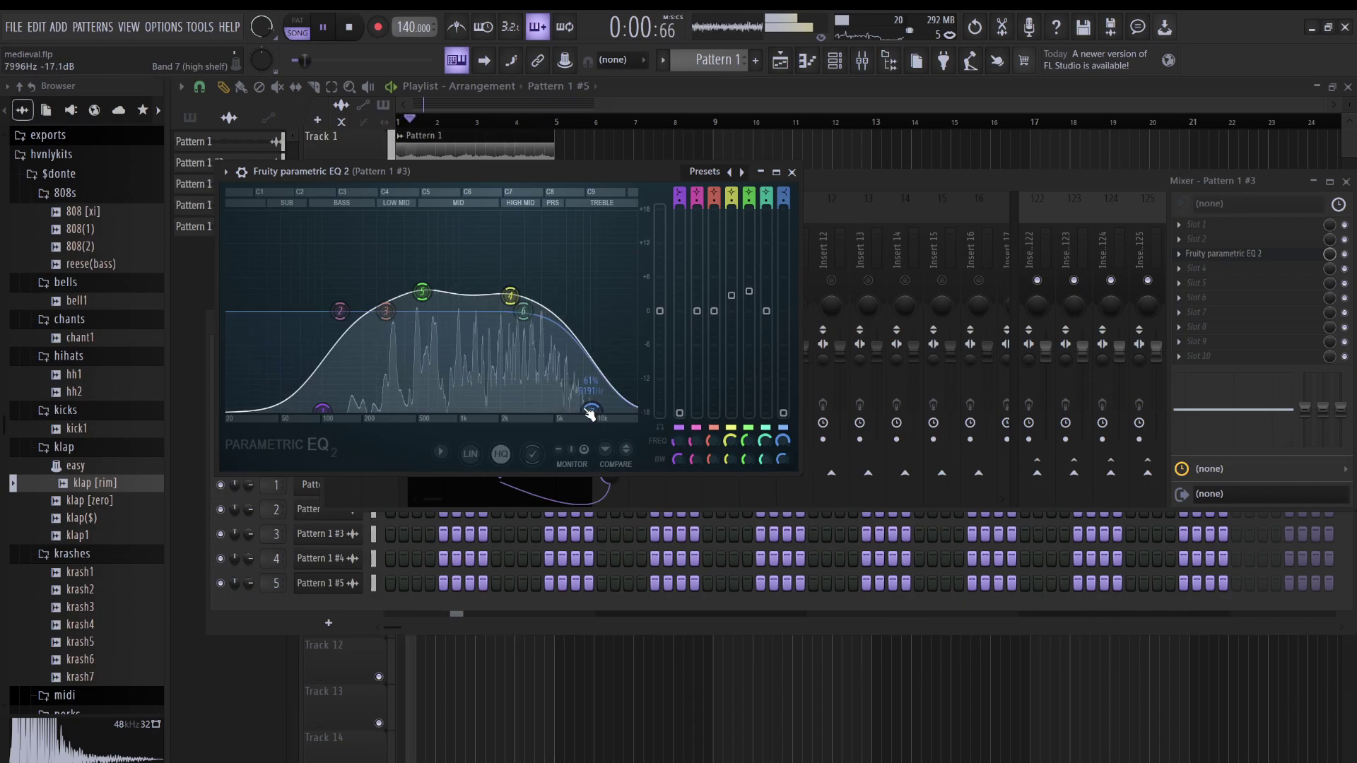
{"action": "left_click_drag", "start_coordinate": [324, 400], "coordinate": [346, 403]}
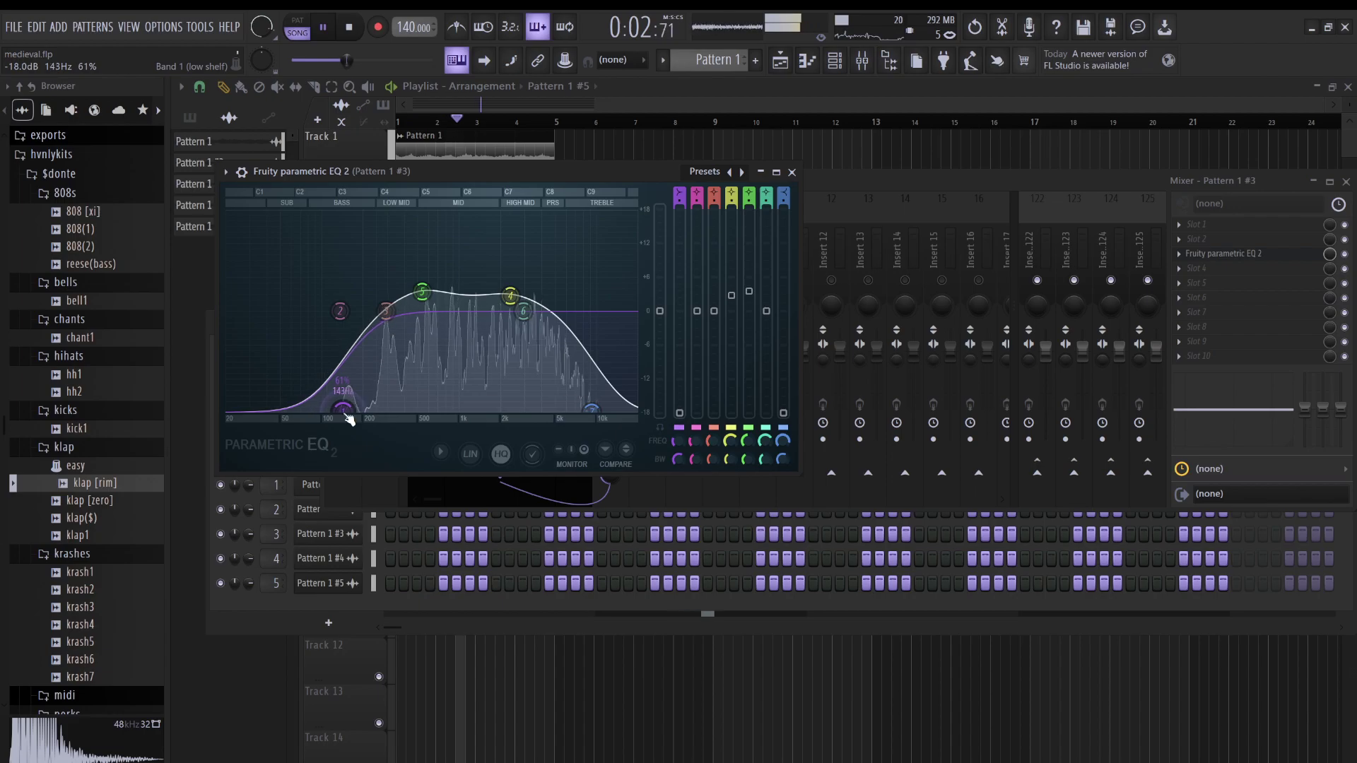
{"action": "left_click", "coordinate": [791, 172]}
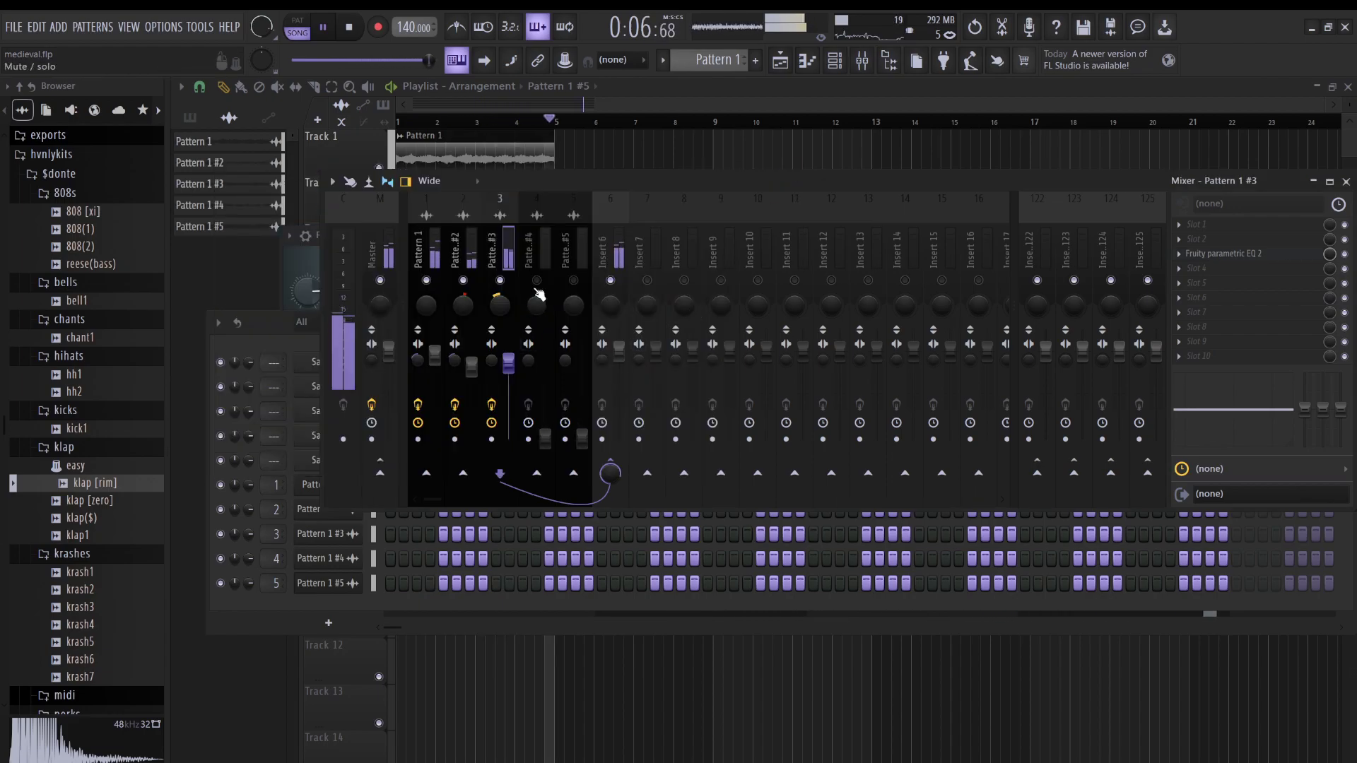
- Raise the Pattern 1 #4 insert from silence to slightly below normal level
{"action": "left_click_drag", "start_coordinate": [553, 440], "coordinate": [553, 358]}
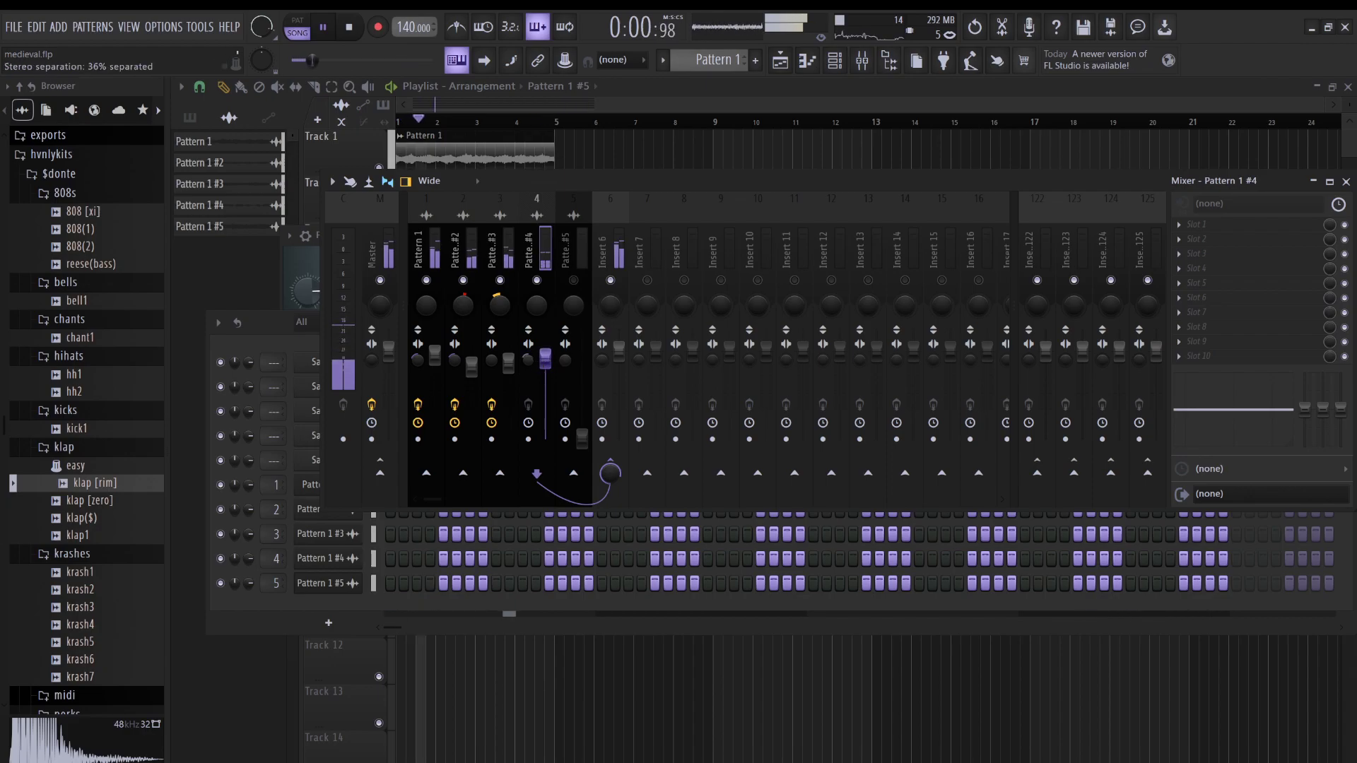
{"action": "left_click_drag", "start_coordinate": [582, 438], "coordinate": [581, 406]}
{"action": "left_click", "coordinate": [548, 363]}
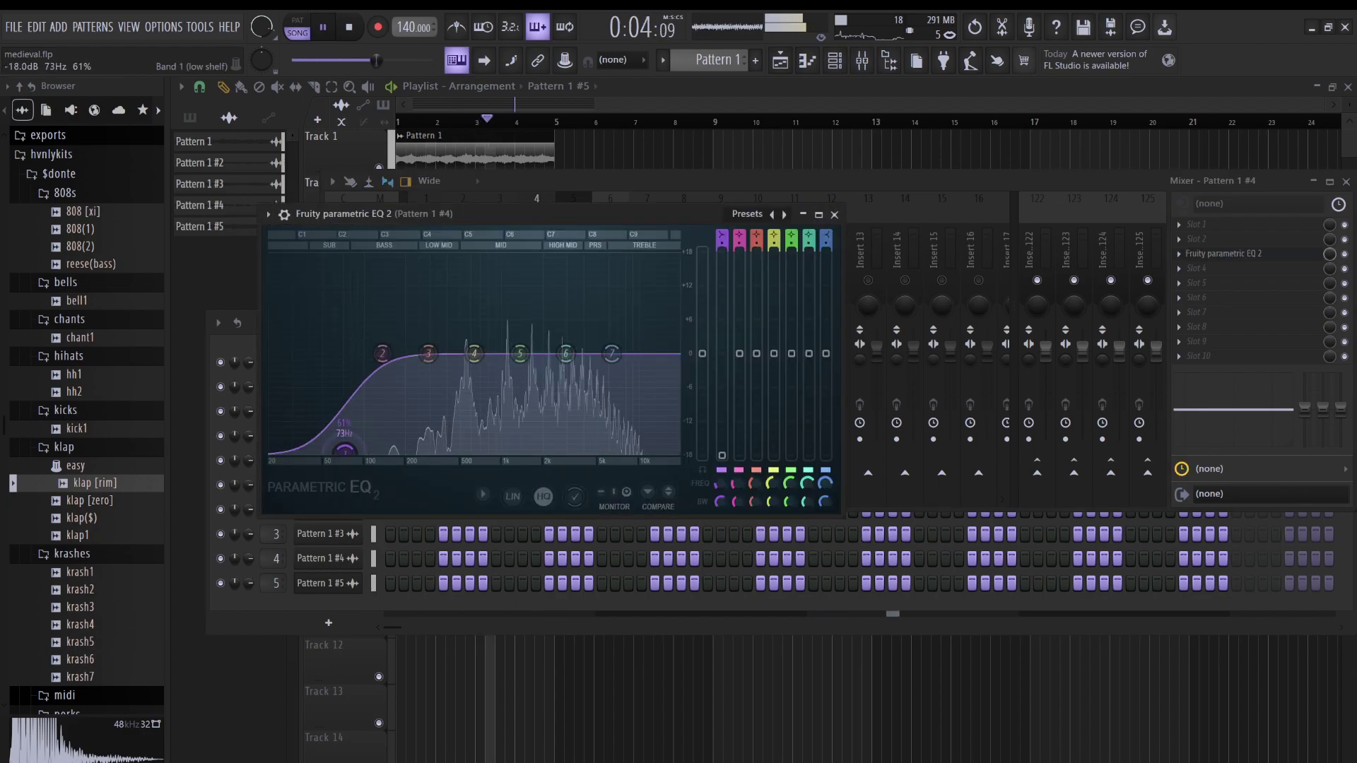
- Shape Pattern 1 #4 with Fruity parametric EQ 2, cutting lows at 196 Hz and highs near 9.1 kHz, with slight mid boosts
{"action": "left_click_drag", "start_coordinate": [345, 450], "coordinate": [385, 451]}
{"action": "left_click_drag", "start_coordinate": [521, 353], "coordinate": [563, 338]}
{"action": "left_click_drag", "start_coordinate": [472, 335], "coordinate": [475, 340]}
{"action": "left_click_drag", "start_coordinate": [612, 354], "coordinate": [639, 460]}
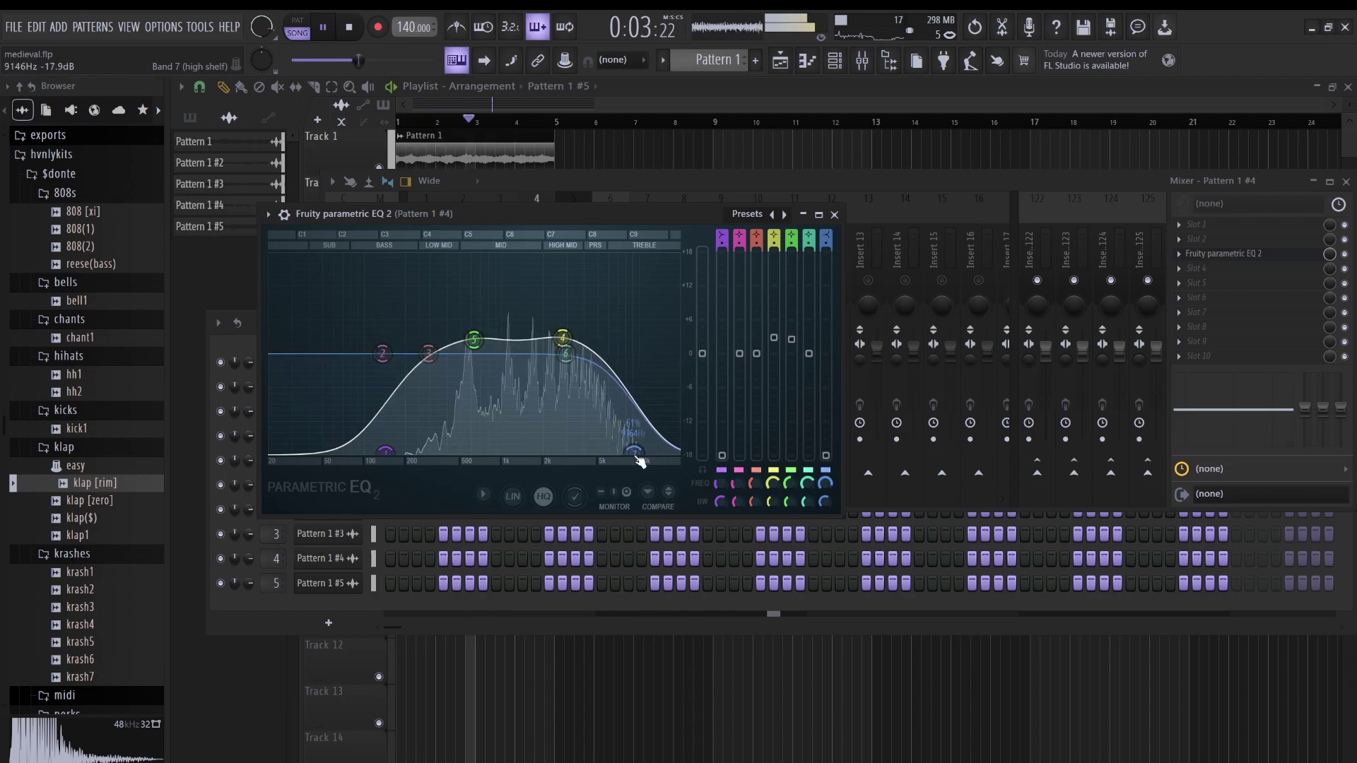
{"action": "left_click_drag", "start_coordinate": [388, 452], "coordinate": [407, 453]}
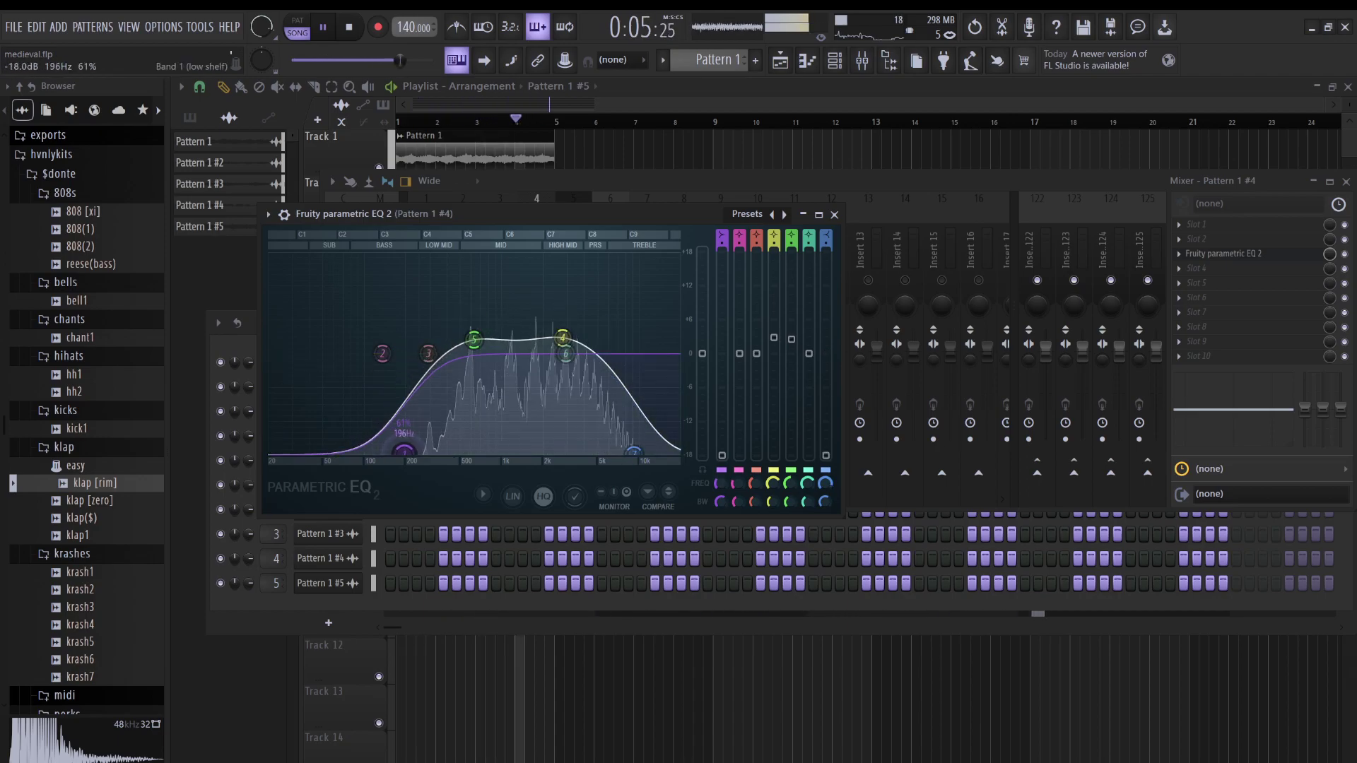
{"action": "left_click", "coordinate": [834, 214]}
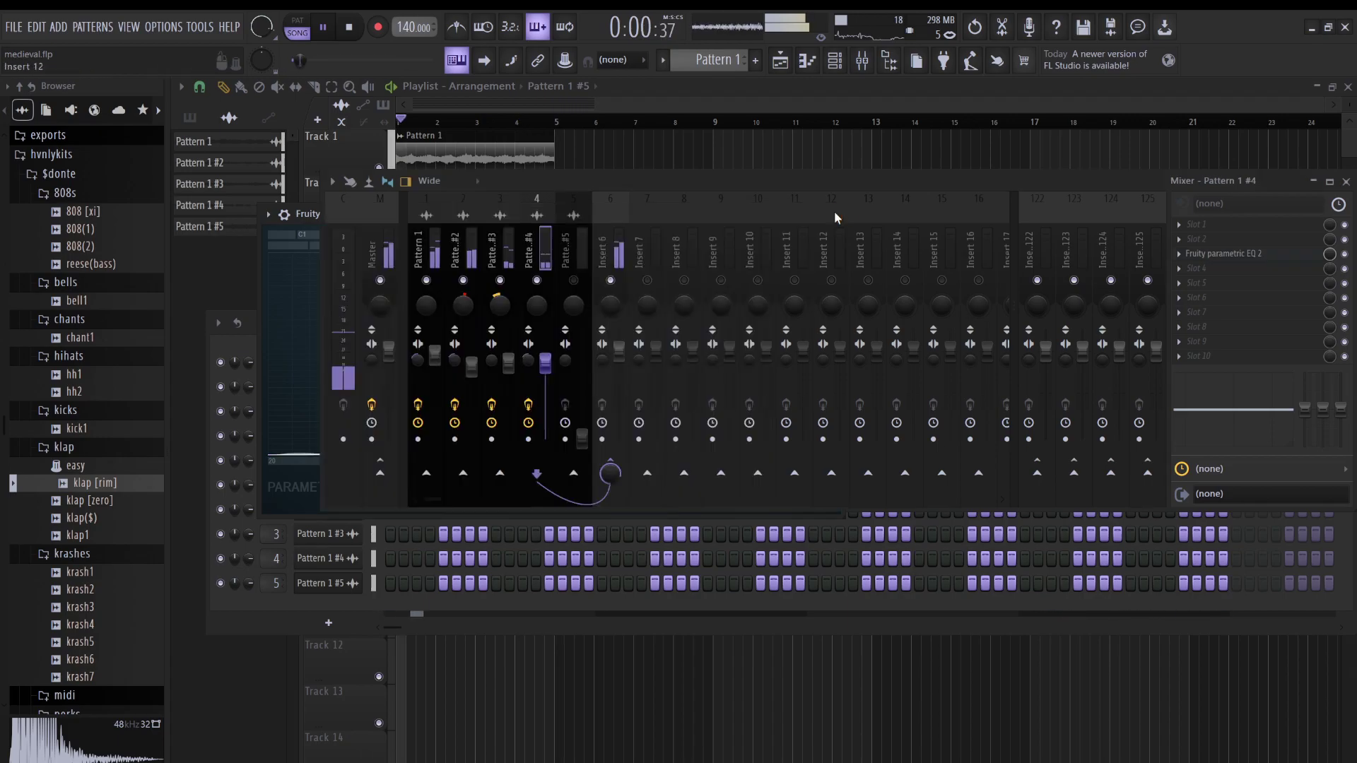
- Bring the Pattern 1 #5 insert up from silence, check it soloed and with the other layers, and trim it to about normal level
{"action": "left_click_drag", "start_coordinate": [582, 438], "coordinate": [582, 341]}
{"action": "right_click", "coordinate": [578, 281]}
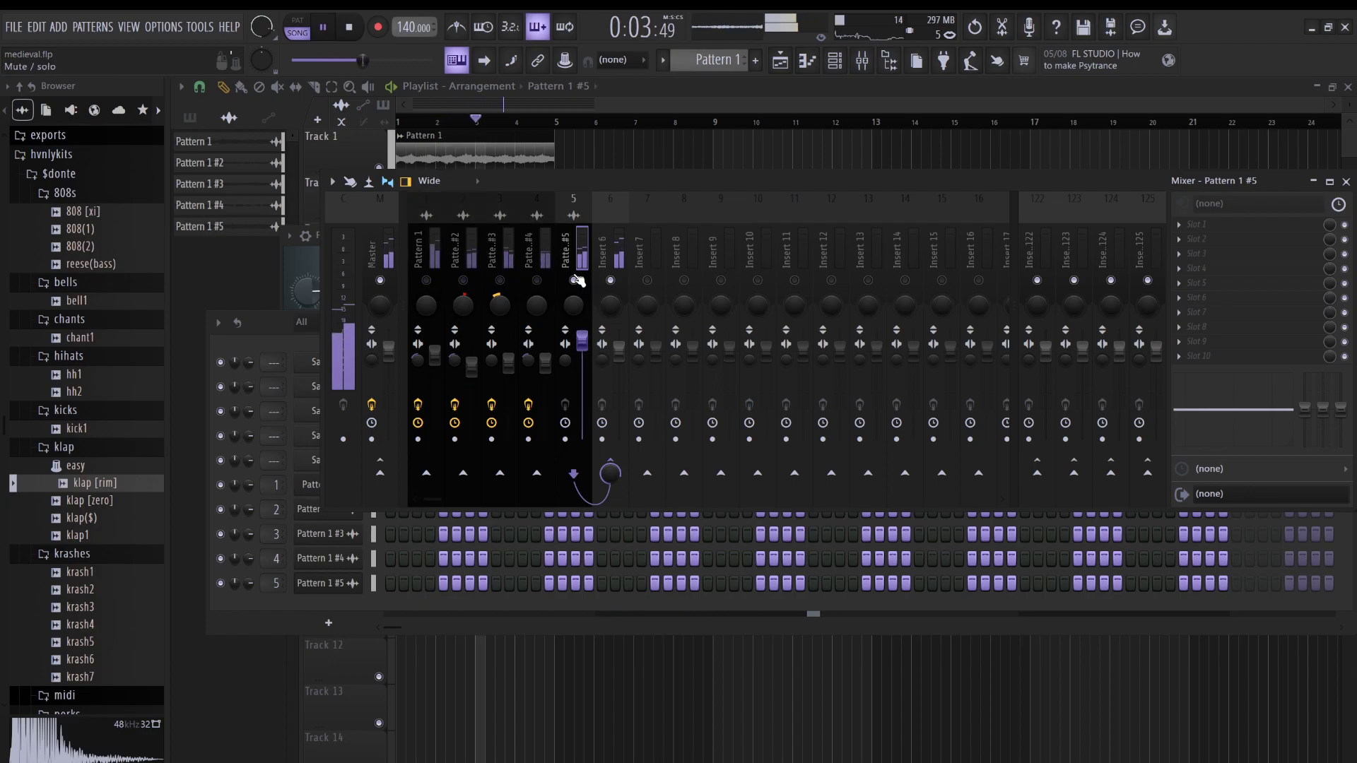
{"action": "right_click", "coordinate": [574, 282]}
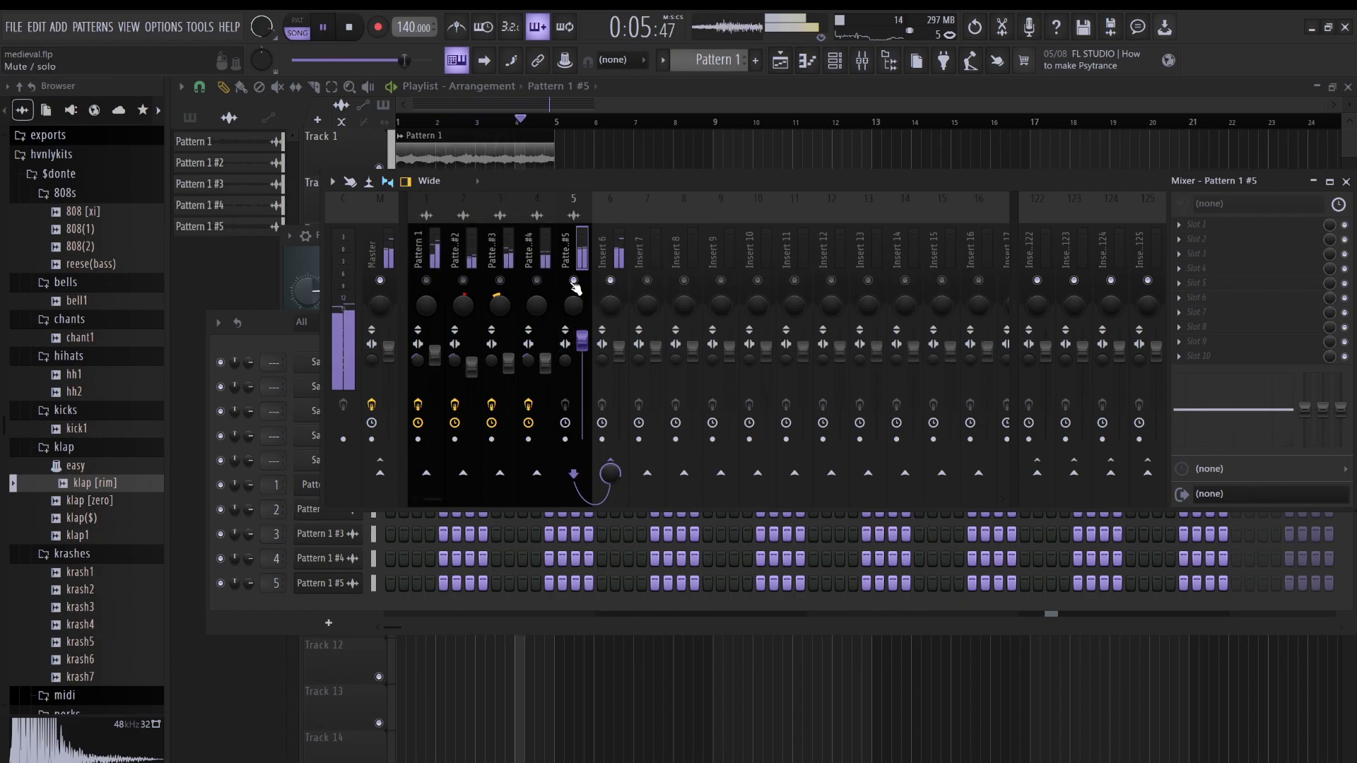
{"action": "left_click_drag", "start_coordinate": [582, 342], "coordinate": [582, 351]}
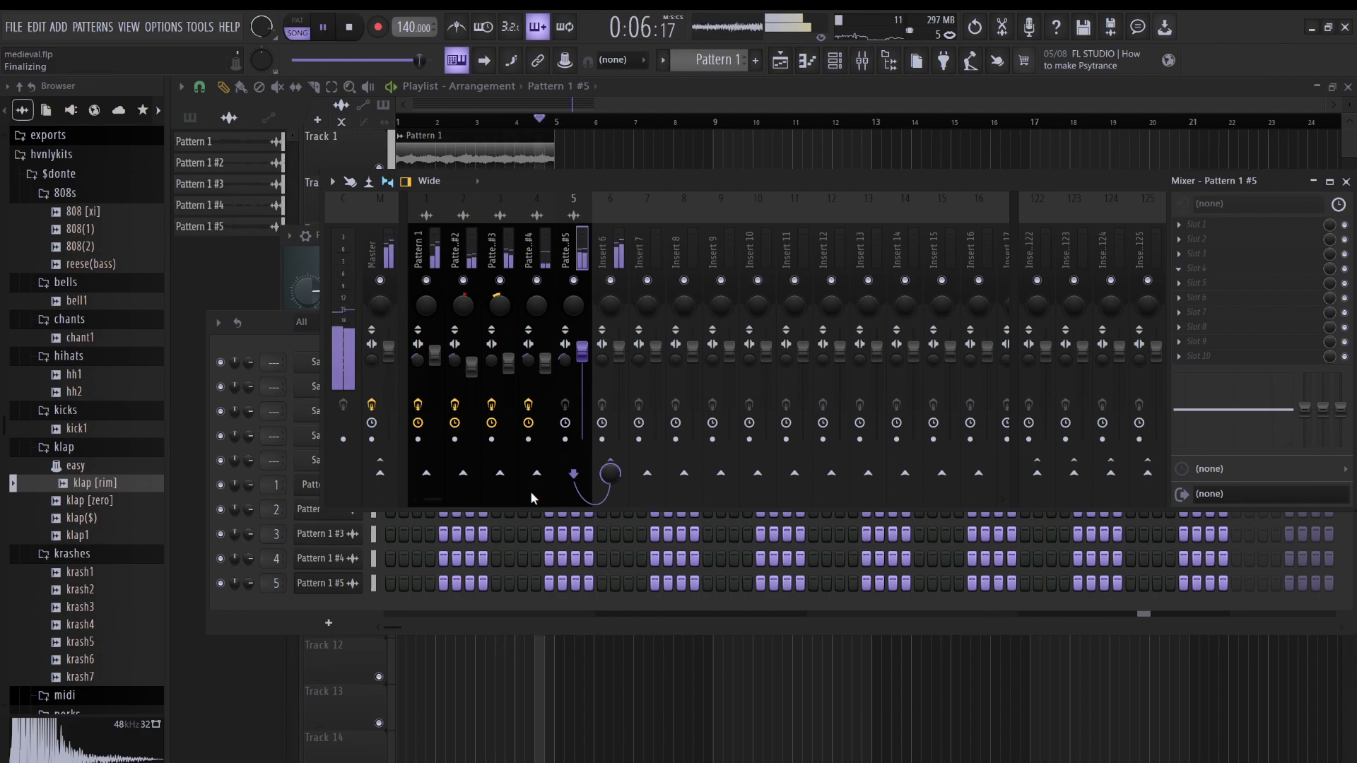
- Shape Pattern 1 #5 with Fruity parametric EQ 2, adjusting its low and high bands
{"action": "left_click_drag", "start_coordinate": [397, 418], "coordinate": [447, 522]}
{"action": "left_click_drag", "start_coordinate": [584, 417], "coordinate": [680, 515]}
{"action": "left_click_drag", "start_coordinate": [446, 521], "coordinate": [499, 522]}
{"action": "left_click", "coordinate": [899, 277]}
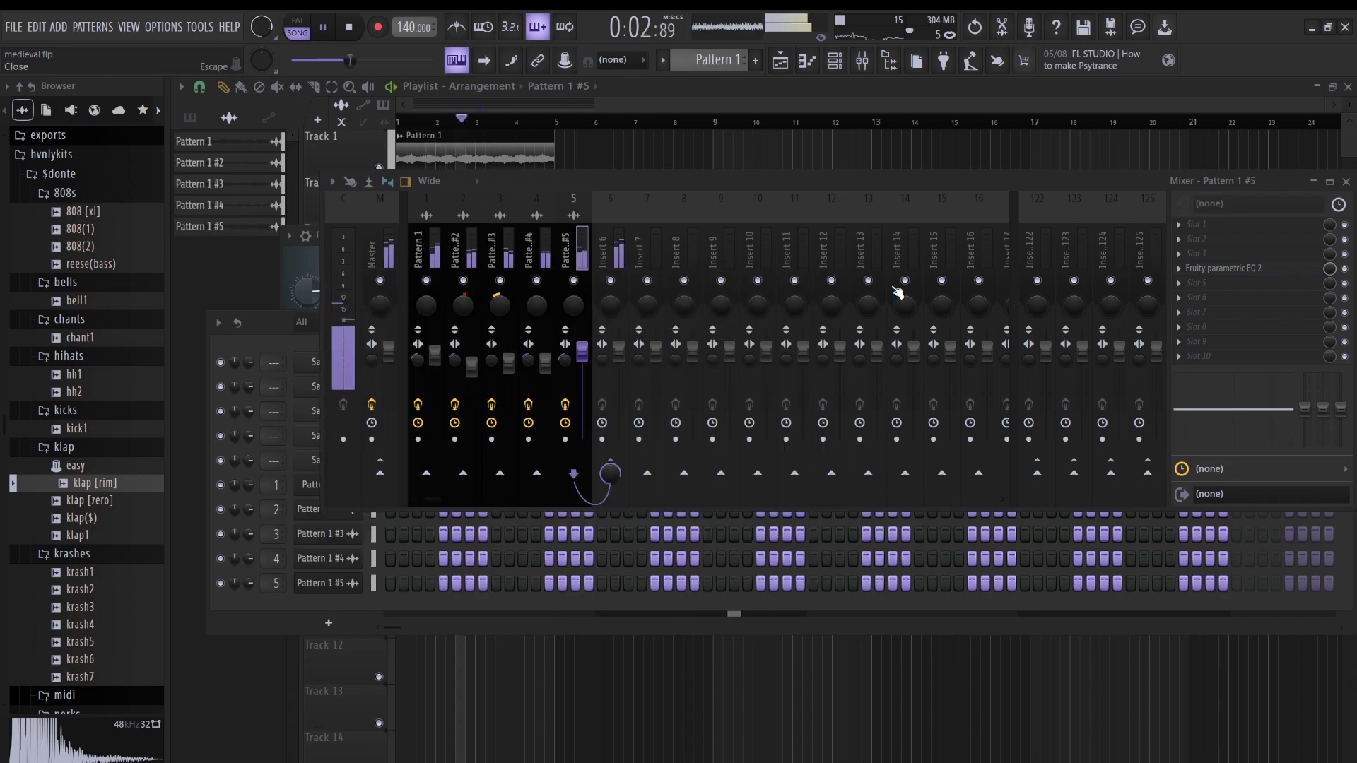
- Compress Insert 6 with FabFilter Pro-C 2: threshold about -21 dB, ratio 3.06:1, wet gain about 0.9 dB and dry gain about -25 dB
{"action": "left_click", "coordinate": [602, 246]}
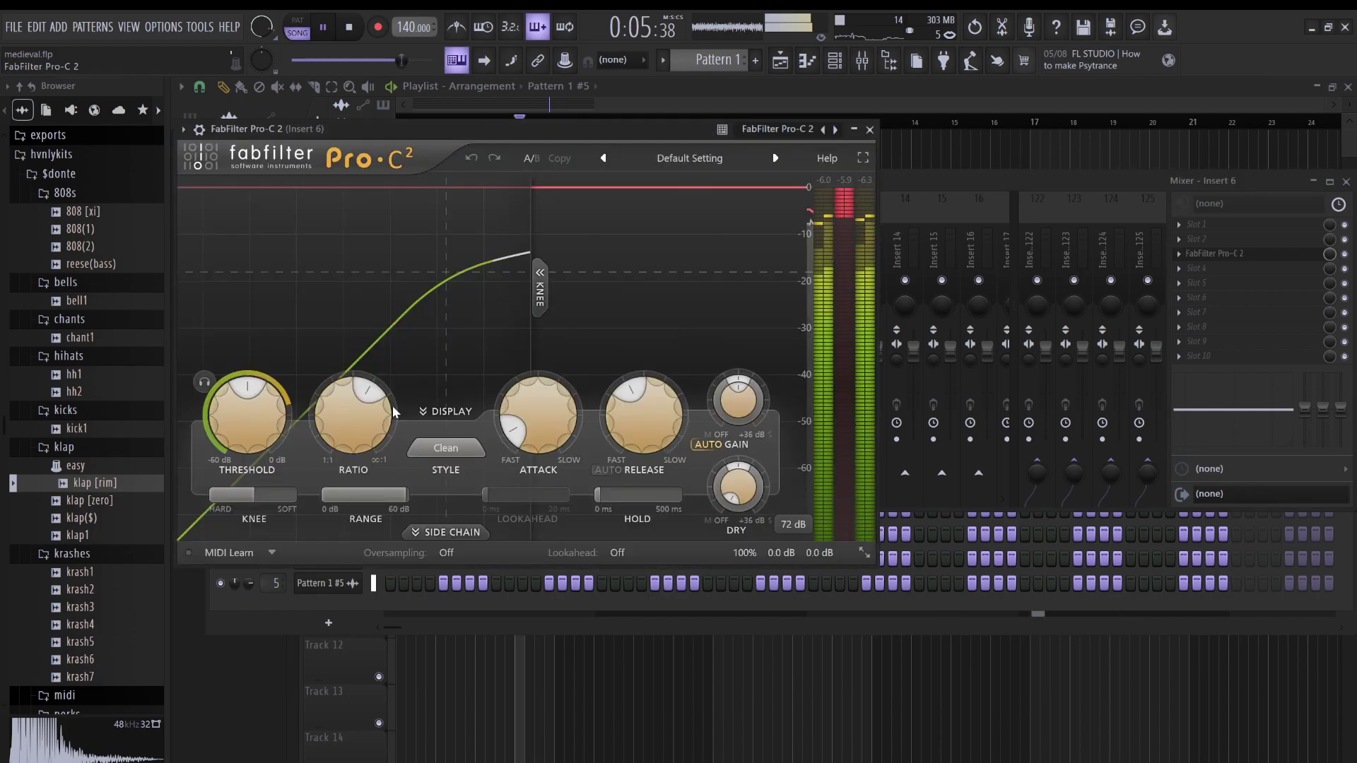
{"action": "left_click_drag", "start_coordinate": [236, 417], "coordinate": [256, 462]}
{"action": "left_click_drag", "start_coordinate": [352, 426], "coordinate": [363, 468]}
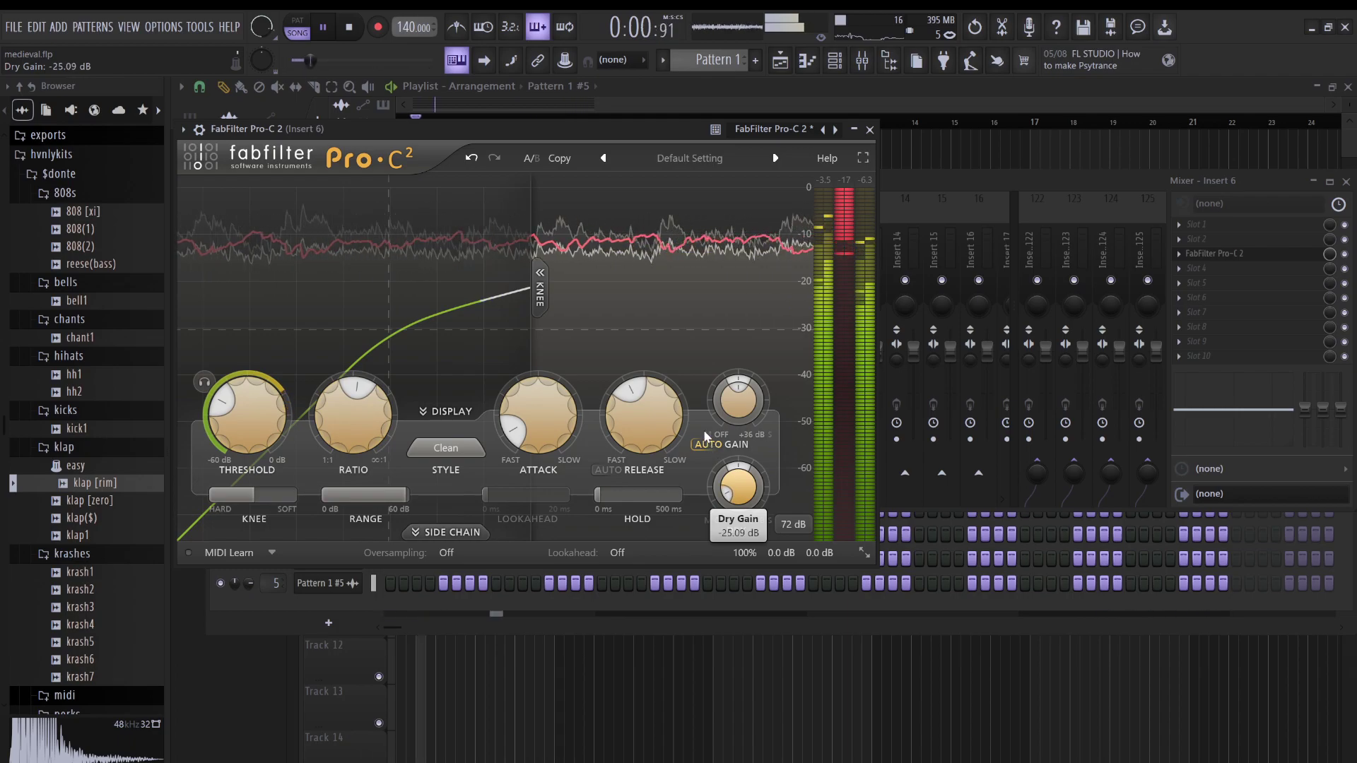
{"action": "mouse_move", "coordinate": [737, 412]}
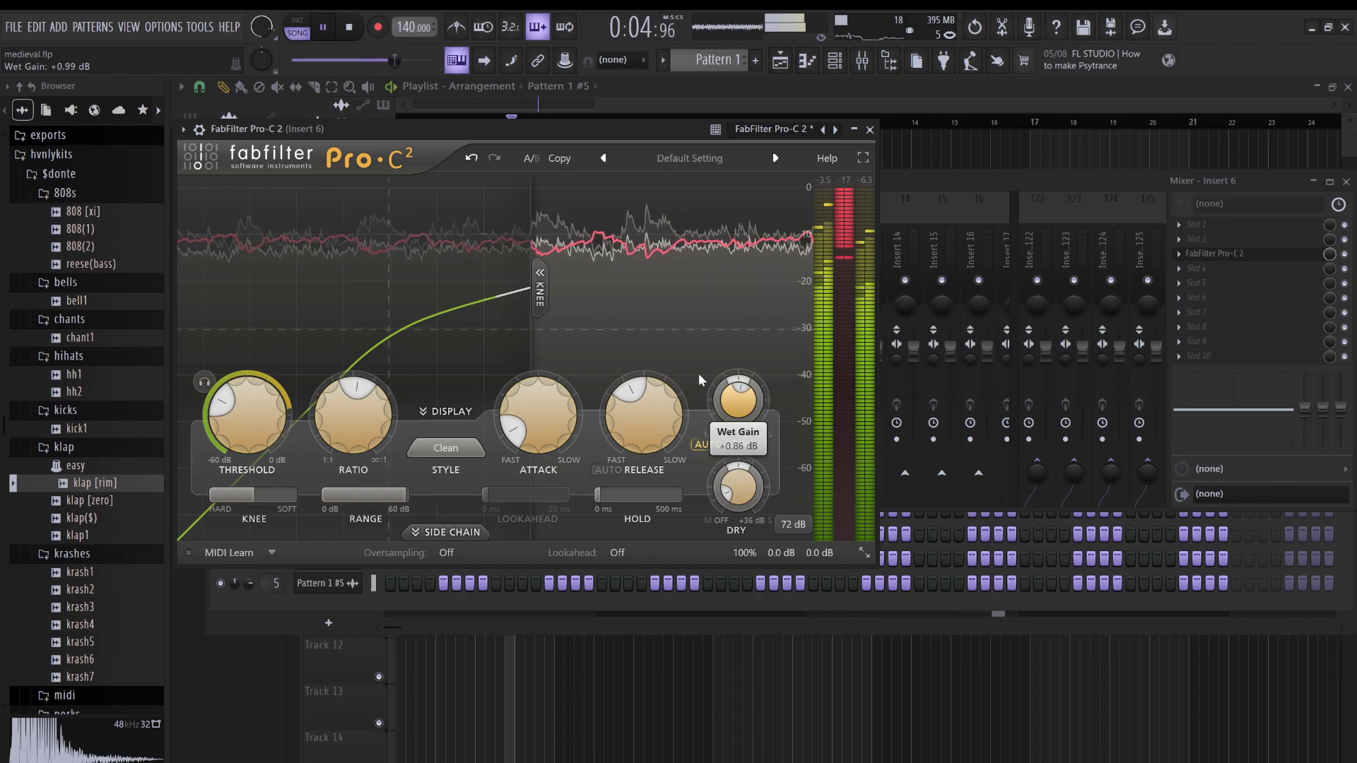
{"action": "mouse_move", "coordinate": [358, 410]}
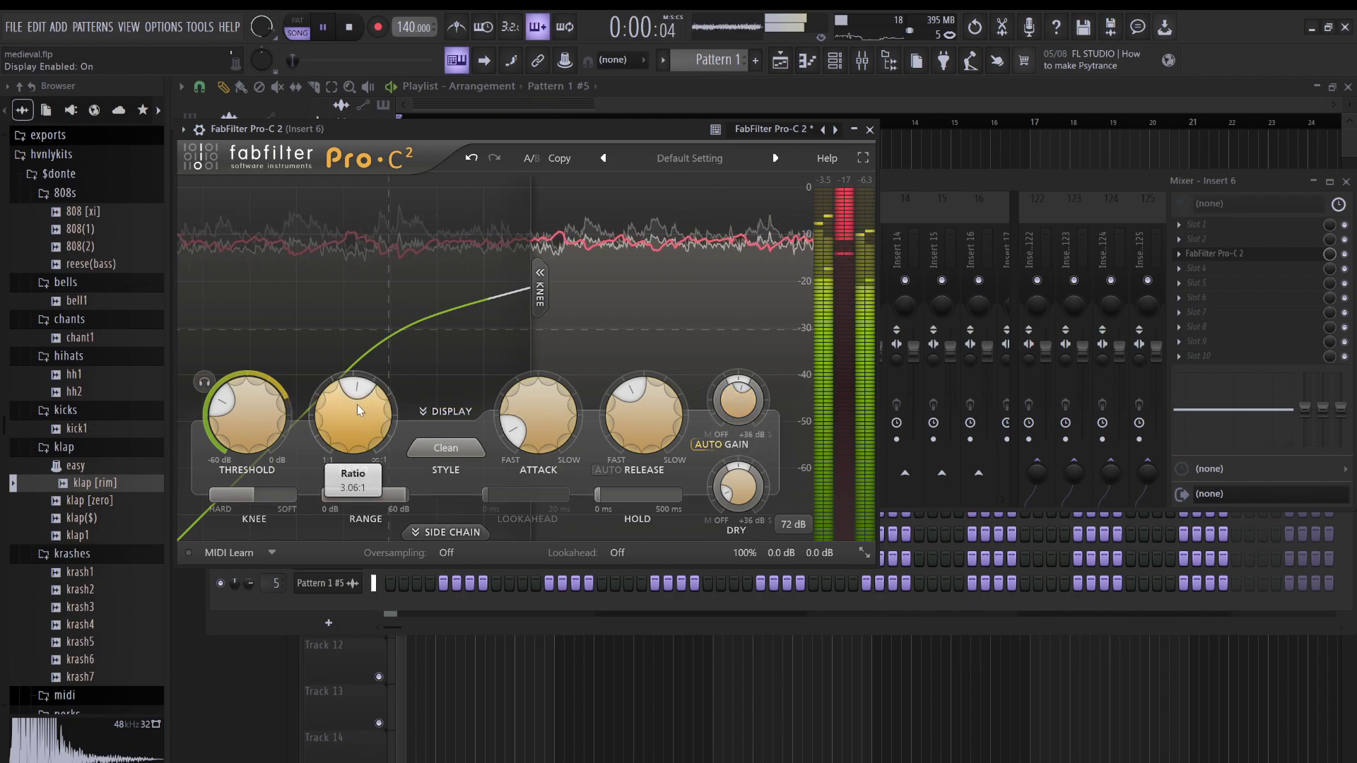
{"action": "mouse_move", "coordinate": [255, 412]}
{"action": "left_click_drag", "start_coordinate": [247, 383], "coordinate": [241, 370]}
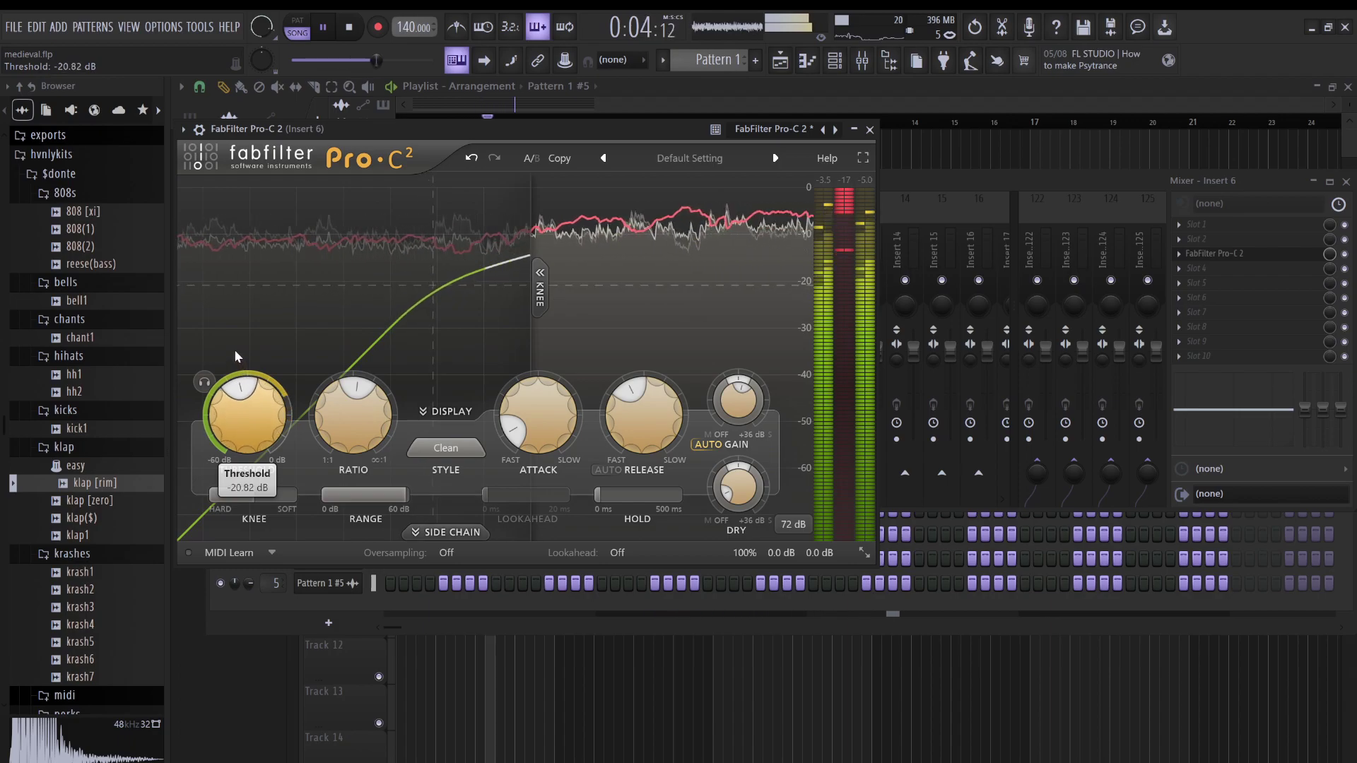
{"action": "mouse_move", "coordinate": [355, 424]}
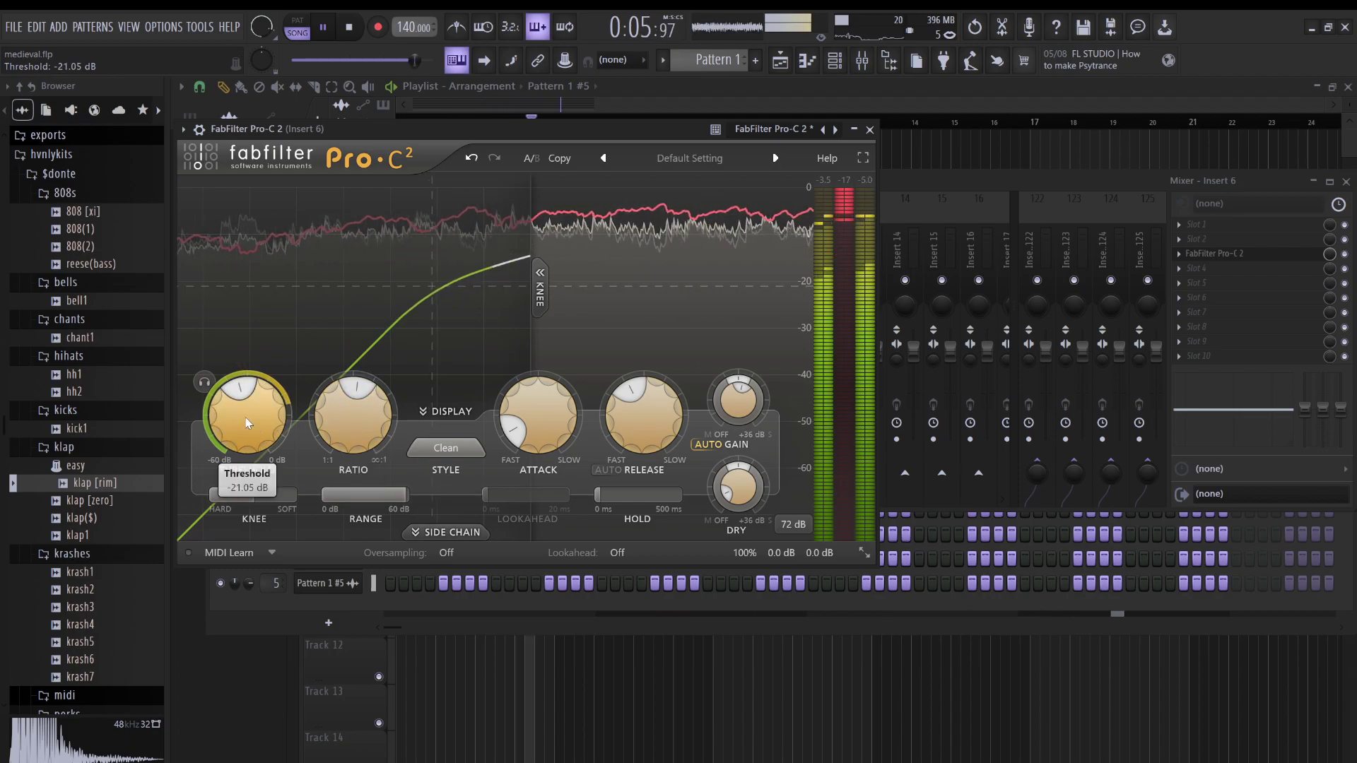
{"action": "left_click", "coordinate": [870, 130]}
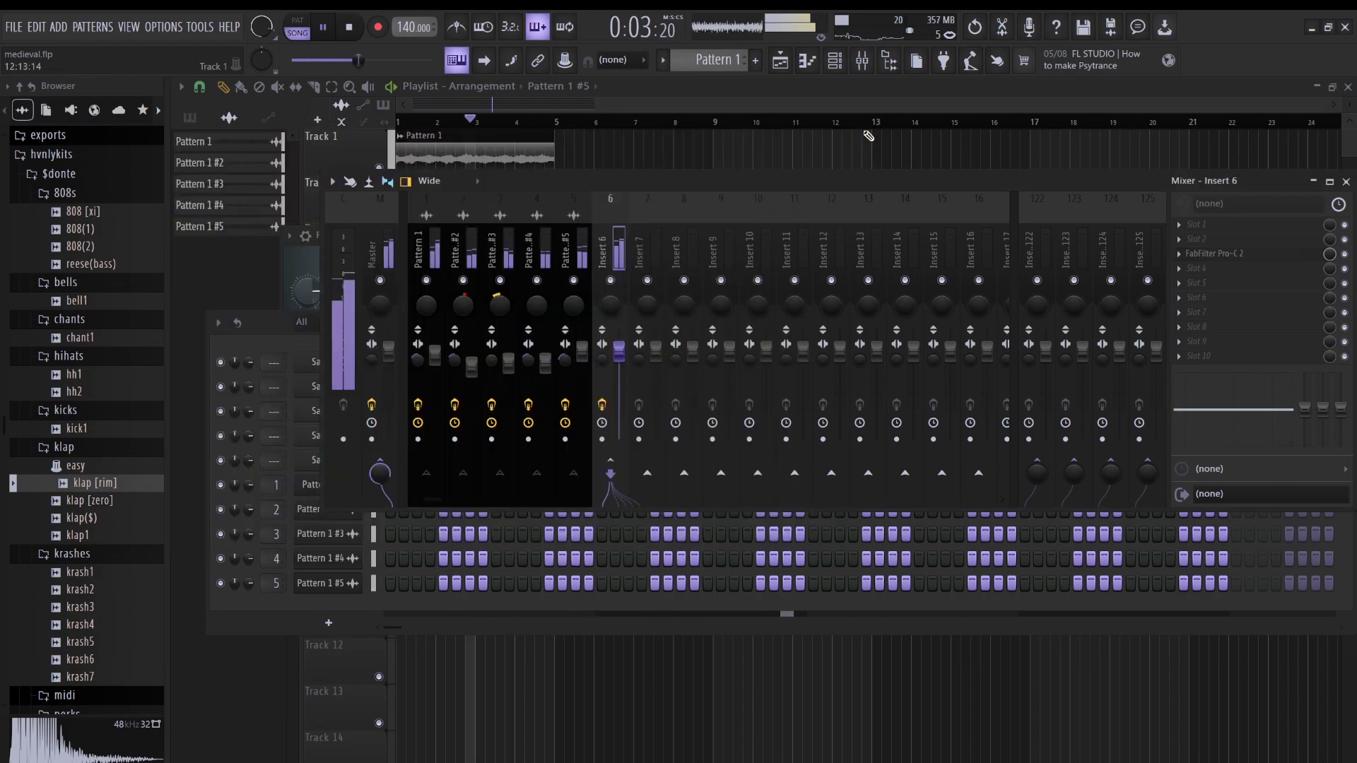
- Audition the klap samples and add klap [zero] to the channel rack as a new channel
{"action": "left_click", "coordinate": [87, 519]}
{"action": "left_click", "coordinate": [91, 504]}
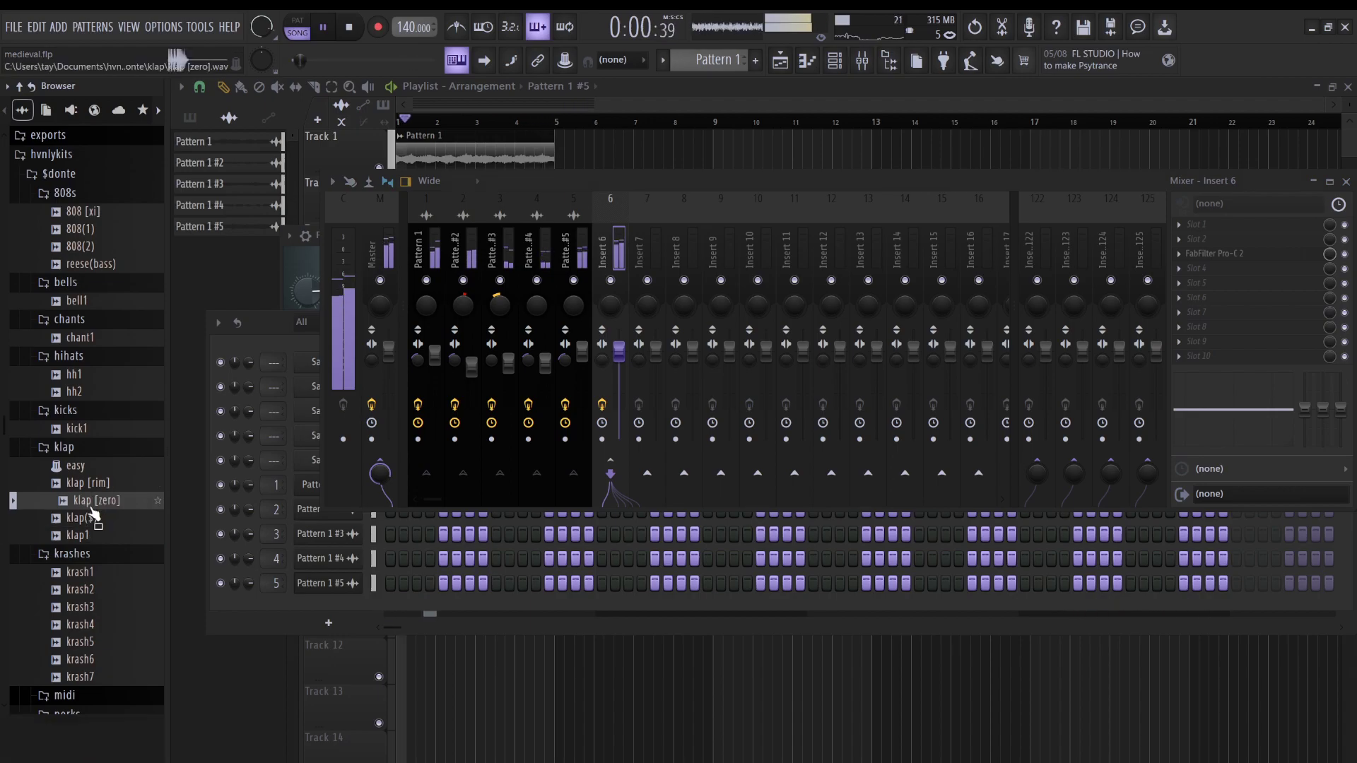
{"action": "left_click_drag", "start_coordinate": [145, 514], "coordinate": [311, 557]}
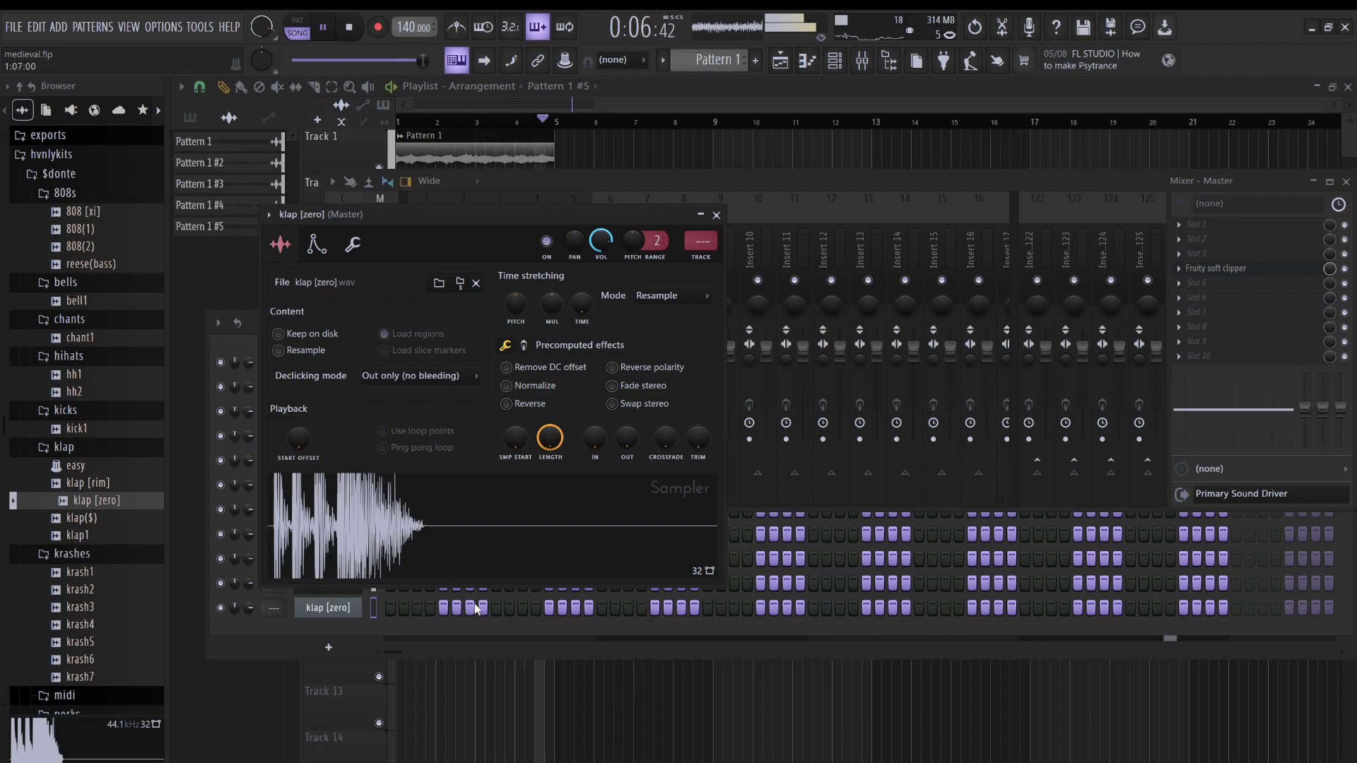
- Program klap [zero] hits on steps 9, 15, 19, 25, 27 and 29 to 31, with channel volume lowered to about 71%
{"action": "left_click", "coordinate": [497, 608]}
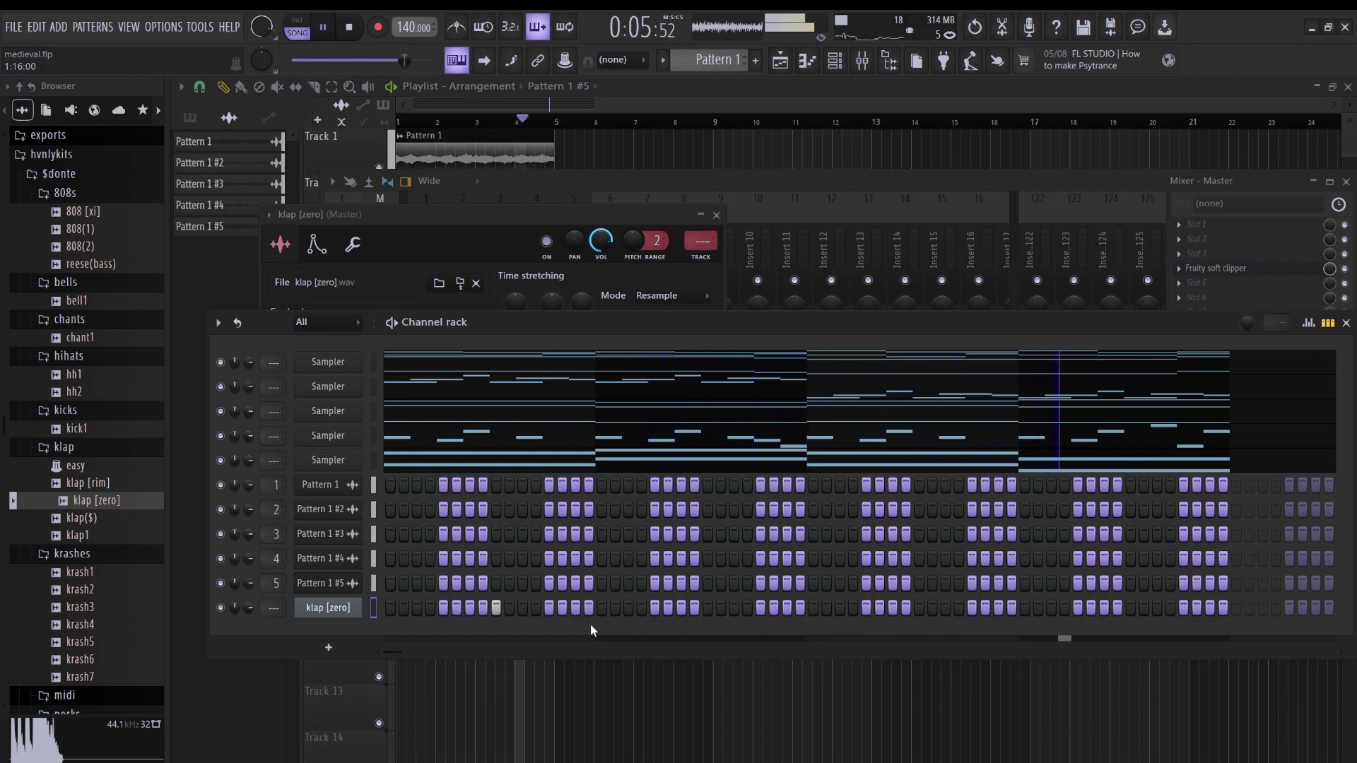
{"action": "left_click_drag", "start_coordinate": [246, 609], "coordinate": [247, 620]}
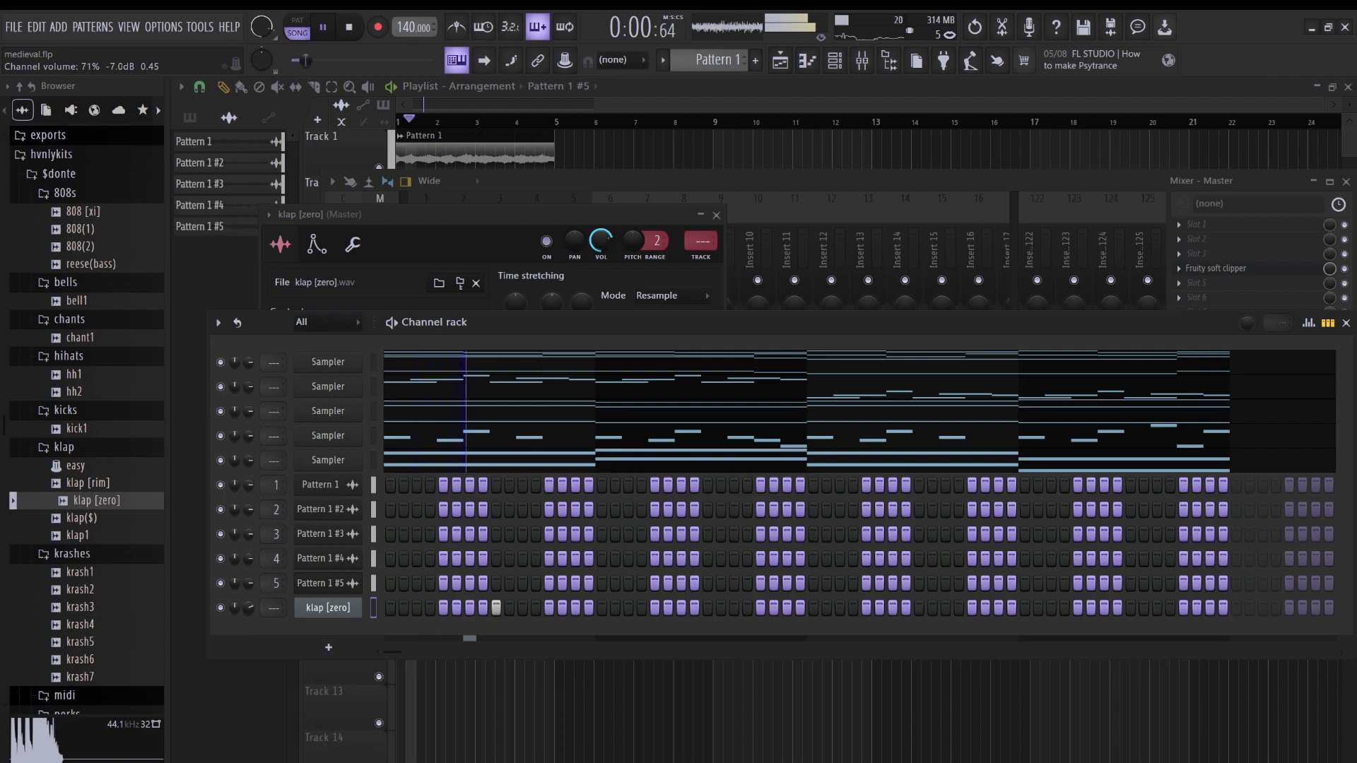
{"action": "left_click", "coordinate": [572, 612]}
{"action": "key", "text": "space"}
{"action": "left_click", "coordinate": [651, 608]}
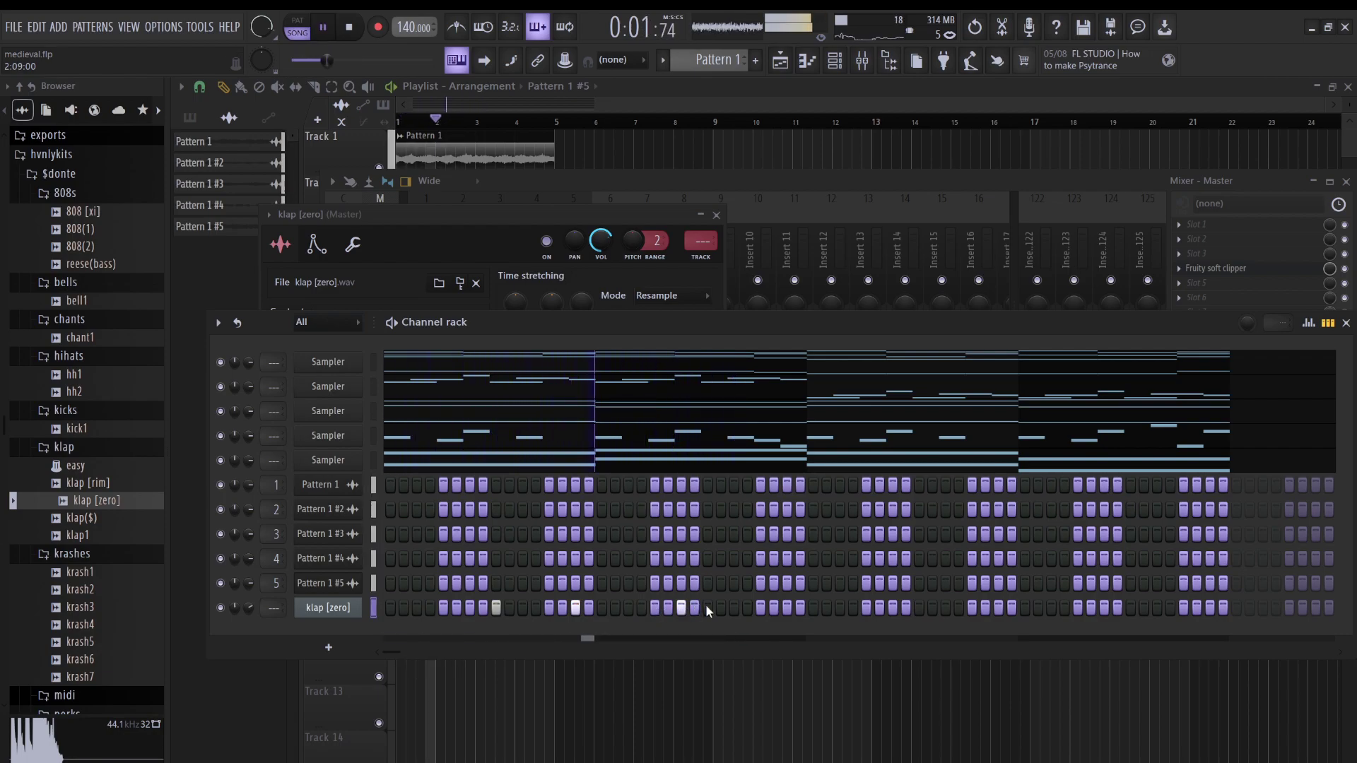
{"action": "key", "text": "space"}
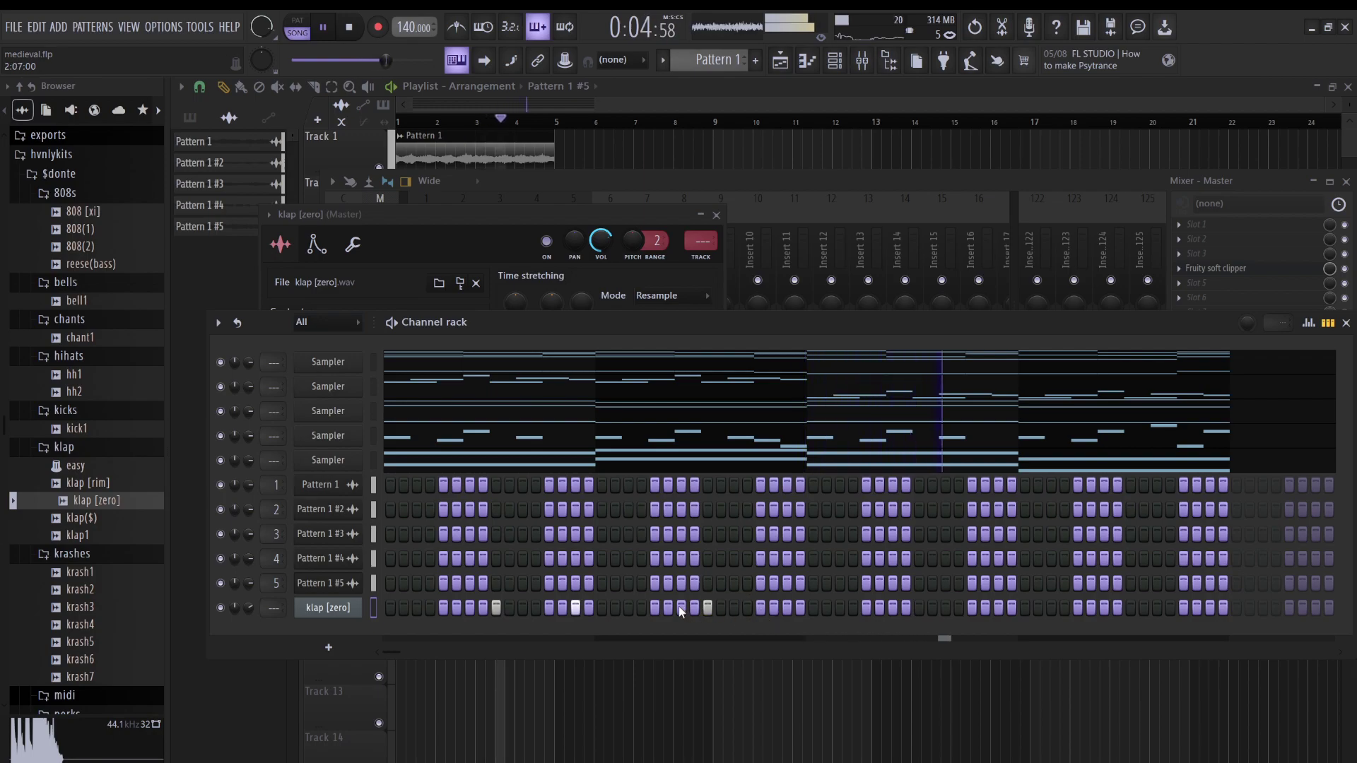
{"action": "left_click", "coordinate": [629, 607]}
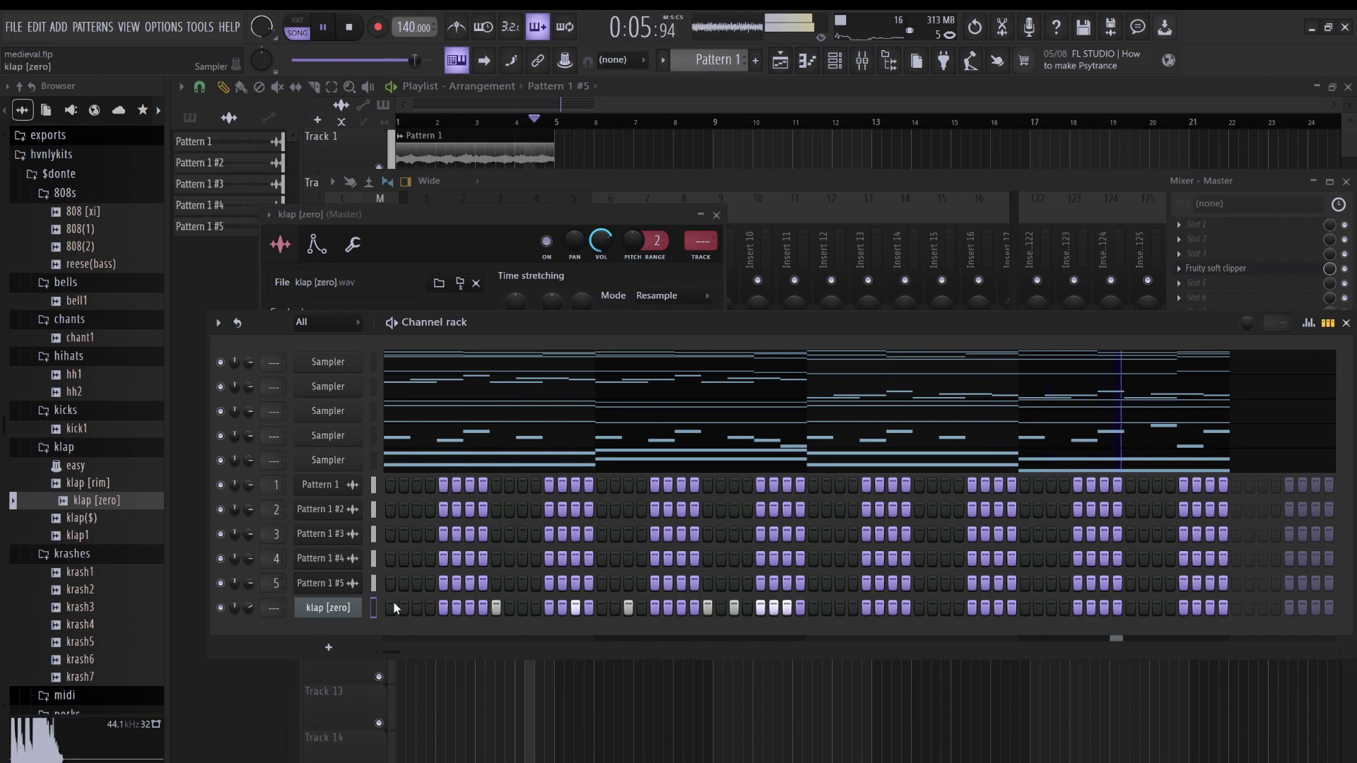
- Duplicate the two-bar klap [zero] pattern into bars 3 and 4 and return to the channel rack
{"action": "key", "text": "F7"}
{"action": "key", "text": "ctrl+b"}
{"action": "key", "text": "shift+Left"}
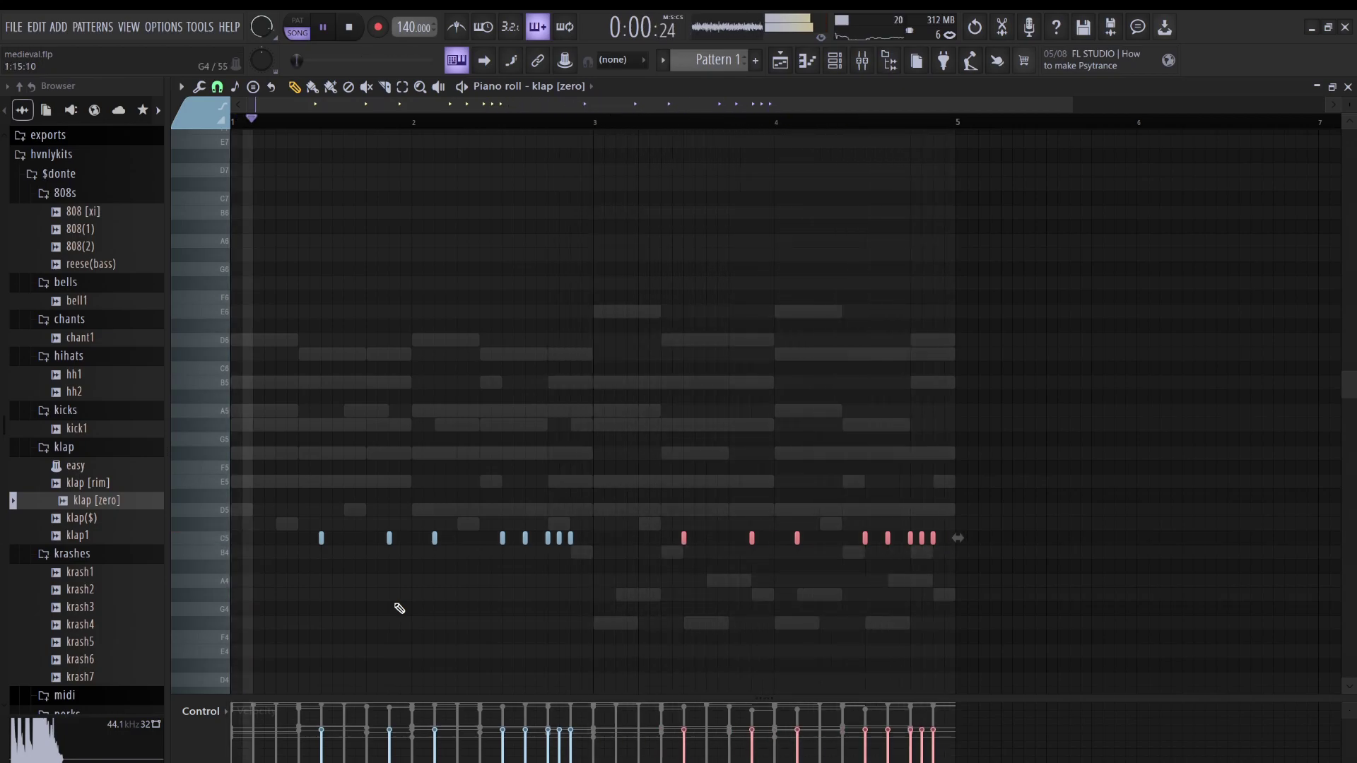
{"action": "key", "text": "ctrl+d"}
{"action": "left_click", "coordinate": [844, 69]}
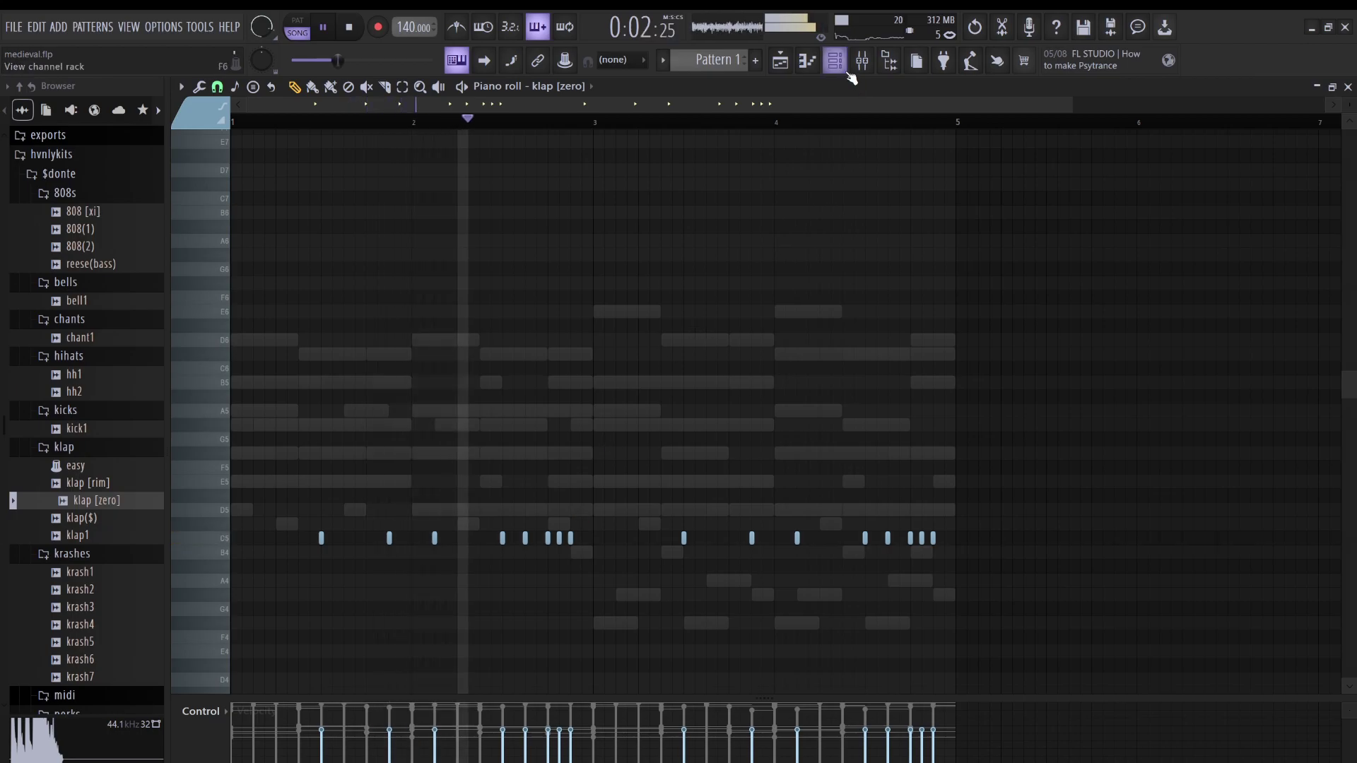
{"action": "left_click", "coordinate": [846, 71]}
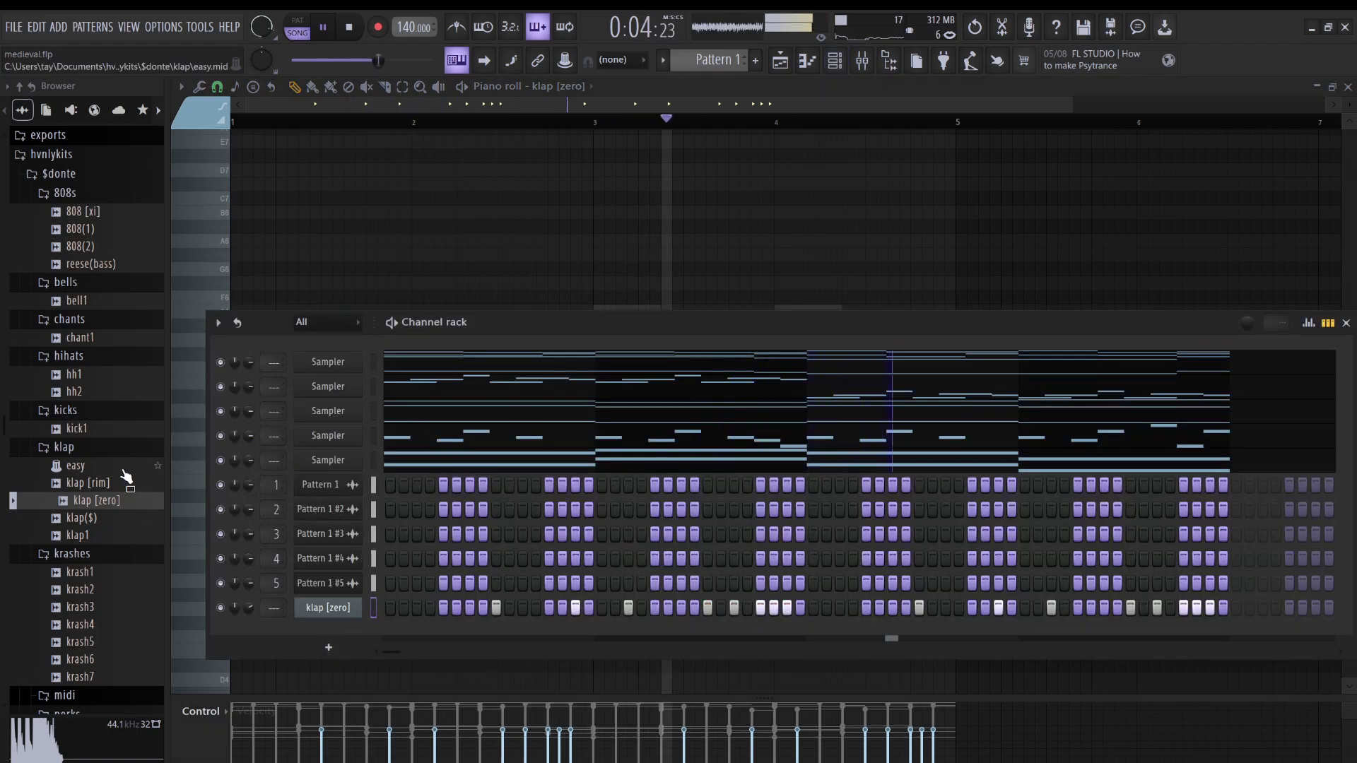
- Add snare [krunch] as a new channel and place hits on steps 3, 7 and 11
{"action": "scroll", "coordinate": [126, 473], "scroll_direction": "down", "scroll_amount": 10}
{"action": "left_click_drag", "start_coordinate": [101, 359], "coordinate": [335, 621]}
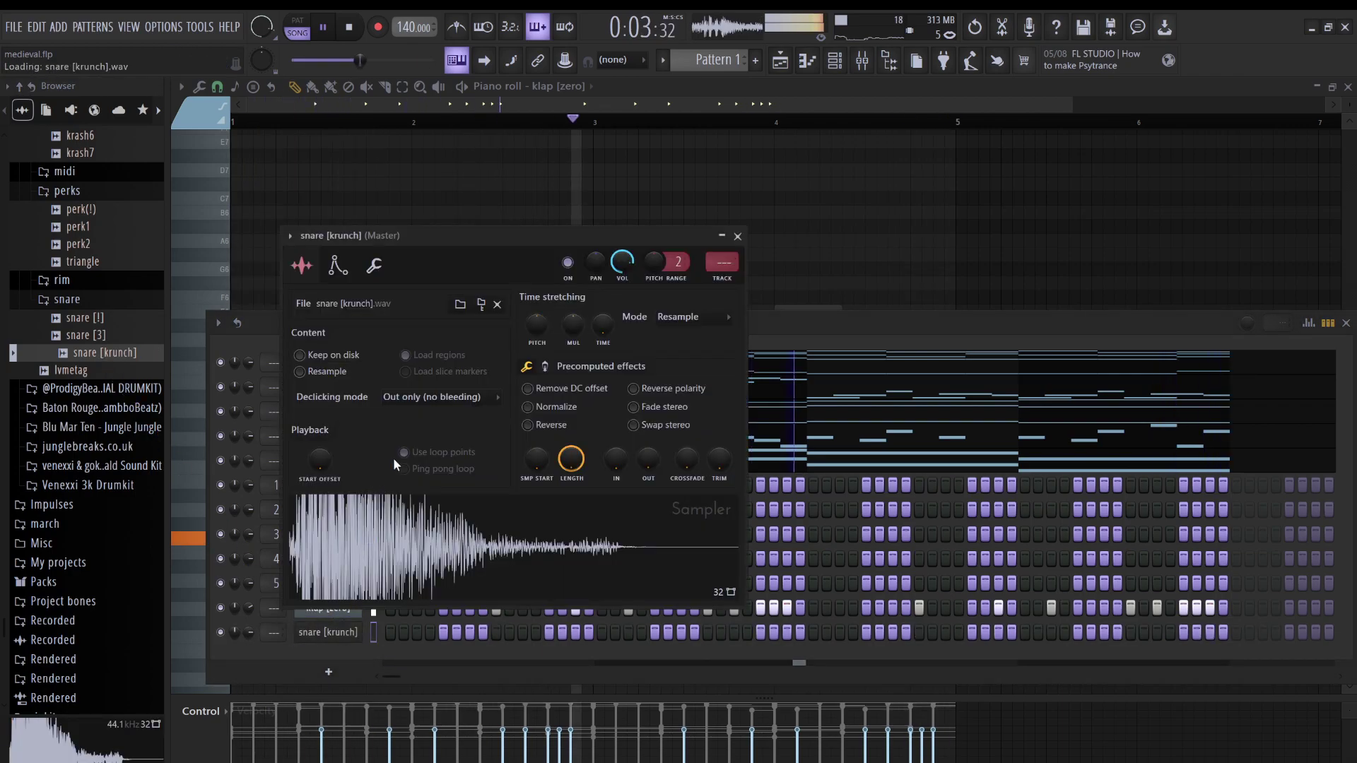
{"action": "left_click", "coordinate": [417, 631]}
{"action": "left_click", "coordinate": [470, 632]}
{"action": "left_click", "coordinate": [523, 632]}
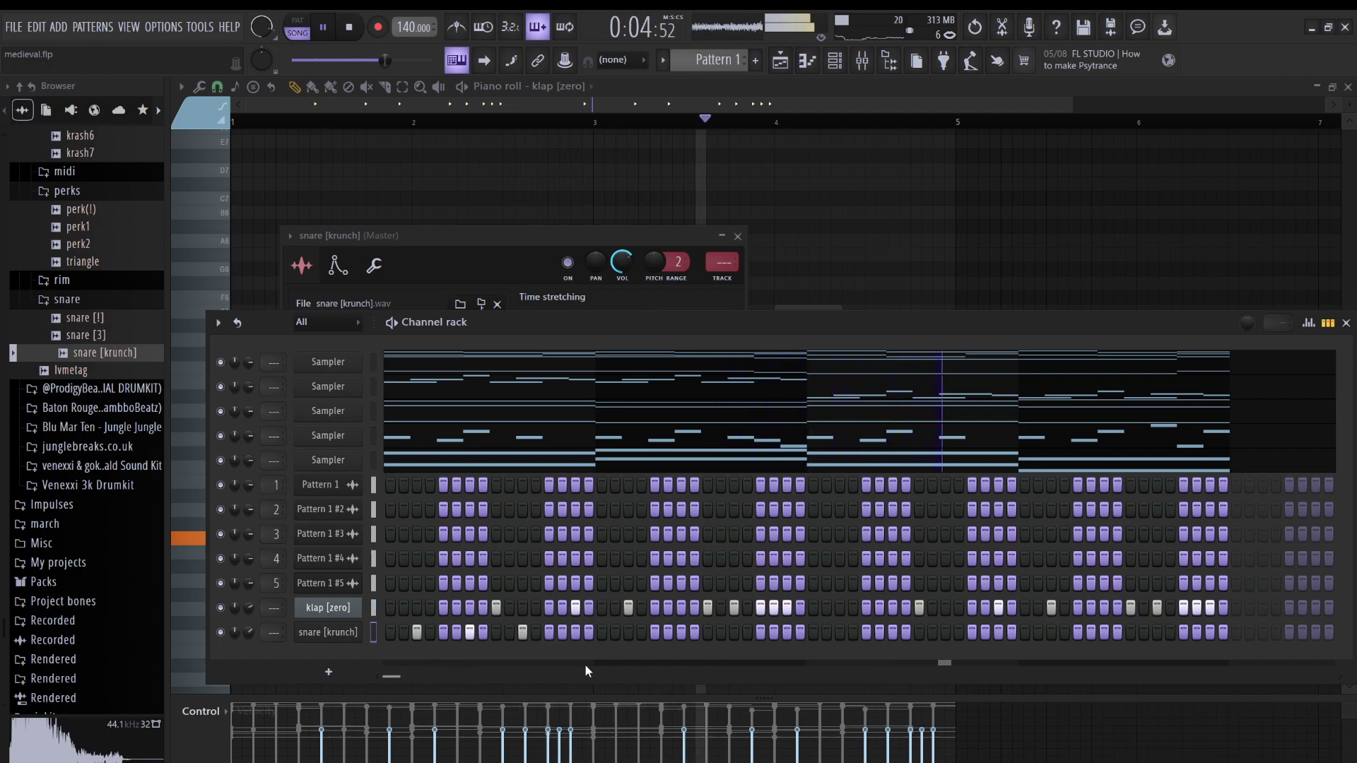
- Complete the two-bar snare [krunch] pattern with hits on step 19 and steps 21 to 23
{"action": "left_click_drag", "start_coordinate": [600, 640], "coordinate": [629, 639]}
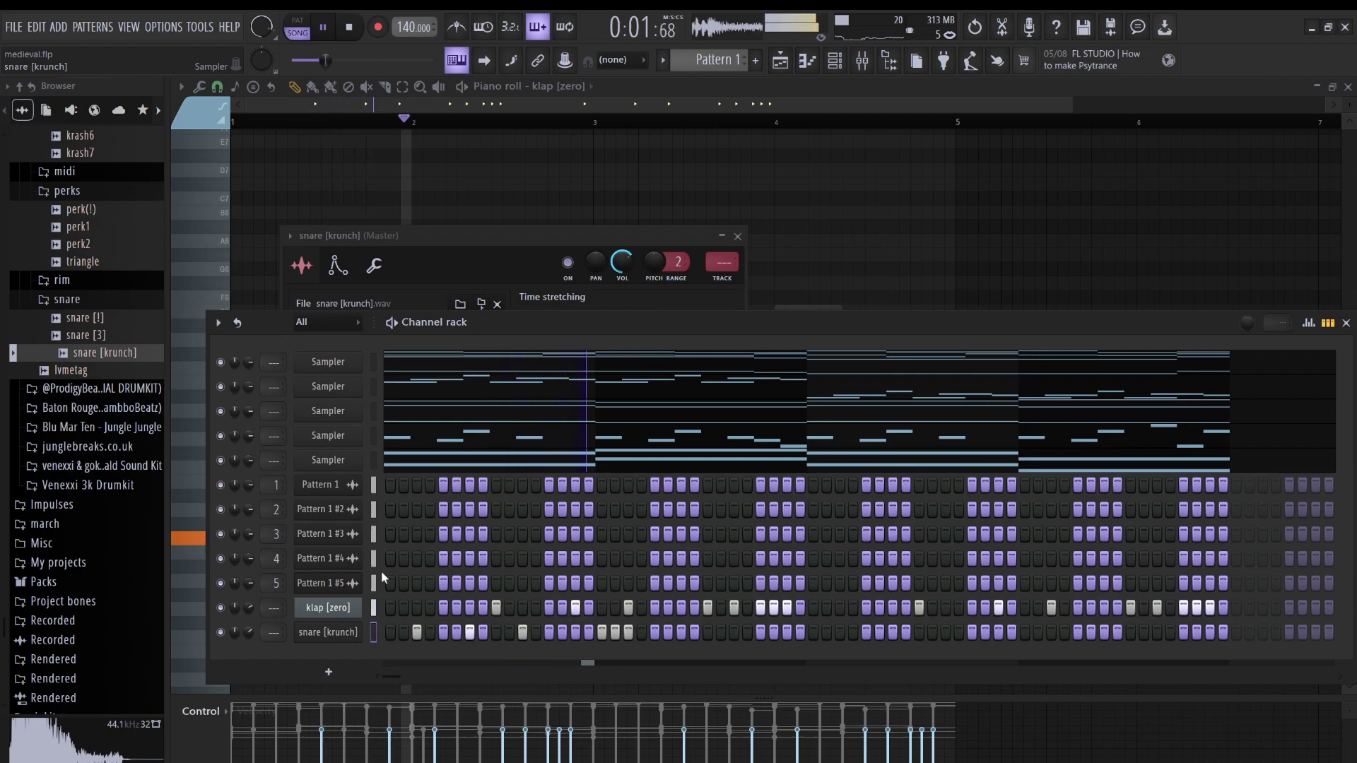
{"action": "right_click", "coordinate": [603, 632]}
{"action": "right_click", "coordinate": [615, 633]}
{"action": "left_click", "coordinate": [654, 634]}
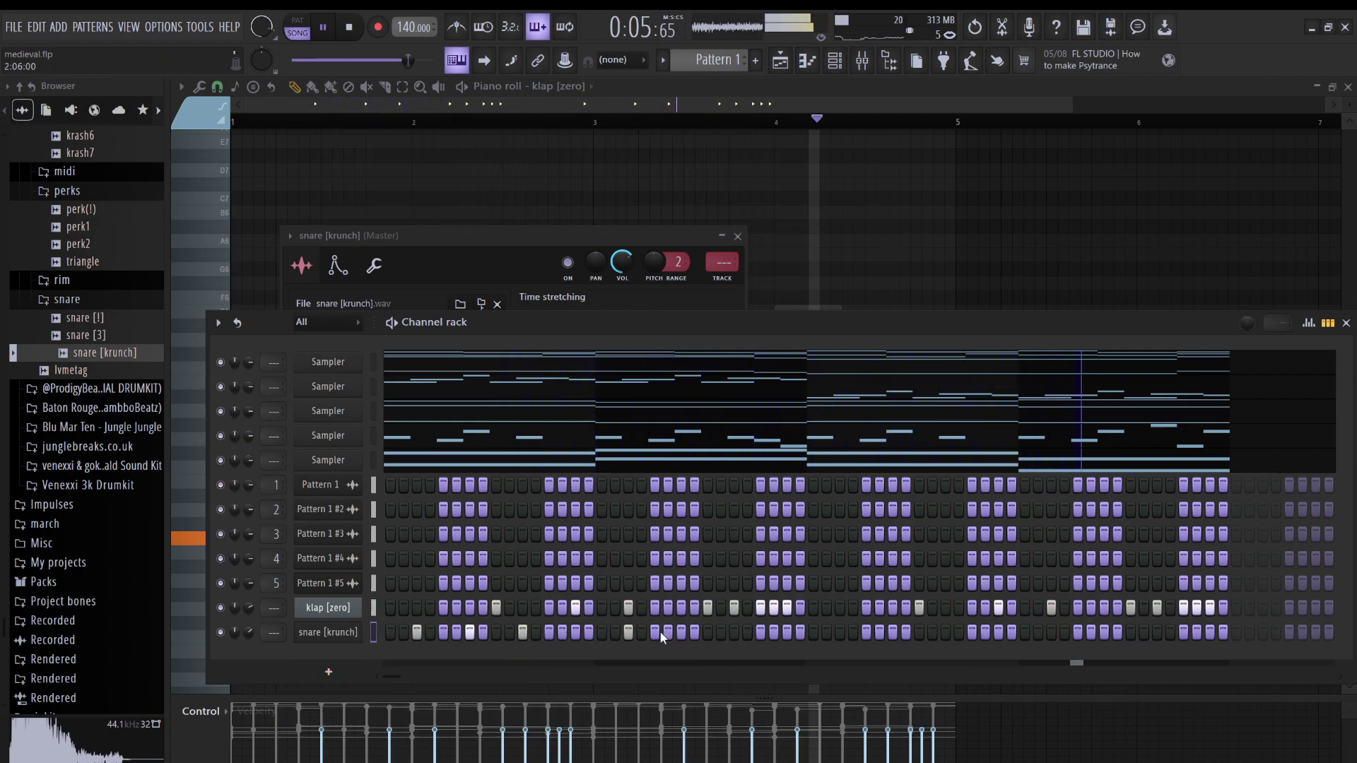
{"action": "left_click", "coordinate": [682, 632]}
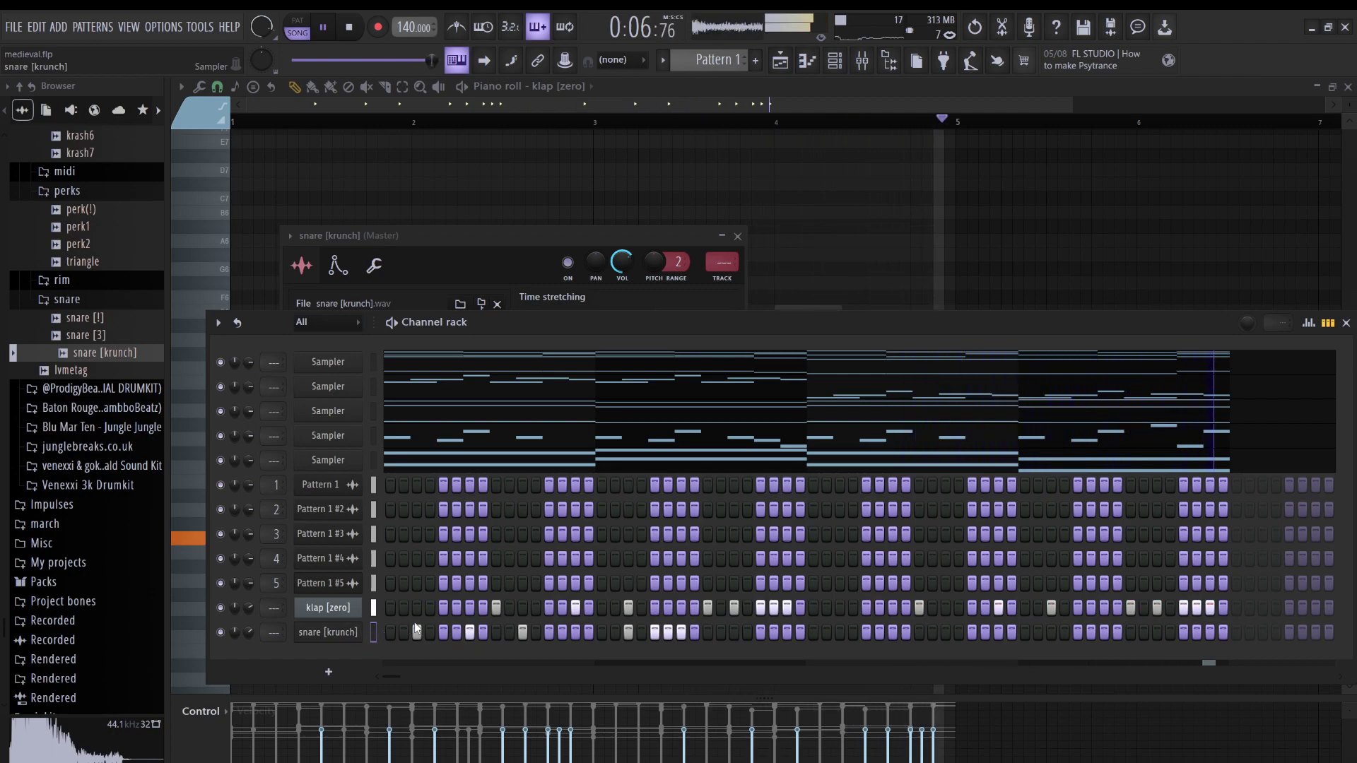
- Duplicate the snare [krunch] pattern into bars 3 and 4 and return to the channel rack
{"action": "key", "text": "F7"}
{"action": "key", "text": "ctrl+b"}
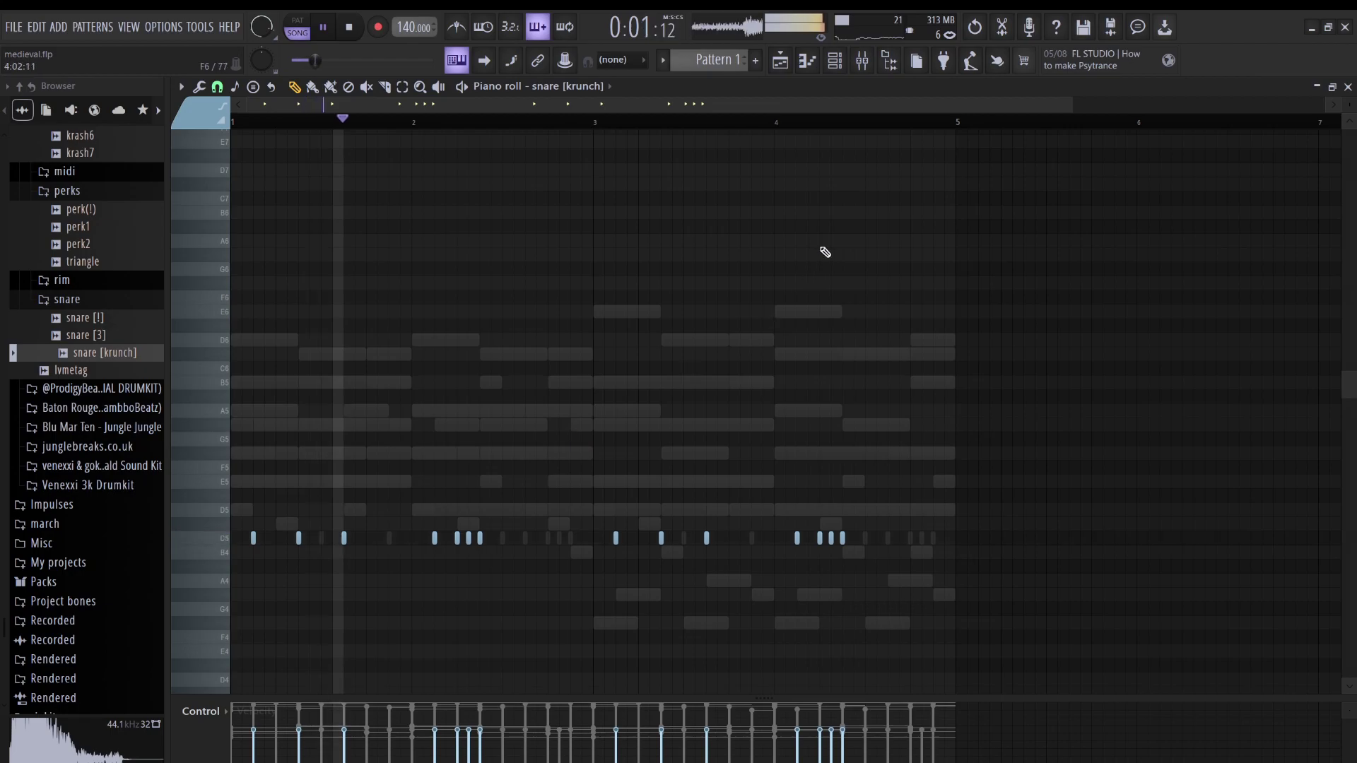
{"action": "left_click", "coordinate": [838, 61]}
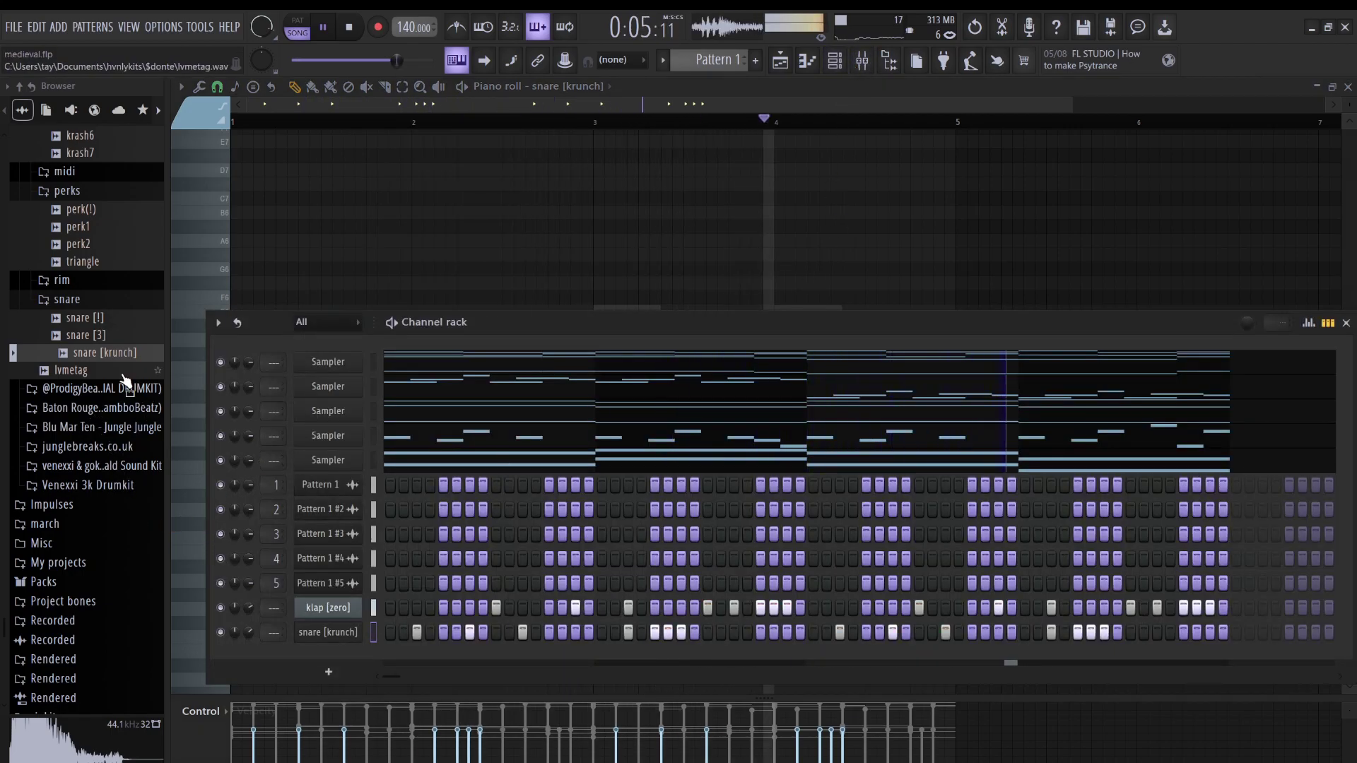
- Audition the triangle percussion sample and add it to the channel rack as a new channel
{"action": "left_click", "coordinate": [99, 261]}
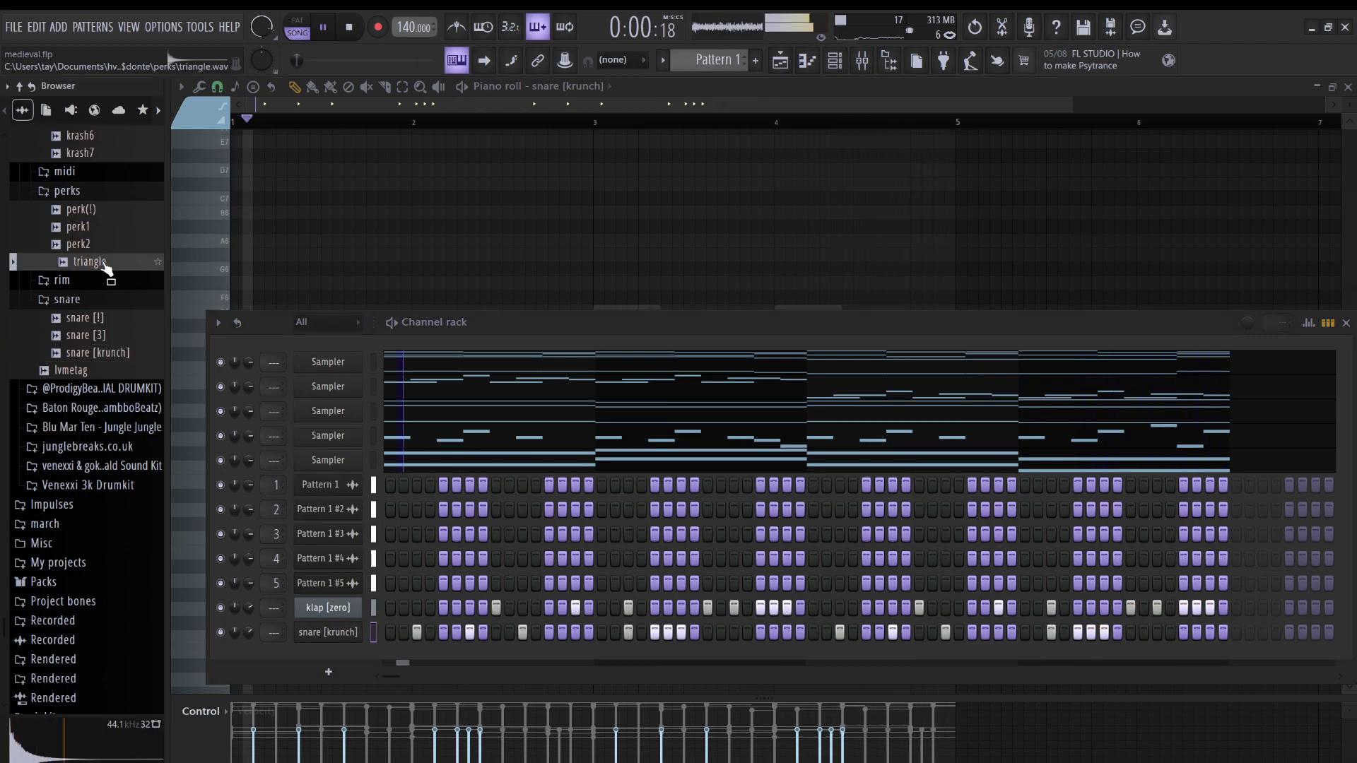
{"action": "left_click_drag", "start_coordinate": [106, 267], "coordinate": [357, 648]}
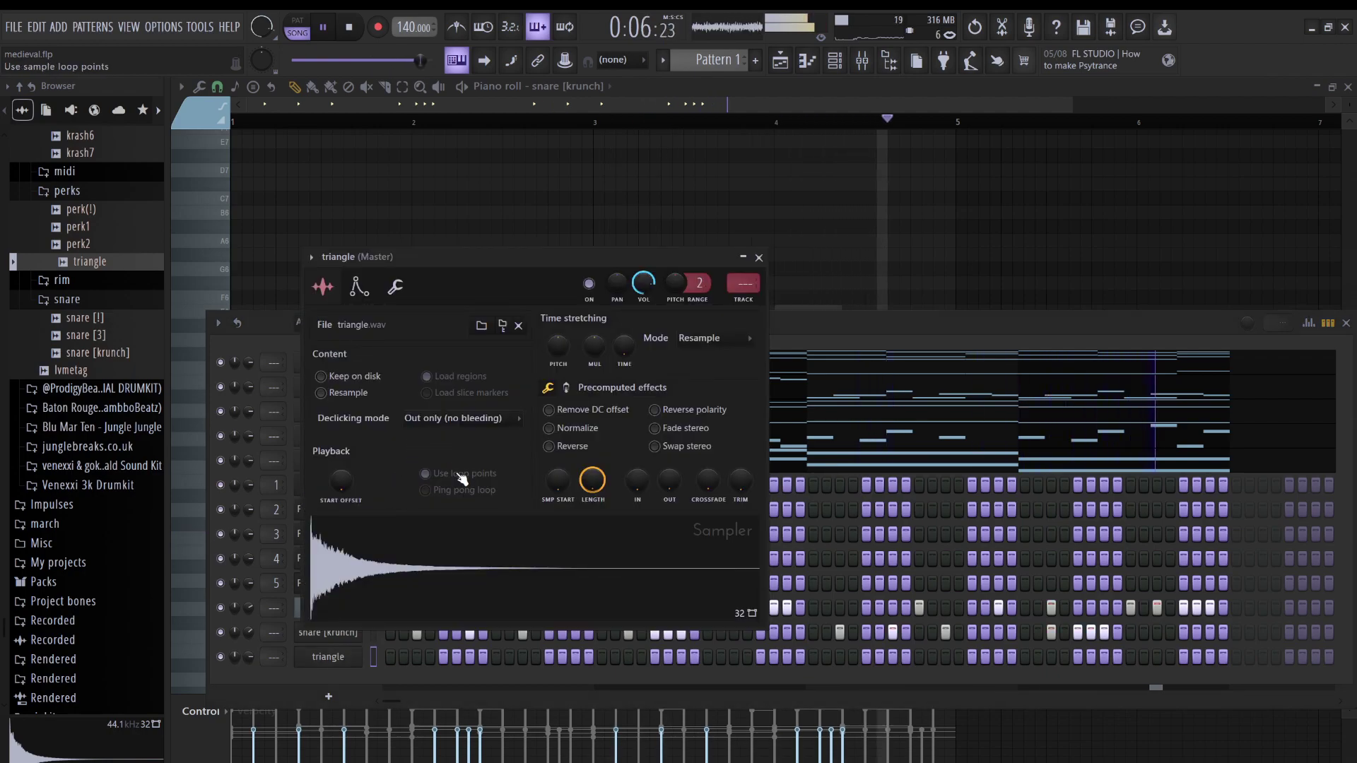
- Place triangle hits on steps 5, 13, 17 and 23 of the first two bars
{"action": "left_click", "coordinate": [451, 659]}
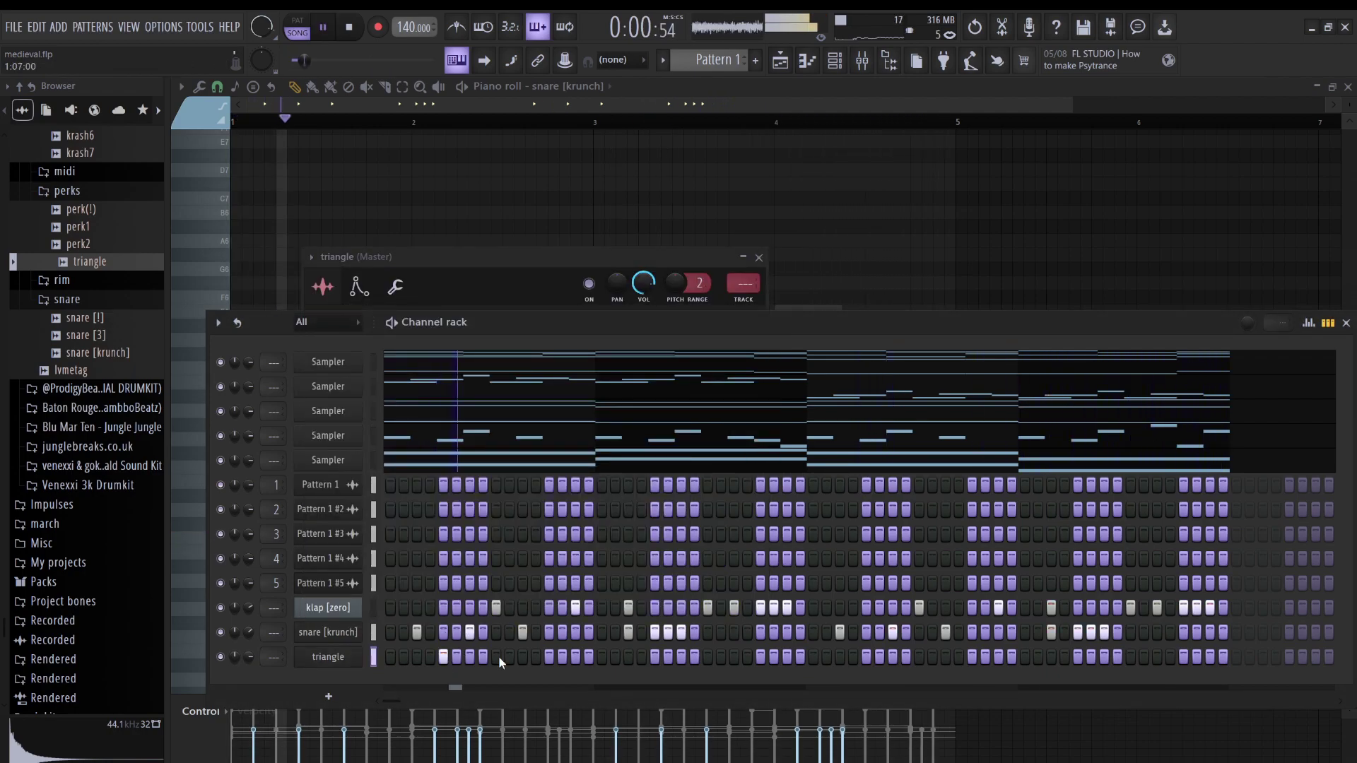
{"action": "left_click", "coordinate": [548, 661]}
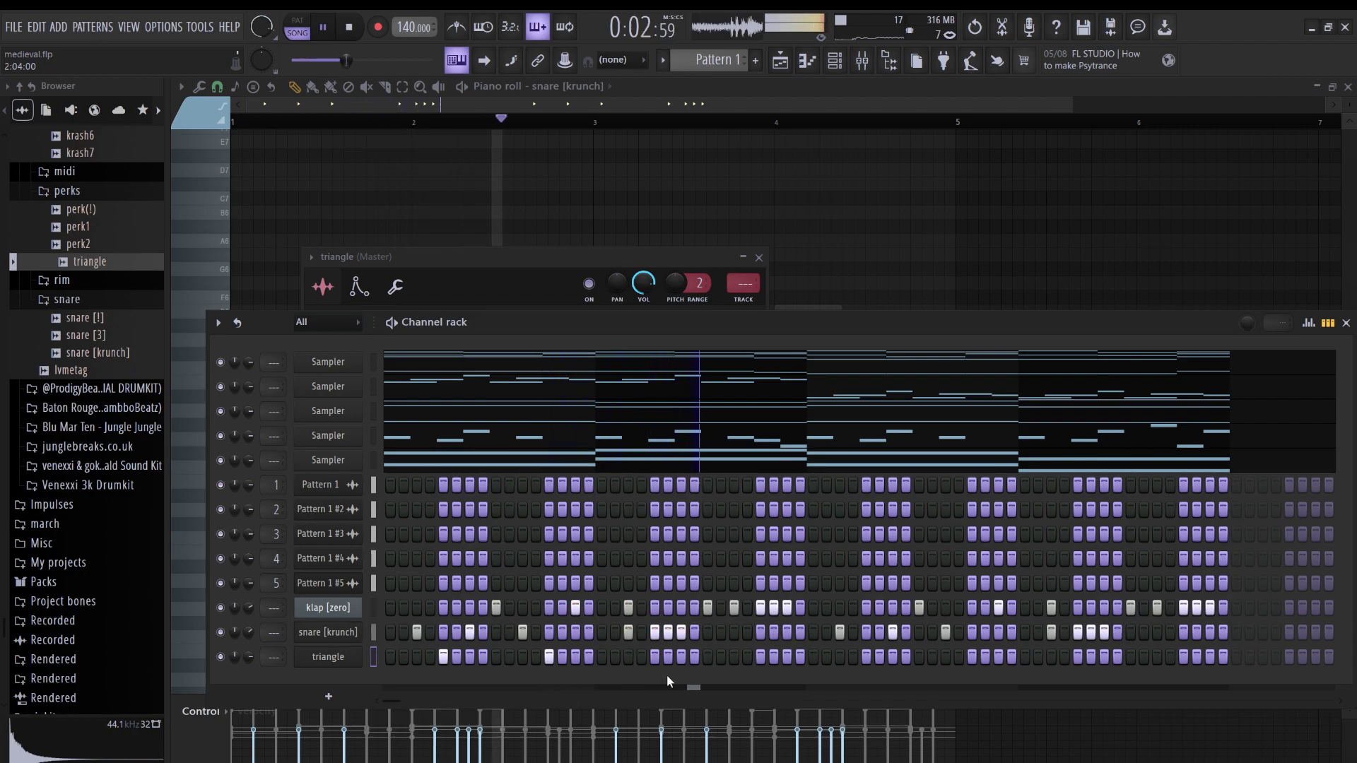
{"action": "left_click", "coordinate": [603, 658]}
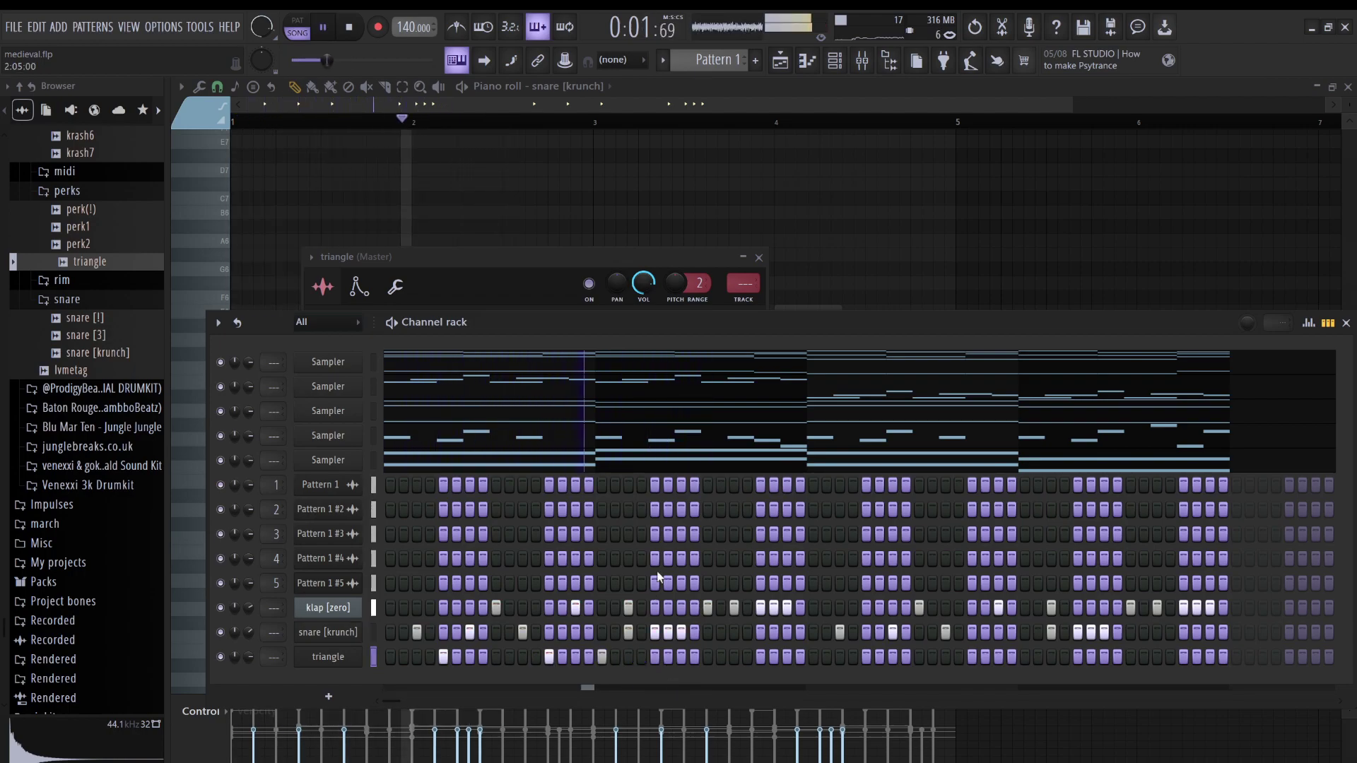
{"action": "left_click", "coordinate": [678, 658]}
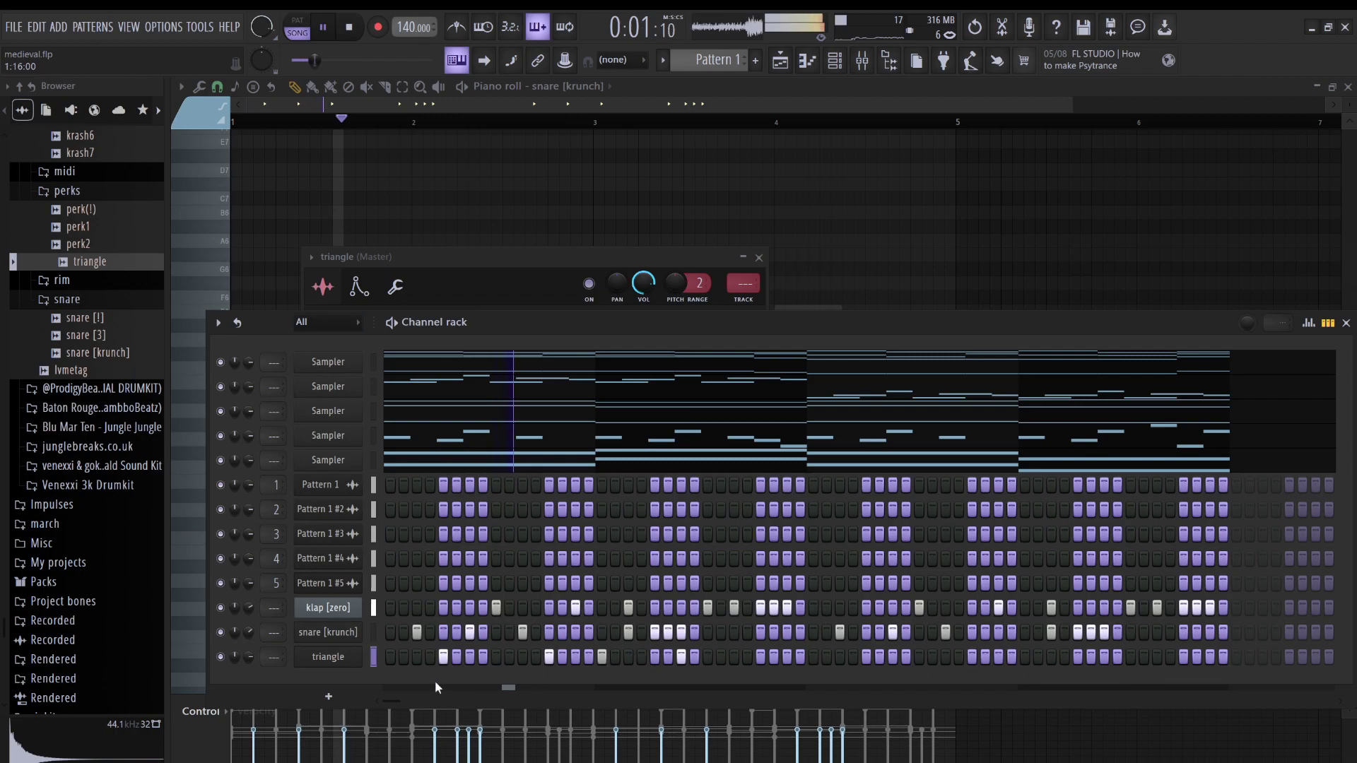
- Duplicate the two-bar triangle pattern into bars 3 and 4 in the piano roll and play it back
{"action": "key", "text": "F7"}
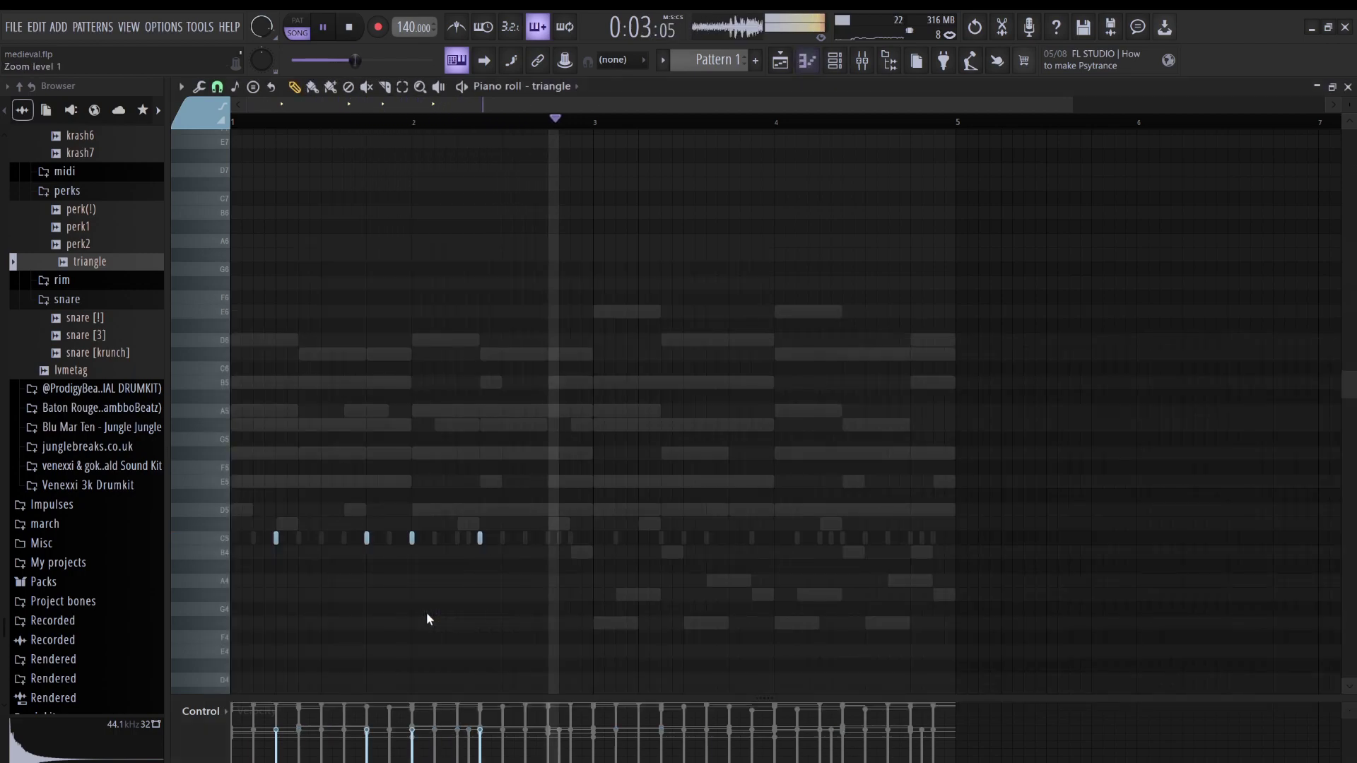
{"action": "key", "text": "space"}
{"action": "key", "text": "ctrl+b"}
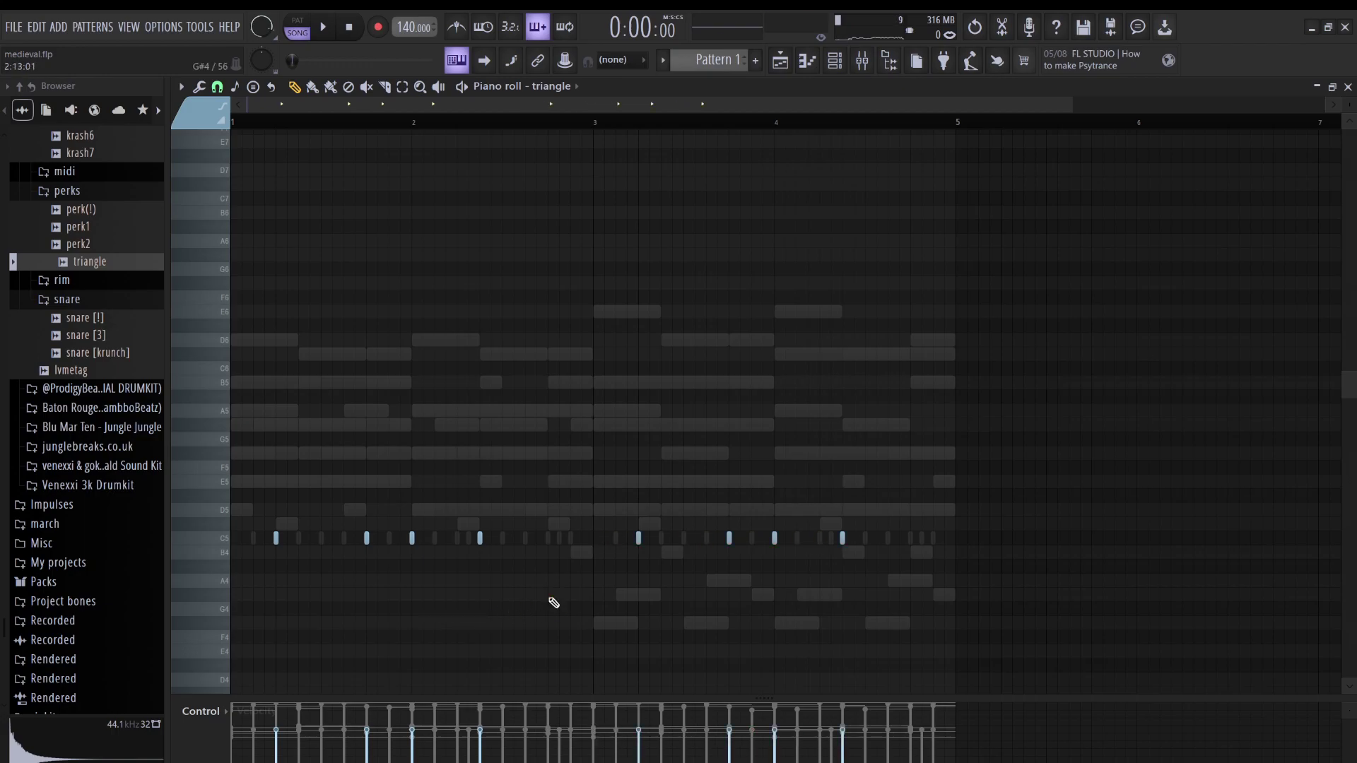
{"action": "key", "text": "space"}
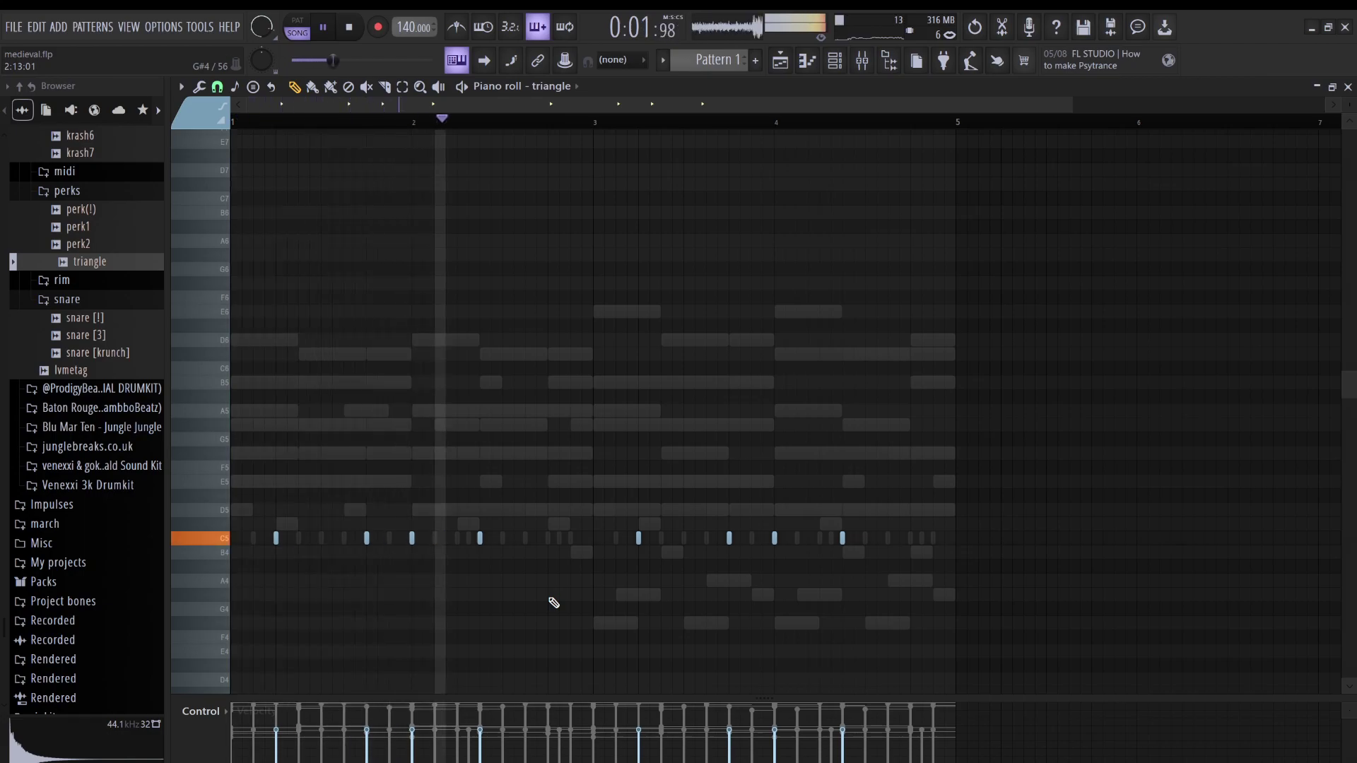
- Transpose the triangle notes in bars 3 and 4 down three semitones to A4 and return to the channel rack
{"action": "left_click_drag", "start_coordinate": [918, 559], "coordinate": [610, 515]}
{"action": "key", "text": "shift+Down"}
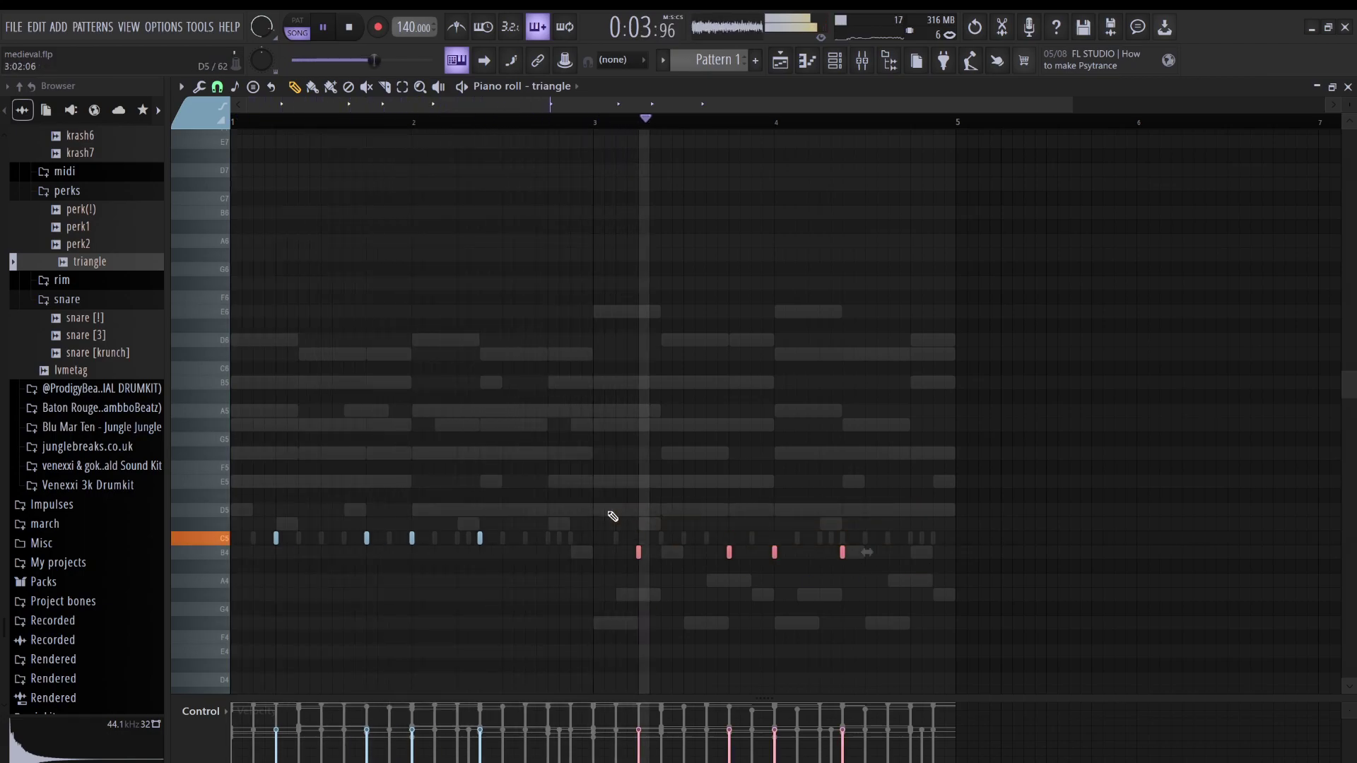
{"action": "key", "text": "Down"}
{"action": "key", "text": "Down"}
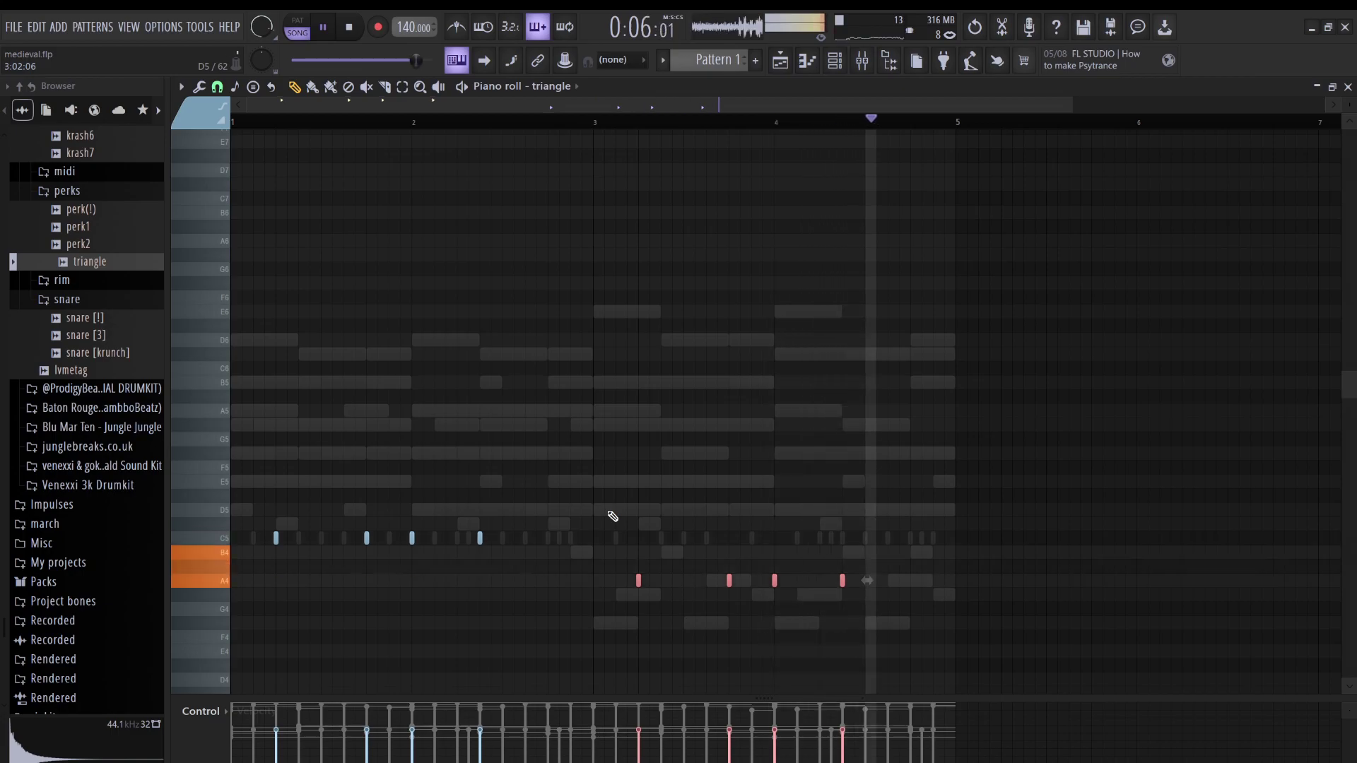
{"action": "key", "text": "ctrl+d"}
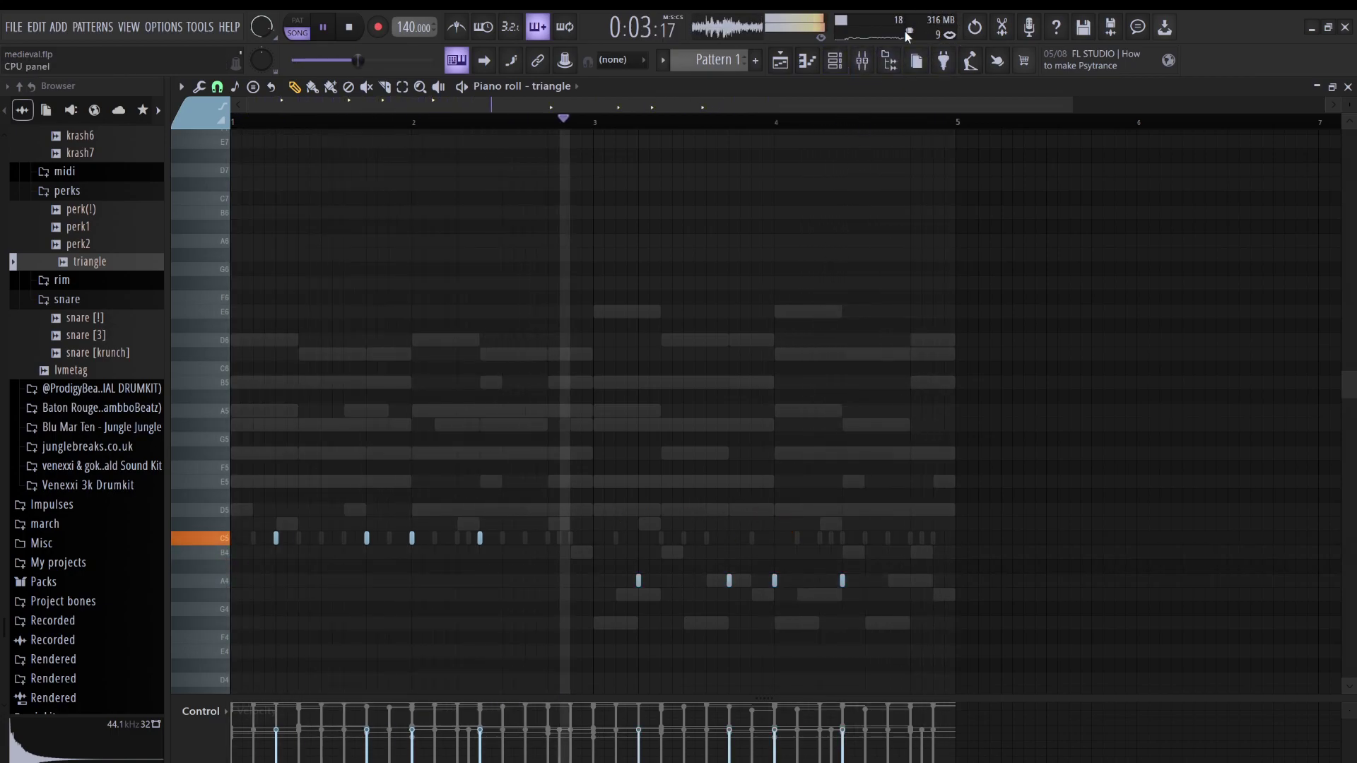
{"action": "left_click", "coordinate": [835, 60]}
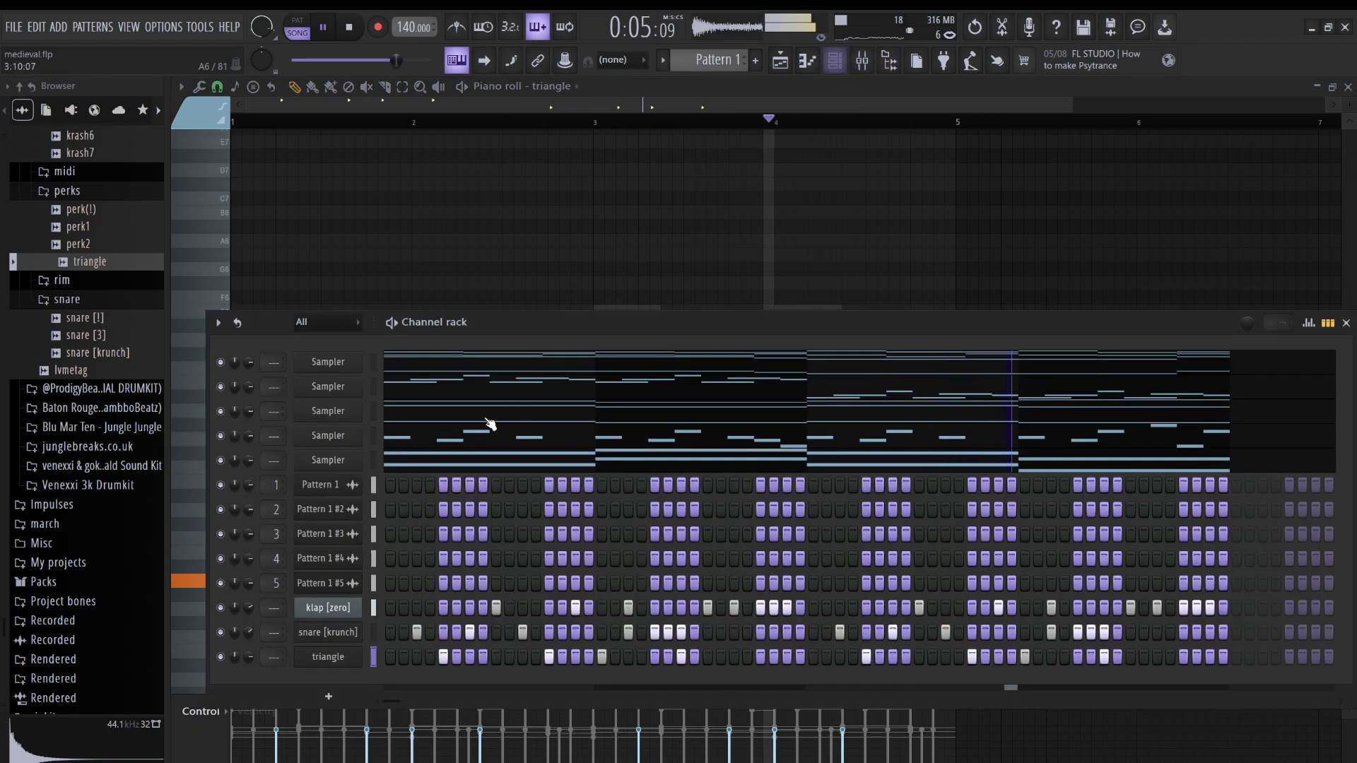
- Audition the hh2 hi-hat sample from the hihats folder and add it to the channel rack as a new channel
{"action": "scroll", "coordinate": [120, 373], "scroll_direction": "down", "scroll_amount": 3}
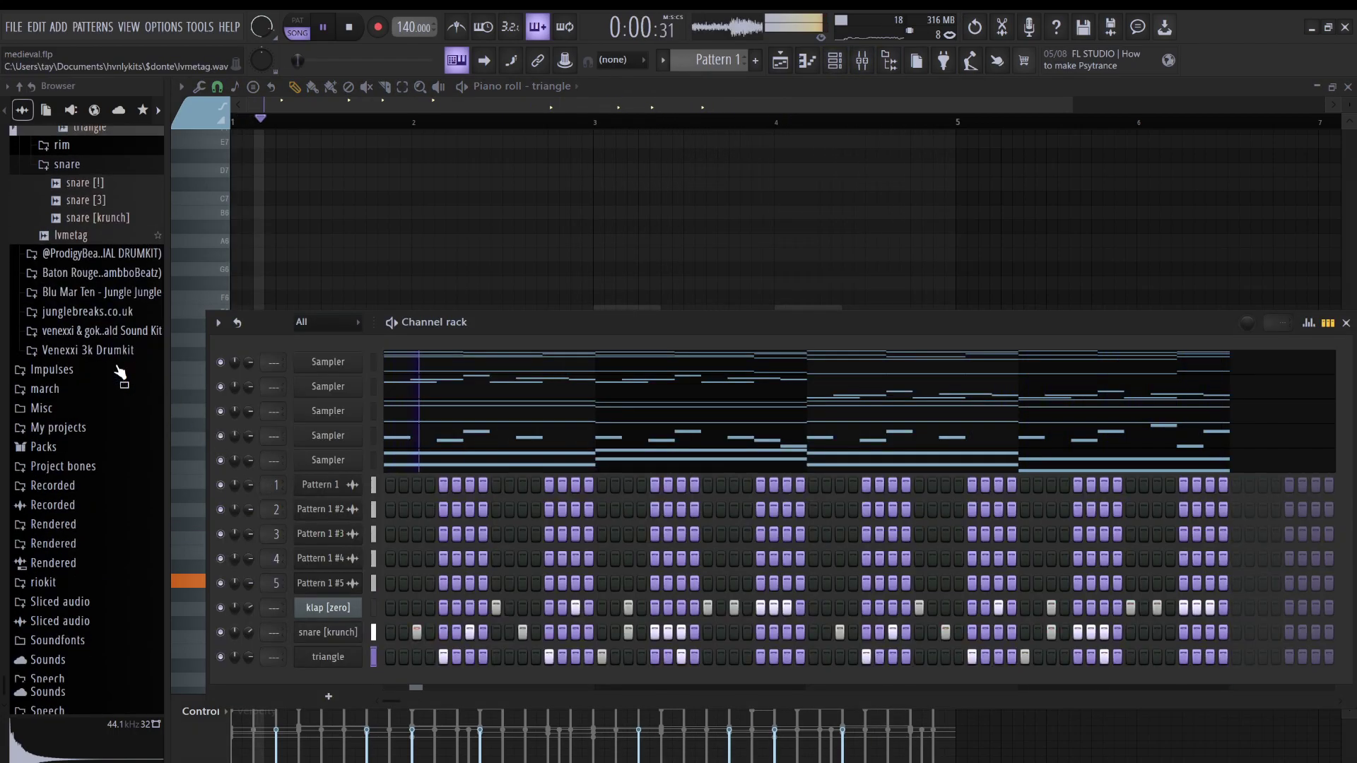
{"action": "scroll", "coordinate": [119, 364], "scroll_direction": "up", "scroll_amount": 10}
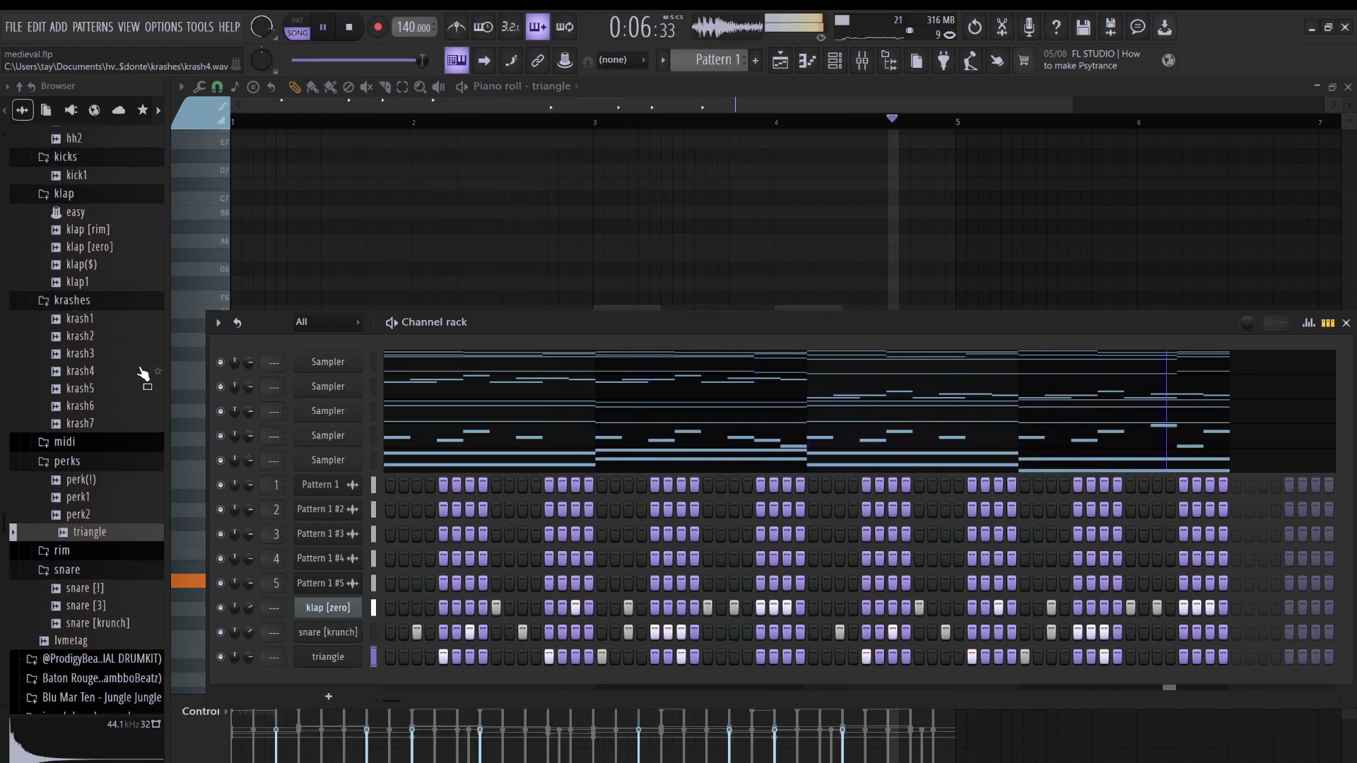
{"action": "scroll", "coordinate": [141, 372], "scroll_direction": "up", "scroll_amount": 3}
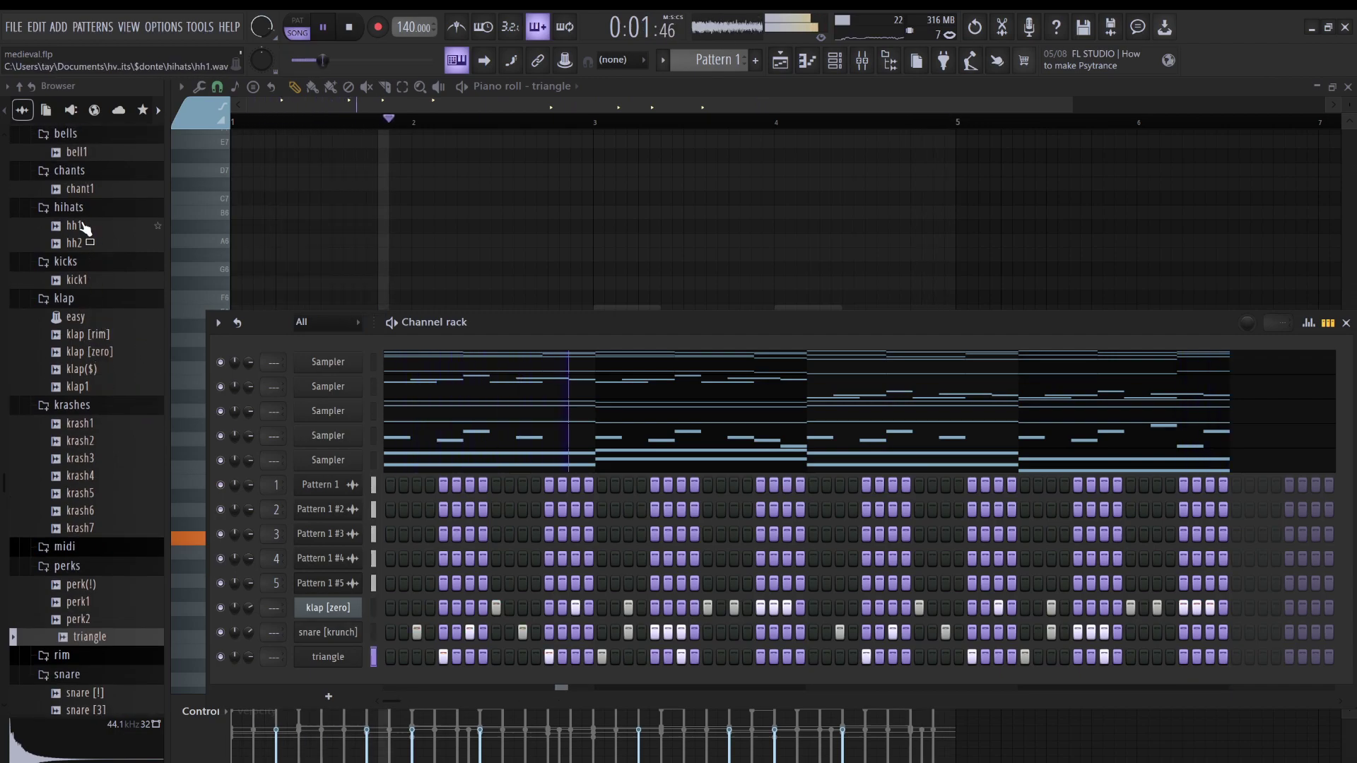
{"action": "left_click", "coordinate": [76, 243]}
{"action": "right_click", "coordinate": [73, 242]}
{"action": "left_click", "coordinate": [160, 265]}
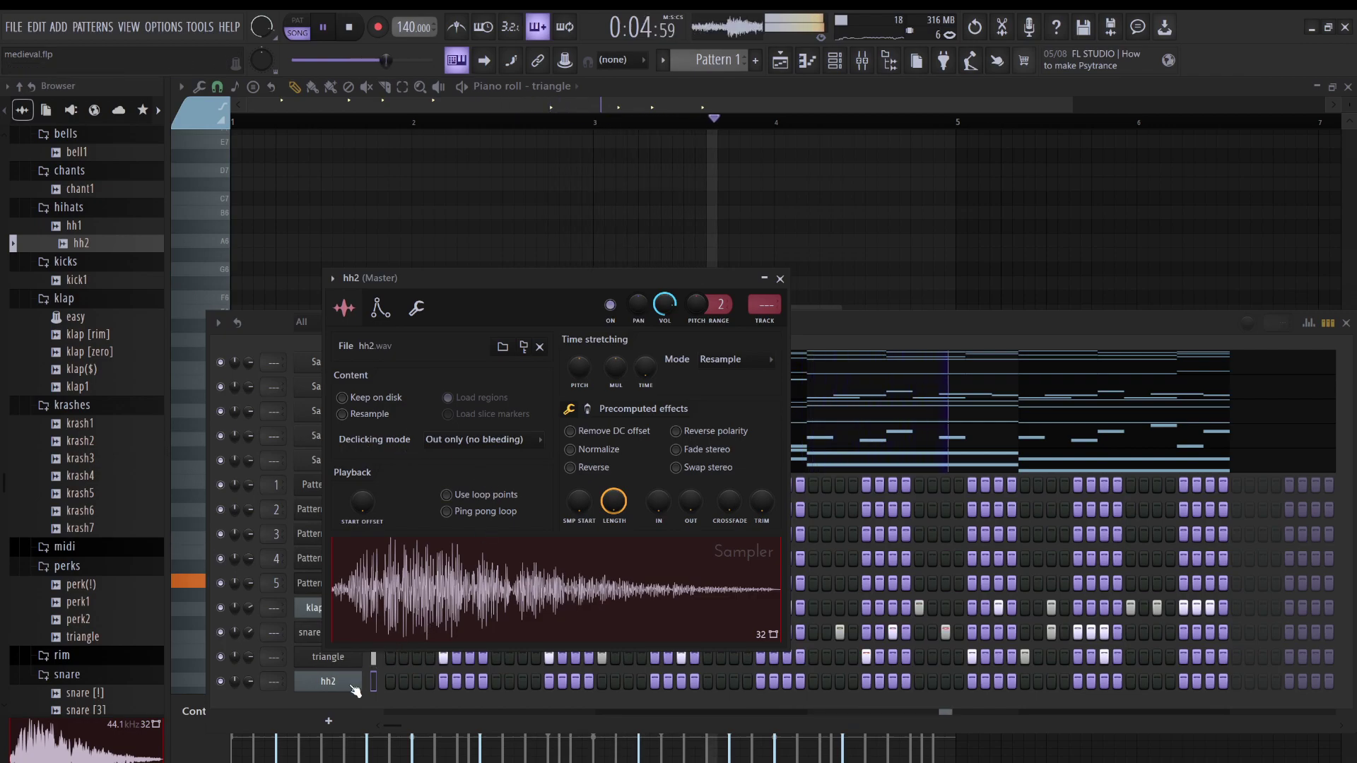
- Place hh2 hits in the first bar on steps 1 to 3, 7, 11 and 13 to 15
{"action": "left_click_drag", "start_coordinate": [388, 685], "coordinate": [415, 687]}
{"action": "left_click", "coordinate": [468, 681]}
{"action": "left_click", "coordinate": [520, 680]}
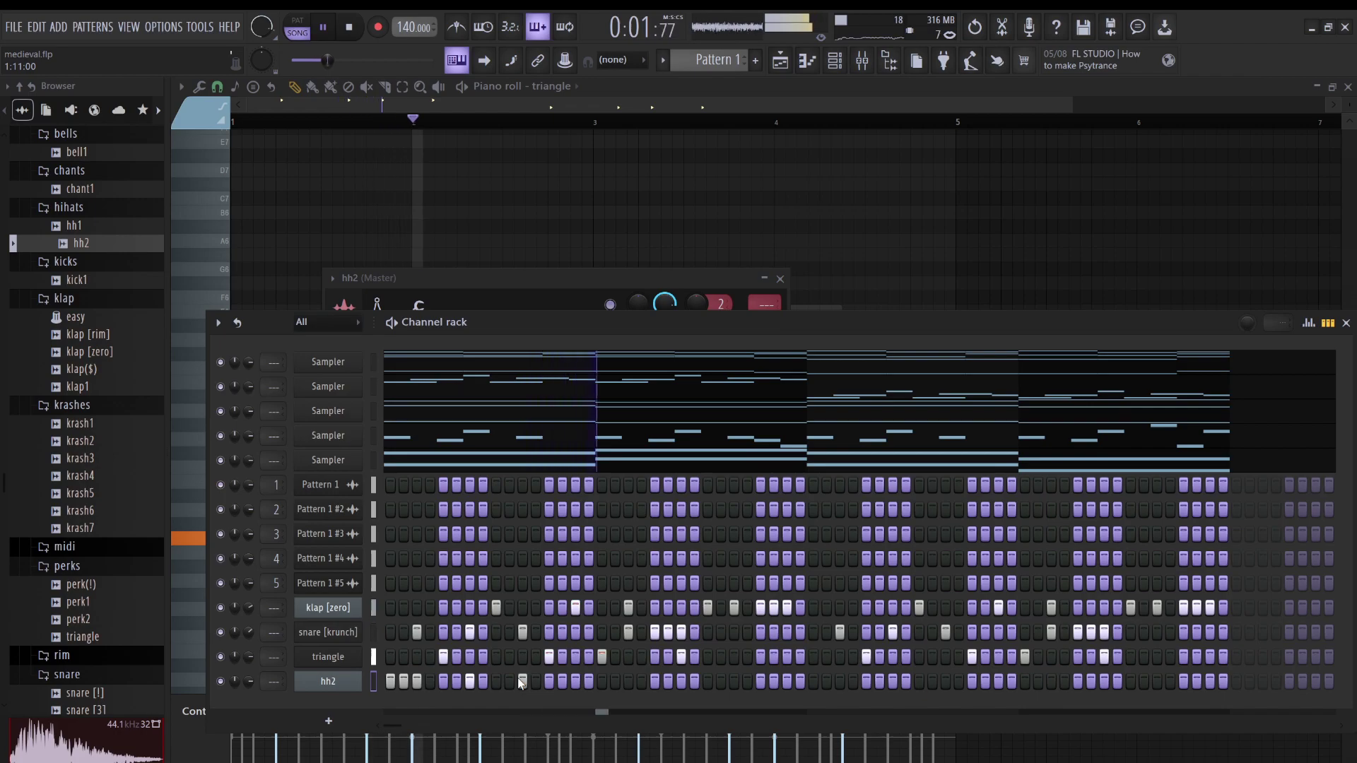
{"action": "left_click_drag", "start_coordinate": [552, 685], "coordinate": [577, 686]}
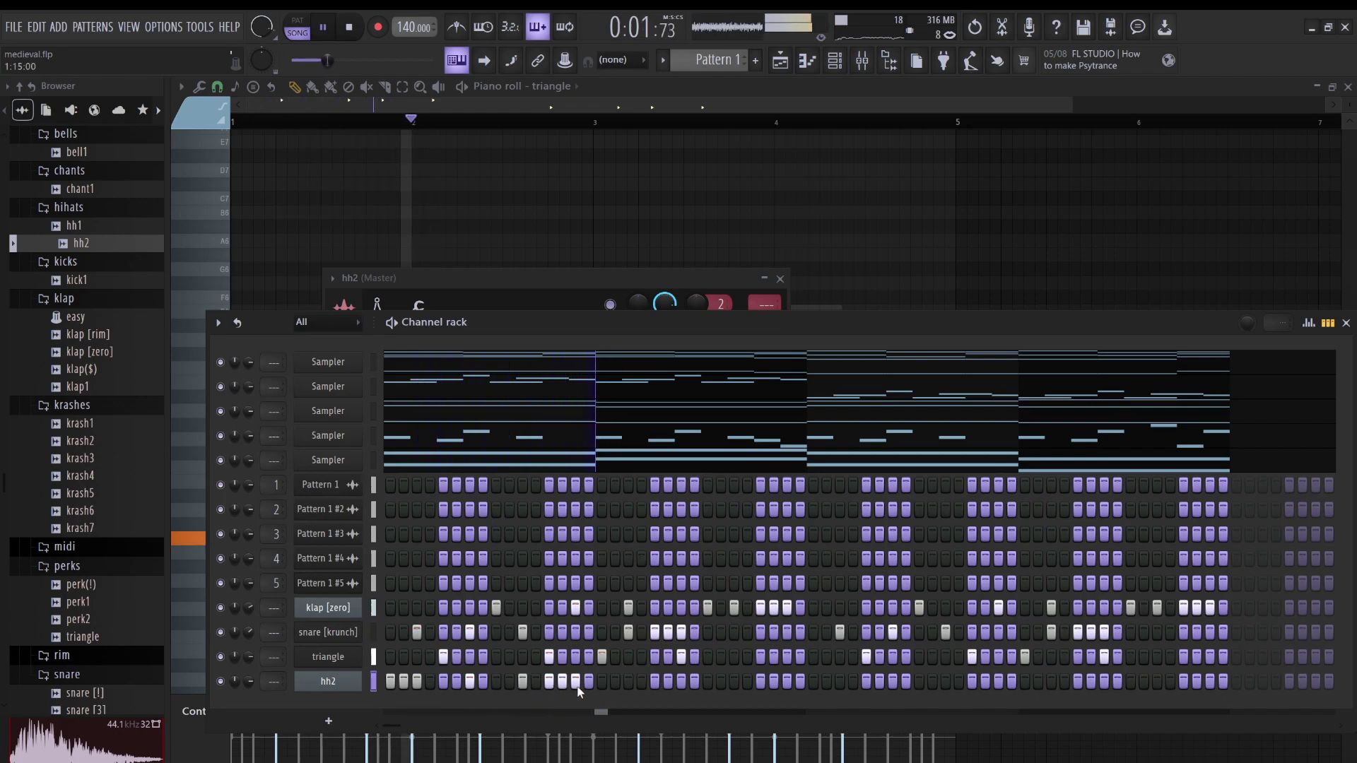
- Complete the second bar of hh2 with hits on steps 19, 21, 23, 25 to 27 and 29 to 31
{"action": "left_click", "coordinate": [629, 681]}
{"action": "left_click", "coordinate": [655, 681]}
{"action": "left_click", "coordinate": [669, 681]}
{"action": "left_click", "coordinate": [682, 681]}
{"action": "left_click", "coordinate": [708, 682]}
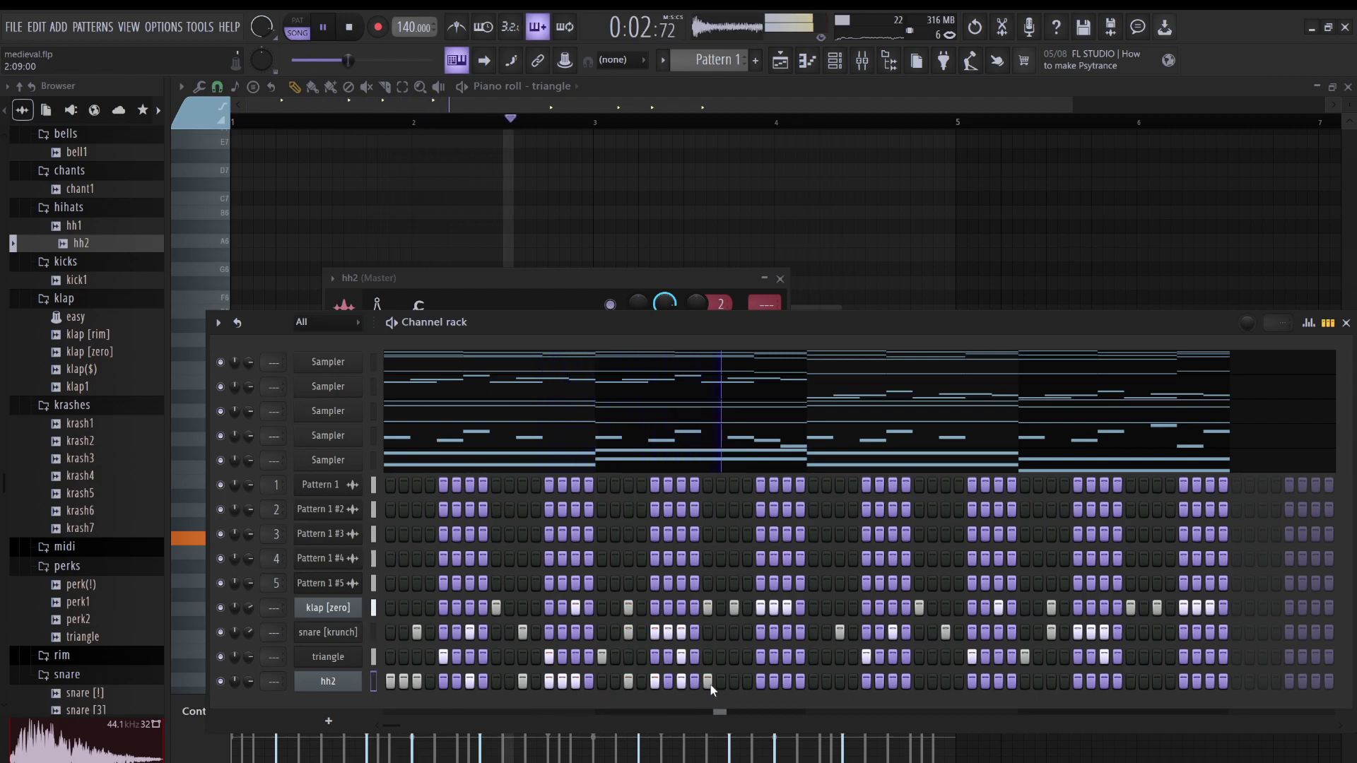
{"action": "left_click", "coordinate": [761, 681]}
{"action": "left_click", "coordinate": [774, 681]}
{"action": "left_click", "coordinate": [787, 681]}
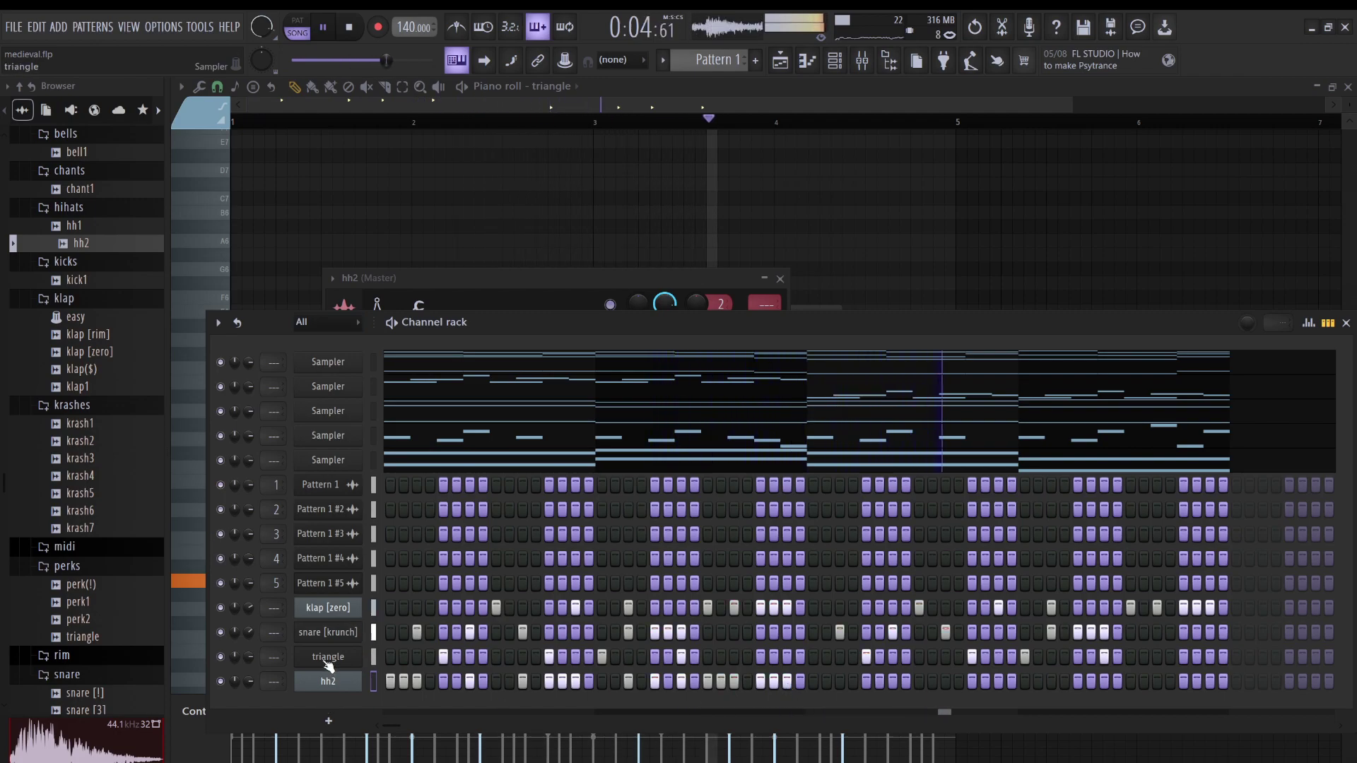
- Duplicate the hh2 pattern, align the copy at C5 from the start of bar 3, and return to the channel rack
{"action": "key", "text": "F7"}
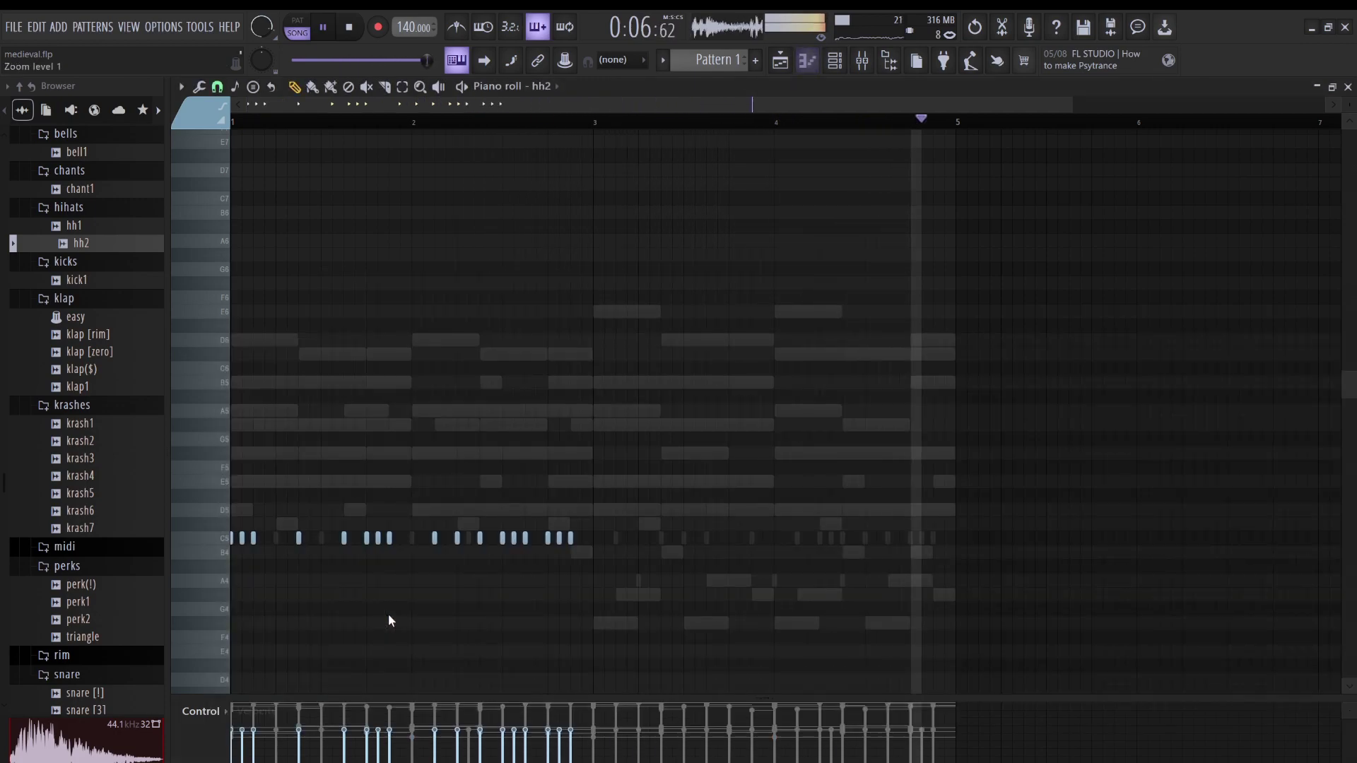
{"action": "key", "text": "ctrl+b"}
{"action": "key", "text": "shift+Down"}
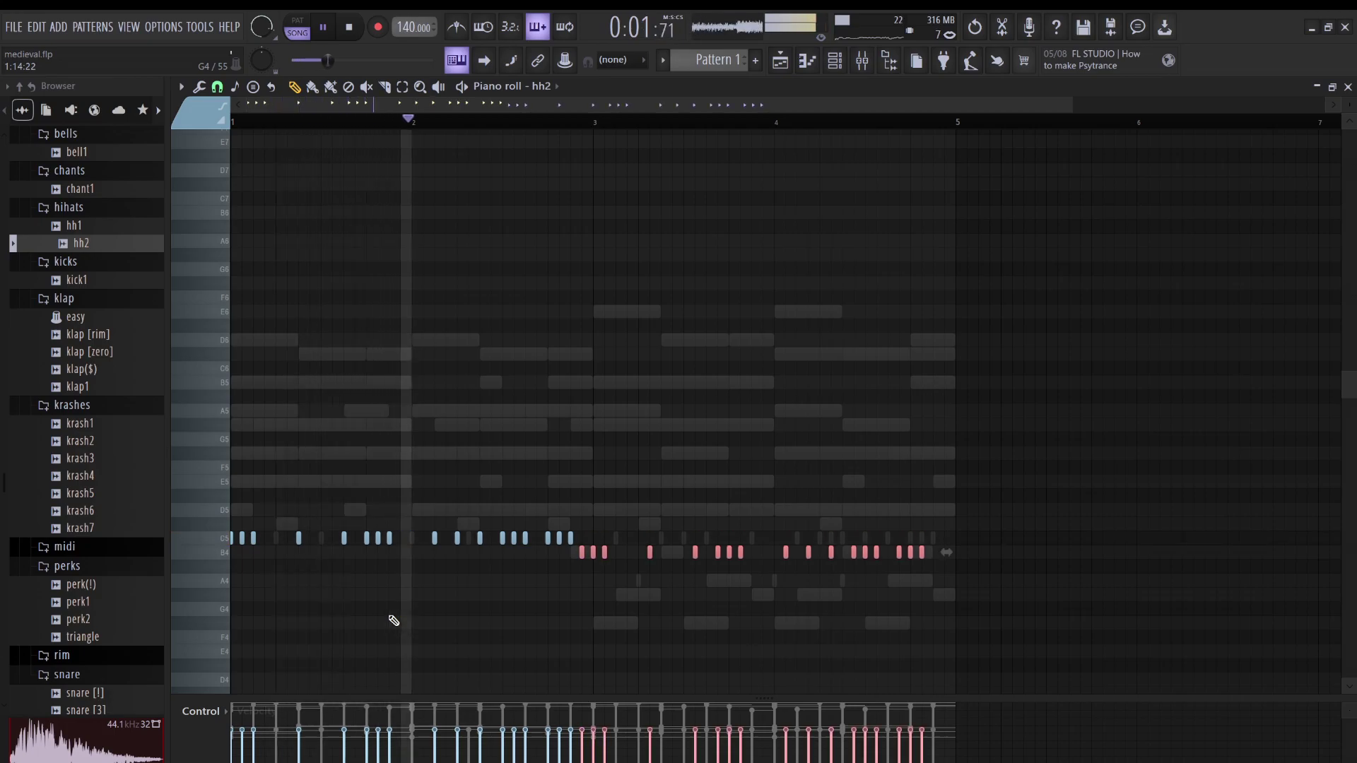
{"action": "key", "text": "shift+Up"}
{"action": "key", "text": "shift+Right"}
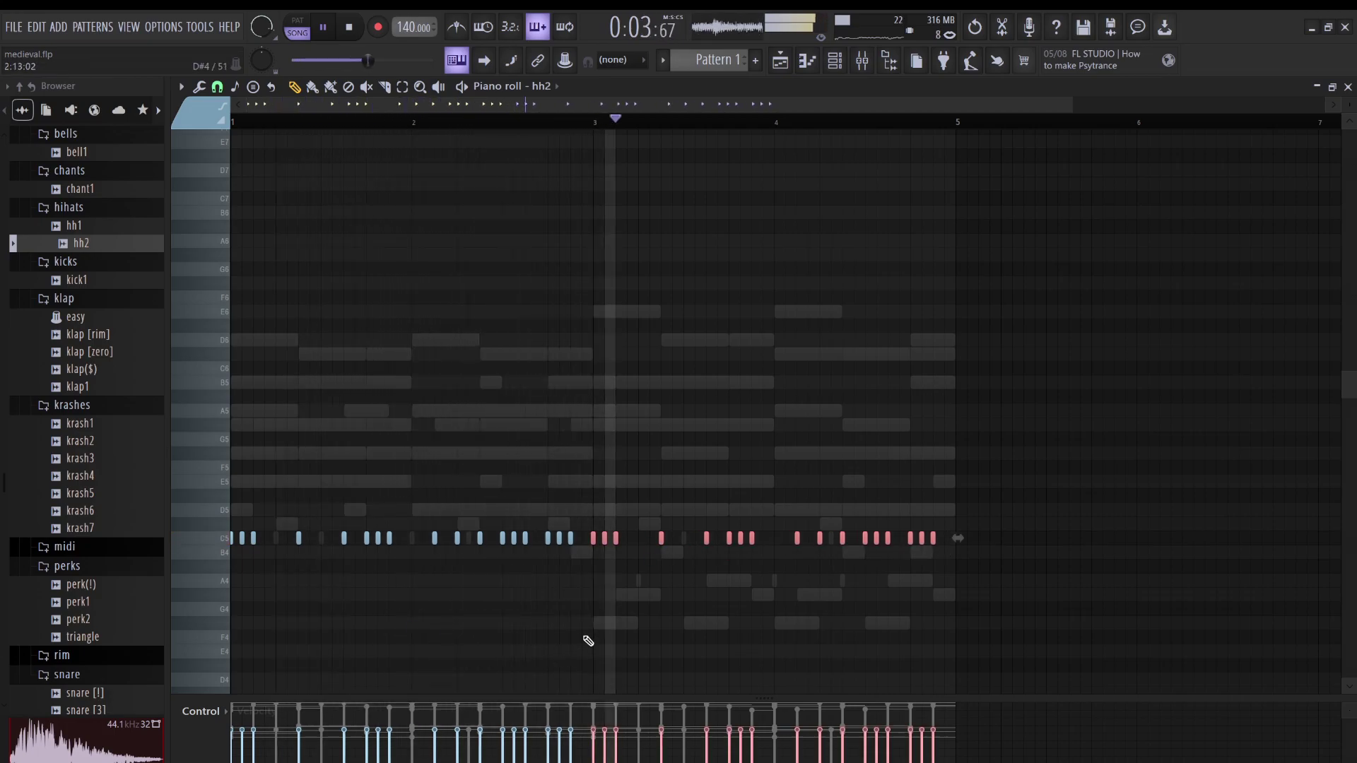
{"action": "key", "text": "ctrl+d"}
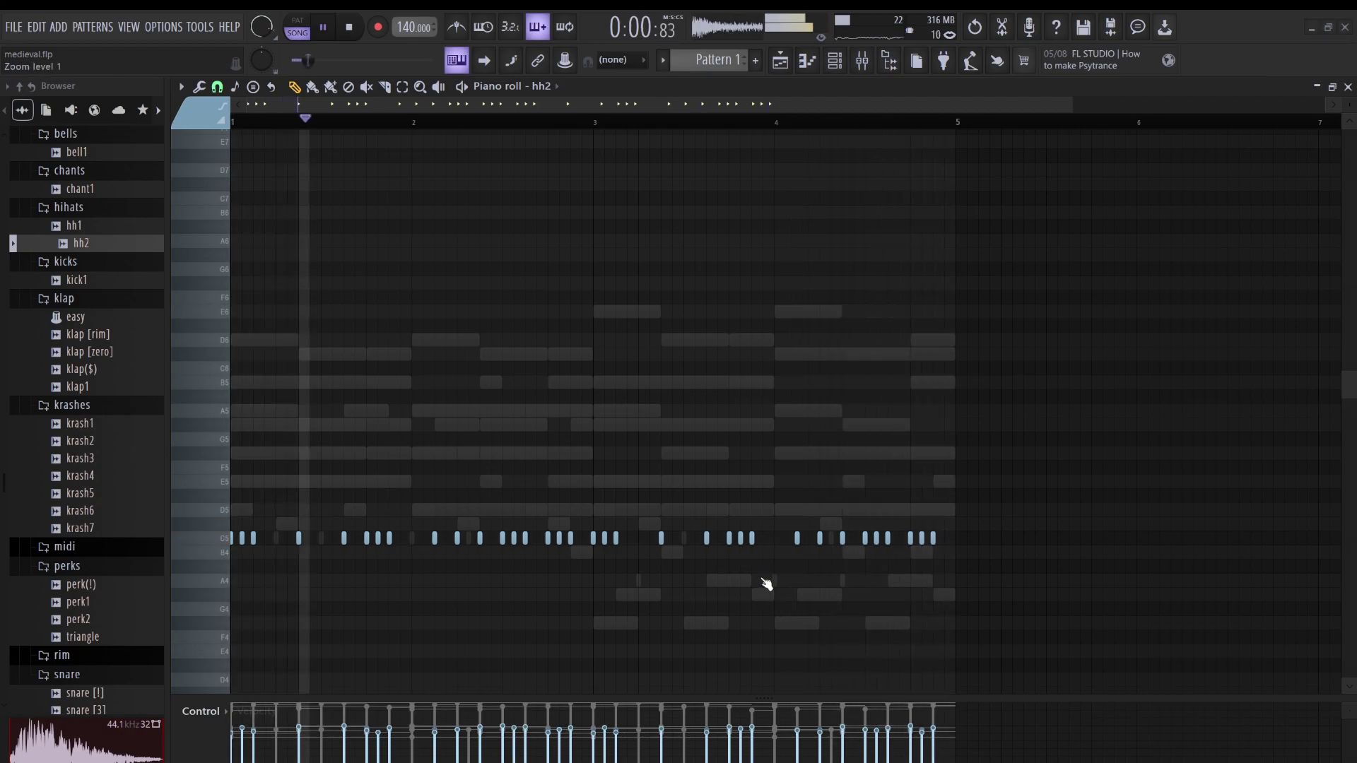
{"action": "left_click", "coordinate": [835, 60]}
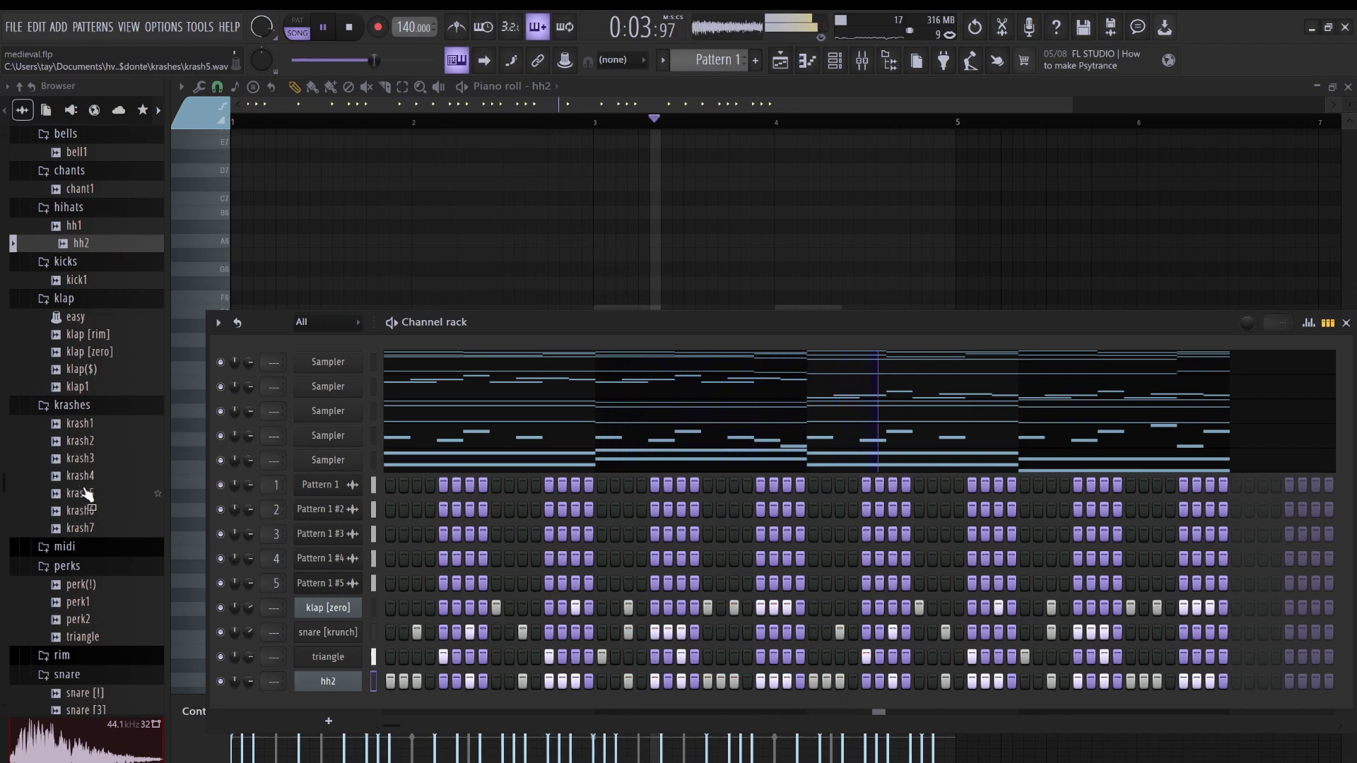
- Audition the krash6 sample and add it to the channel rack as a new channel
{"action": "left_click", "coordinate": [89, 514]}
{"action": "left_click_drag", "start_coordinate": [91, 516], "coordinate": [364, 706]}
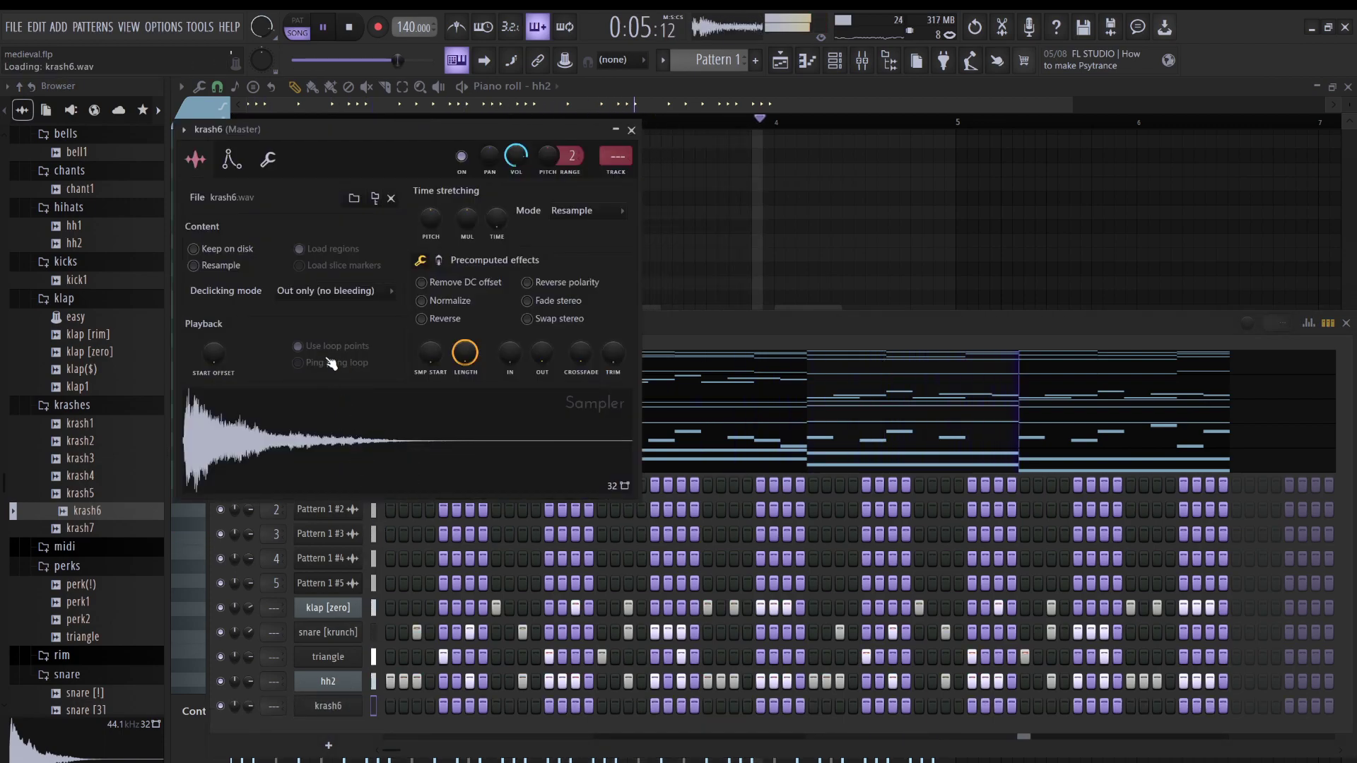
{"action": "key", "text": "space"}
- Place krash6 hits on steps 1, 9, 15 and 17, removing the misplaced hits
{"action": "left_click", "coordinate": [390, 705]}
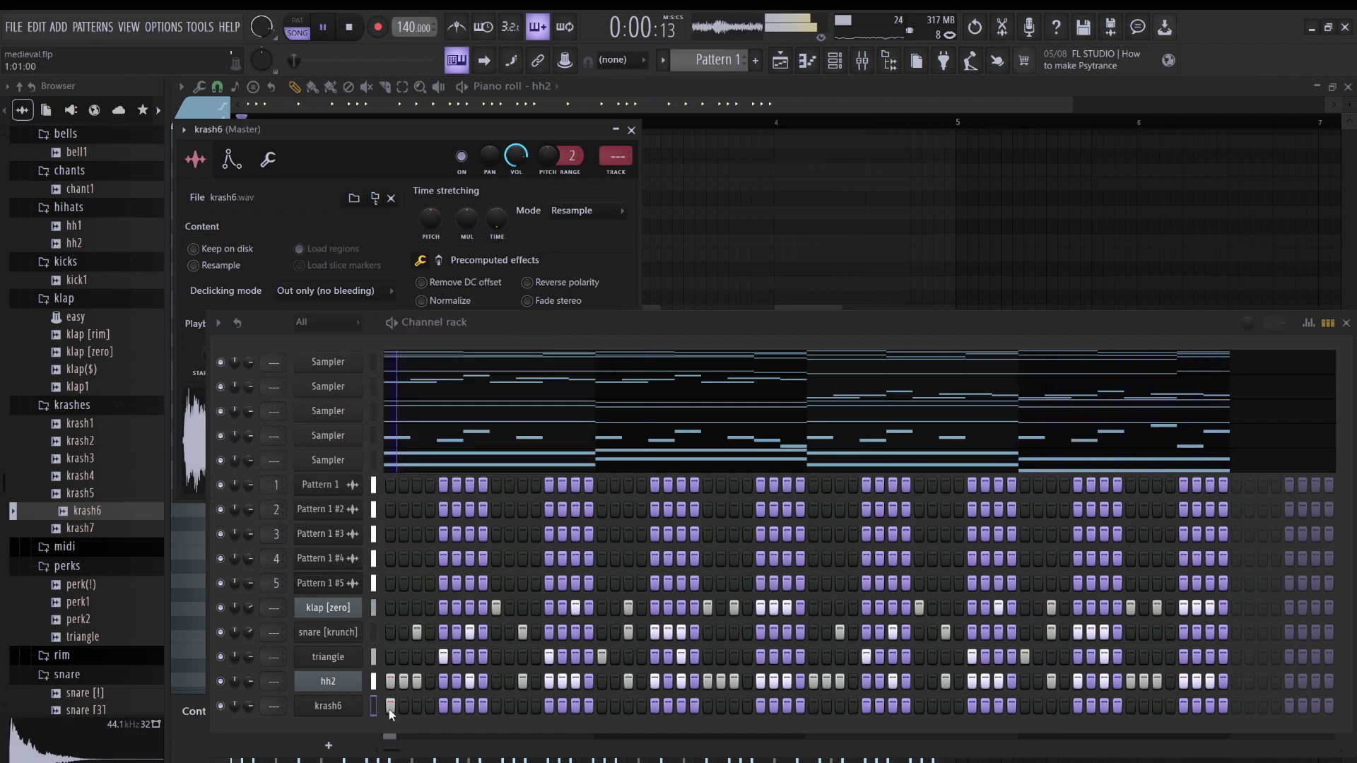
{"action": "left_click", "coordinate": [484, 705]}
{"action": "key", "text": "space"}
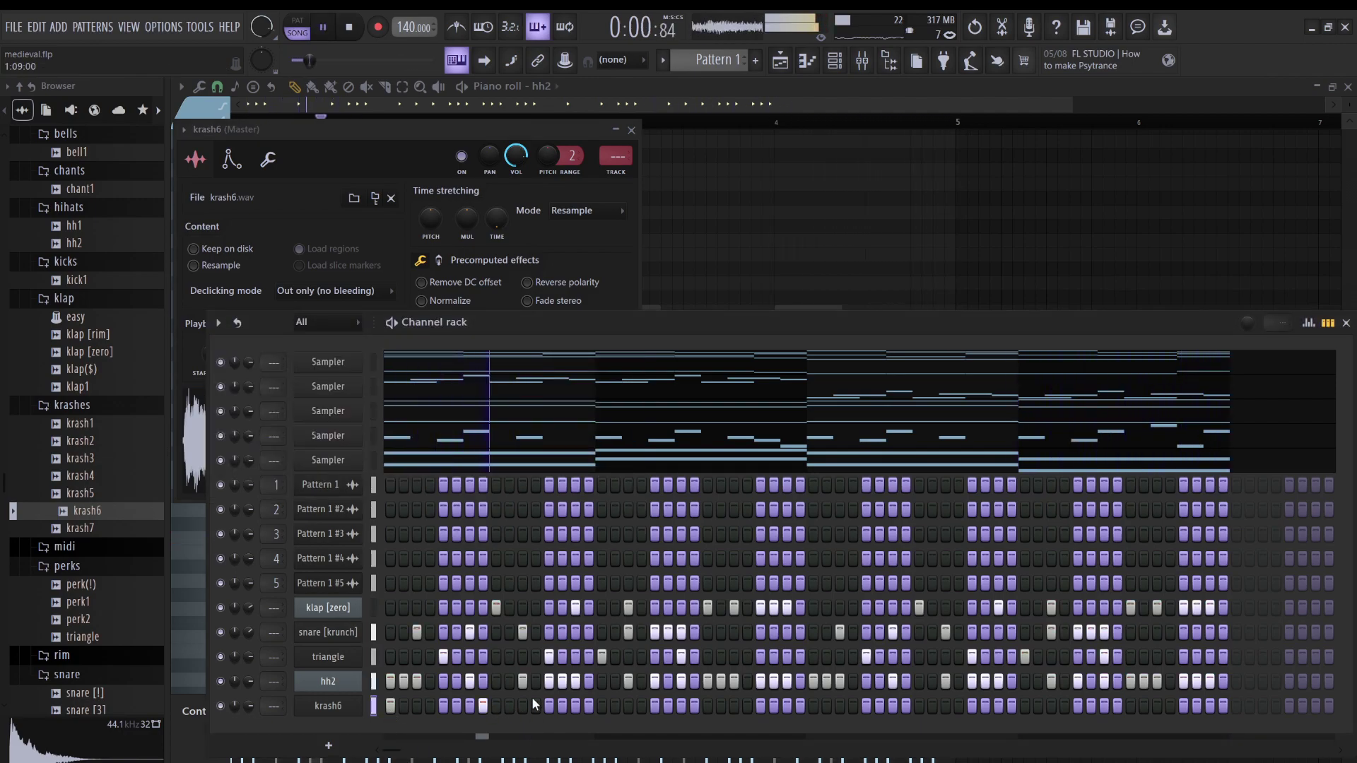
{"action": "left_click", "coordinate": [483, 705]}
{"action": "left_click", "coordinate": [496, 705]}
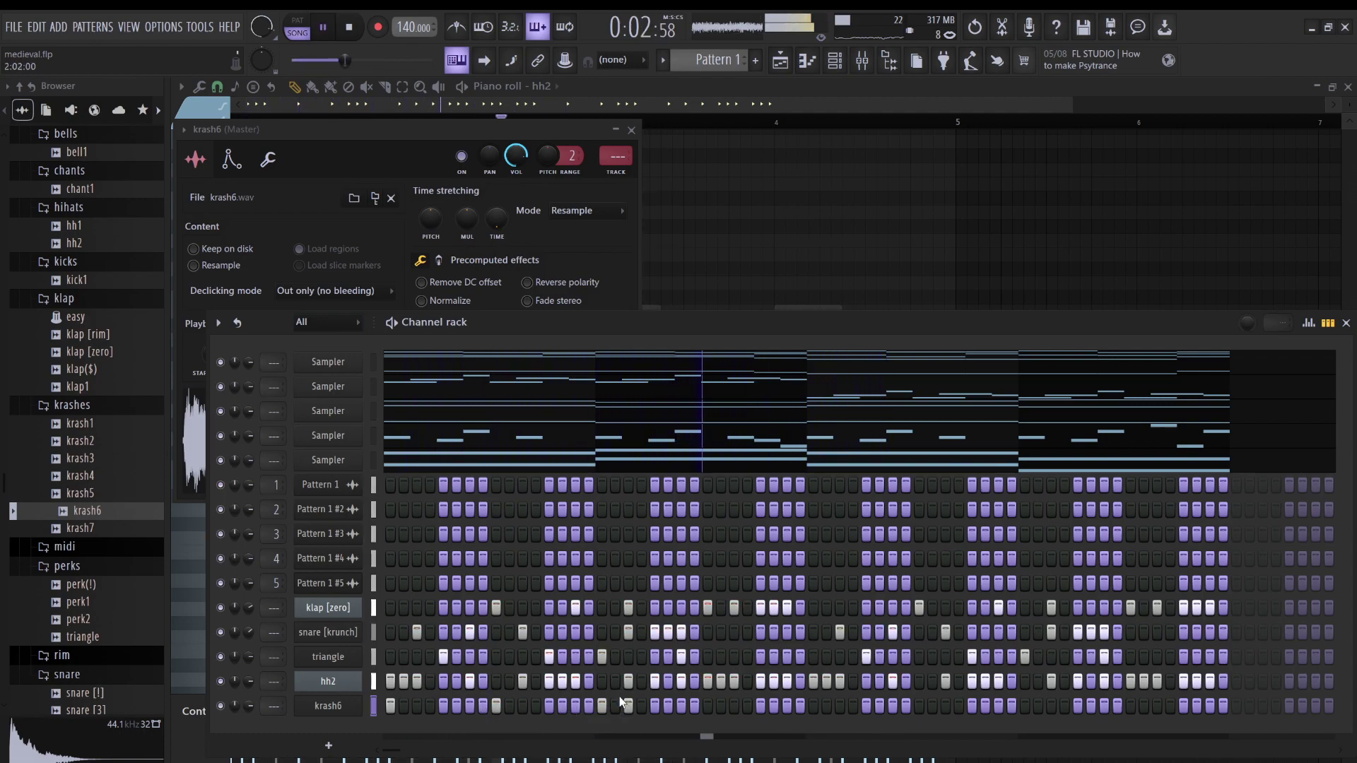
{"action": "left_click", "coordinate": [575, 705]}
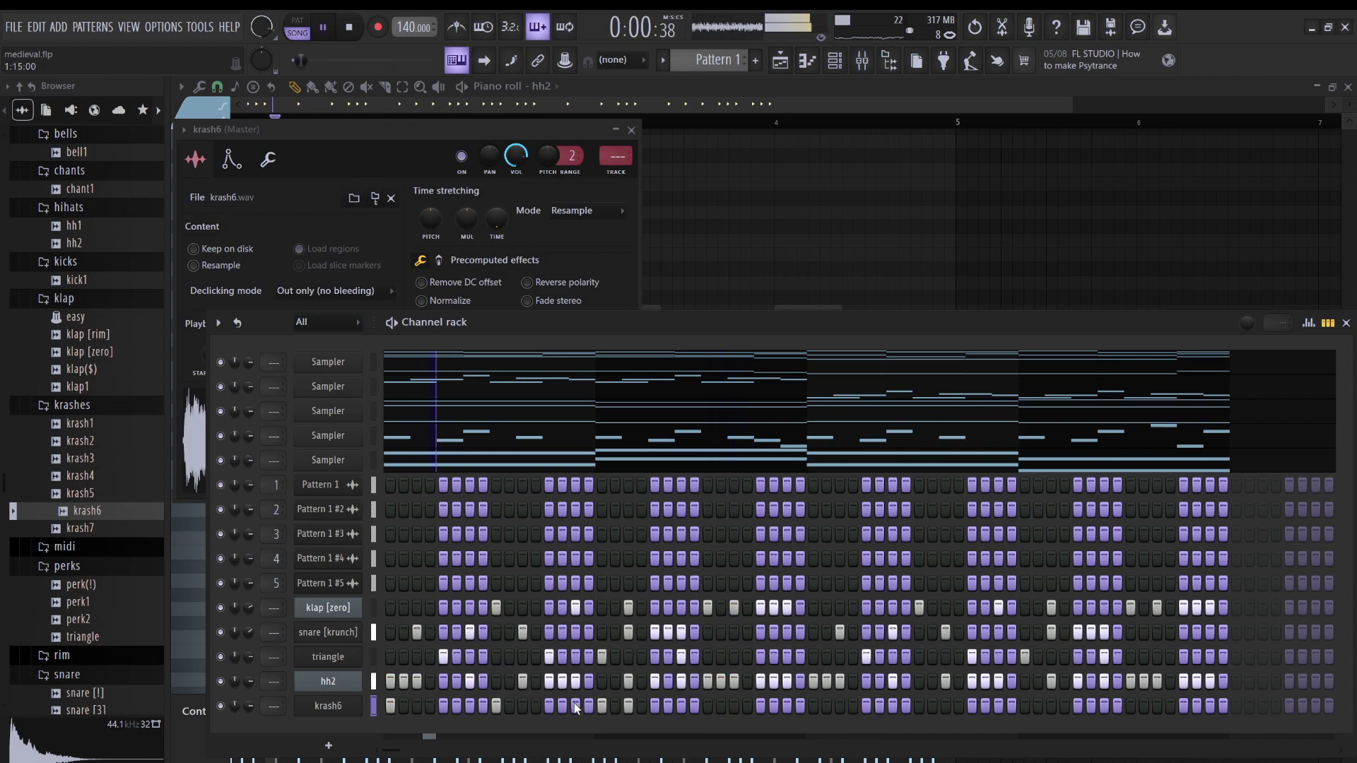
{"action": "right_click", "coordinate": [627, 706]}
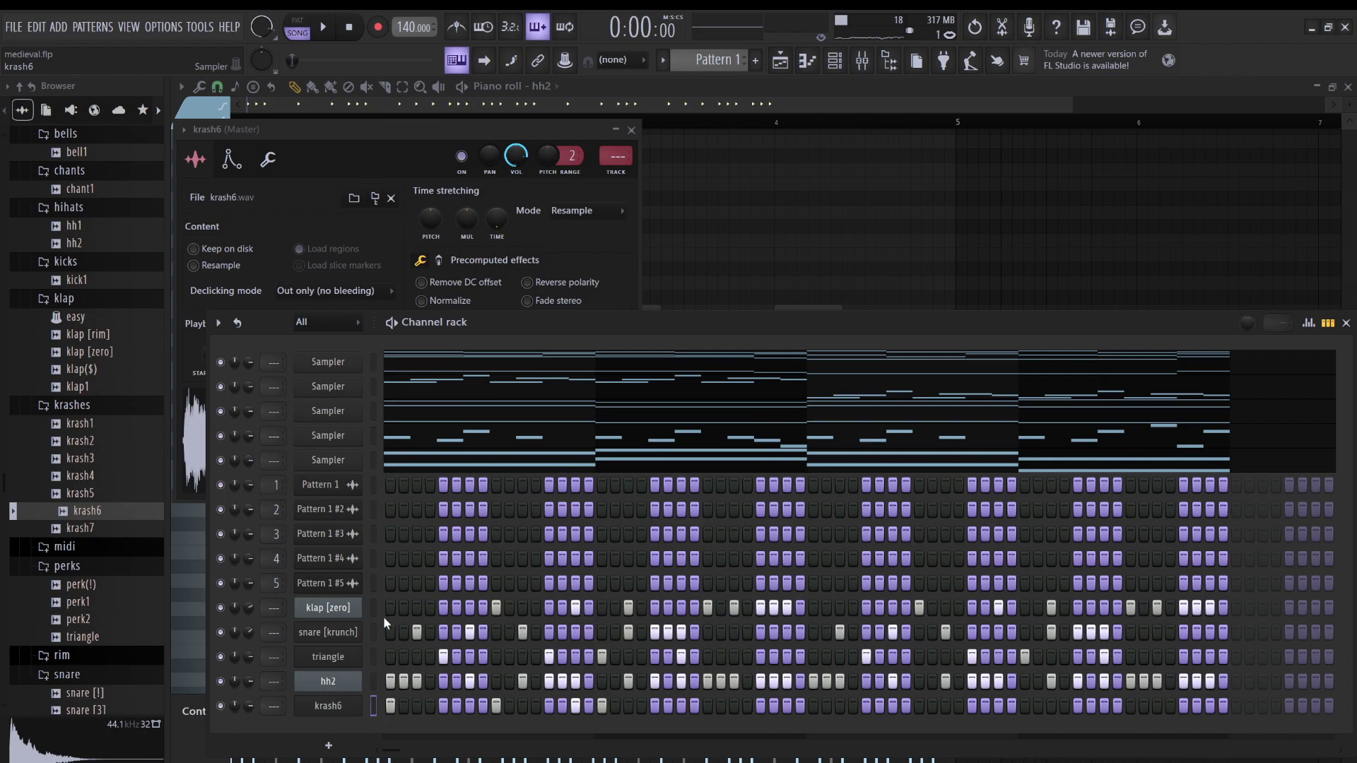
- Repeat the first bar's krash6 hits across bars 2 to 4 in the piano roll and play the result
{"action": "key", "text": "F7"}
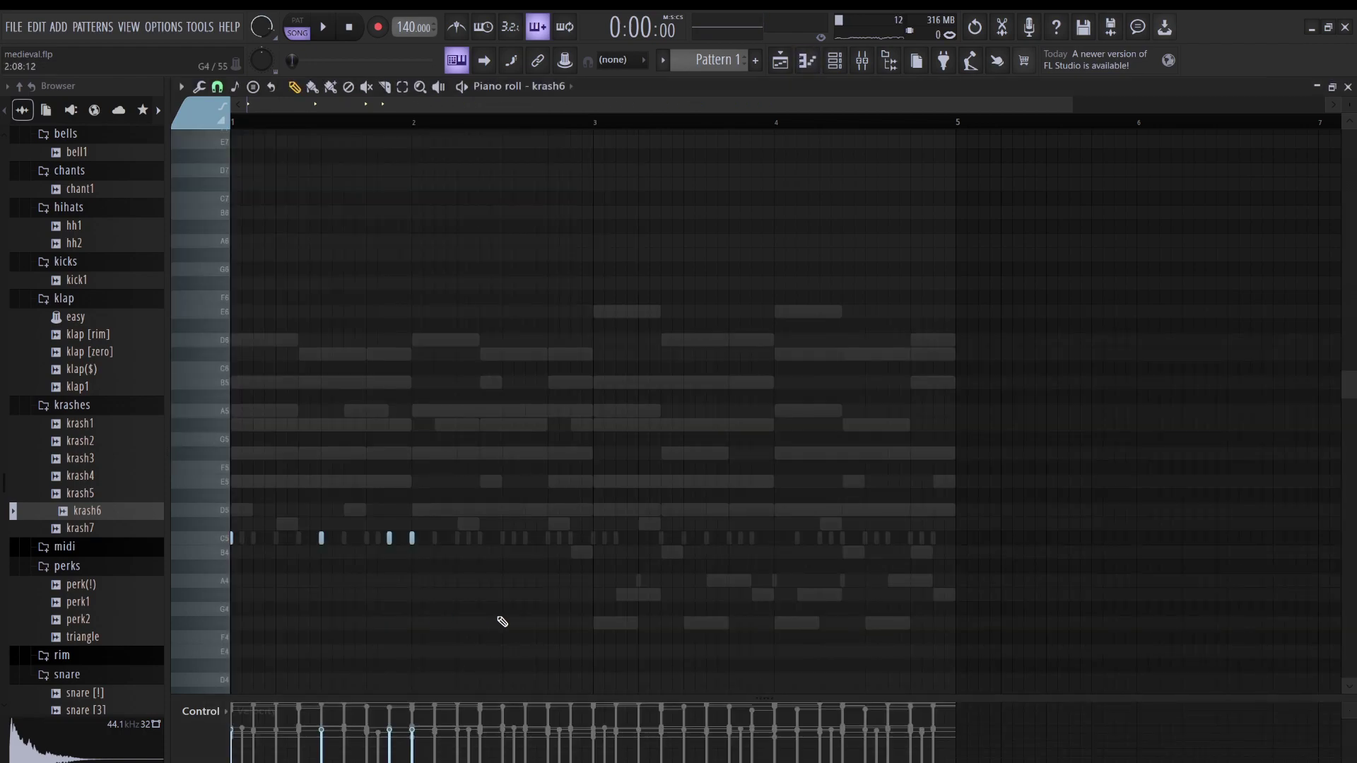
{"action": "left_click_drag", "start_coordinate": [499, 617], "coordinate": [406, 508]}
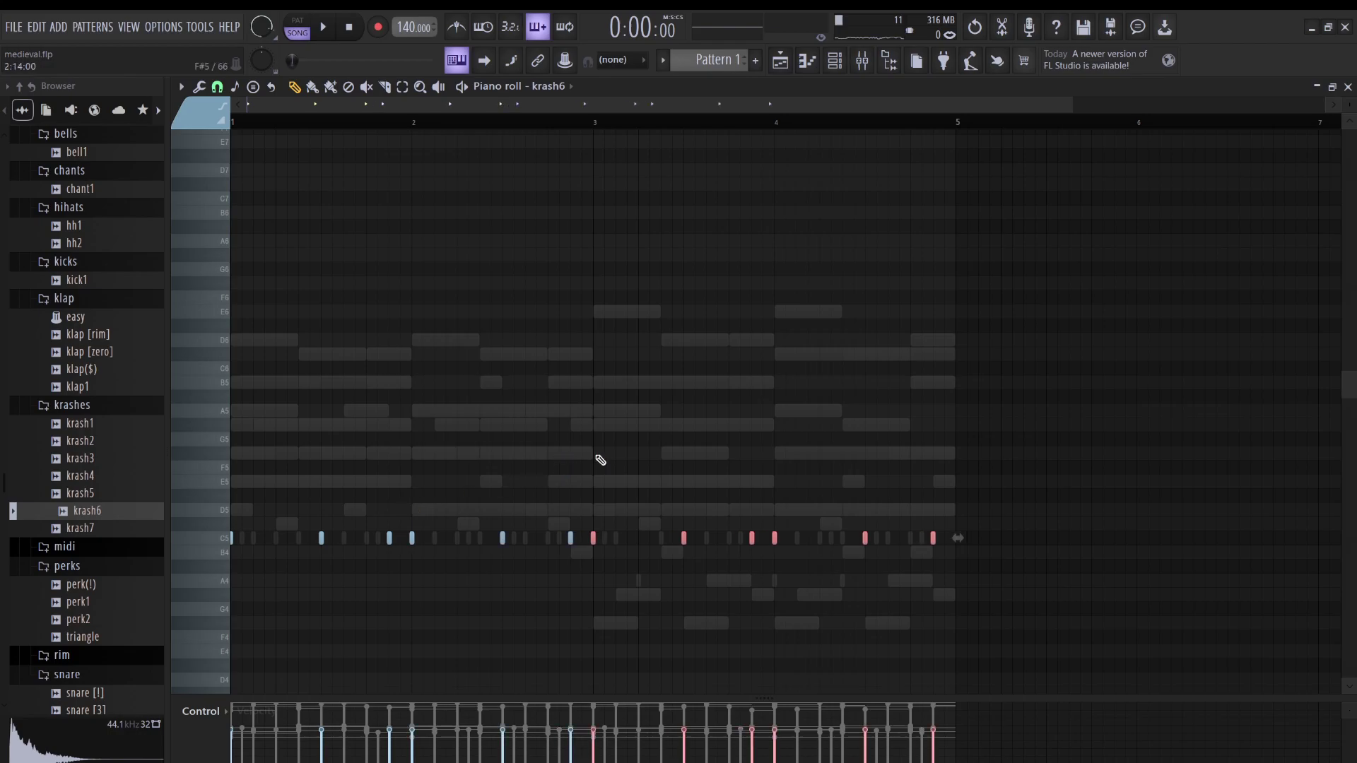
{"action": "key", "text": "space"}
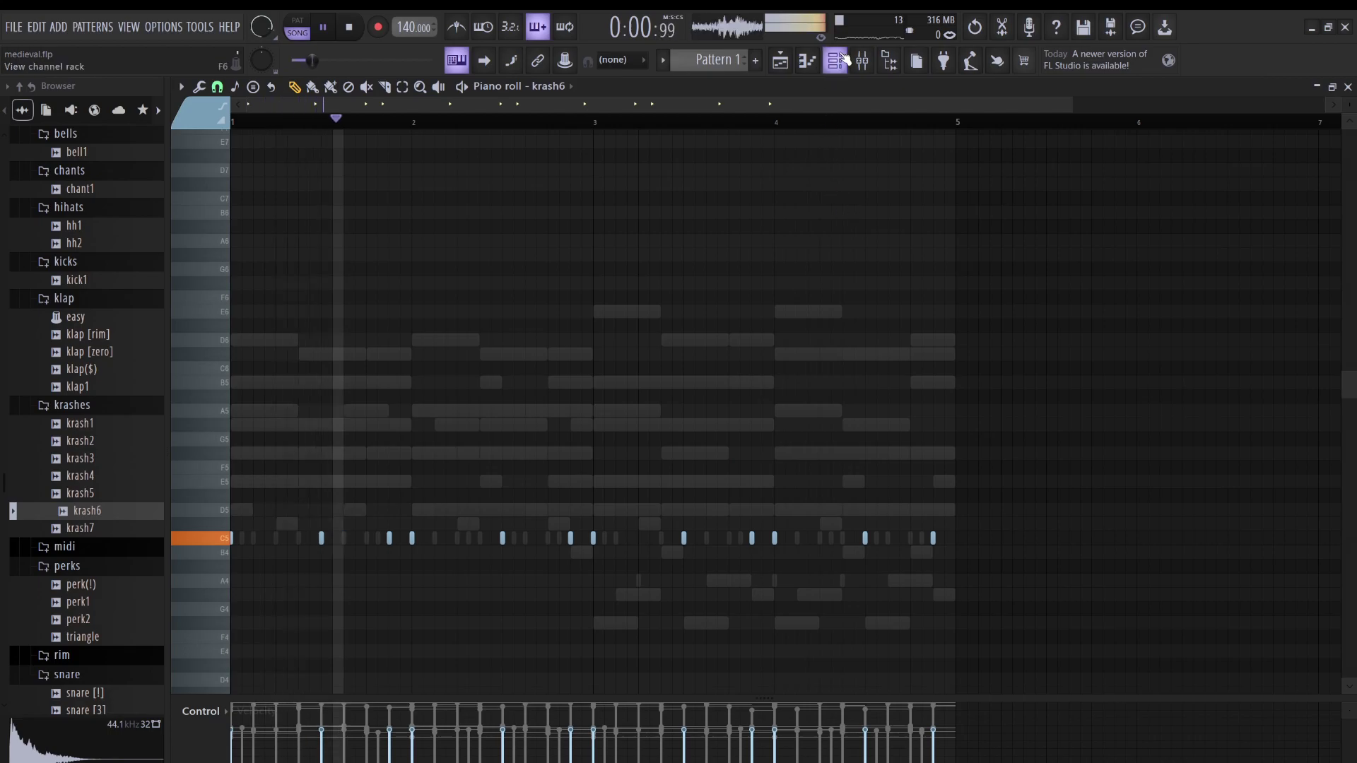
- Audition the quiet kick and rack kick samples and add rack kick to the channel rack as a new channel
{"action": "key", "text": "F6"}
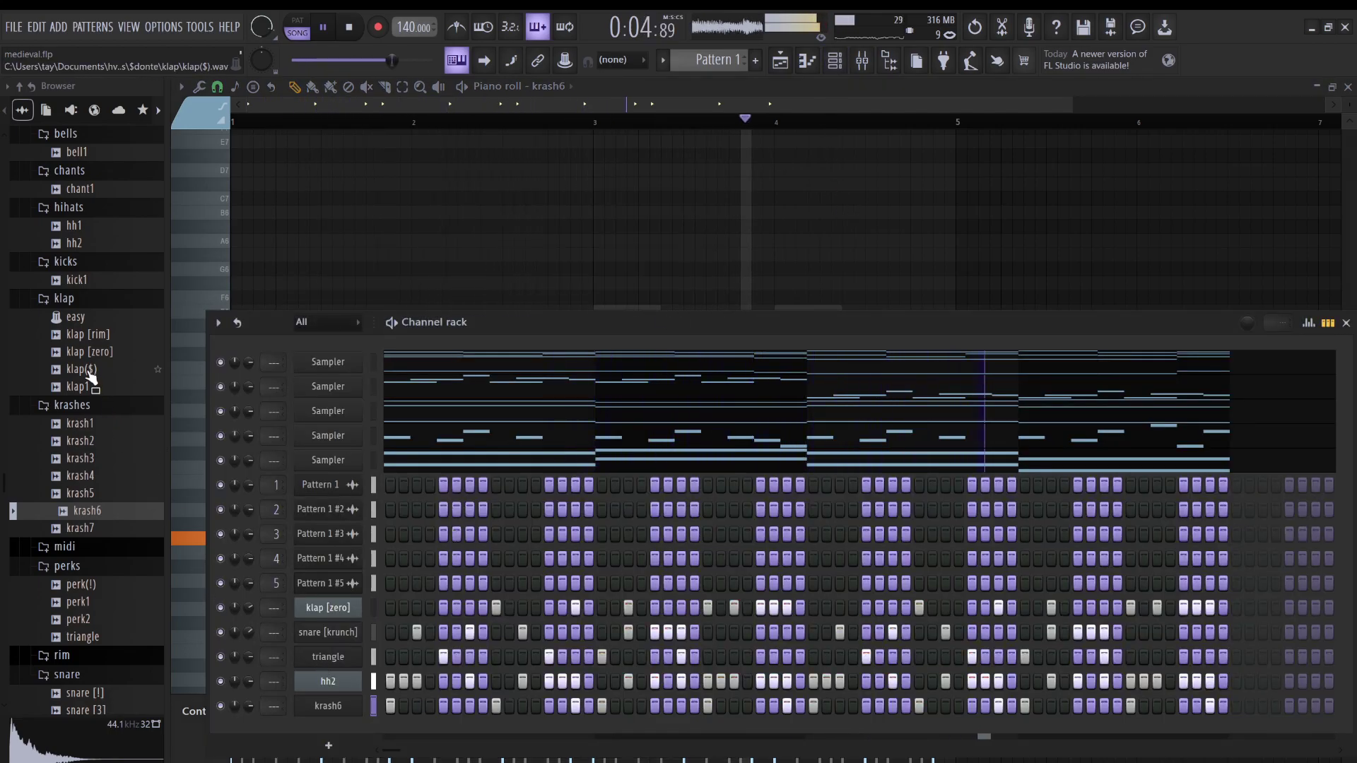
{"action": "scroll", "coordinate": [106, 357], "scroll_direction": "up", "scroll_amount": 10}
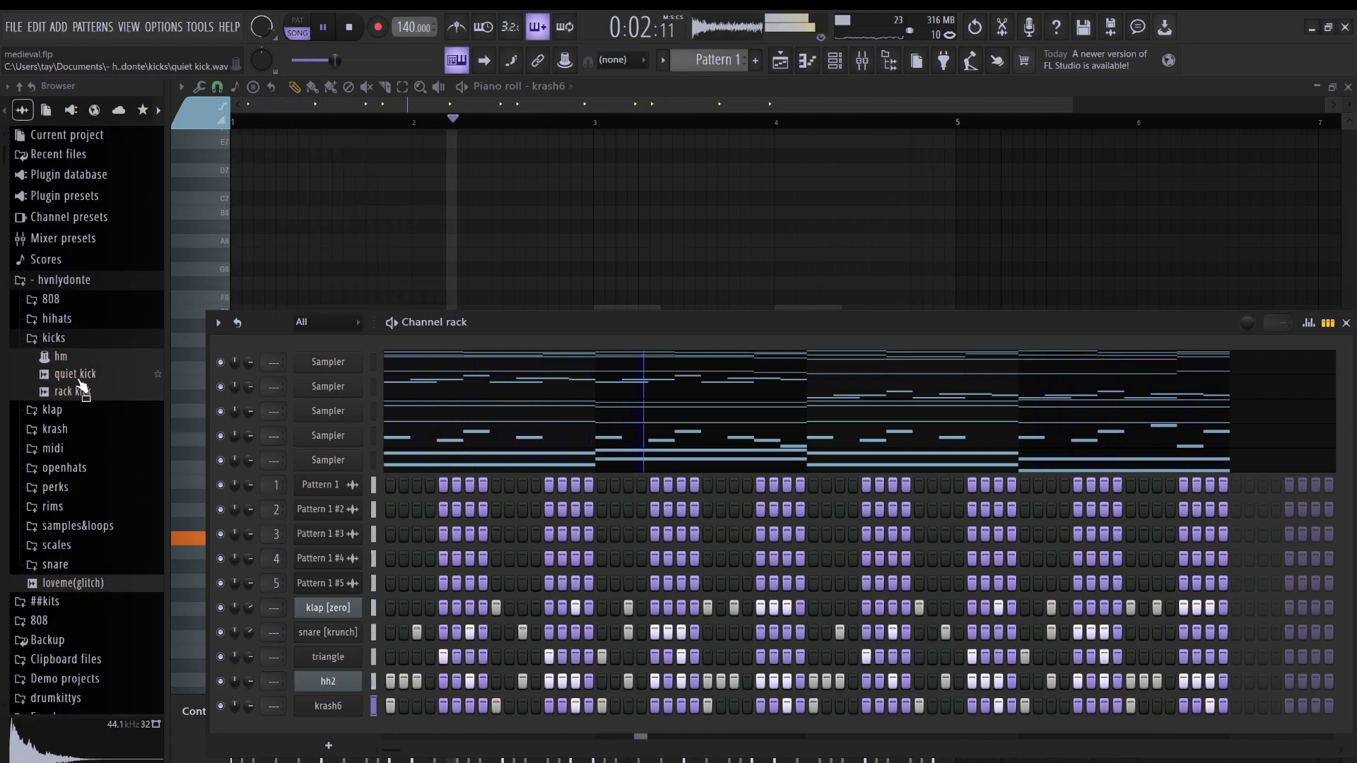
{"action": "left_click", "coordinate": [84, 375]}
{"action": "left_click", "coordinate": [82, 391]}
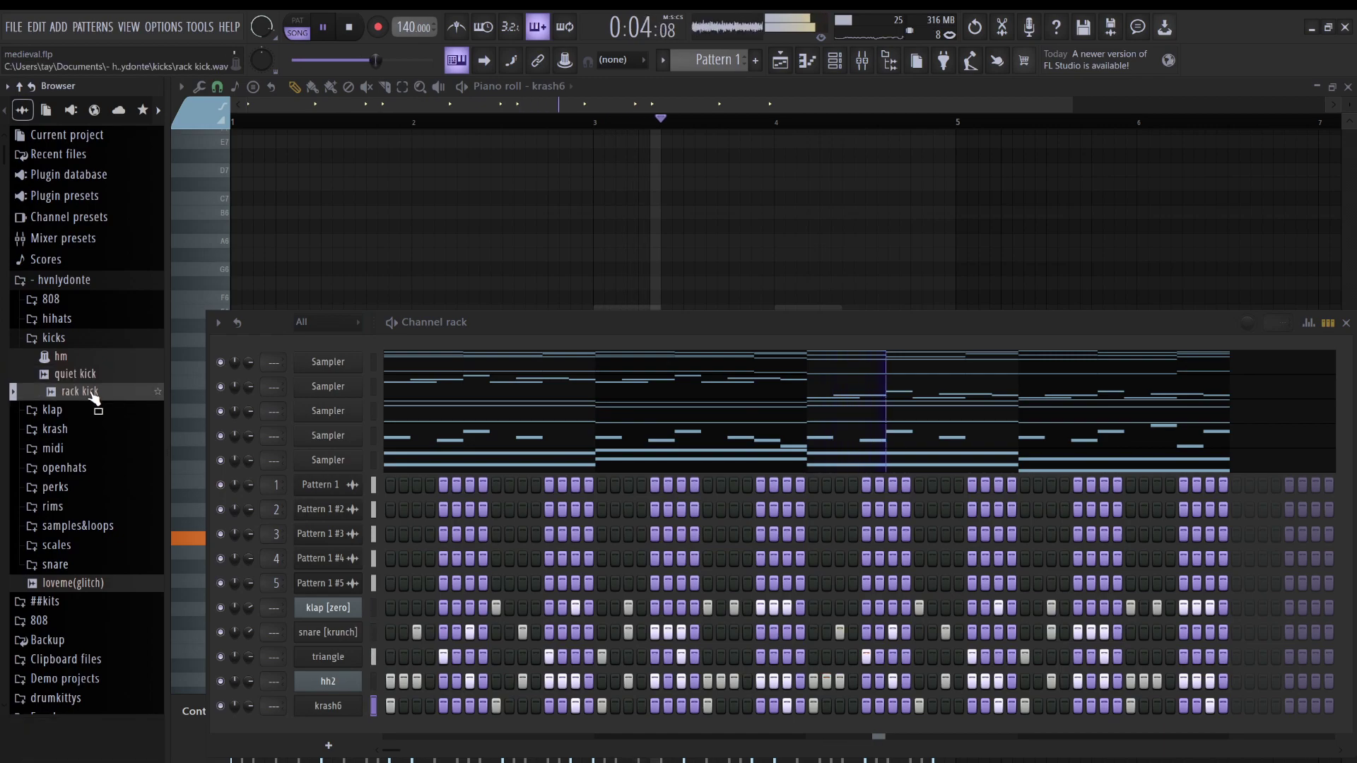
{"action": "left_click_drag", "start_coordinate": [80, 386], "coordinate": [375, 720]}
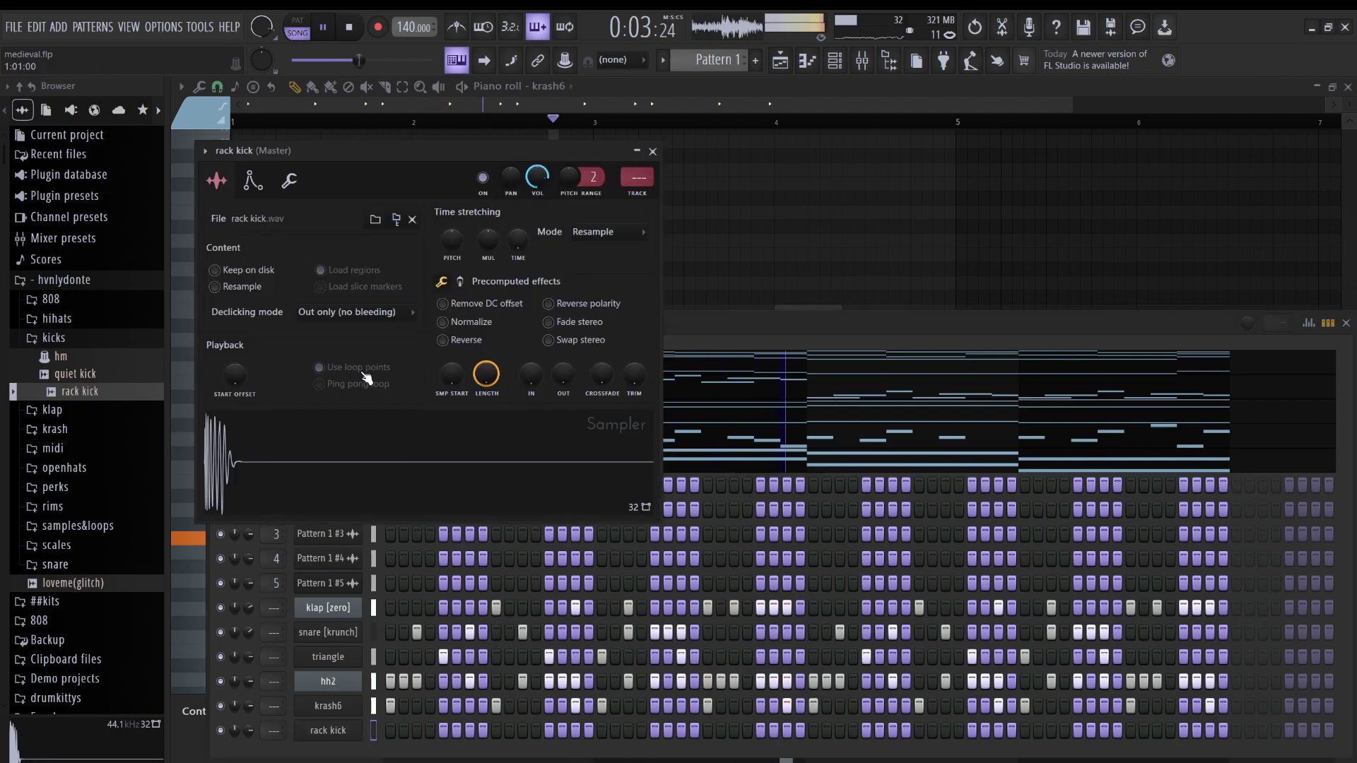
- Move the rack kick channel up the channel rack until it sits directly above klap [zero]
{"action": "left_click", "coordinate": [369, 723]}
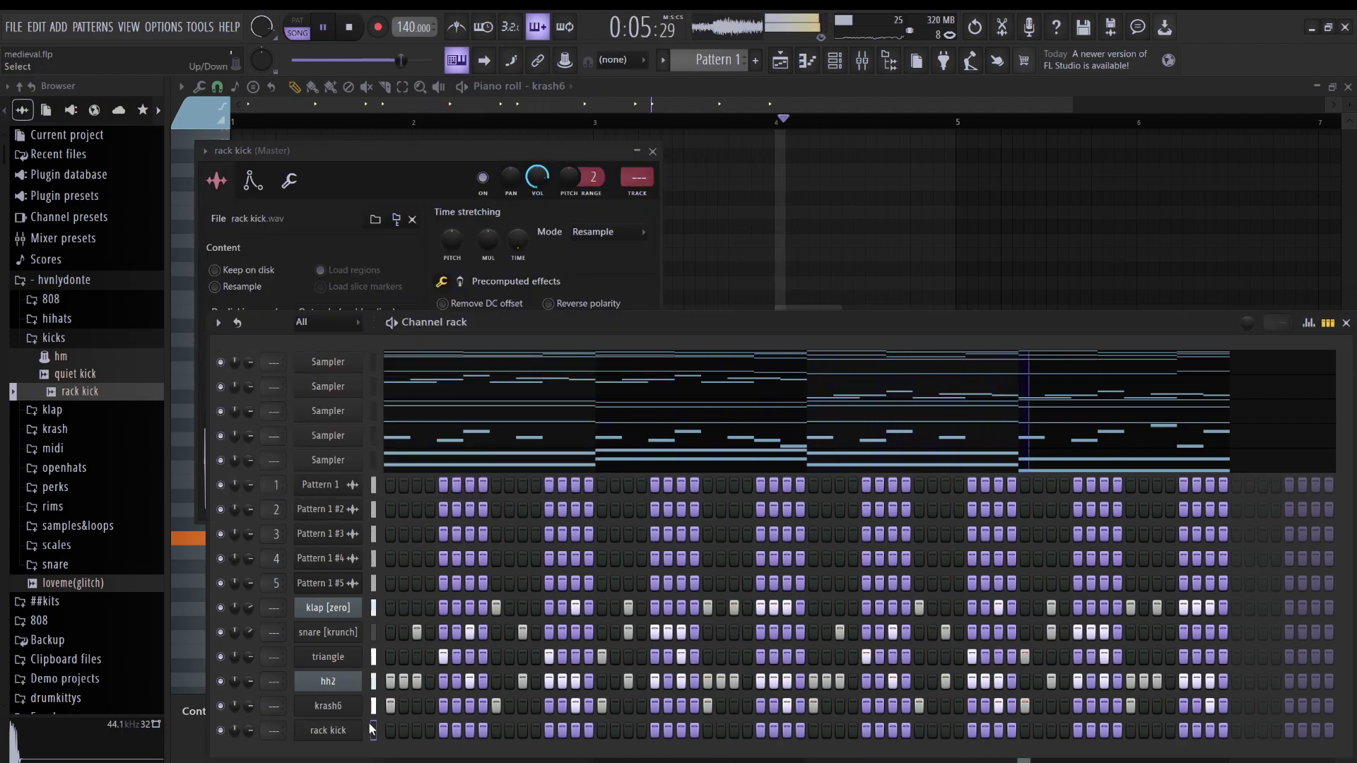
{"action": "key", "text": "alt+Up"}
{"action": "key", "text": "alt+Up"}
{"action": "key", "text": "alt+Up"}
{"action": "key", "text": "alt+Up"}
{"action": "key", "text": "alt+Up"}
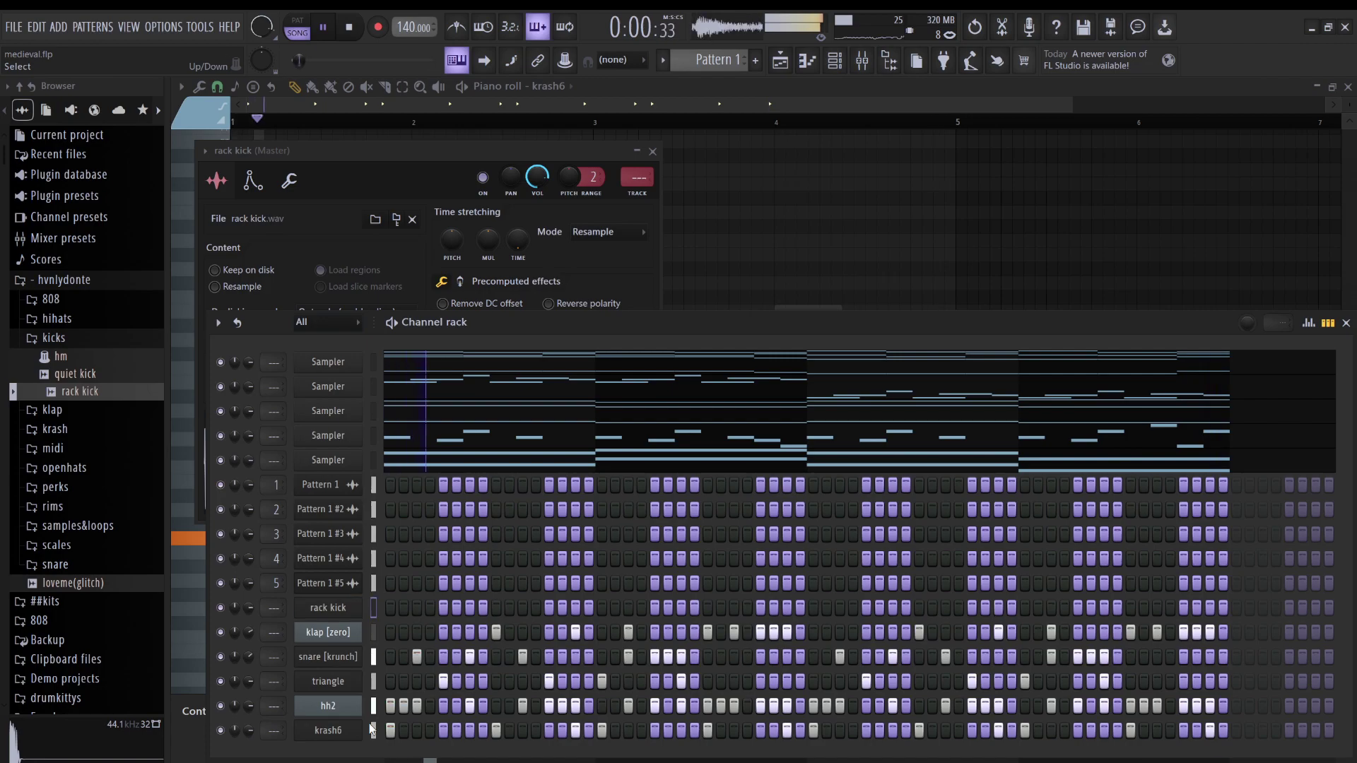
- Place rack kick hits on steps 1–3, 7, 11, 13, 15, 19, 23, 27 and 29–31 during playback
{"action": "left_click_drag", "start_coordinate": [391, 608], "coordinate": [420, 613]}
{"action": "key", "text": "space"}
{"action": "left_click", "coordinate": [523, 608]}
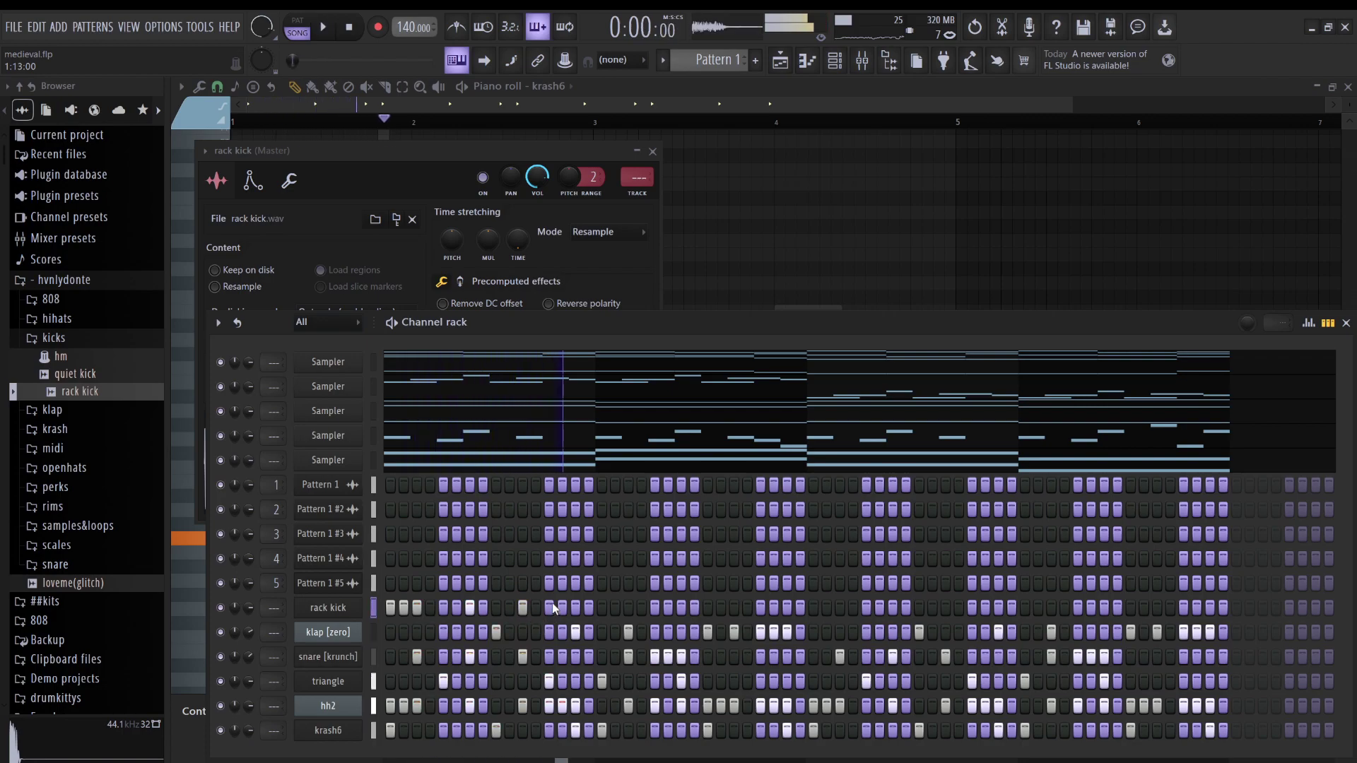
{"action": "left_click", "coordinate": [627, 606]}
{"action": "left_click", "coordinate": [682, 606]}
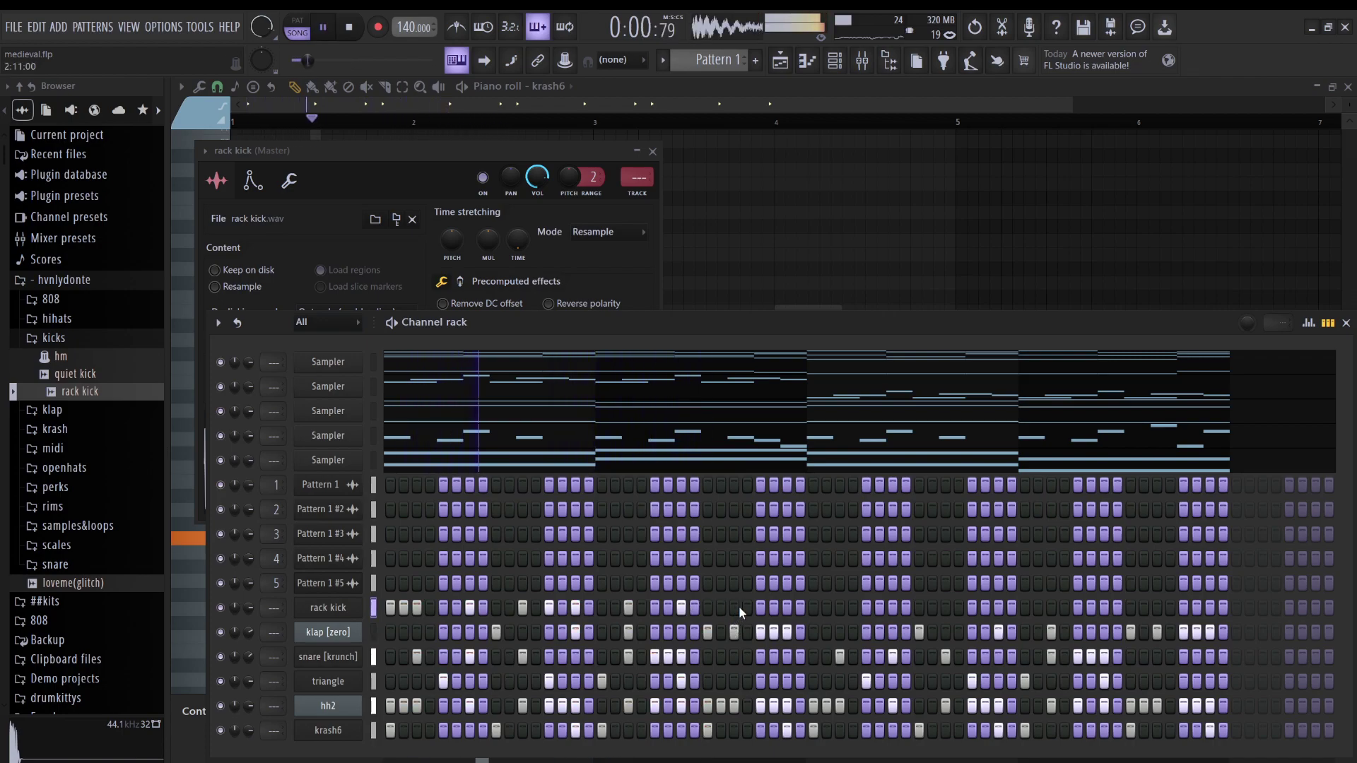
{"action": "left_click", "coordinate": [761, 608]}
{"action": "left_click", "coordinate": [773, 607]}
{"action": "left_click", "coordinate": [786, 607]}
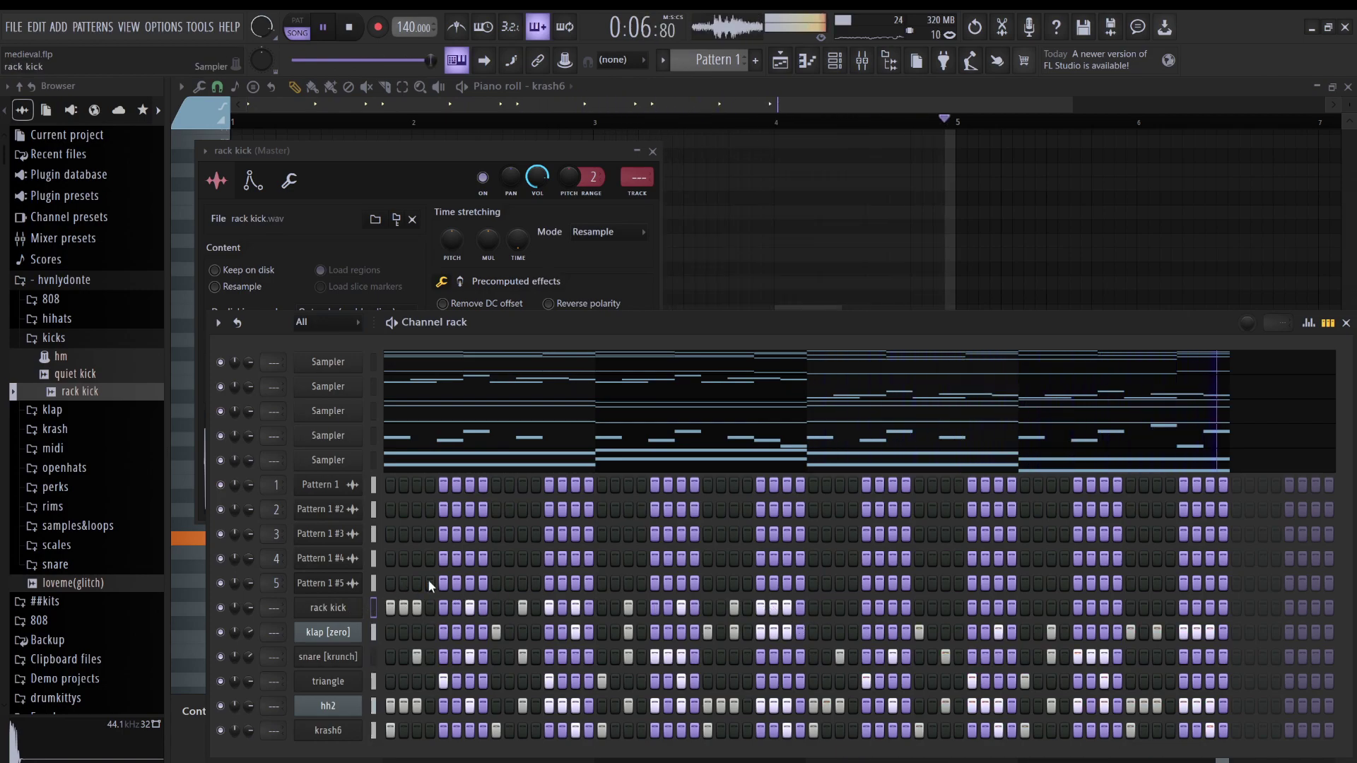
- Duplicate the two-bar rack kick pattern in the piano roll and align the copy with the start of bar 3
{"action": "key", "text": "F7"}
{"action": "key", "text": "ctrl+b"}
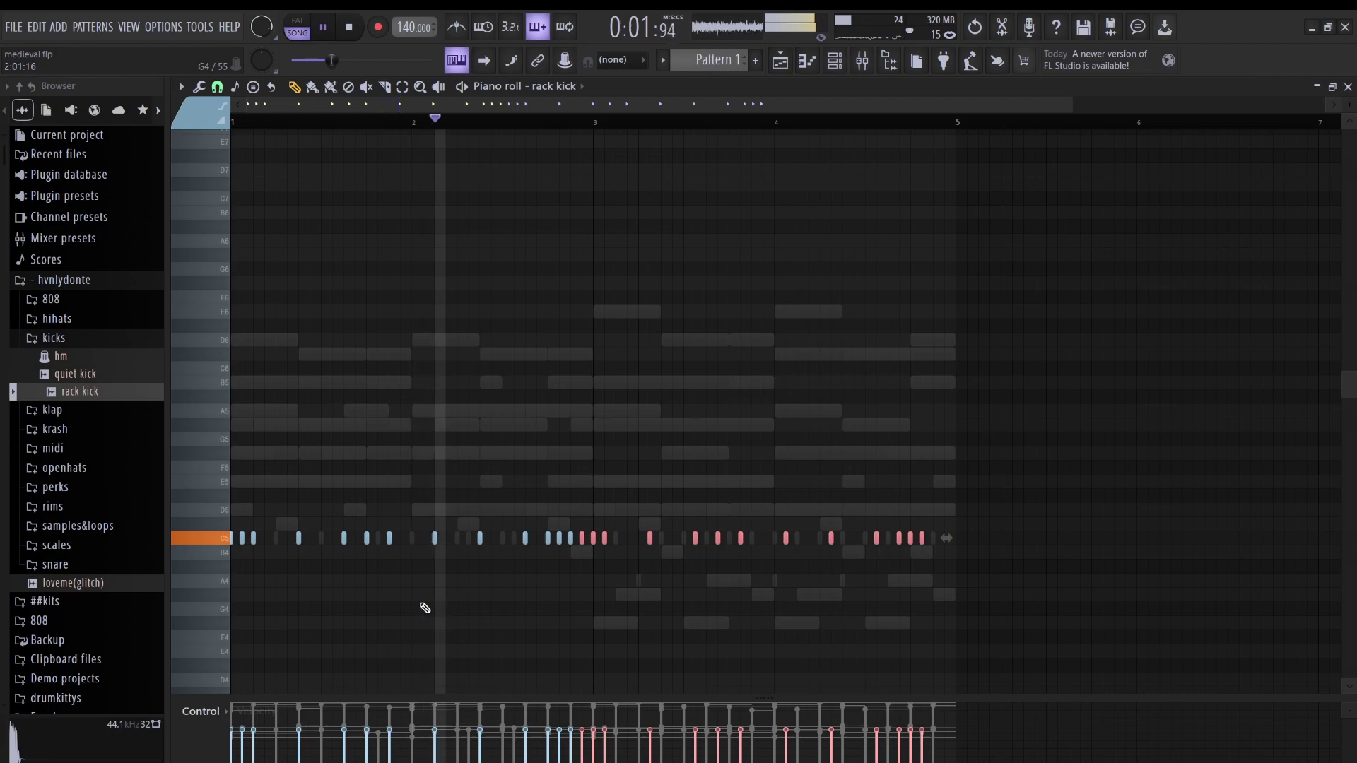
{"action": "key", "text": "shift+Right"}
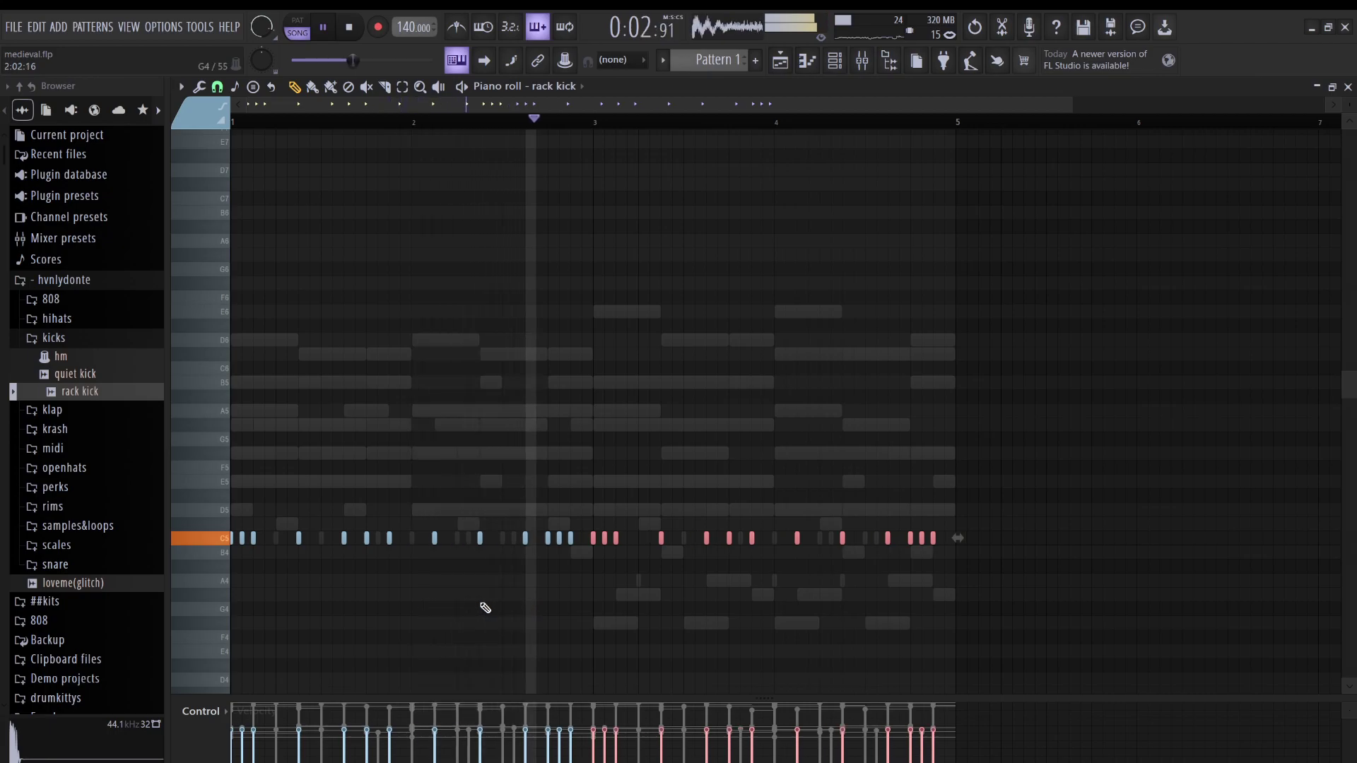
- Vary the rack kick in bar 3 by moving its step 2 hit to step 5 and its step 11 hit to step 14
{"action": "left_click", "coordinate": [602, 545], "text": "ctrl"}
{"action": "left_click", "coordinate": [605, 544], "text": "ctrl"}
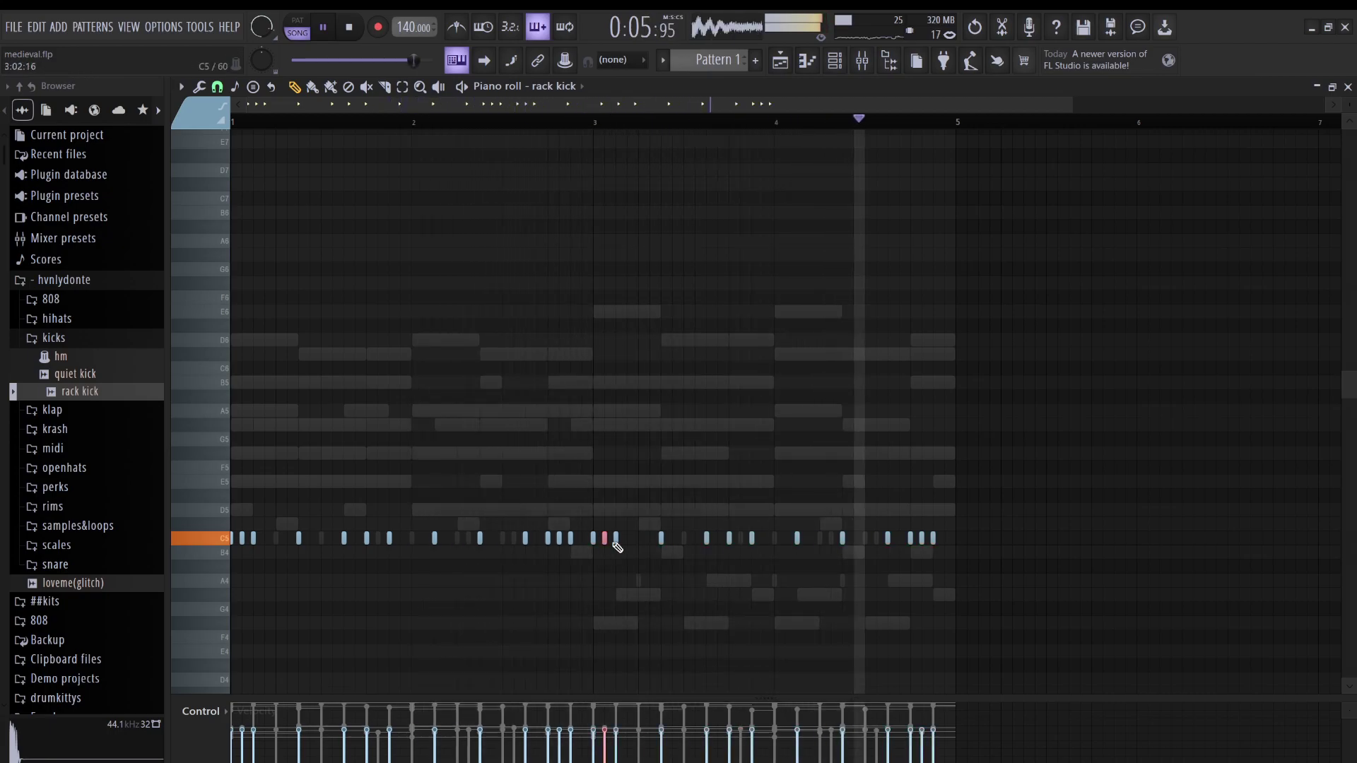
{"action": "left_click_drag", "start_coordinate": [617, 546], "coordinate": [654, 557]}
{"action": "left_click", "coordinate": [706, 539]}
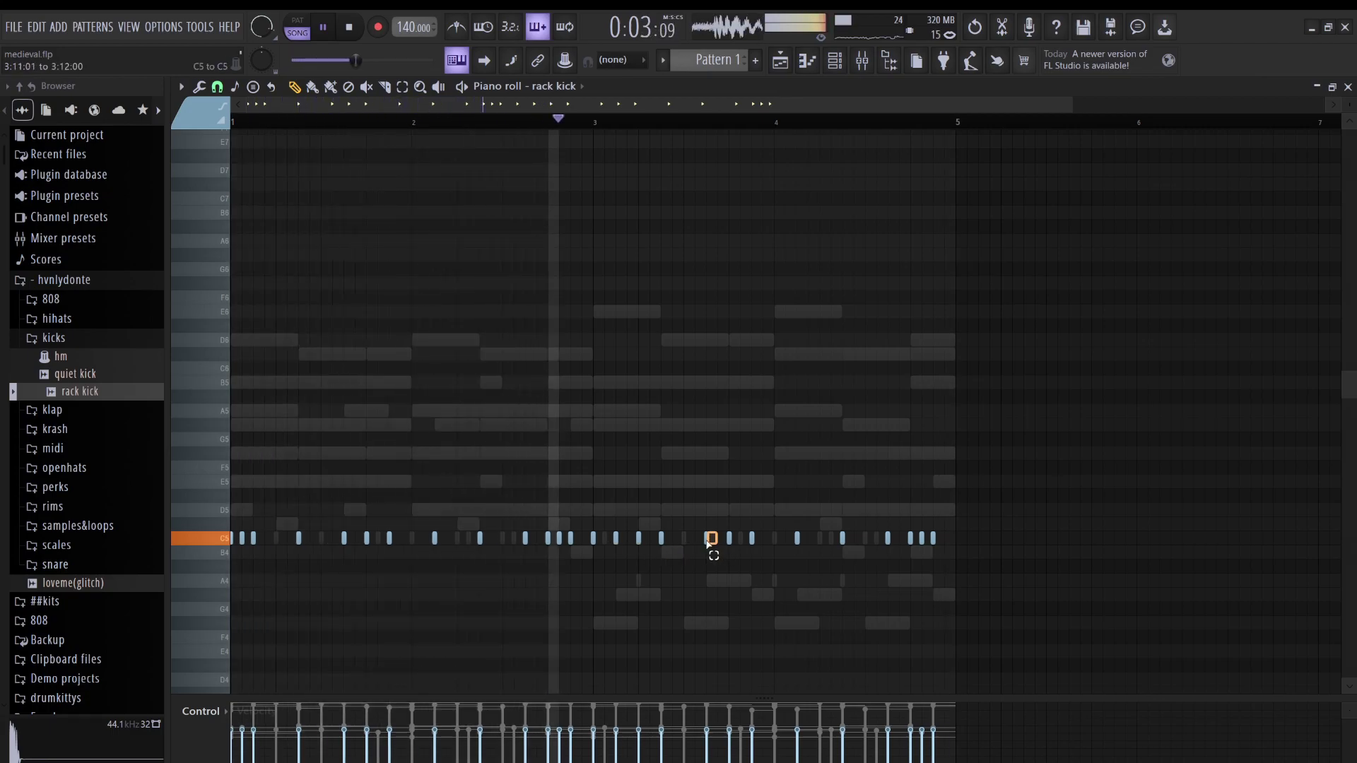
{"action": "key", "text": "shift+Right"}
{"action": "key", "text": "shift+Right"}
{"action": "key", "text": "shift+Right"}
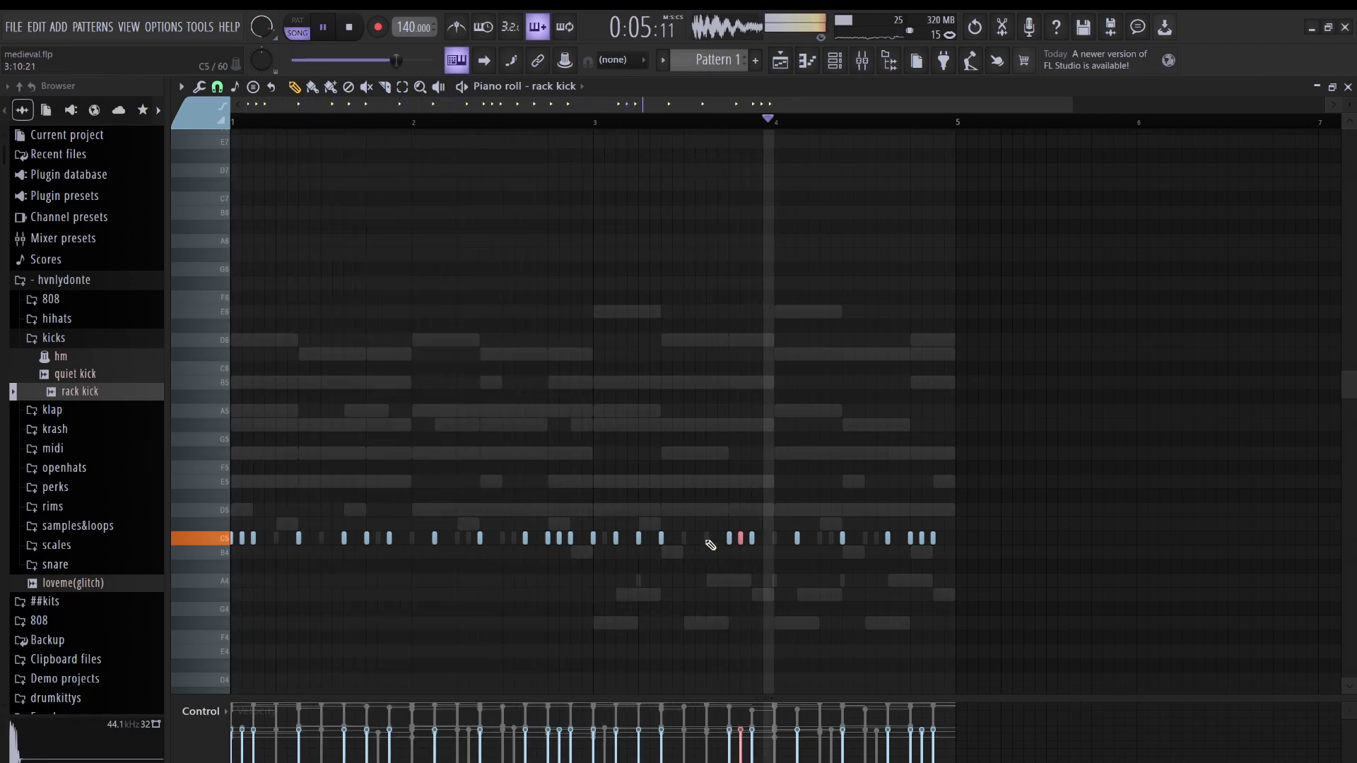
- Move the rack kick hit on step 14 of bar 4 back to step 5 of that bar
{"action": "left_click", "coordinate": [922, 538]}
{"action": "left_click", "coordinate": [923, 538]}
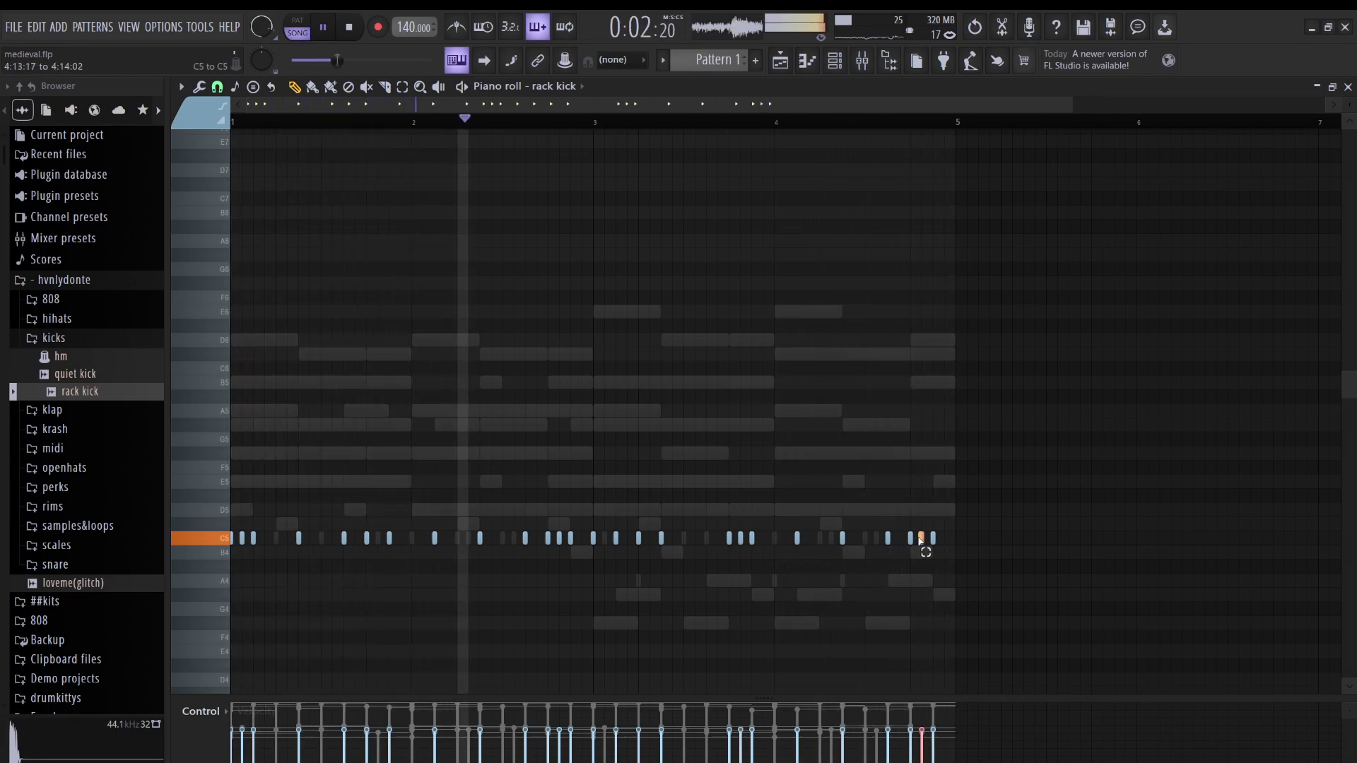
{"action": "key", "text": "shift+Left"}
{"action": "key", "text": "shift+Left"}
{"action": "key", "text": "shift+Left"}
{"action": "key", "text": "shift+Left"}
{"action": "key", "text": "shift+Left"}
{"action": "key", "text": "shift+Left"}
{"action": "key", "text": "shift+Left"}
{"action": "key", "text": "shift+Left"}
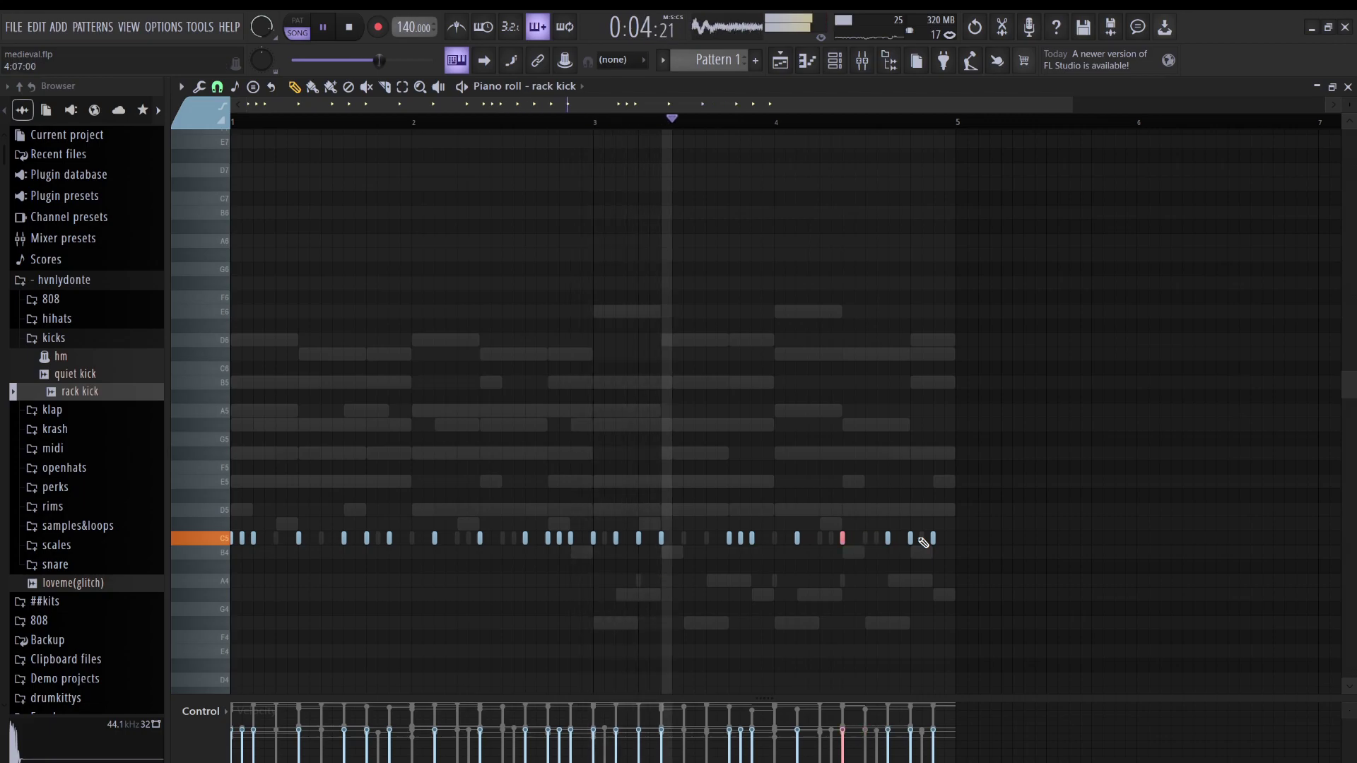
{"action": "key", "text": "shift+Left"}
{"action": "key", "text": "shift+Left"}
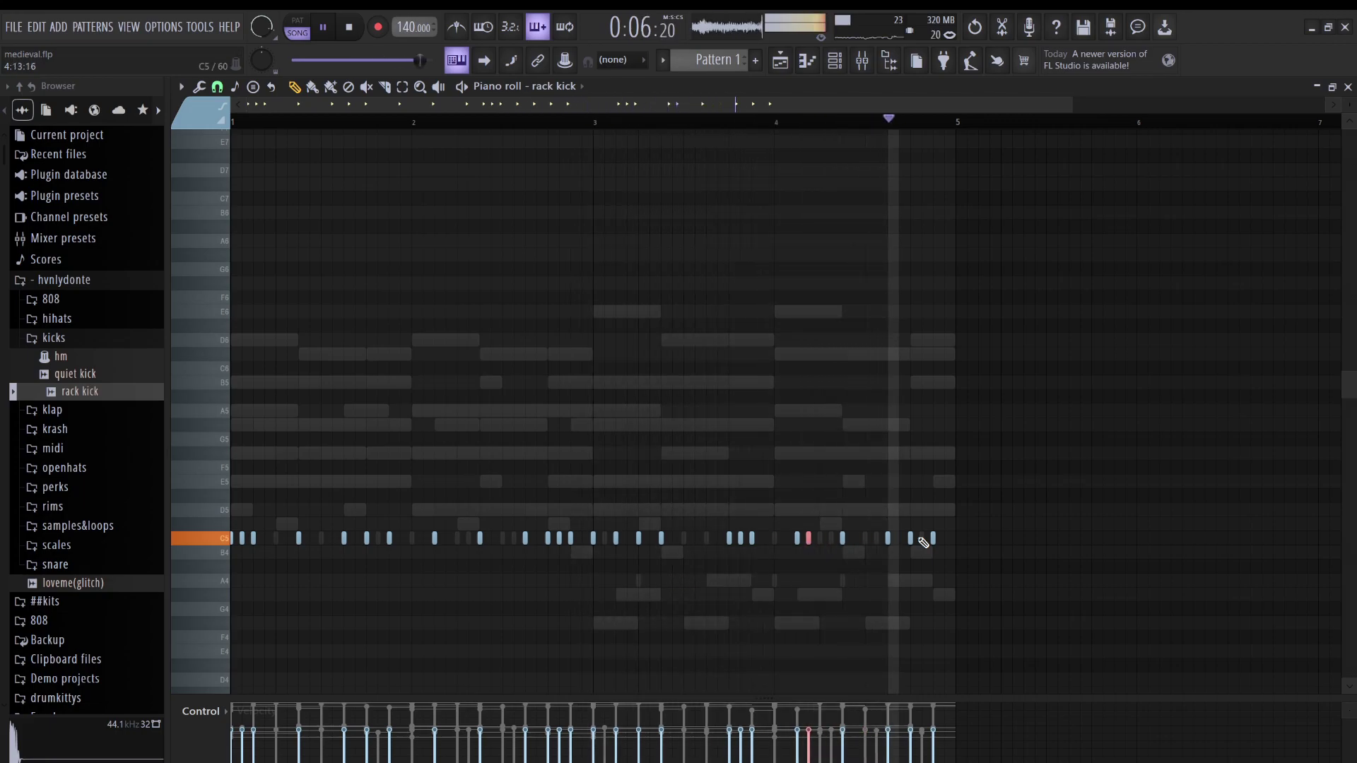
{"action": "key", "text": "shift+Right"}
- Raise the velocity of all rack kick notes and layer a lower-velocity copy of them at B4
{"action": "left_click_drag", "start_coordinate": [957, 587], "coordinate": [248, 485]}
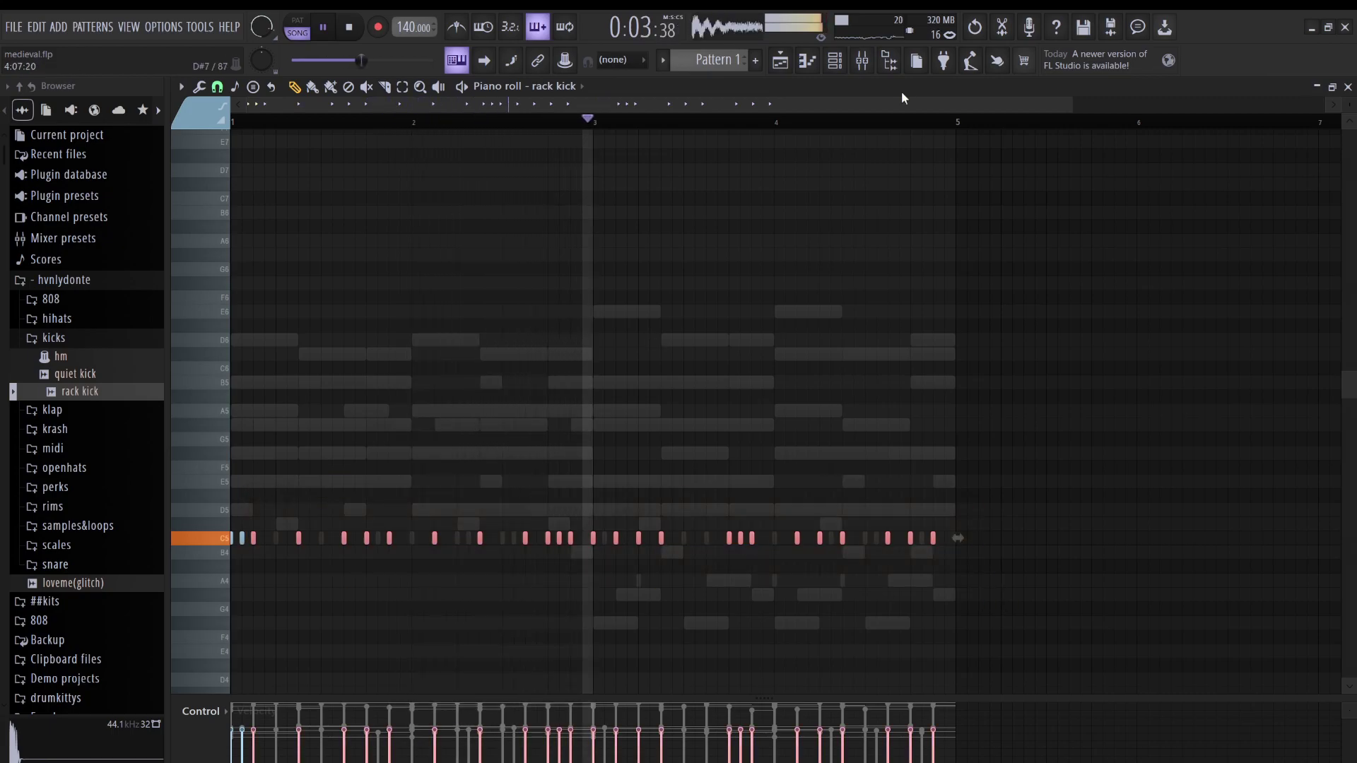
{"action": "left_click", "coordinate": [862, 60]}
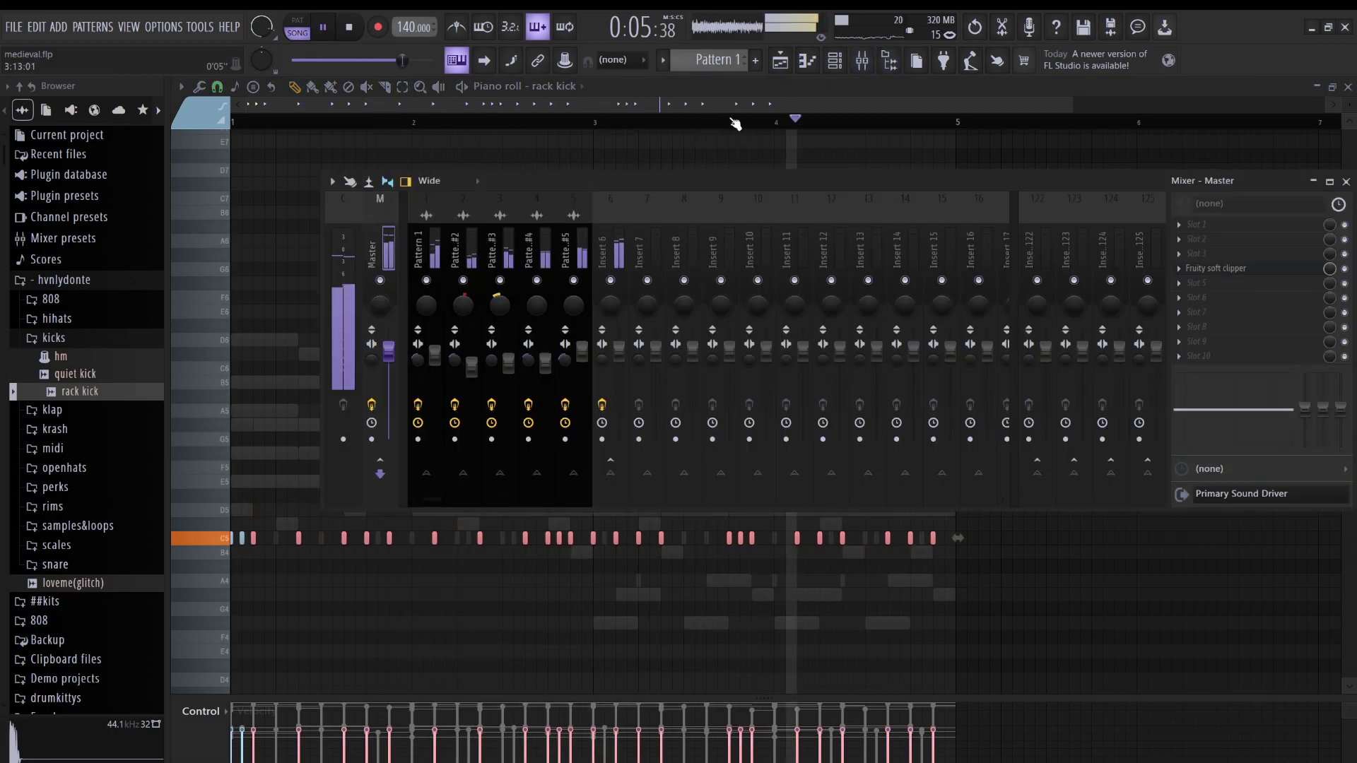
{"action": "left_click", "coordinate": [723, 113]}
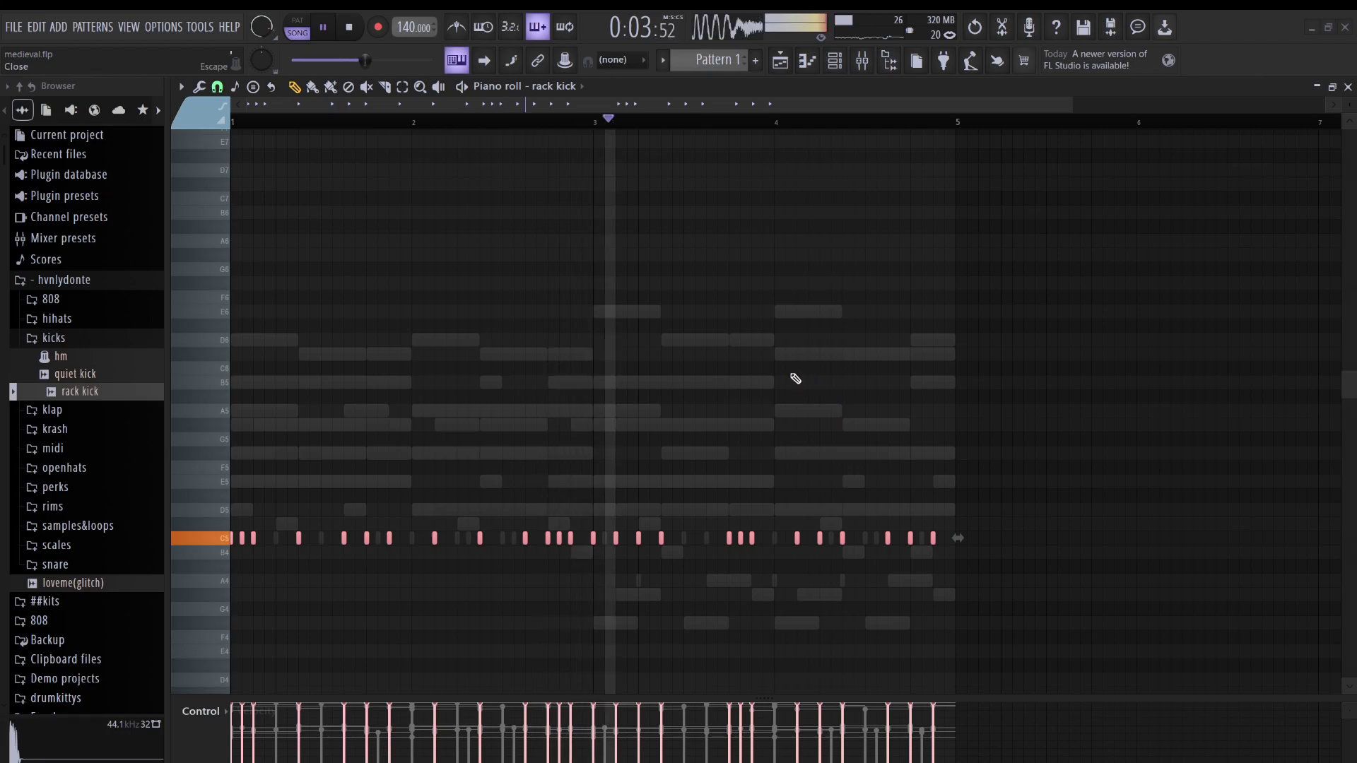
{"action": "key", "text": "ctrl+z"}
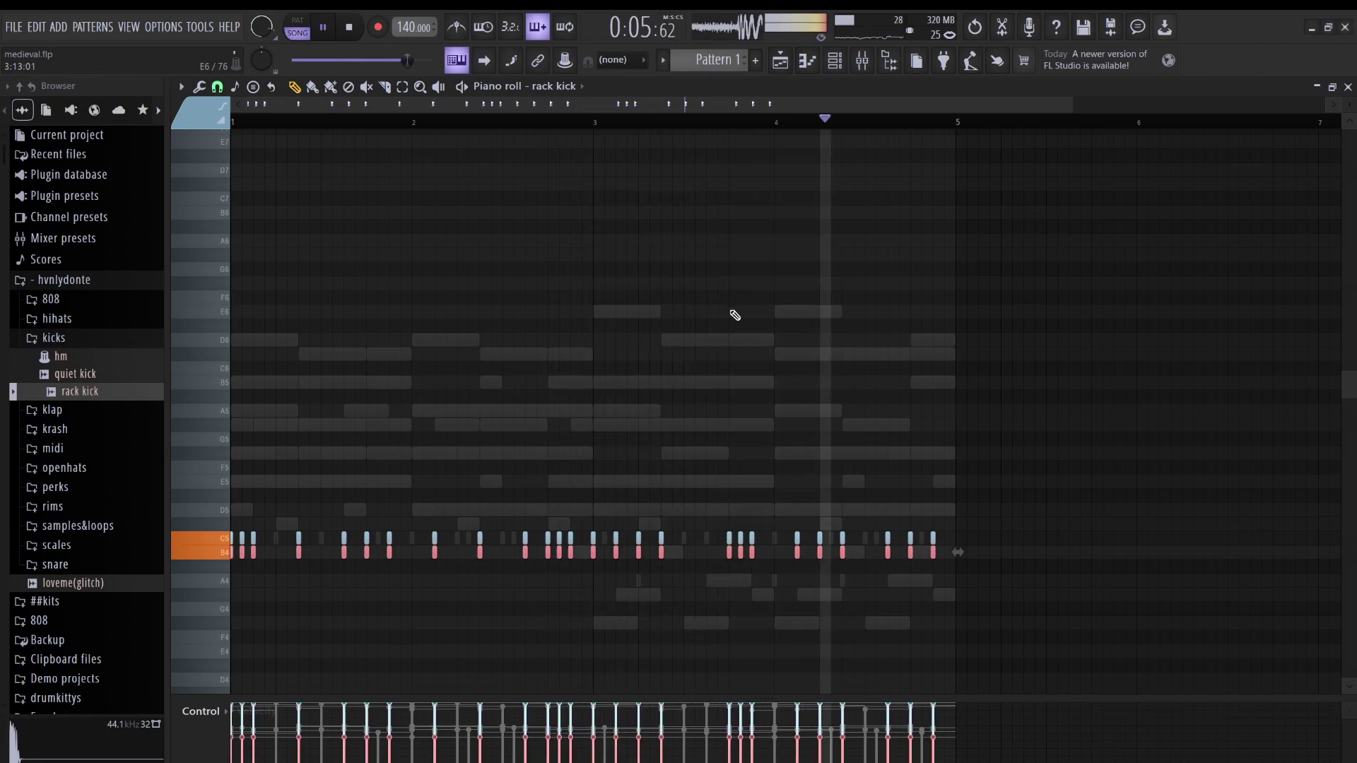
- Select the six drum channels from rack kick to krash6 and route them to consecutive mixer tracks starting at insert 8
{"action": "left_click", "coordinate": [836, 65]}
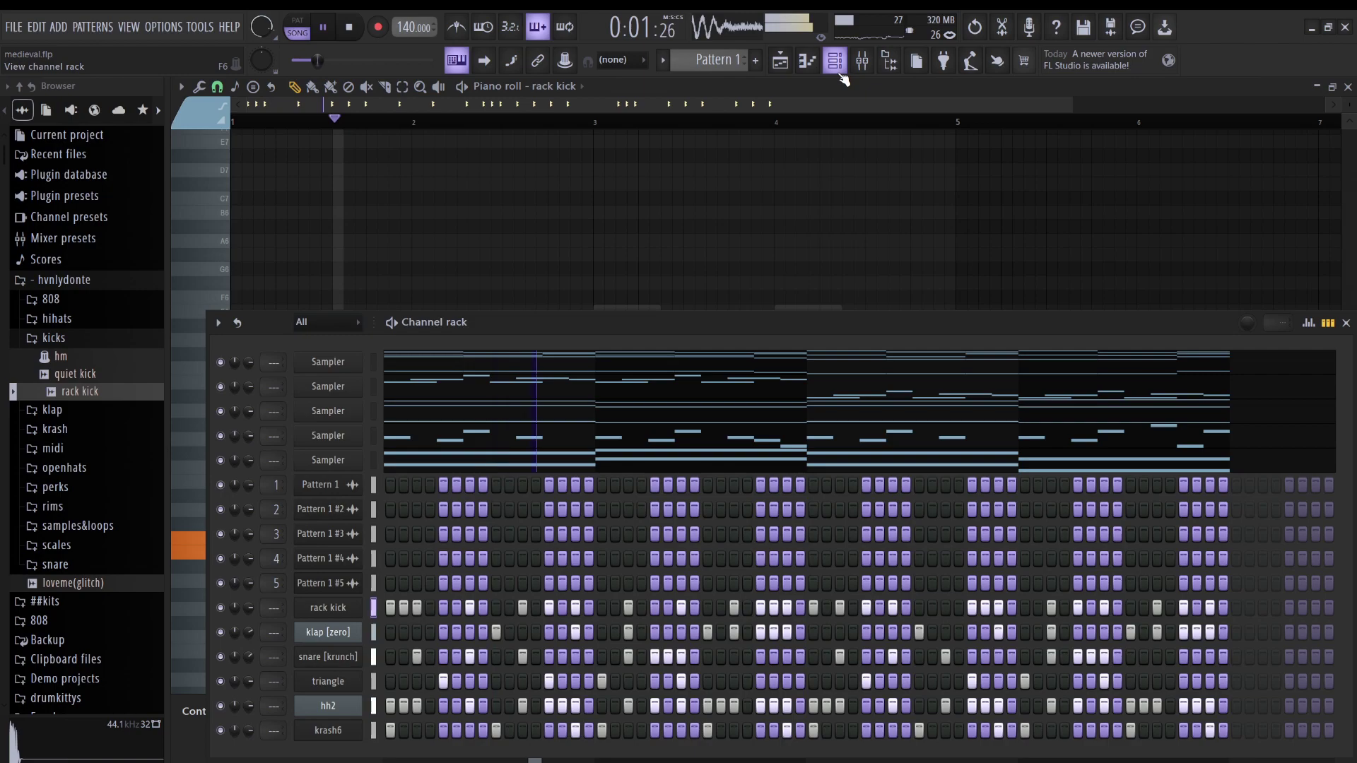
{"action": "left_click", "coordinate": [376, 707]}
{"action": "left_click", "coordinate": [376, 731]}
{"action": "left_click", "coordinate": [372, 637]}
{"action": "left_click", "coordinate": [373, 608]}
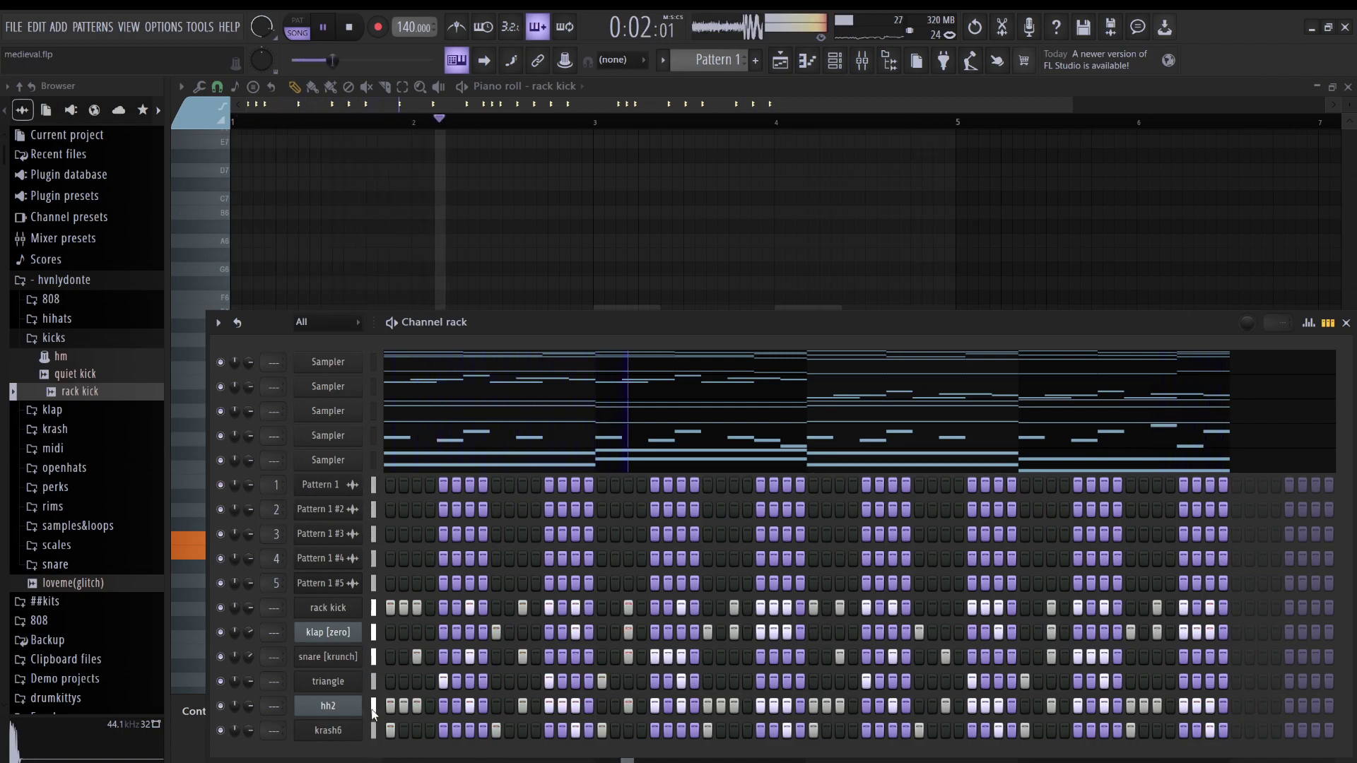
{"action": "left_click_drag", "start_coordinate": [375, 716], "coordinate": [377, 614]}
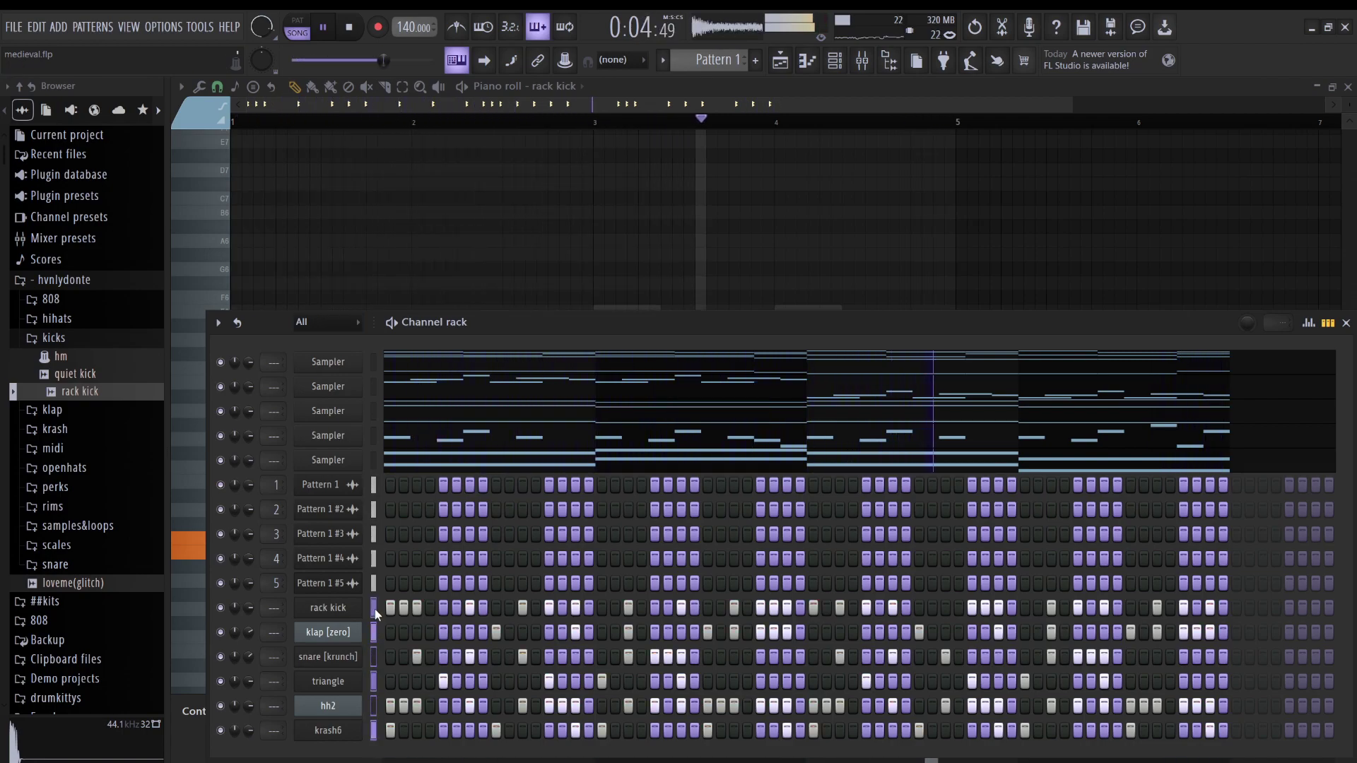
{"action": "left_click", "coordinate": [863, 60]}
{"action": "left_click", "coordinate": [685, 244]}
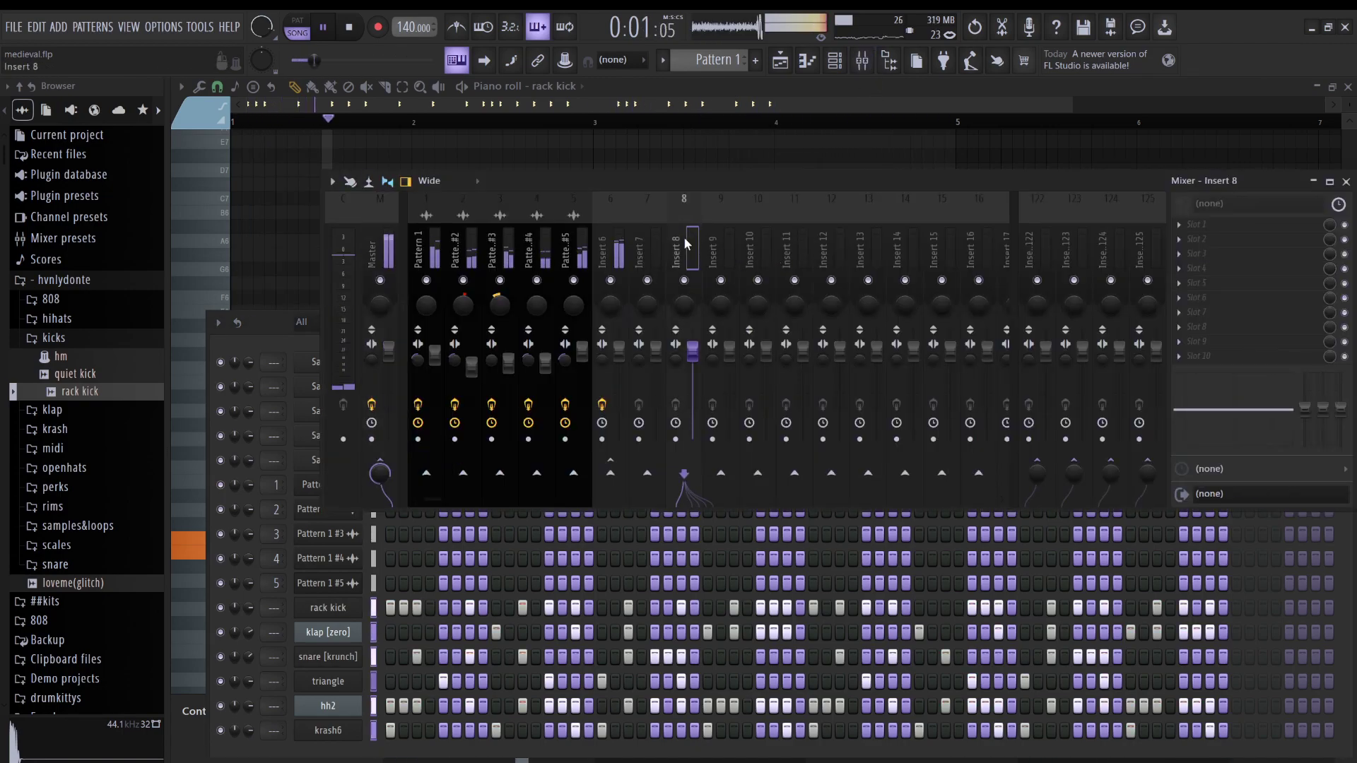
{"action": "key", "text": "ctrl+l"}
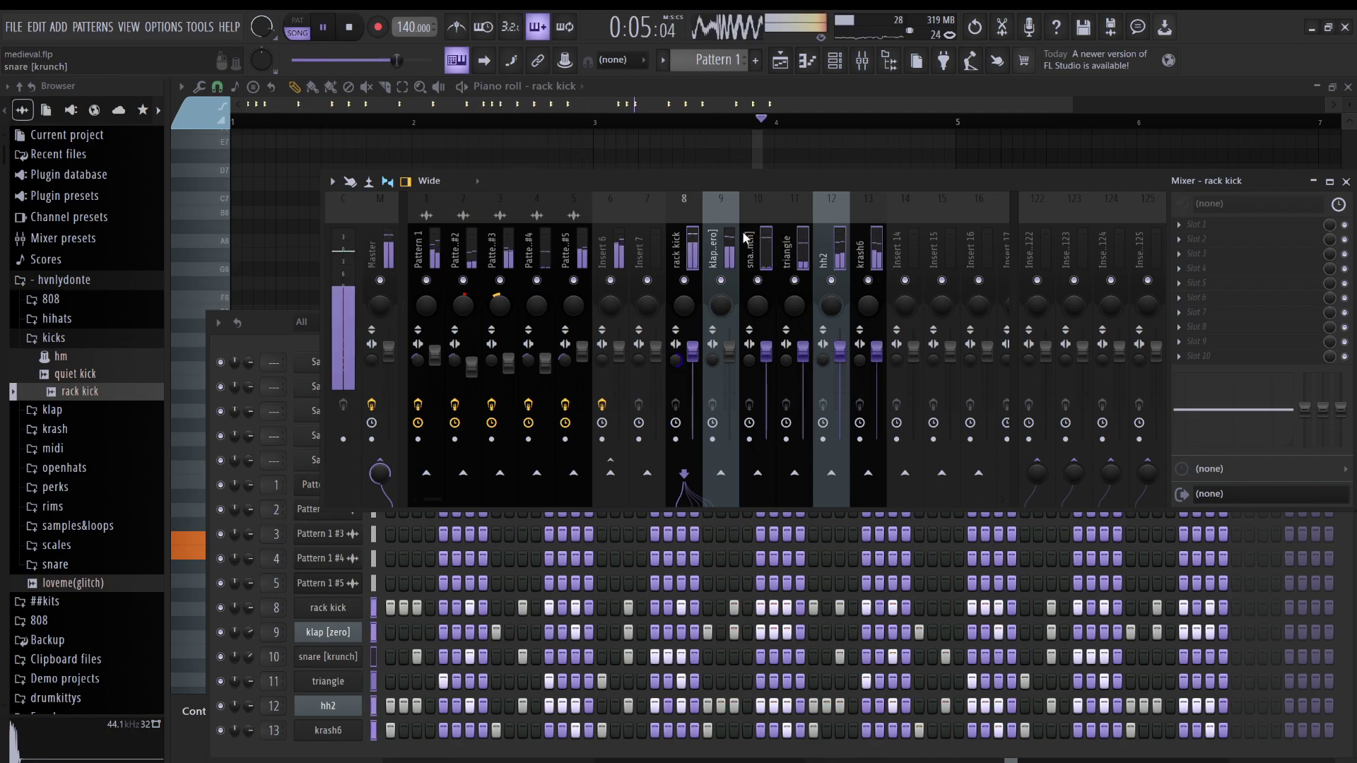
- Route the drum tracks into Insert 7, pull down the faders from klap [zero] to krash6, and set the rack kick's level
{"action": "left_click", "coordinate": [655, 236]}
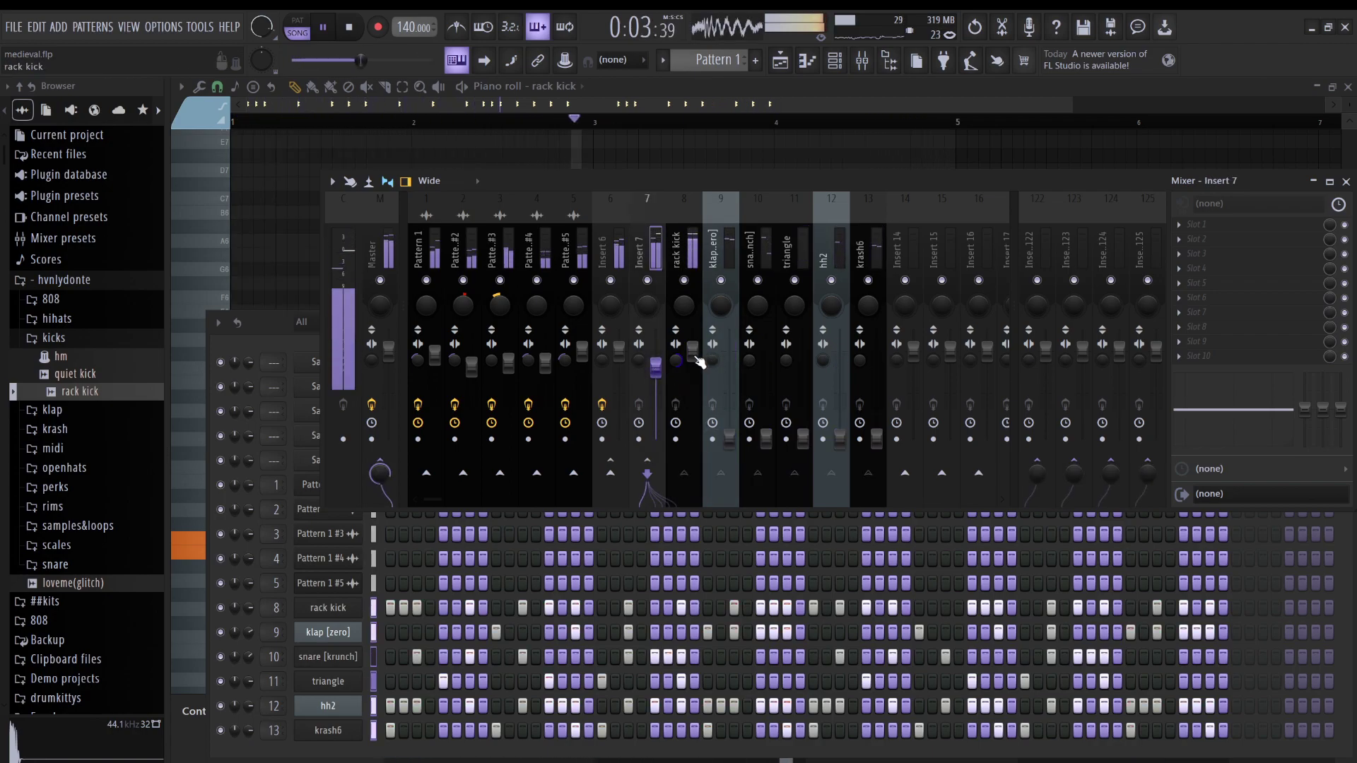
{"action": "left_click_drag", "start_coordinate": [691, 354], "coordinate": [693, 348]}
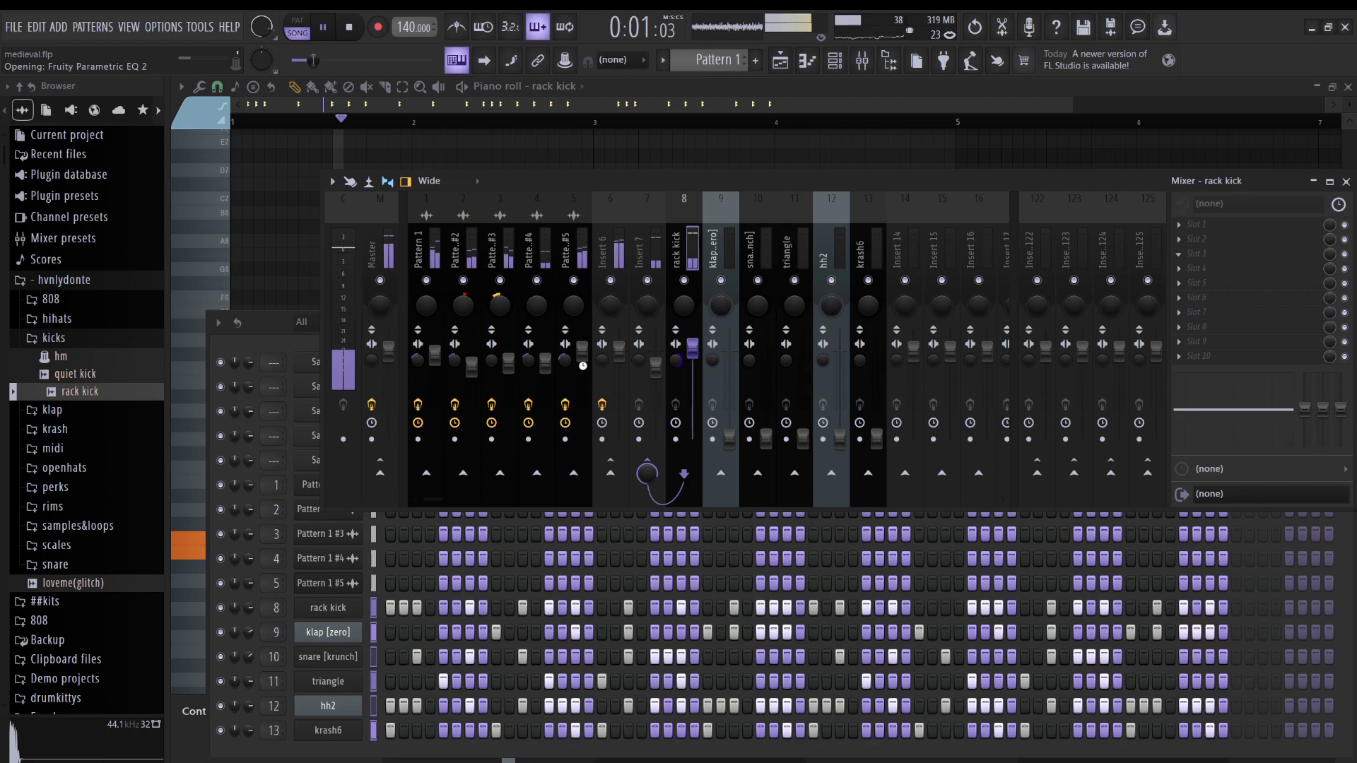
- Add Fruity parametric EQ 2 to the rack kick, boosting the lows with band 3 and rolling off the highs with band 7
{"action": "left_click_drag", "start_coordinate": [612, 354], "coordinate": [573, 450]}
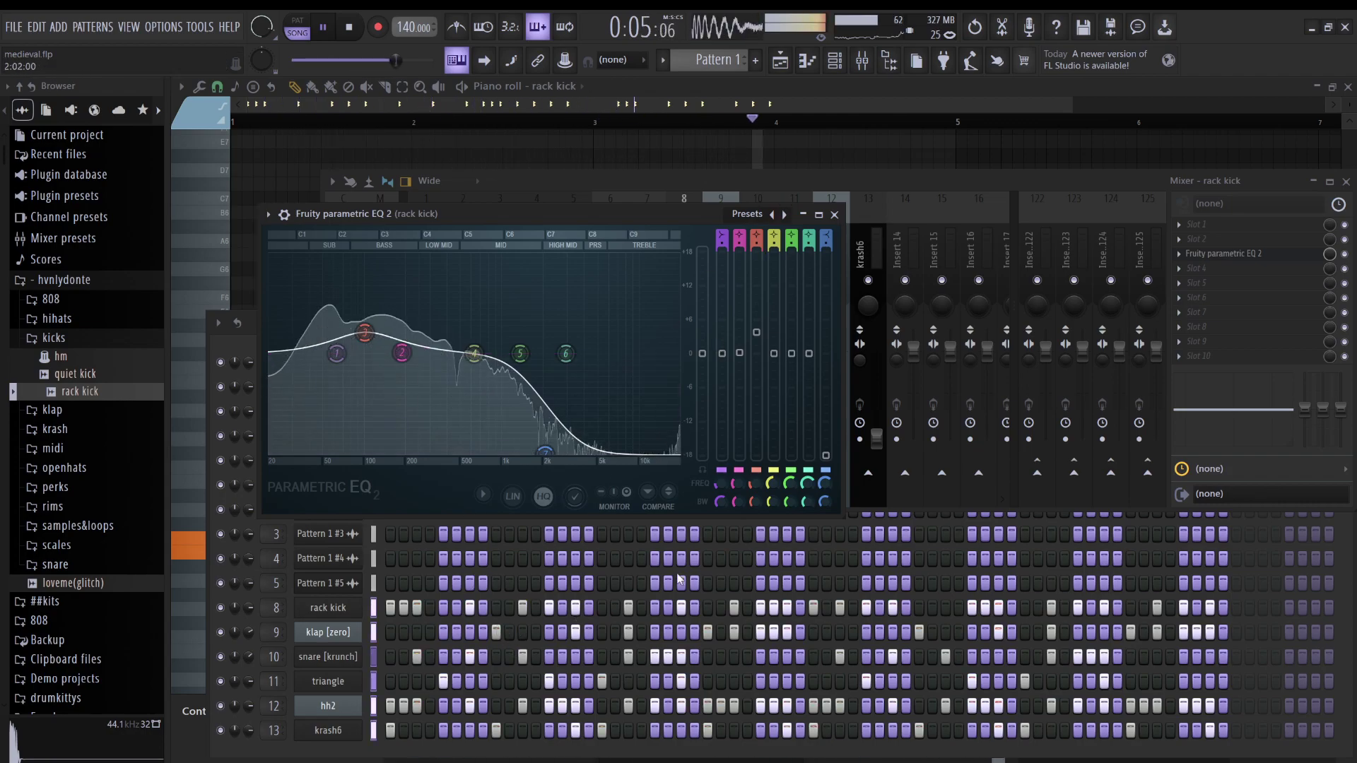
{"action": "left_click", "coordinate": [835, 215]}
- Bring up the klap [zero] level and EQ it with -18.0 dB at 90 Hz and a 5.4 dB boost at 6.3 kHz
{"action": "left_click_drag", "start_coordinate": [731, 438], "coordinate": [730, 358]}
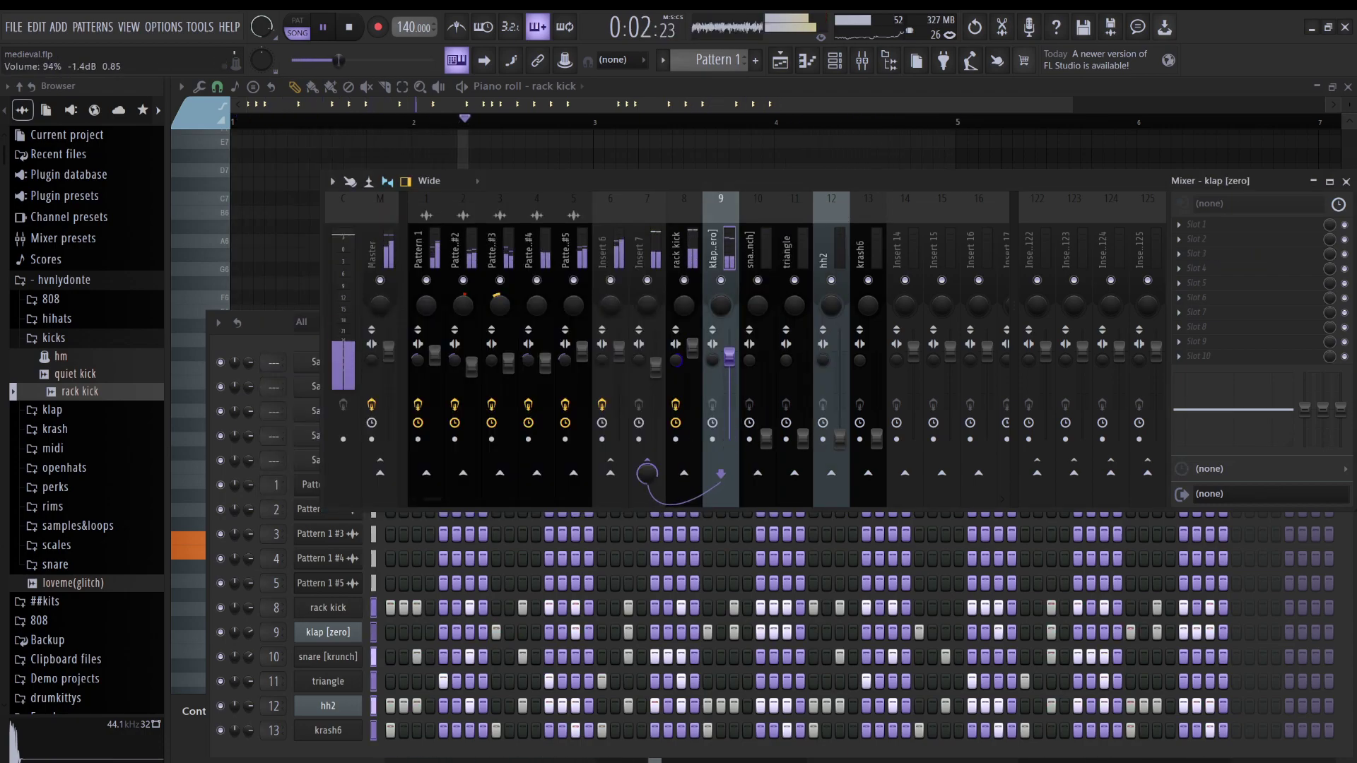
{"action": "left_click_drag", "start_coordinate": [1305, 408], "coordinate": [1305, 445]}
{"action": "left_click_drag", "start_coordinate": [1238, 411], "coordinate": [1257, 400]}
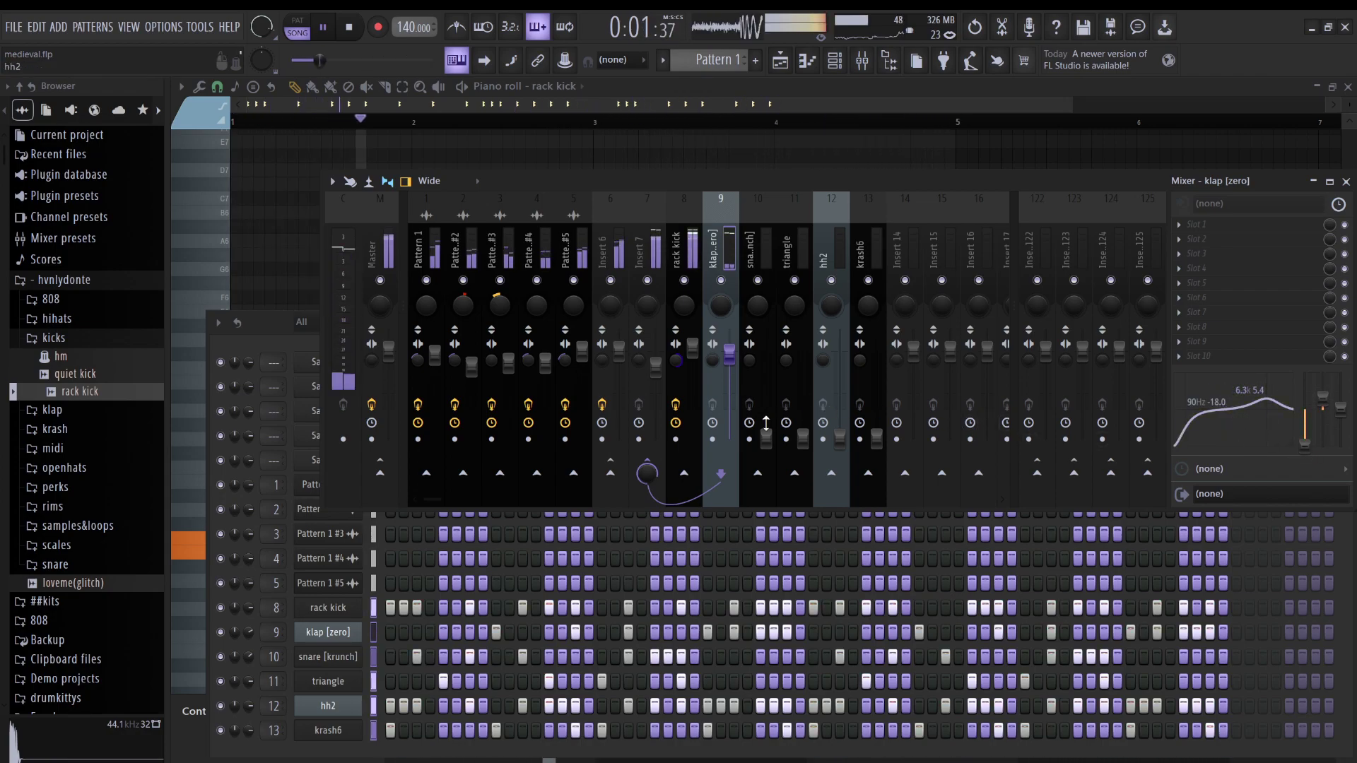
- Set the snare [krunch] level and pan, and EQ it with -18.0 dB at 90 Hz and a 3.2 dB boost at 5.7 kHz
{"action": "left_click_drag", "start_coordinate": [766, 438], "coordinate": [766, 398]}
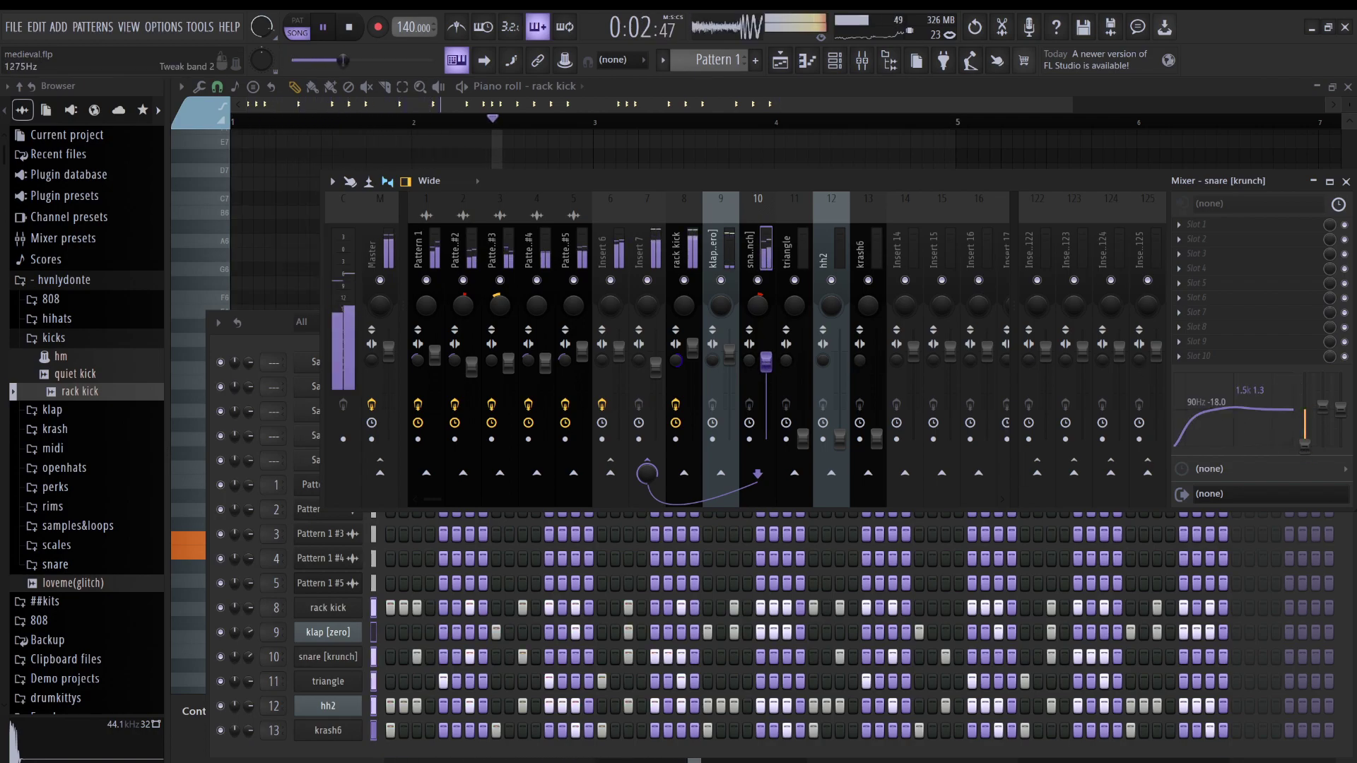
{"action": "left_click_drag", "start_coordinate": [1234, 407], "coordinate": [1258, 403]}
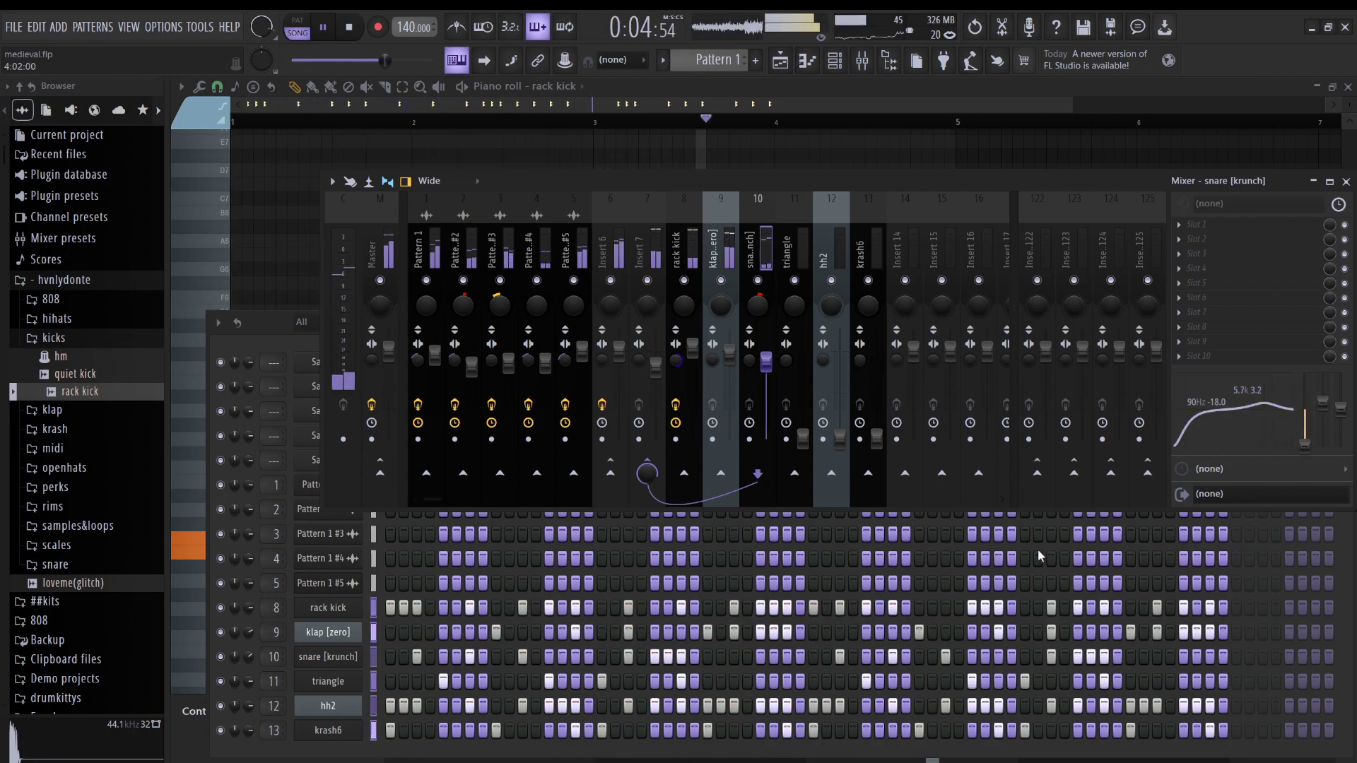
- Bring up the triangle track's level and pan it slightly off center in the mixer
{"action": "left_click", "coordinate": [804, 435]}
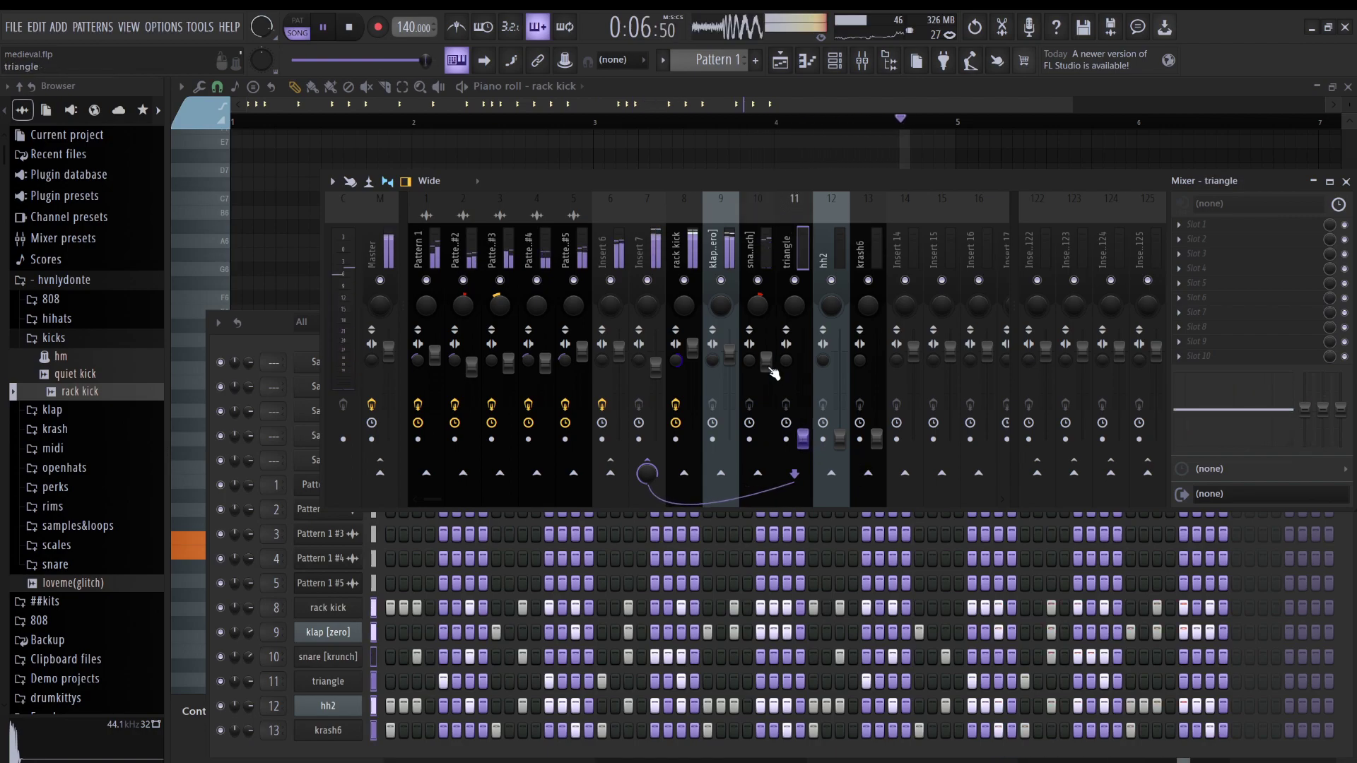
{"action": "left_click_drag", "start_coordinate": [803, 438], "coordinate": [803, 385]}
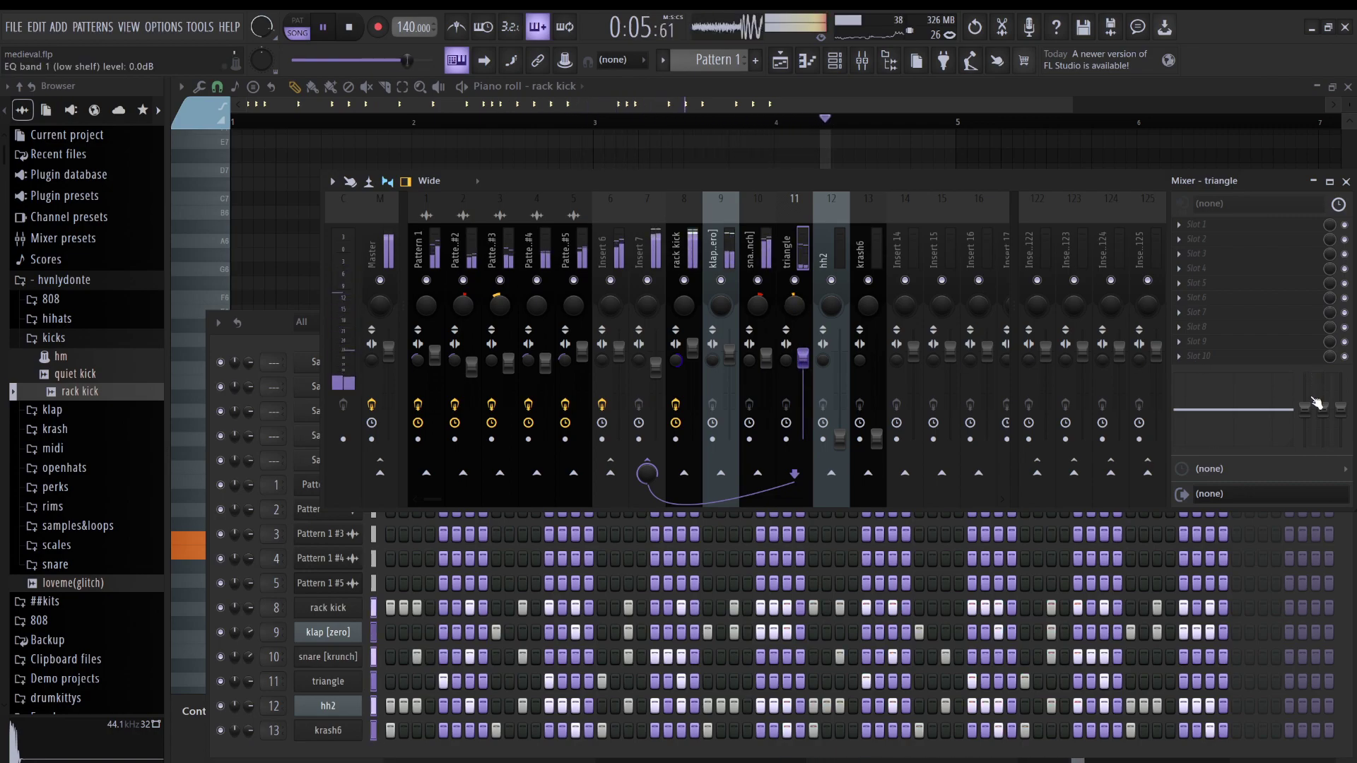
- EQ the triangle track with -18.0 dB at 90 Hz and a 2.6 dB boost at 4.6 kHz, and save the project
{"action": "left_click_drag", "start_coordinate": [1307, 408], "coordinate": [1307, 447]}
{"action": "left_click_drag", "start_coordinate": [1233, 409], "coordinate": [1259, 406]}
{"action": "key", "text": "ctrl+s"}
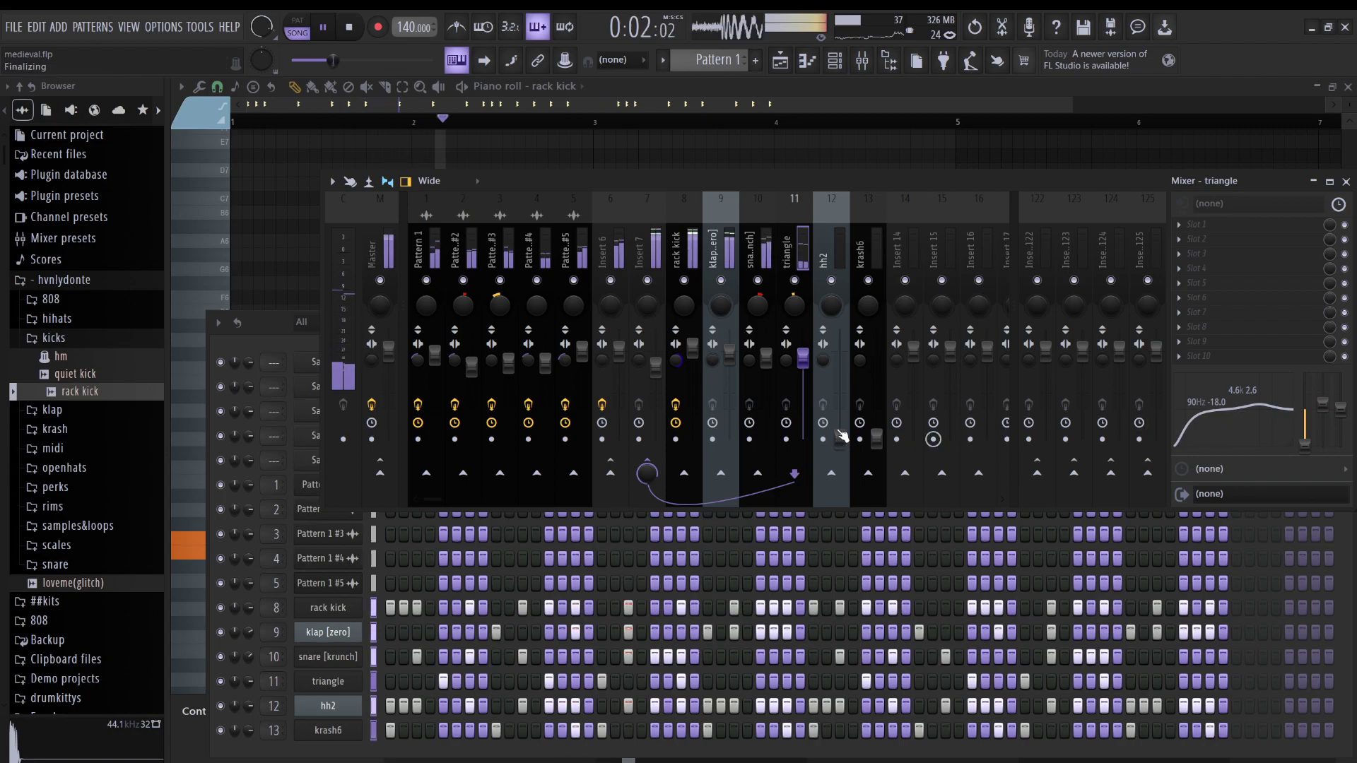
- Bring up the hh2 and krash6 levels and EQ both tracks, giving hh2 -18.0 dB at 90 Hz and a 3.8 dB boost at 5.8 kHz
{"action": "left_click_drag", "start_coordinate": [842, 438], "coordinate": [840, 385]}
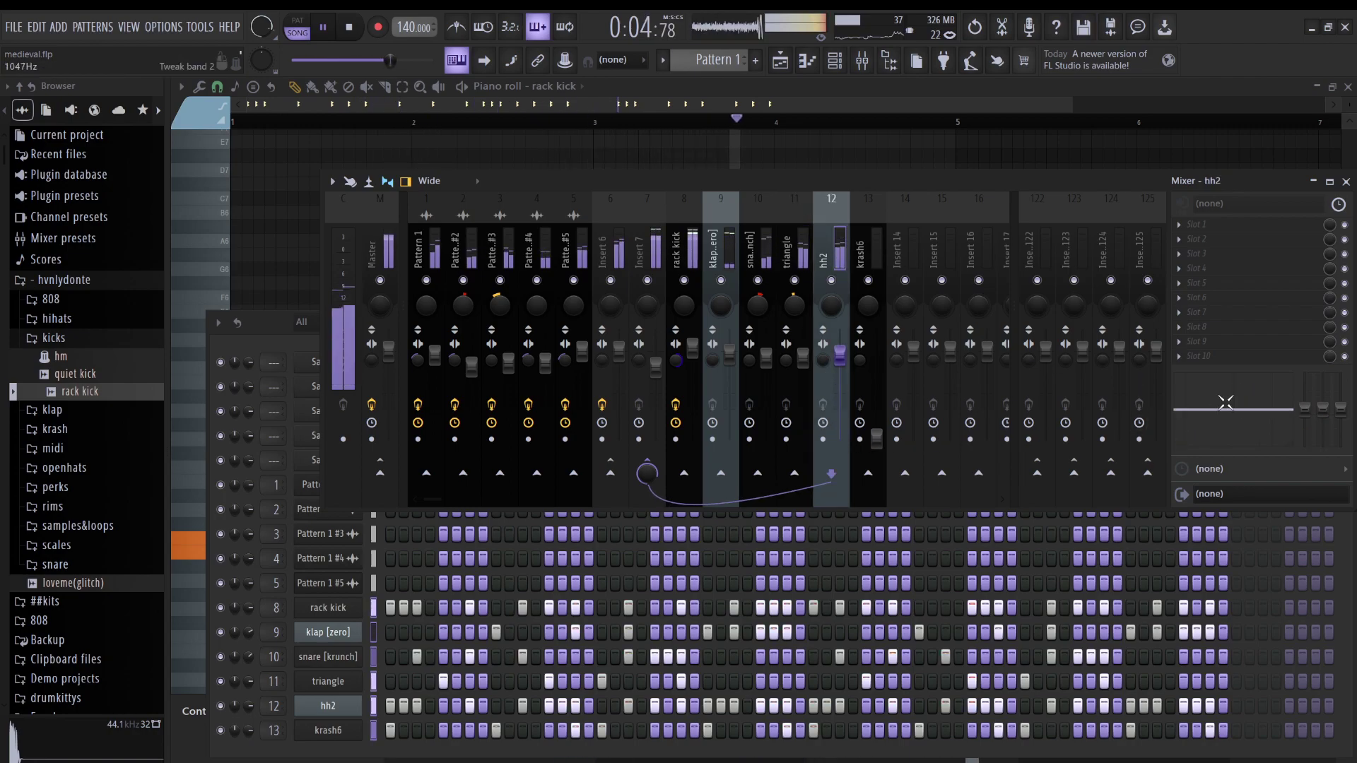
{"action": "left_click_drag", "start_coordinate": [1304, 409], "coordinate": [1266, 423]}
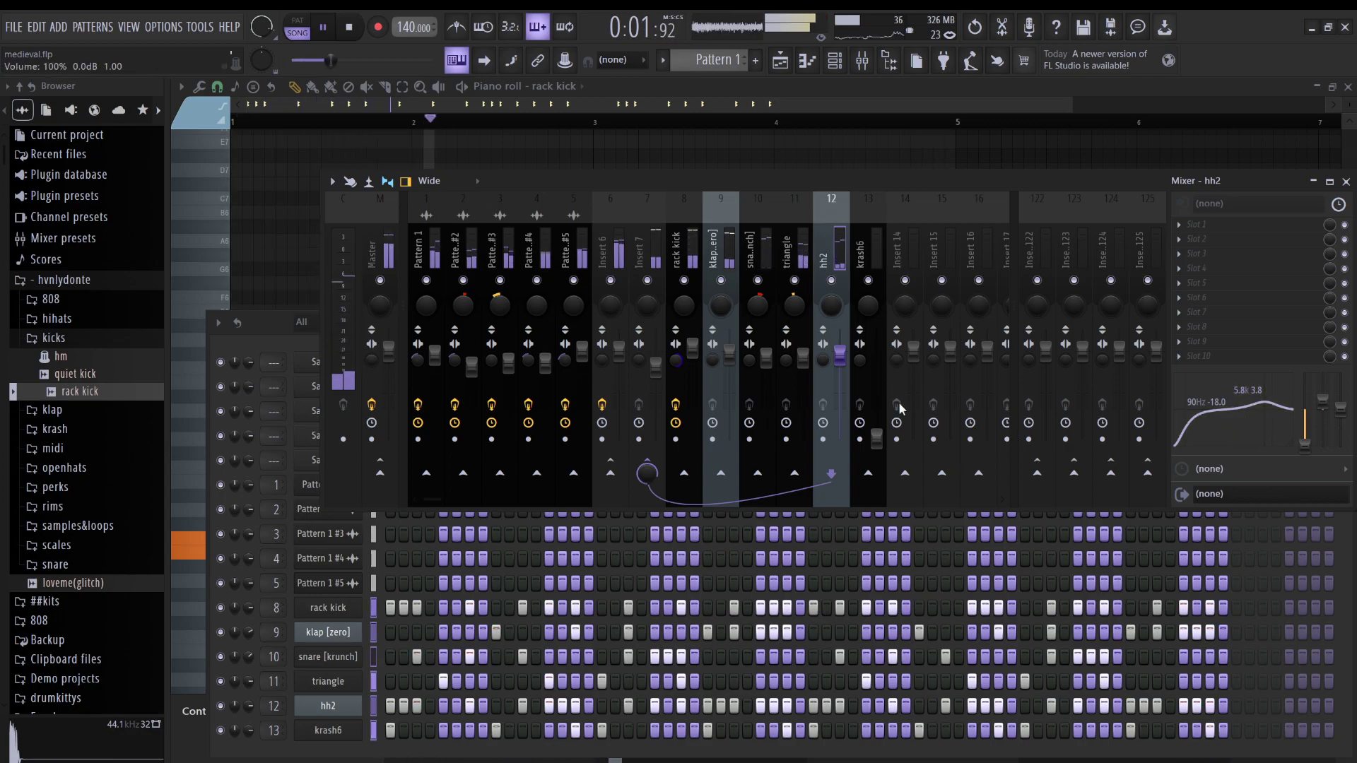
{"action": "left_click_drag", "start_coordinate": [877, 438], "coordinate": [878, 351]}
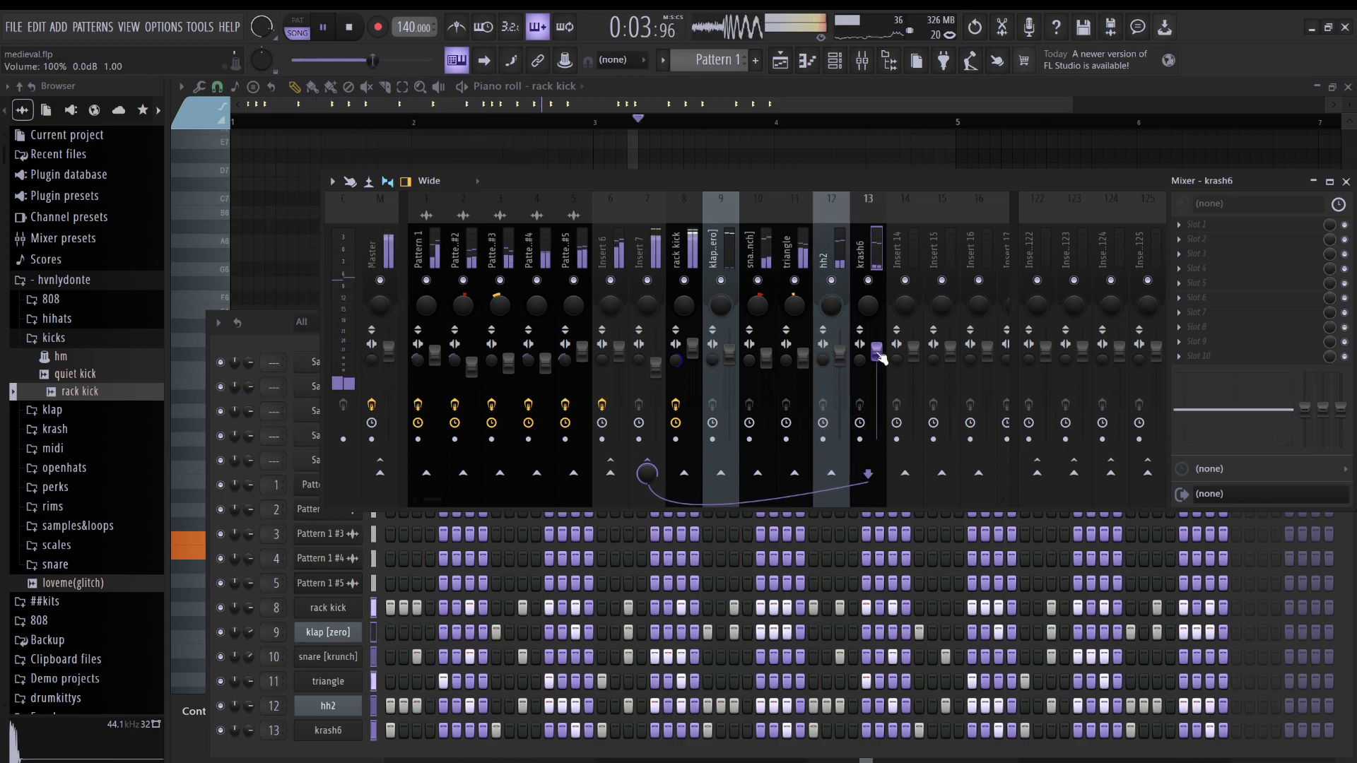
{"action": "left_click_drag", "start_coordinate": [1306, 409], "coordinate": [1264, 401]}
- Add FabFilter Pro-C 2 to Insert 7 with the Groovy Glue 01 bM preset and set the track's level to -2.5 dB
{"action": "left_click", "coordinate": [647, 252]}
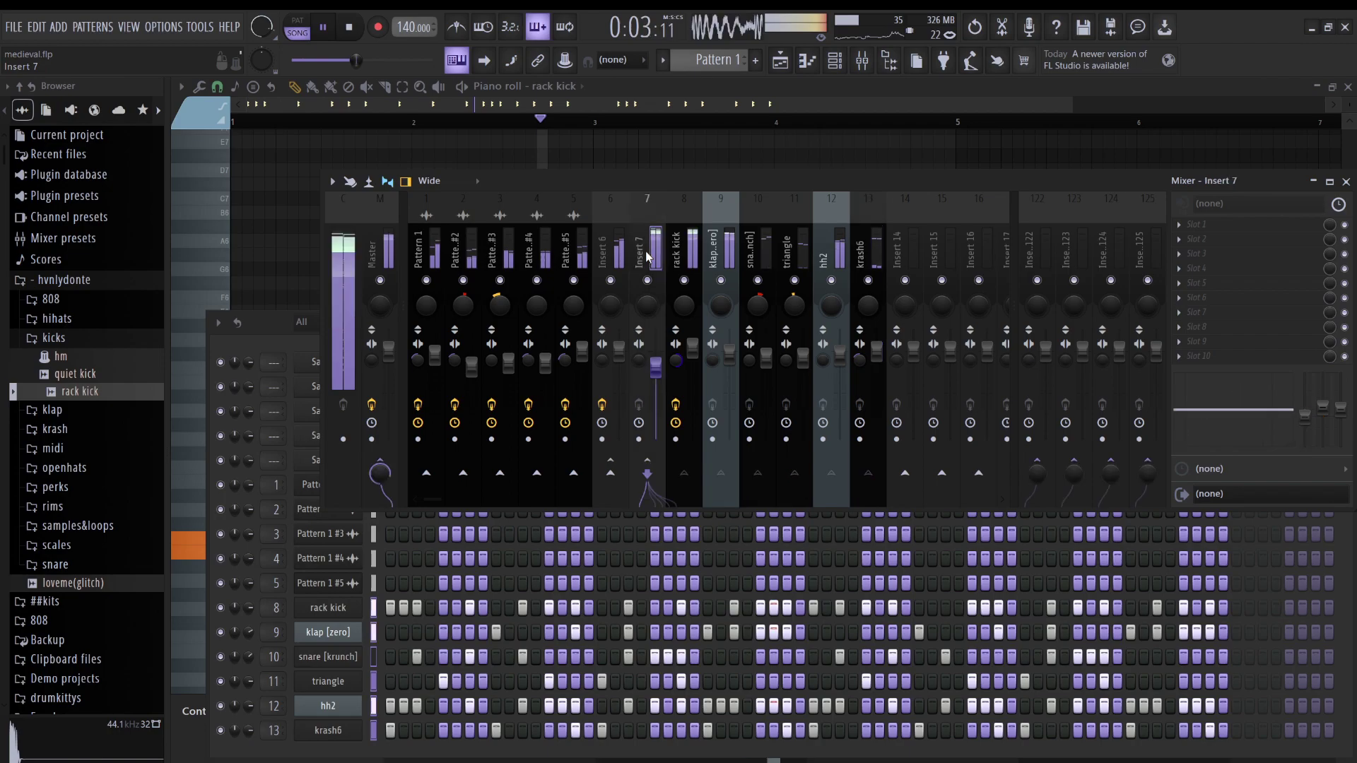
{"action": "key", "text": "ctrl+s"}
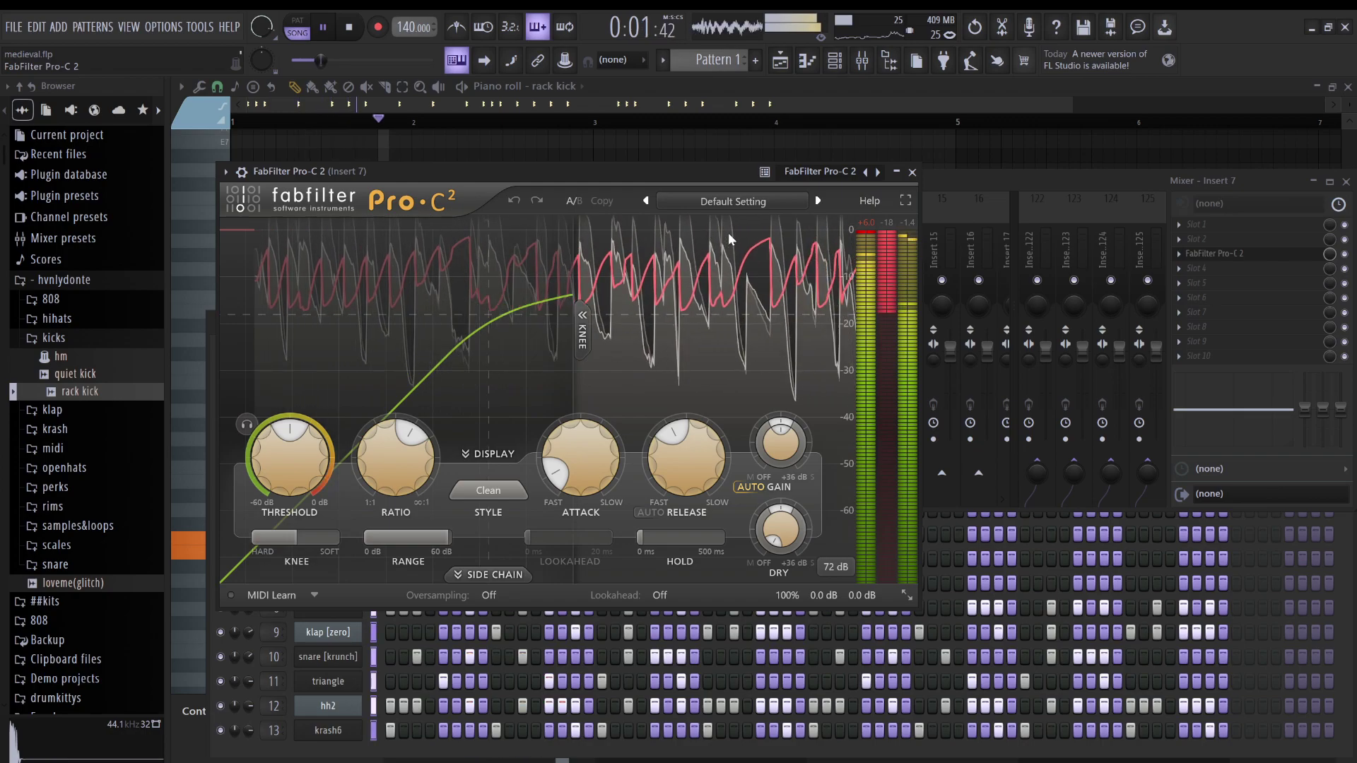
{"action": "left_click", "coordinate": [1037, 276]}
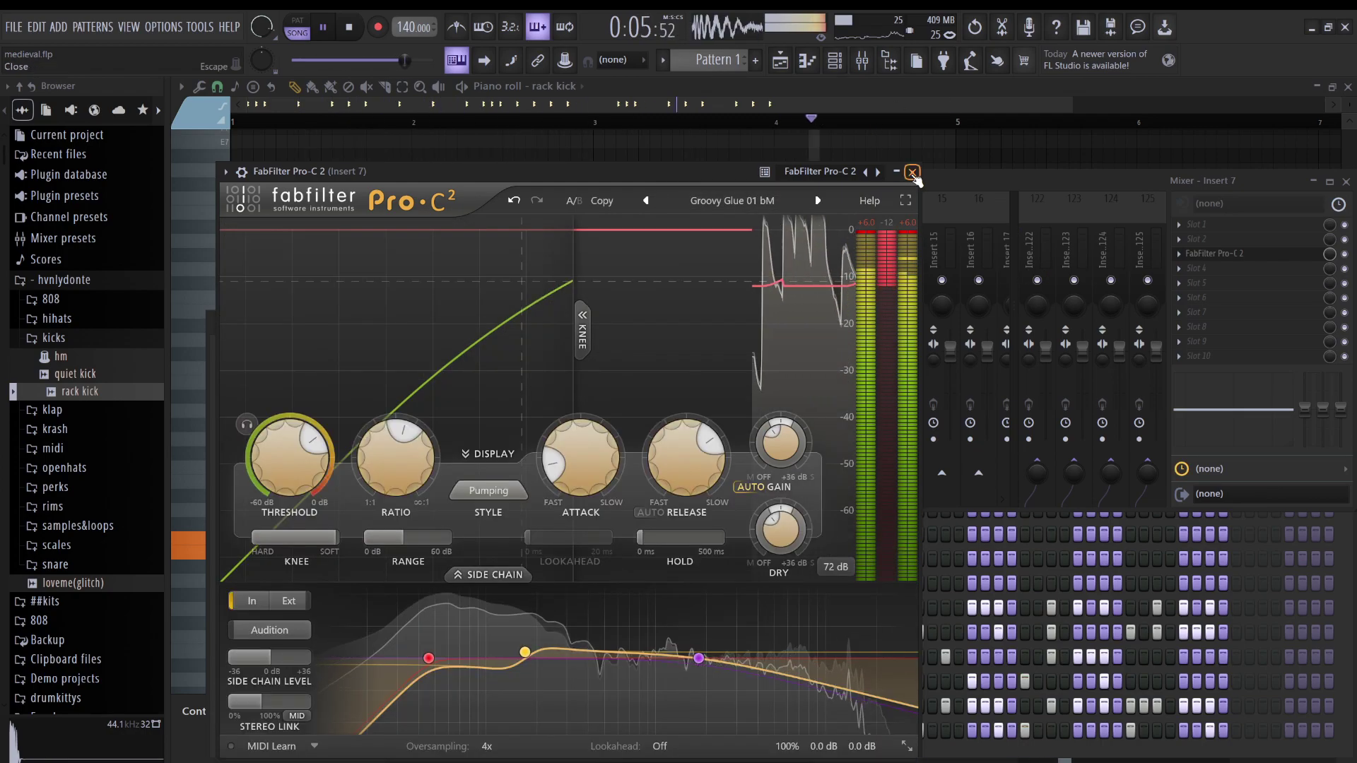
{"action": "left_click", "coordinate": [912, 173]}
{"action": "left_click_drag", "start_coordinate": [656, 367], "coordinate": [656, 360]}
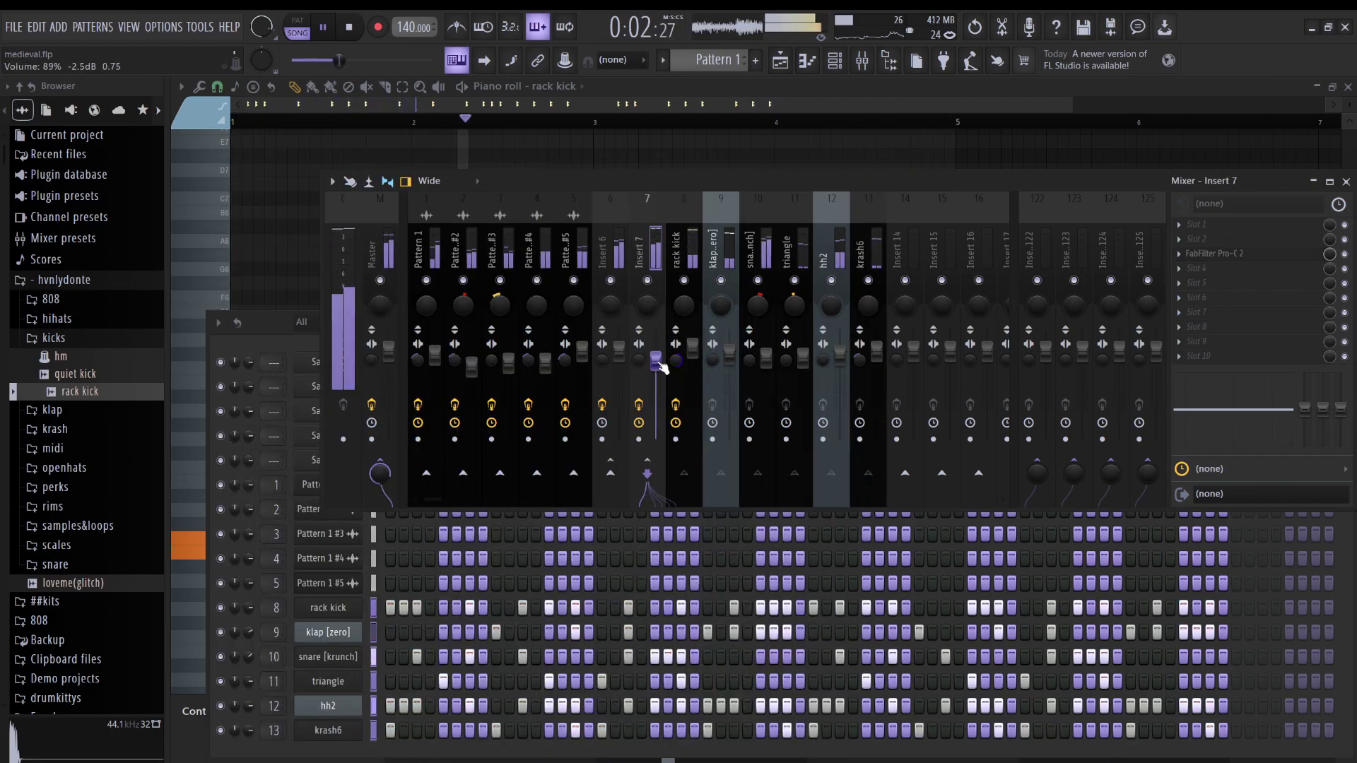
- Audition the mix with Insert 6 and the rack kick muted, and restore both tracks
{"action": "left_click", "coordinate": [612, 281]}
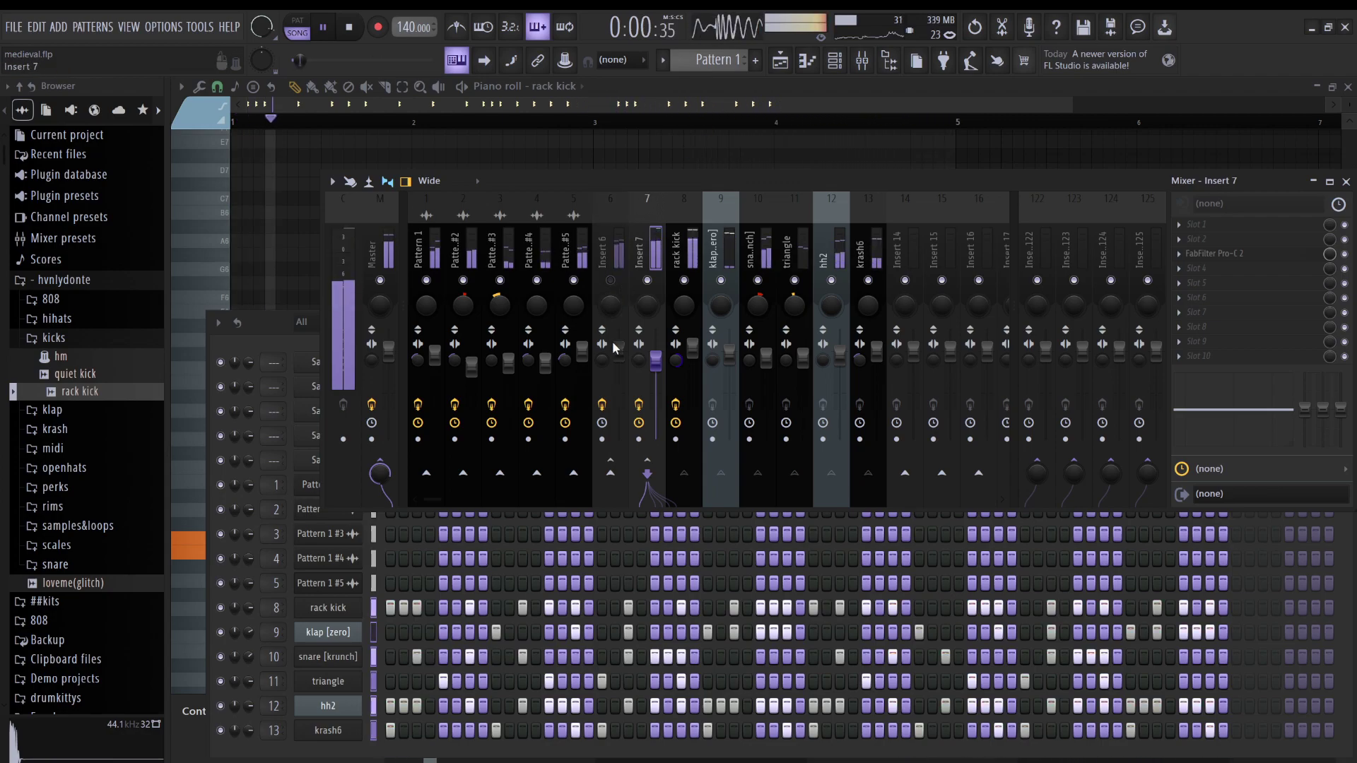
{"action": "left_click", "coordinate": [782, 60]}
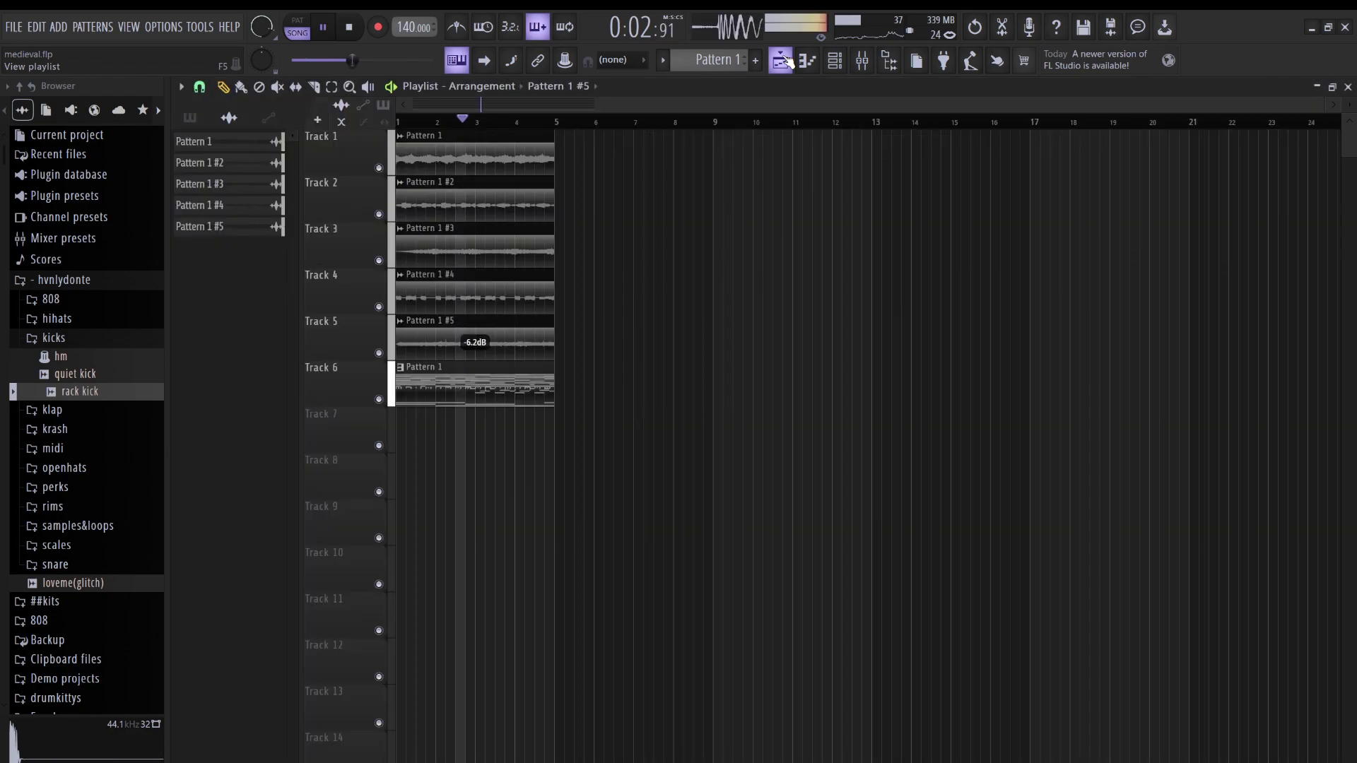
{"action": "left_click", "coordinate": [862, 62]}
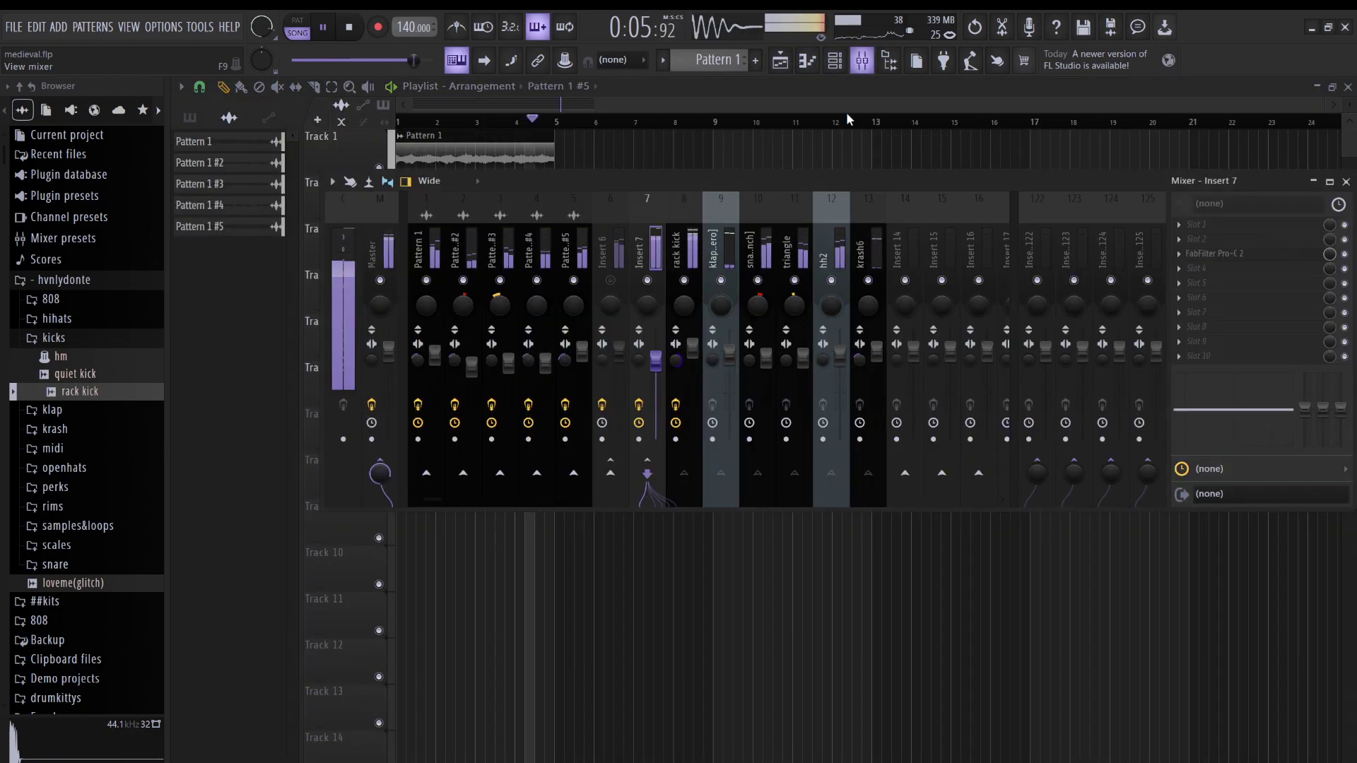
{"action": "left_click", "coordinate": [683, 281]}
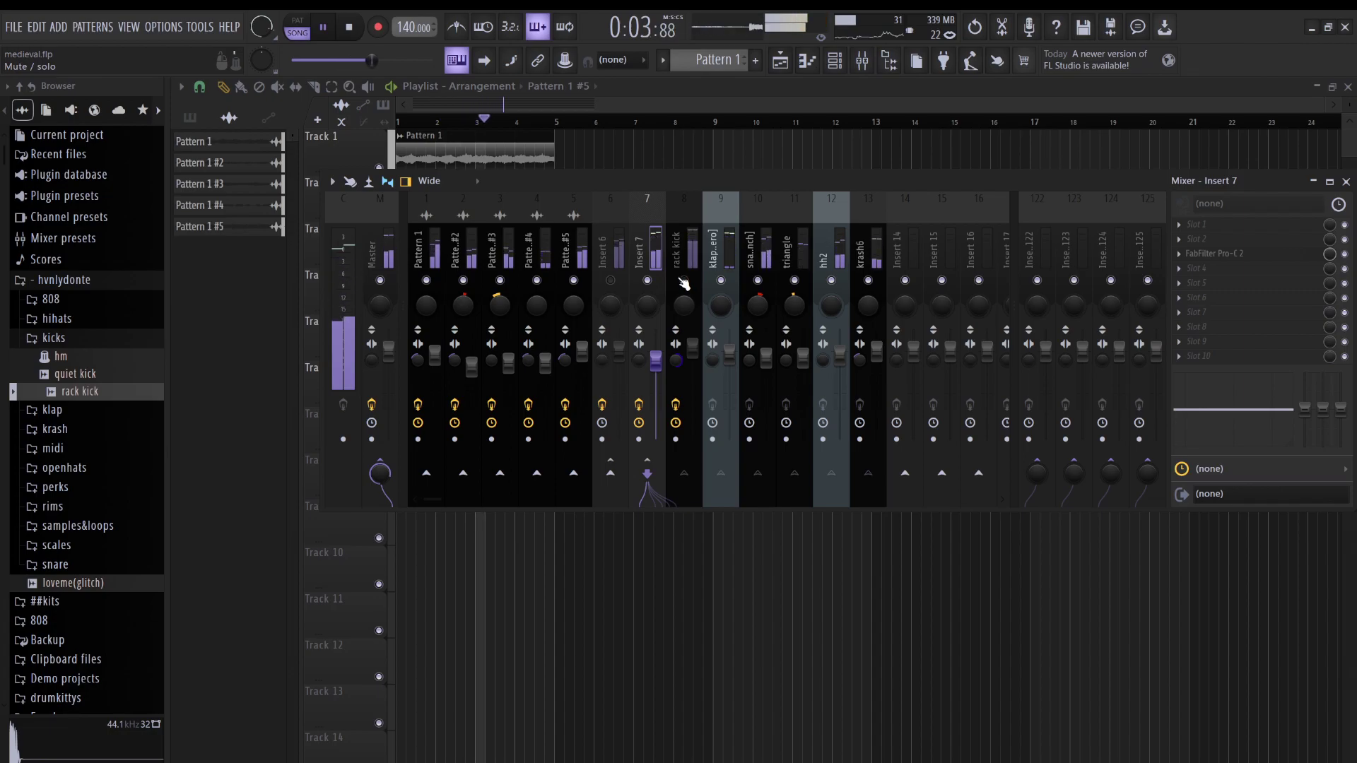
{"action": "left_click", "coordinate": [615, 279]}
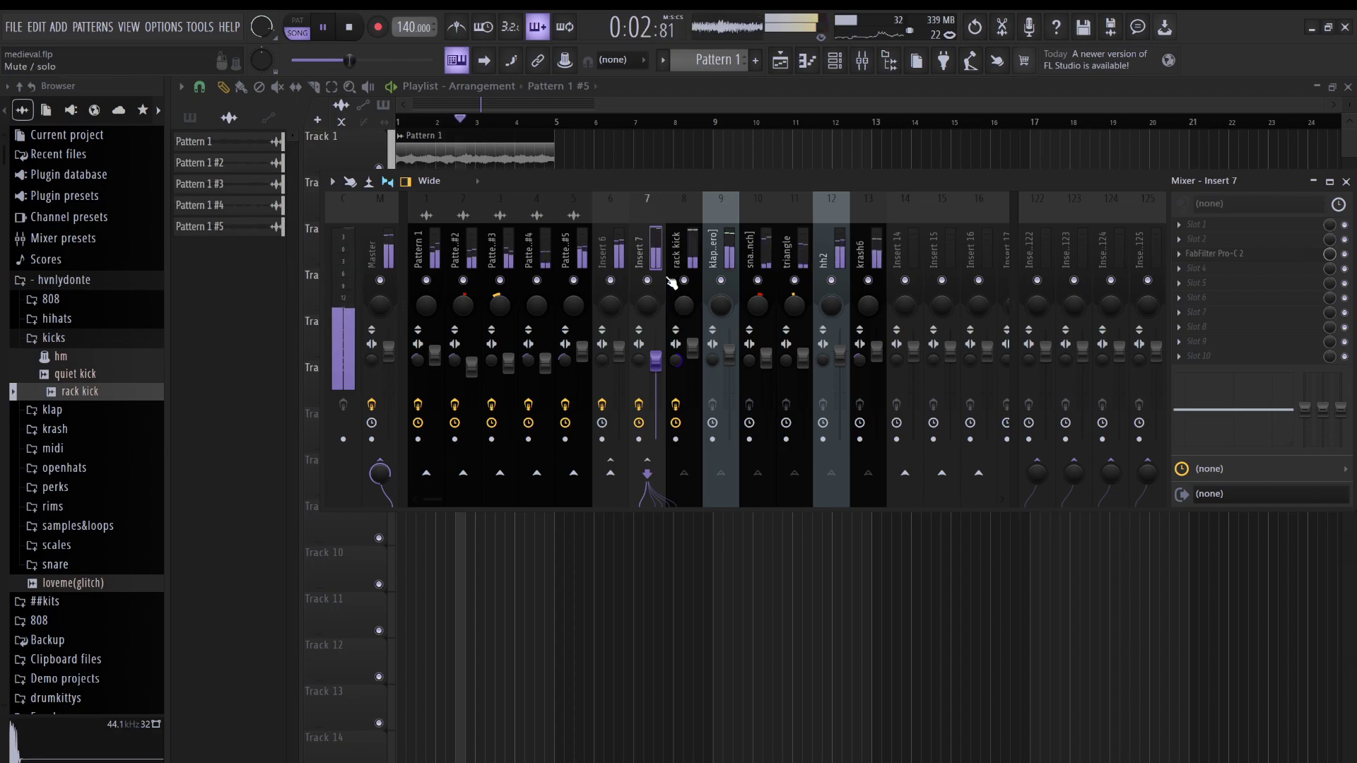
- Mute the Insert 7 drum bus in the mixer and stop playback
{"action": "key", "text": "F9"}
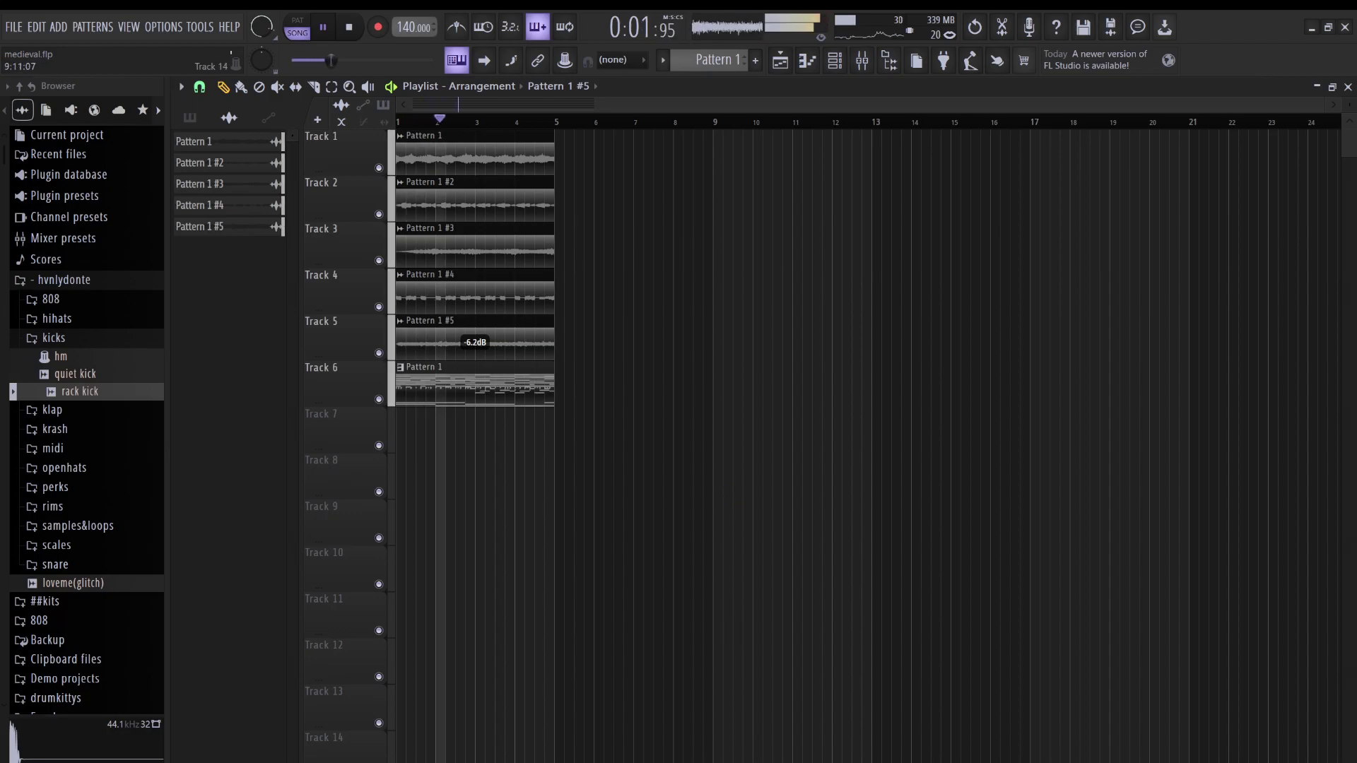
{"action": "left_click", "coordinate": [862, 66]}
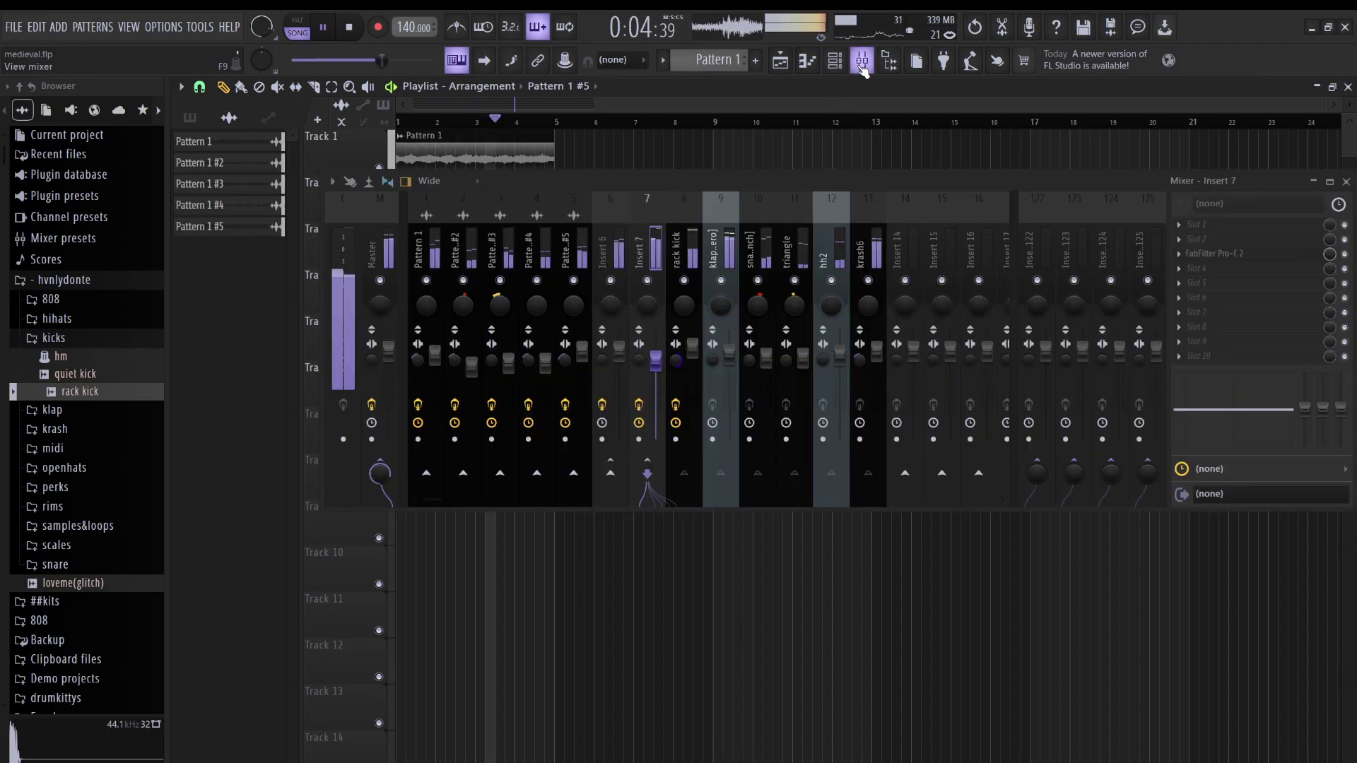
{"action": "left_click", "coordinate": [649, 279]}
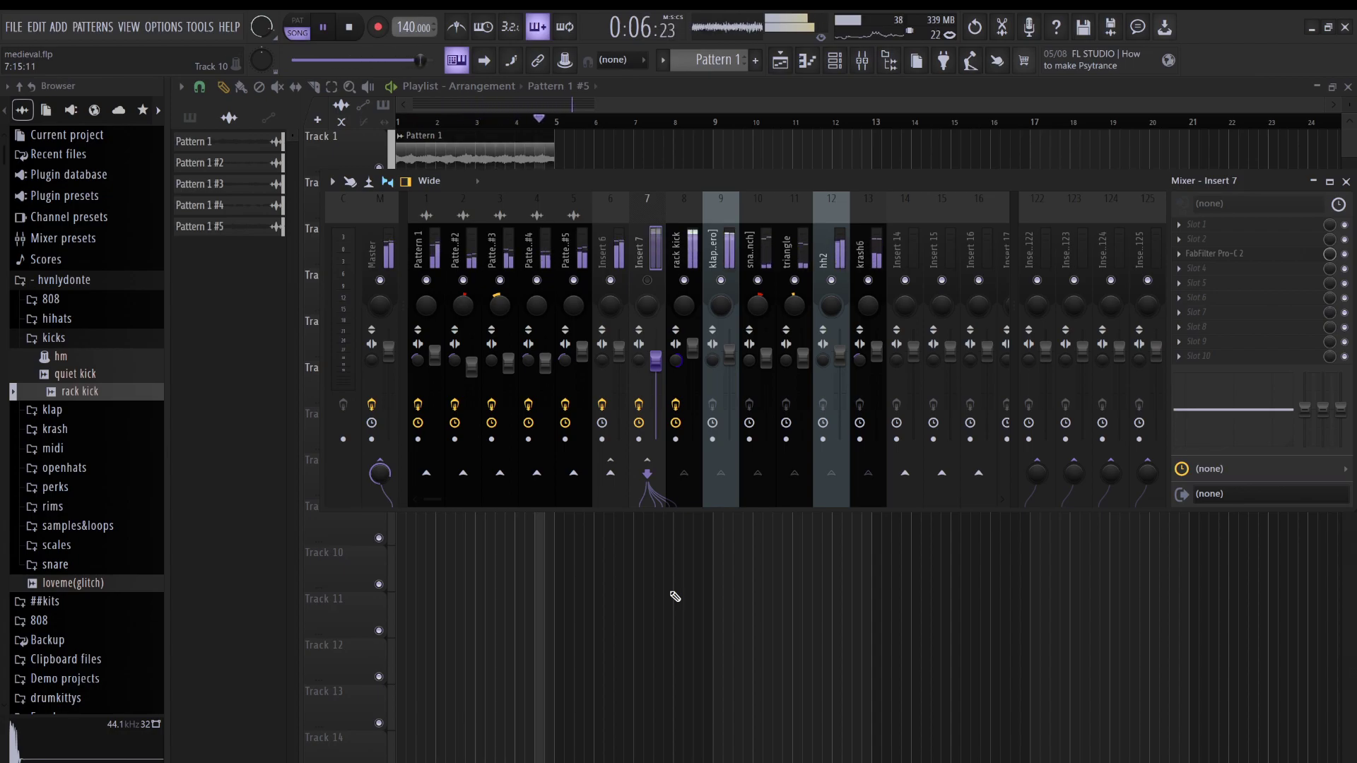
{"action": "key", "text": "space"}
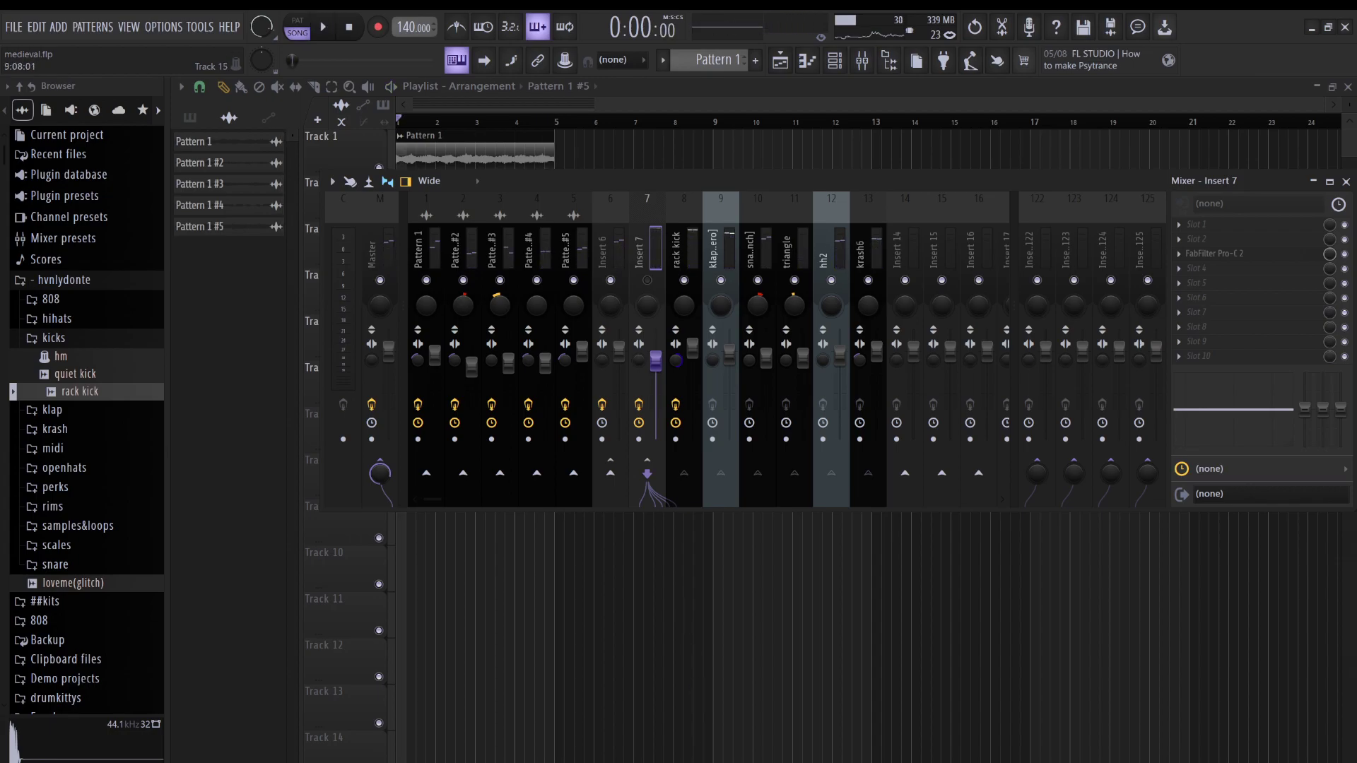